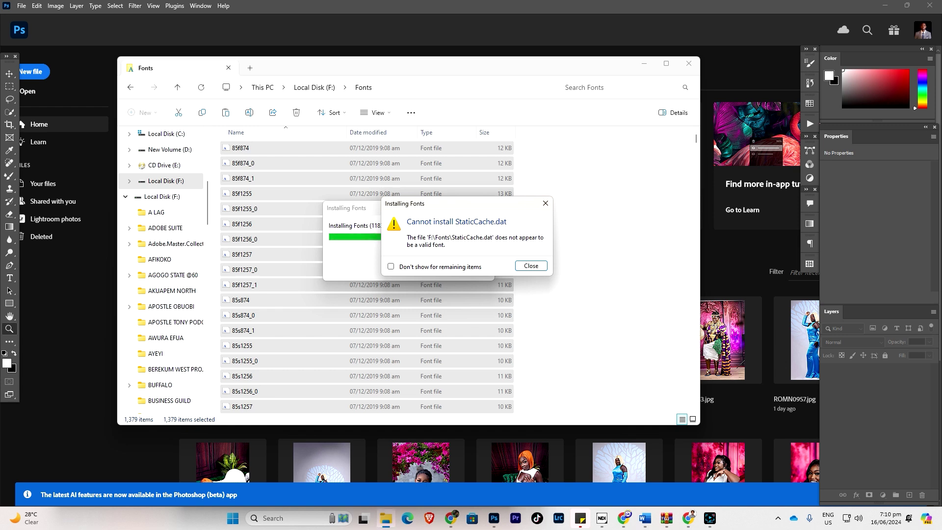
Dismiss the StaticCache.dat font installation error and open the GRAPHIC DESIGN RESOURCE folder in File Explorer
{"action": "left_click", "coordinate": [527, 265]}
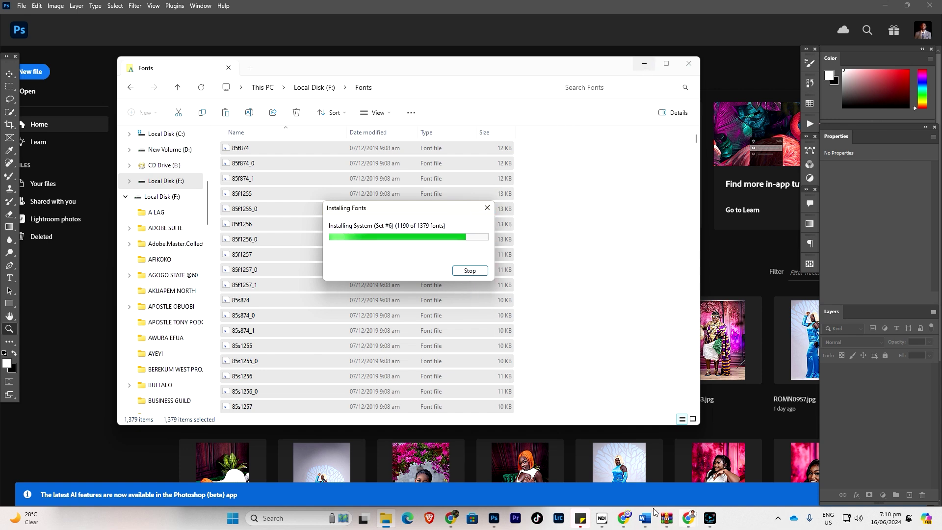
{"action": "left_click", "coordinate": [385, 518]}
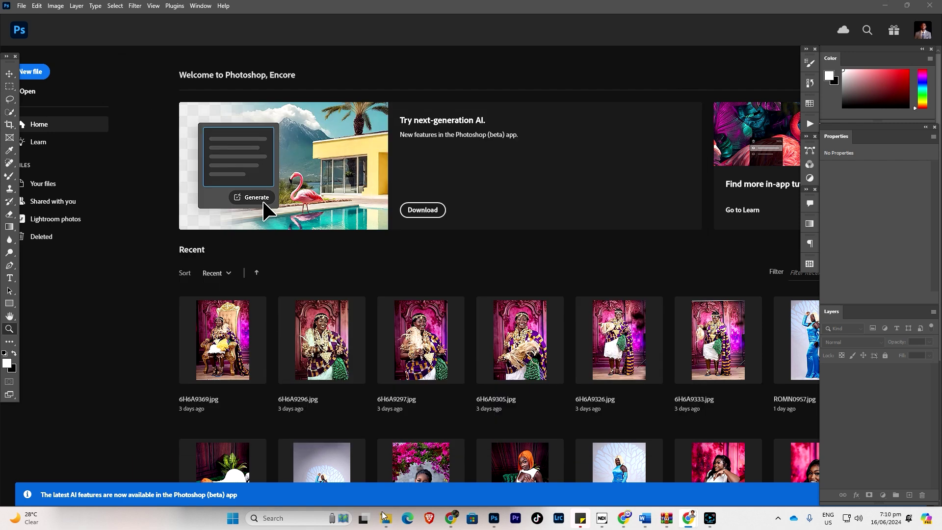
{"action": "left_click", "coordinate": [384, 515]}
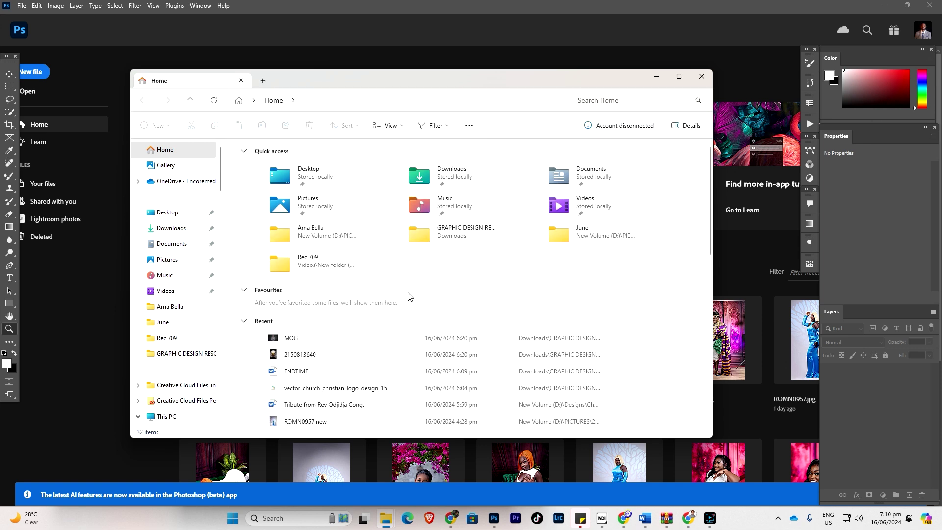
{"action": "double_click", "coordinate": [466, 234]}
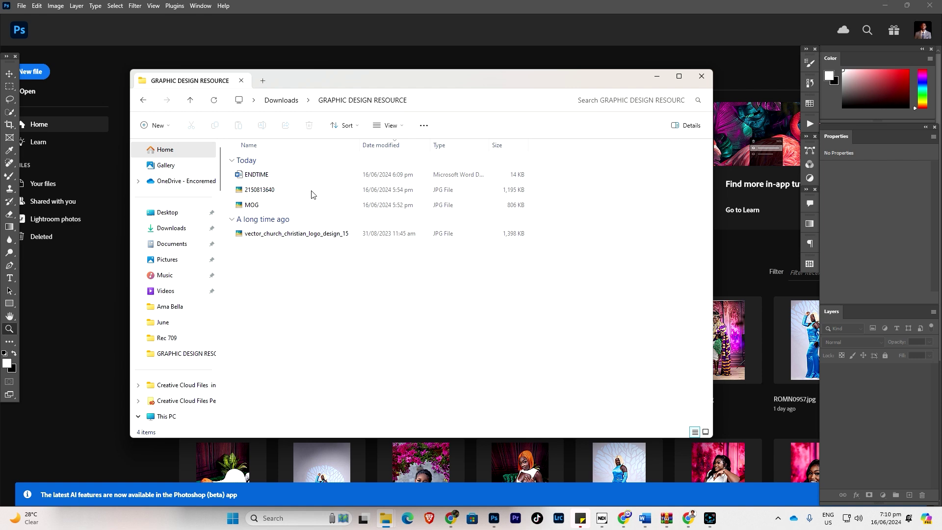
{"action": "left_click", "coordinate": [251, 189]}
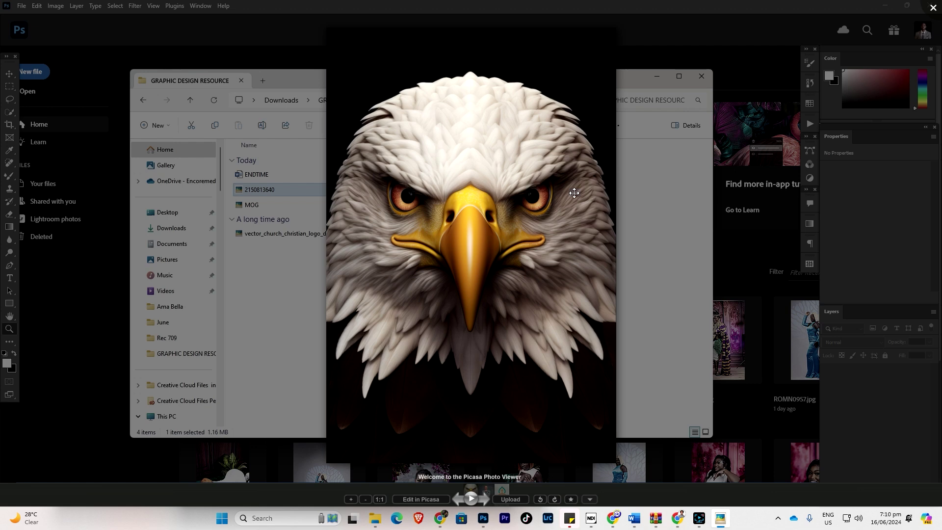
{"action": "left_click", "coordinate": [297, 284]}
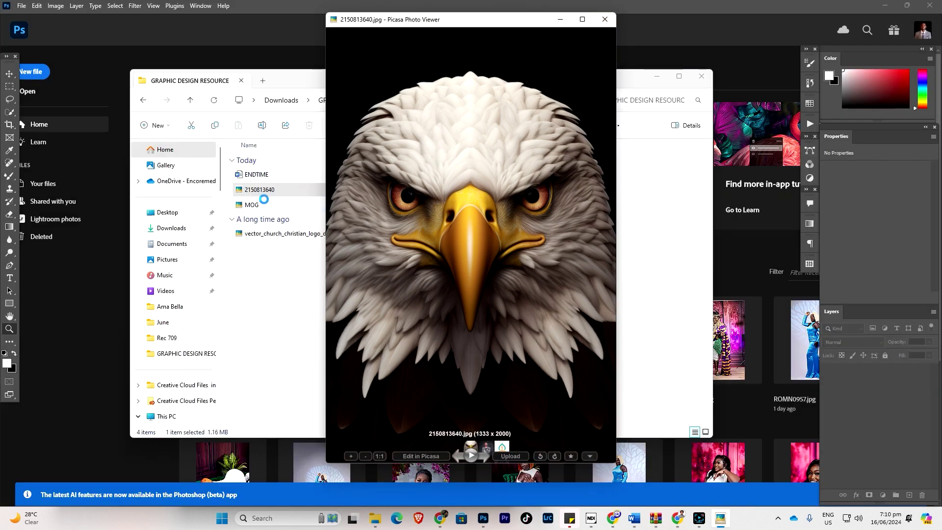
{"action": "left_click", "coordinate": [605, 20]}
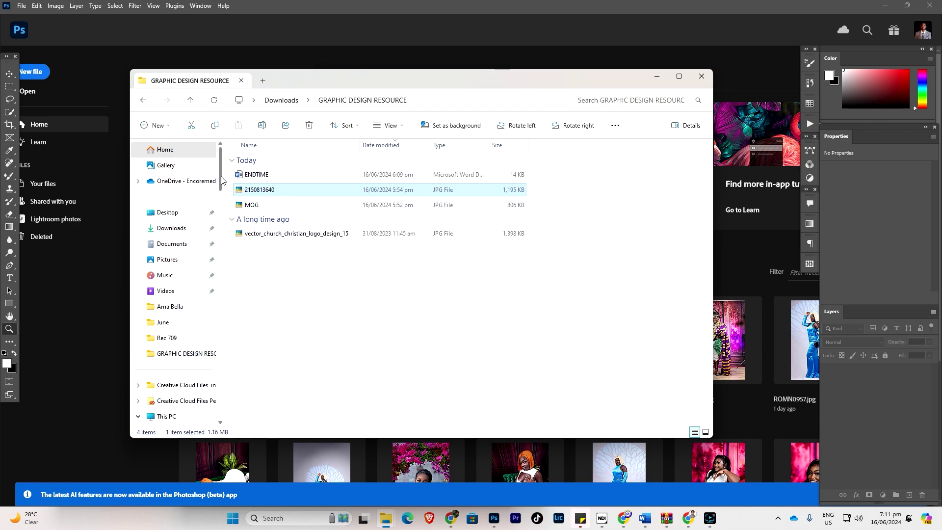
Preview the MOG photo from the resource folder, close the viewer and minimize the folder window
{"action": "double_click", "coordinate": [270, 205]}
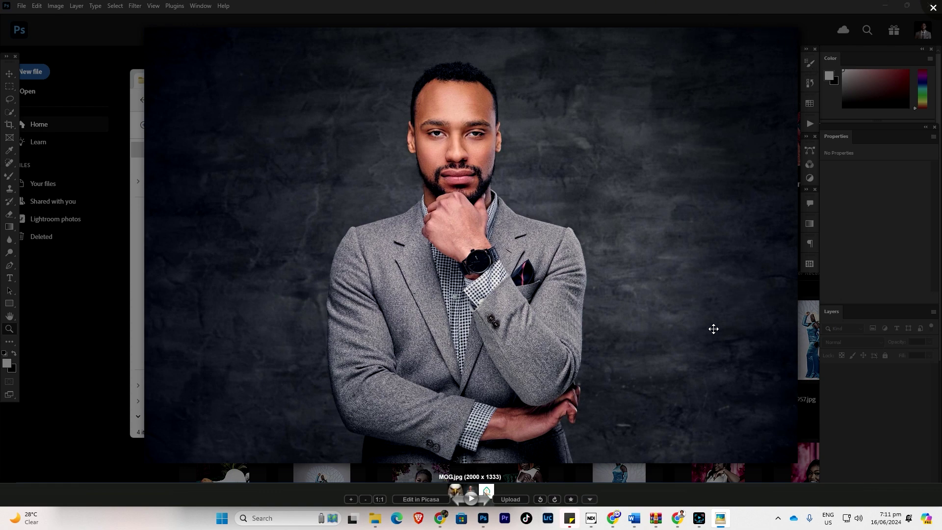
{"action": "left_click", "coordinate": [851, 198]}
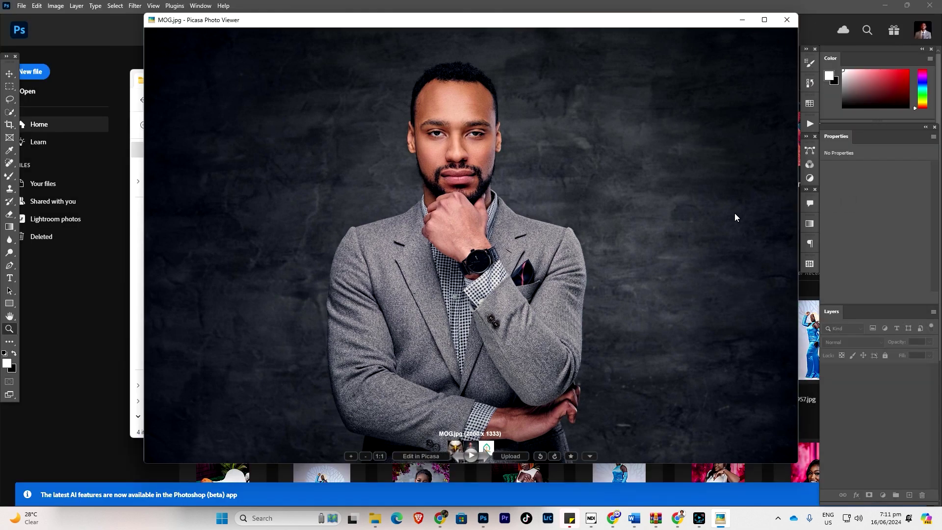
{"action": "left_click", "coordinate": [786, 20]}
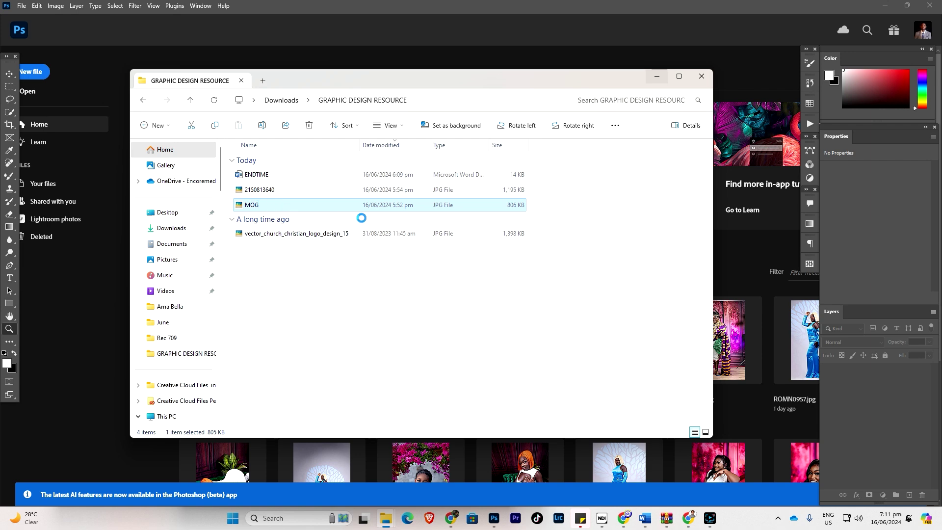
{"action": "left_click", "coordinate": [657, 79]}
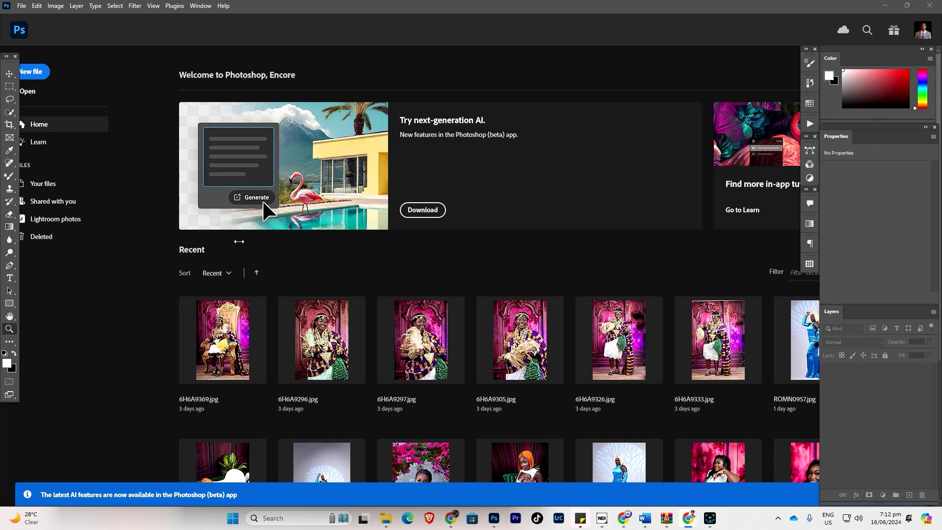
Reverse the sort order of the recent files and move the floating toolbar clear of the home screen's navigation labels
{"action": "left_click", "coordinate": [352, 272]}
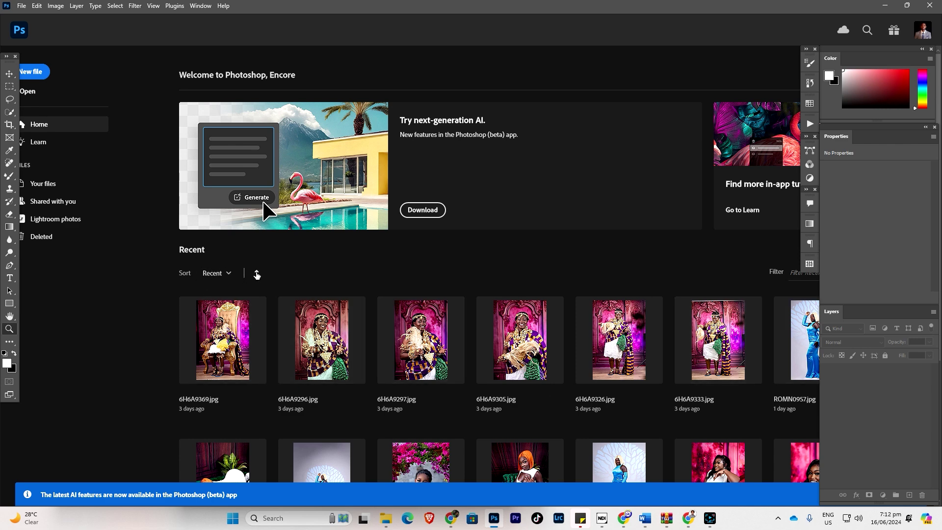
{"action": "left_click", "coordinate": [256, 274]}
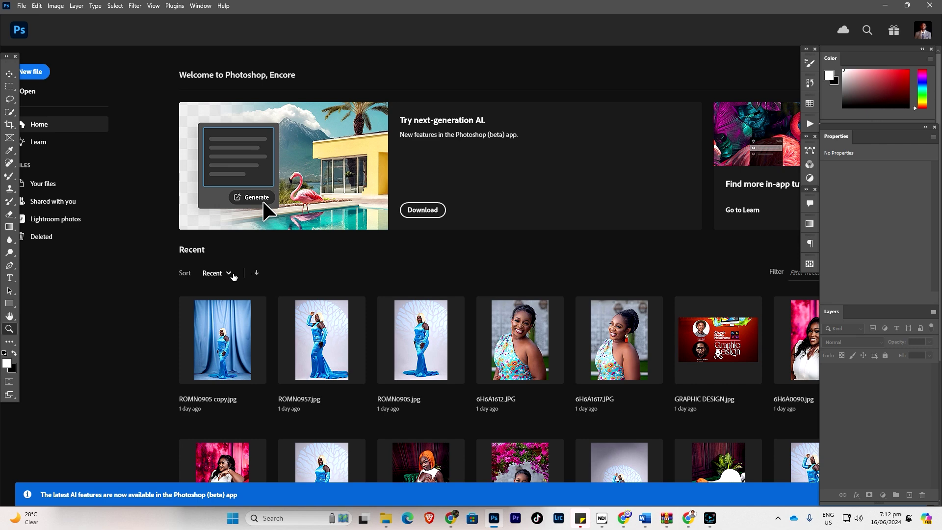
{"action": "left_click", "coordinate": [228, 275]}
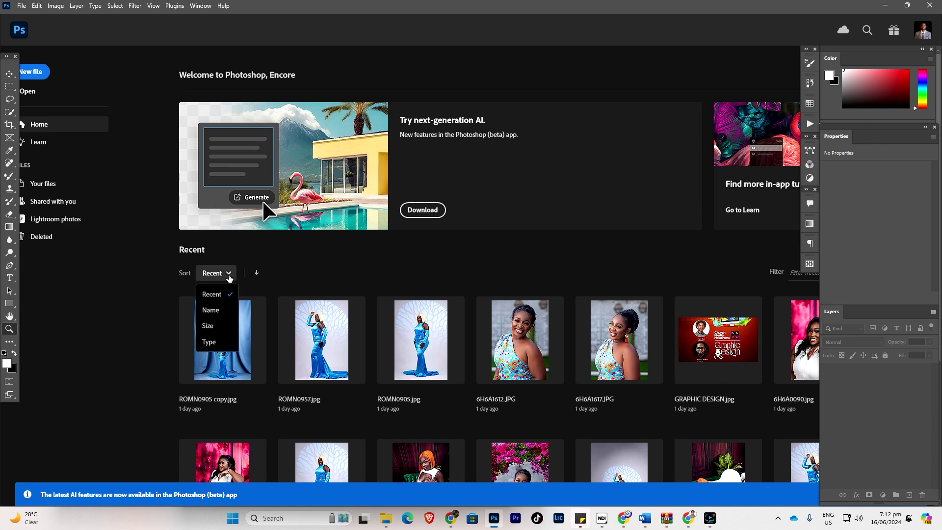
{"action": "left_click", "coordinate": [228, 278]}
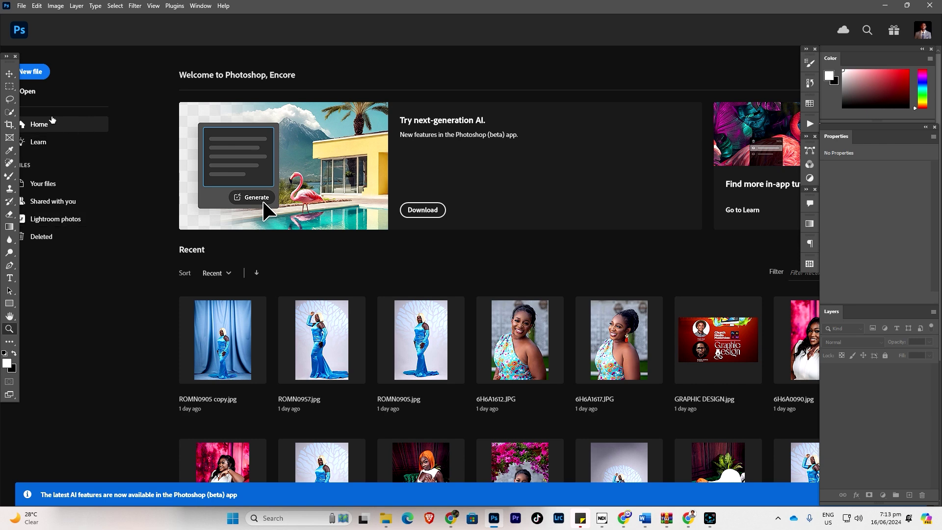
{"action": "left_click_drag", "start_coordinate": [5, 67], "coordinate": [2, 62]}
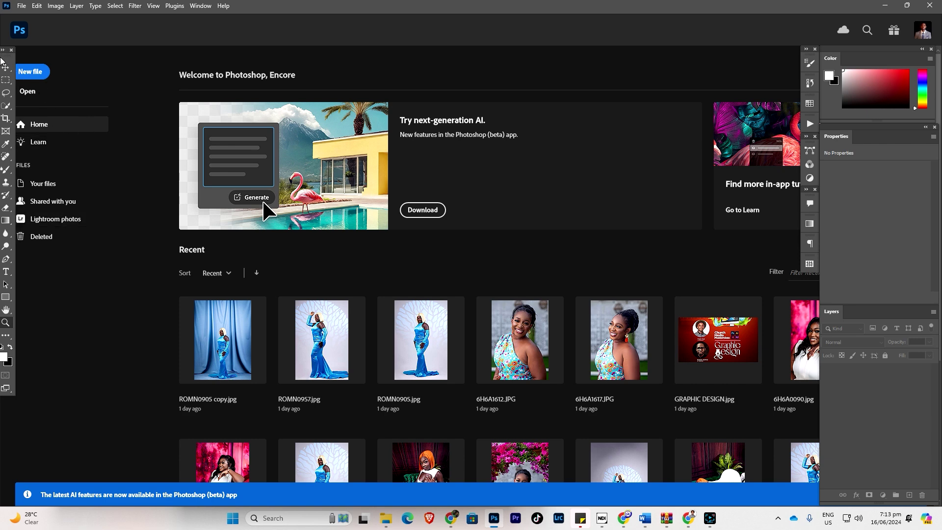
Look through the application's command groups from File to Help, including the list of available panels
{"action": "left_click", "coordinate": [24, 6]}
{"action": "left_click", "coordinate": [24, 6]}
{"action": "left_click", "coordinate": [18, 4]}
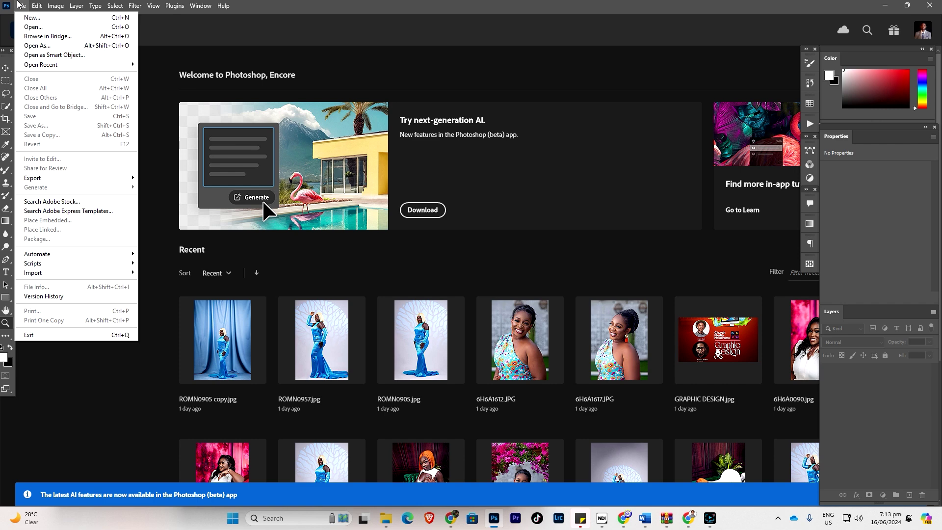
{"action": "mouse_move", "coordinate": [39, 7]}
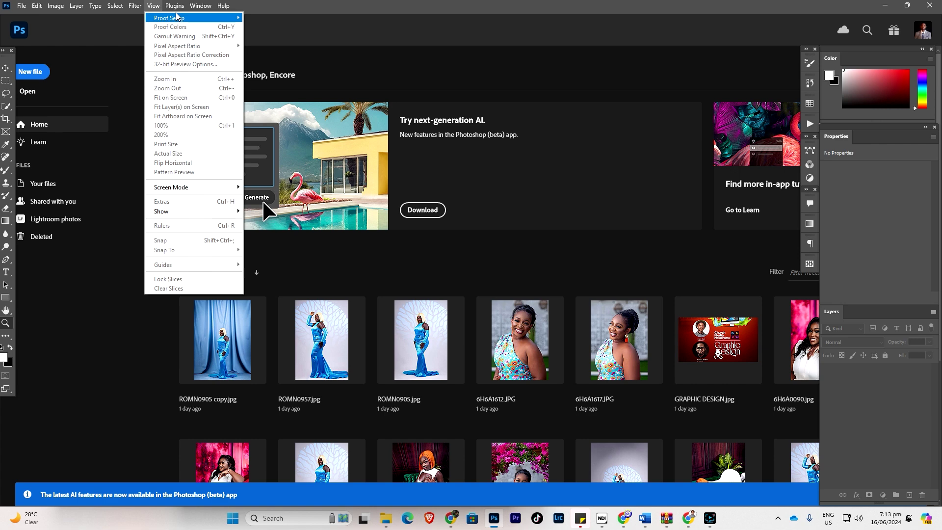
{"action": "left_click", "coordinate": [209, 9]}
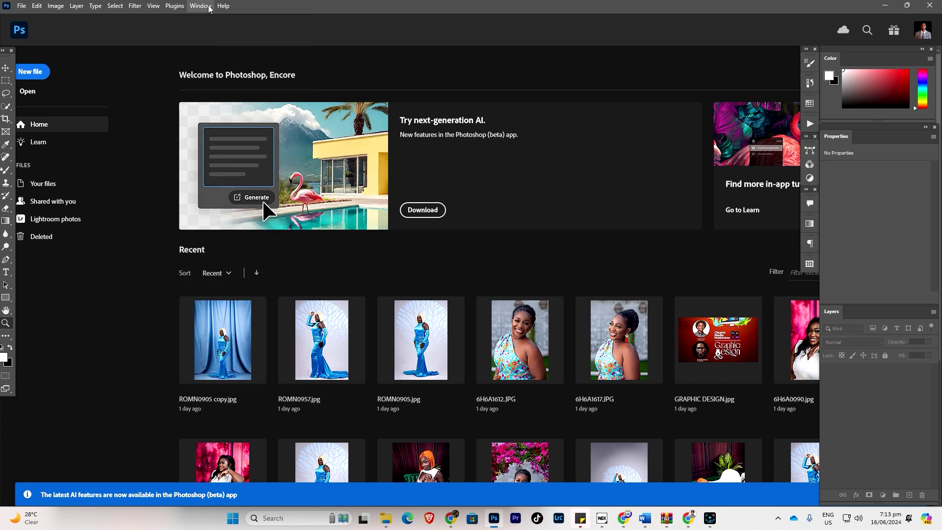
{"action": "left_click", "coordinate": [224, 6]}
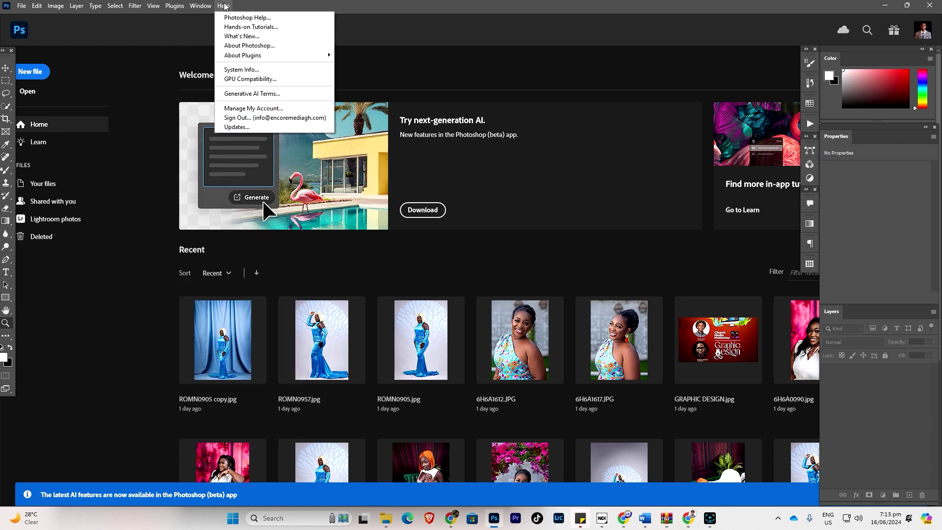
{"action": "mouse_move", "coordinate": [200, 6]}
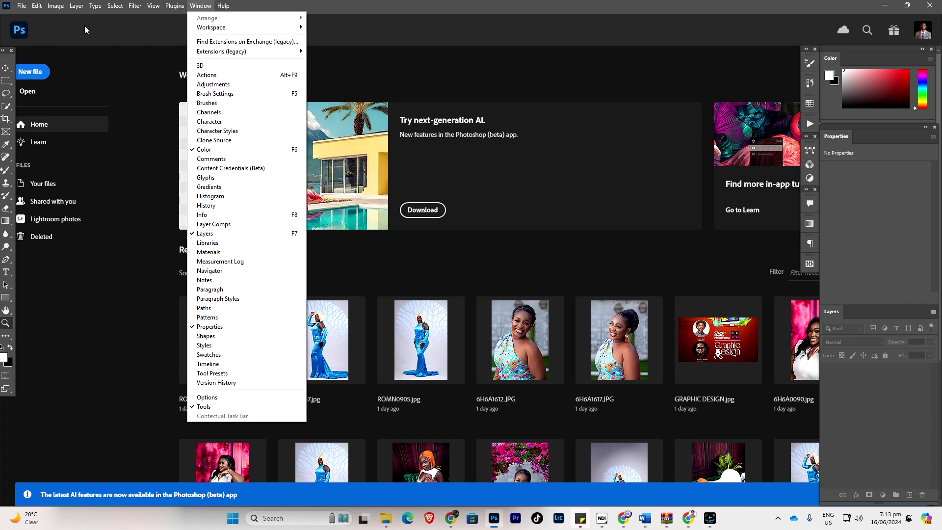
{"action": "left_click", "coordinate": [51, 48]}
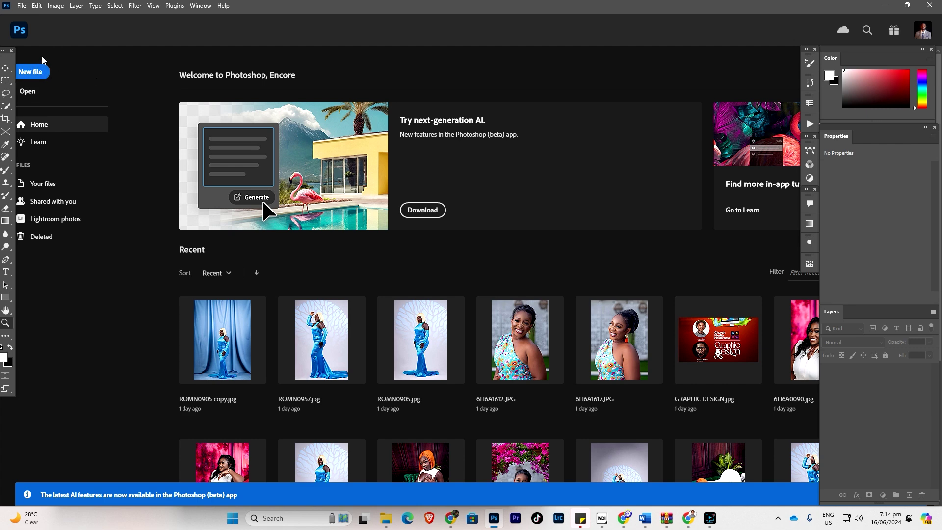
{"action": "left_click", "coordinate": [22, 7]}
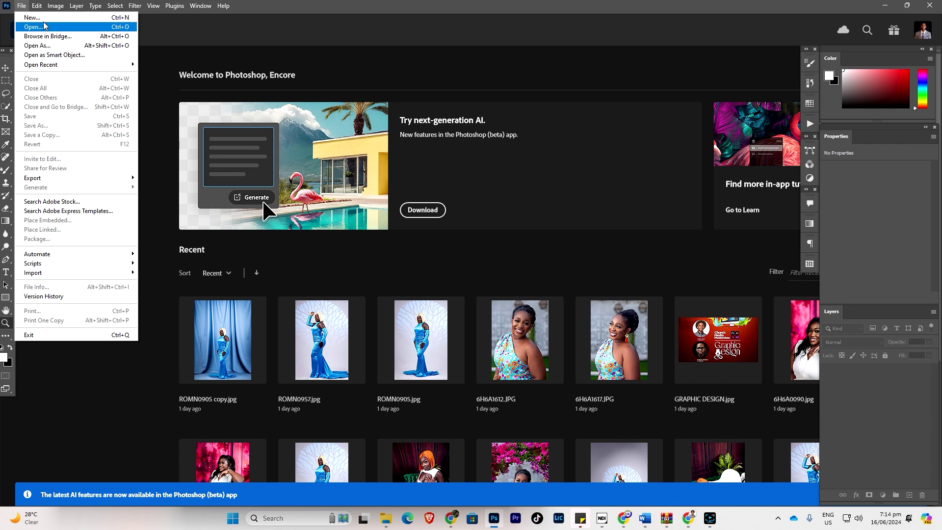
{"action": "left_click", "coordinate": [65, 18]}
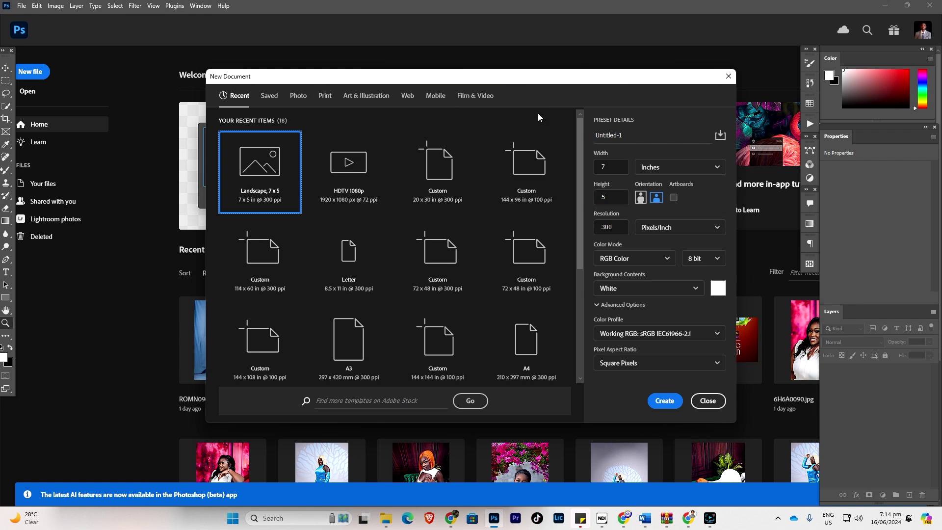
{"action": "left_click", "coordinate": [627, 137]}
{"action": "left_click_drag", "start_coordinate": [627, 137], "coordinate": [592, 134]}
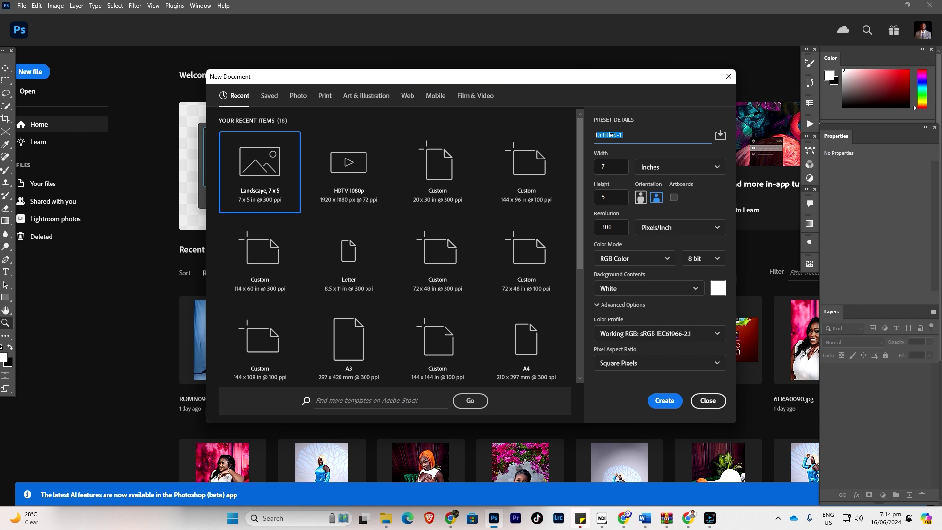
{"action": "type", "text": "master"}
{"action": "key", "text": "BackSpace"}
{"action": "key", "text": "BackSpace"}
{"action": "key", "text": "BackSpace"}
{"action": "key", "text": "BackSpace"}
{"action": "key", "text": "BackSpace"}
{"action": "type", "text": "MASTERCLA"}
{"action": "type", "text": "SS"}
{"action": "type", "text": " DSE"}
{"action": "key", "text": "BackSpace"}
{"action": "key", "text": "BackSpace"}
{"action": "key", "text": "BackSpace"}
{"action": "type", "text": "ESIGN"}
{"action": "left_click", "coordinate": [717, 168]}
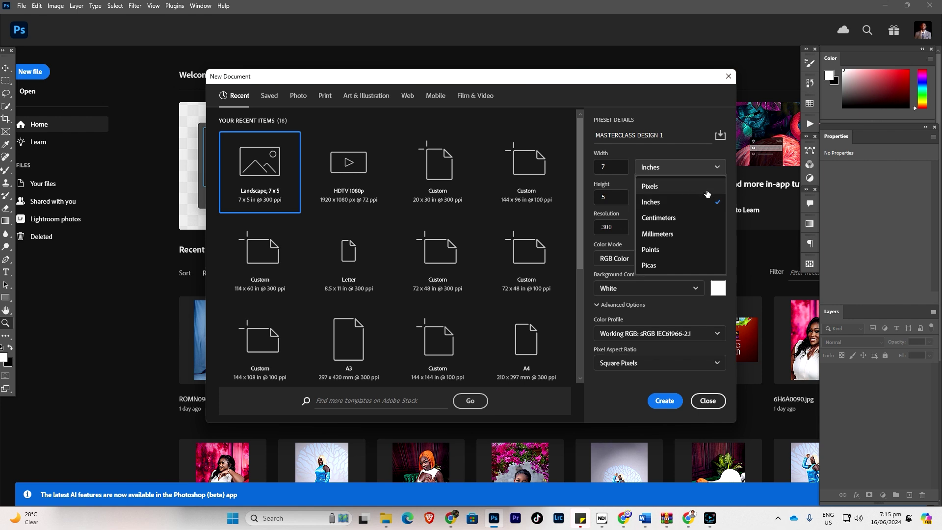
{"action": "left_click", "coordinate": [679, 187]}
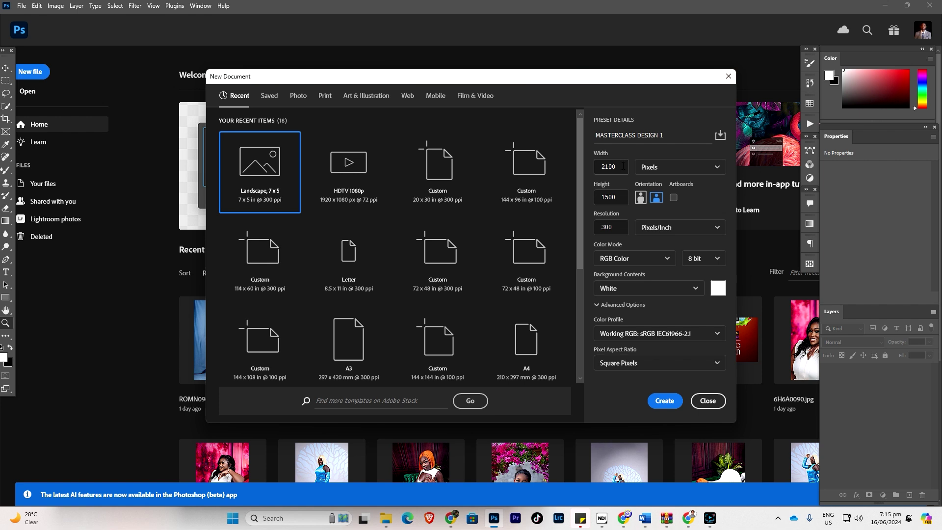
{"action": "double_click", "coordinate": [609, 168]}
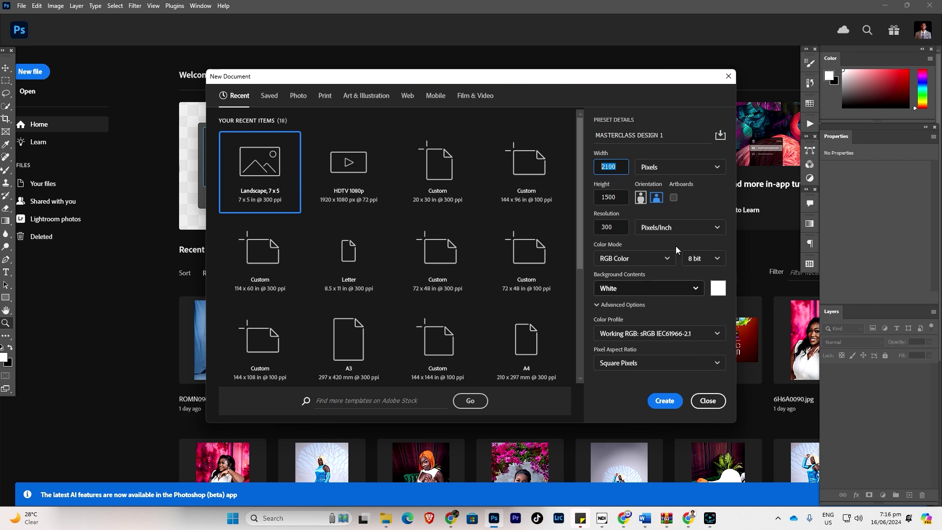
{"action": "left_click", "coordinate": [728, 76]}
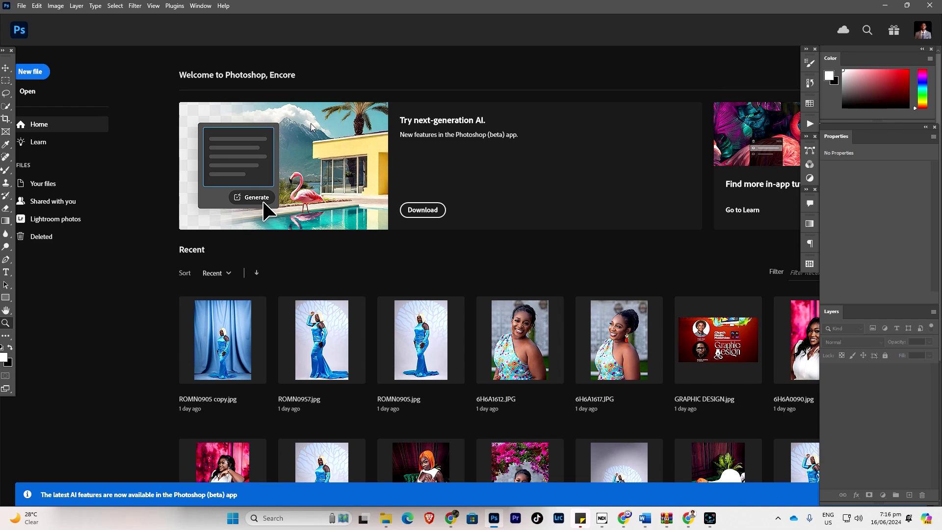
Start a new document with its dimensions measured in pixels
{"action": "left_click", "coordinate": [21, 6]}
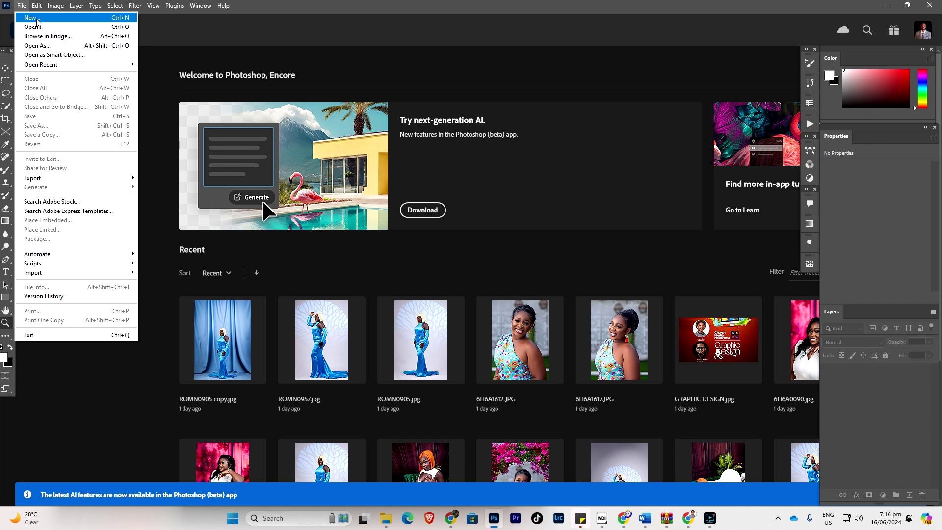
{"action": "left_click", "coordinate": [37, 19]}
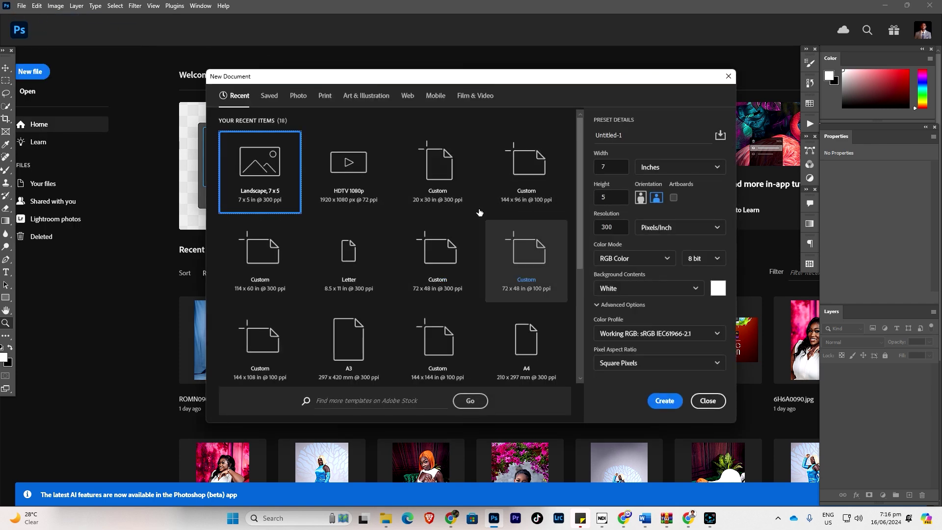
{"action": "left_click", "coordinate": [708, 169]}
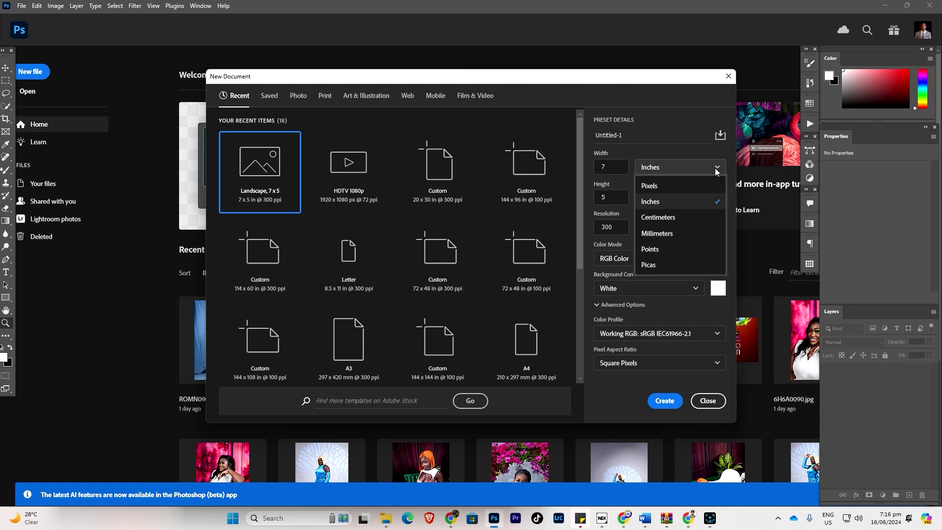
{"action": "left_click", "coordinate": [660, 188]}
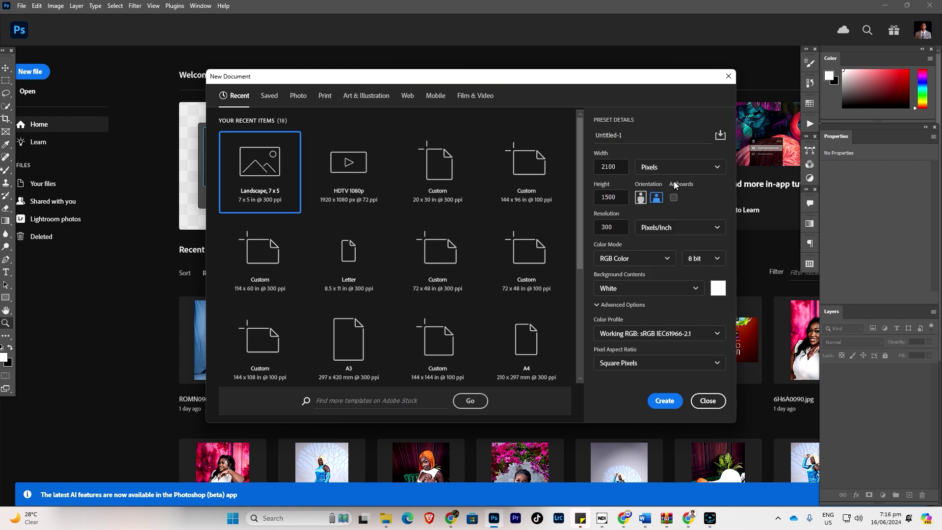
Name the new document MASTERCLASS DESIGN 1
{"action": "left_click", "coordinate": [630, 138]}
{"action": "left_click_drag", "start_coordinate": [630, 138], "coordinate": [570, 139]}
{"action": "type", "text": "MASTERCLASS DESIN"}
{"action": "key", "text": "BackSpace"}
{"action": "type", "text": "GN 1"}
Set both the width and the height of the new document to 3000 pixels
{"action": "left_click_drag", "start_coordinate": [619, 167], "coordinate": [595, 190]}
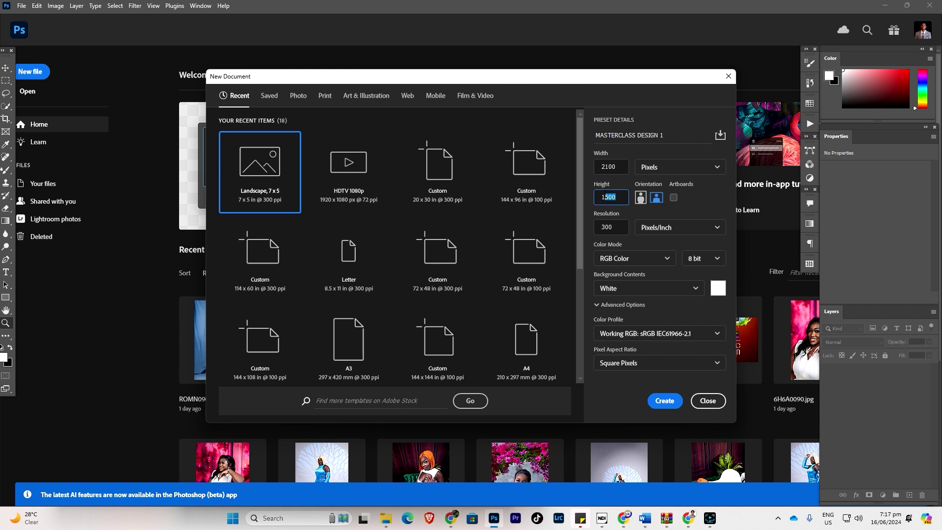
{"action": "left_click", "coordinate": [618, 168]}
{"action": "left_click_drag", "start_coordinate": [618, 167], "coordinate": [601, 168]}
{"action": "type", "text": "3000"}
{"action": "left_click", "coordinate": [619, 198]}
{"action": "type", "text": "3000"}
{"action": "left_click", "coordinate": [615, 228]}
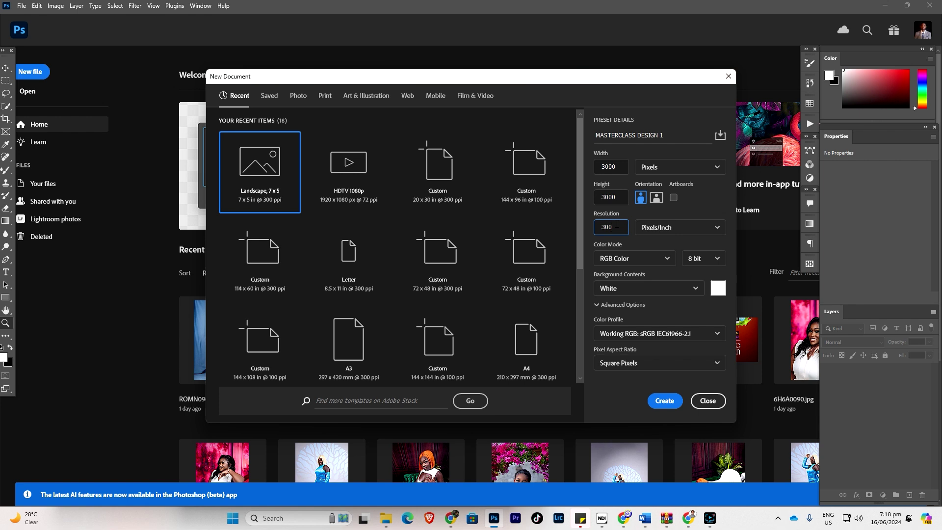
Create the document with RGB Color, 8 bit depth, a White background and the Working RGB: sRGB IEC61966-2.1 colour profile
{"action": "left_click", "coordinate": [668, 259]}
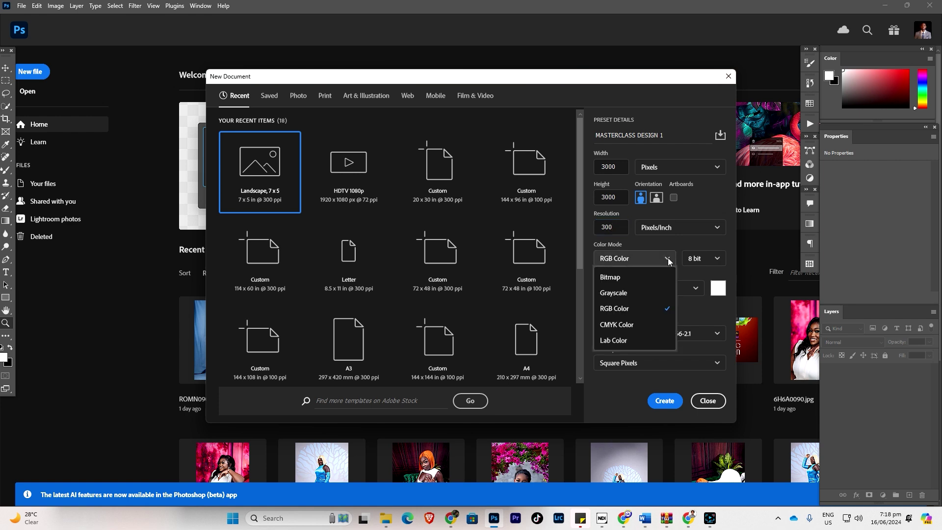
{"action": "left_click", "coordinate": [668, 259]}
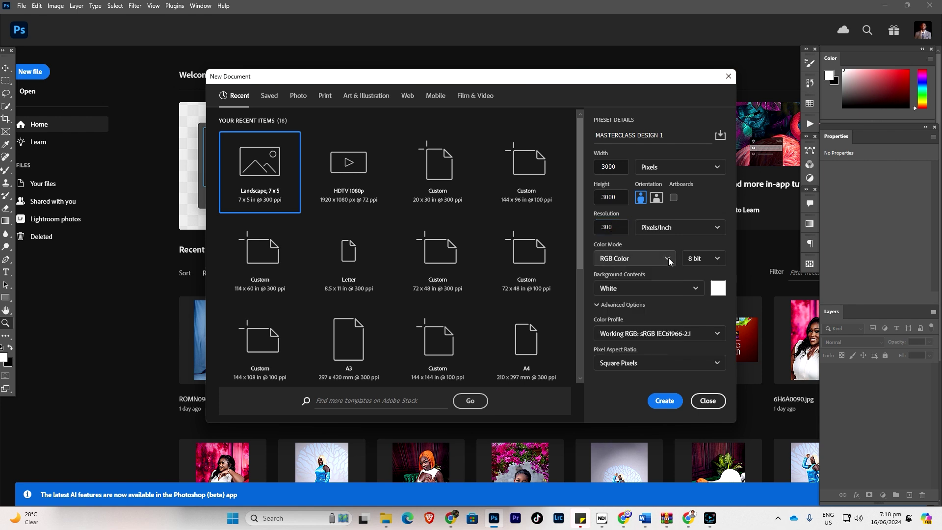
{"action": "left_click", "coordinate": [721, 258]}
{"action": "left_click", "coordinate": [717, 258]}
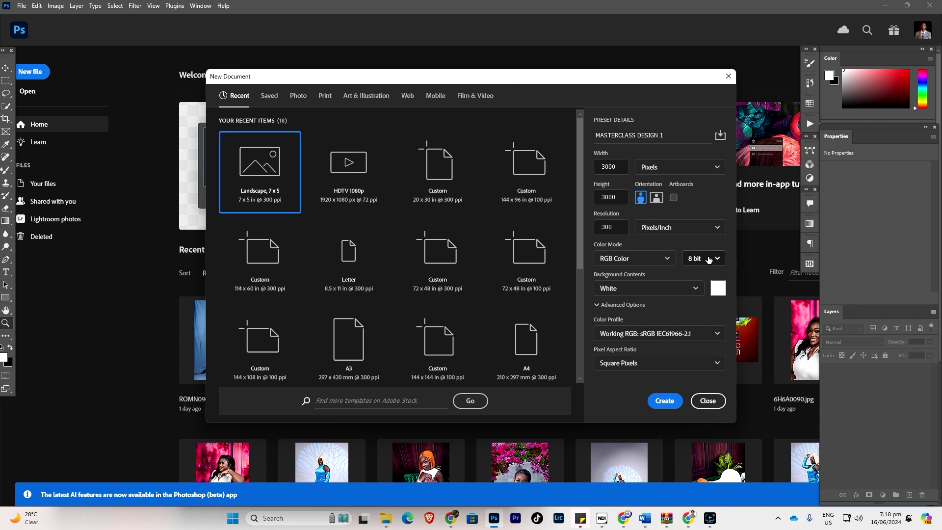
{"action": "left_click", "coordinate": [696, 288]}
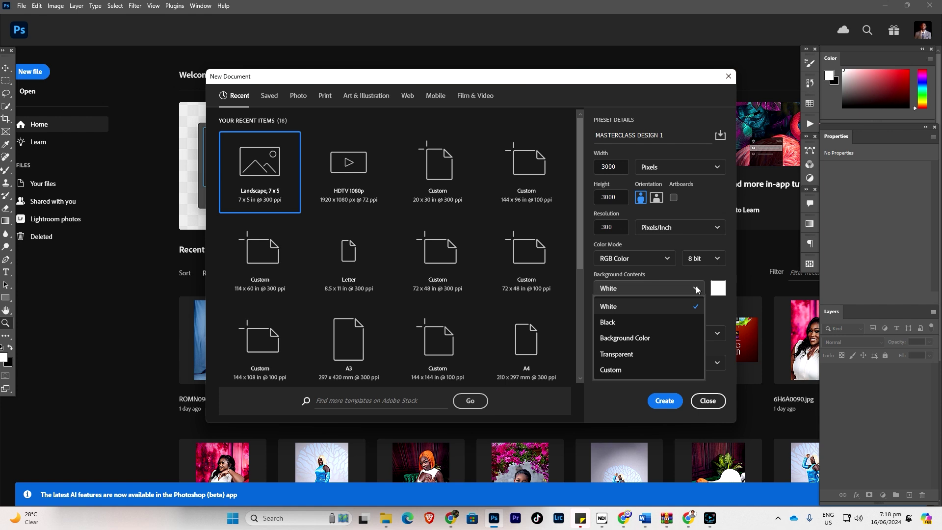
{"action": "left_click", "coordinate": [695, 288]}
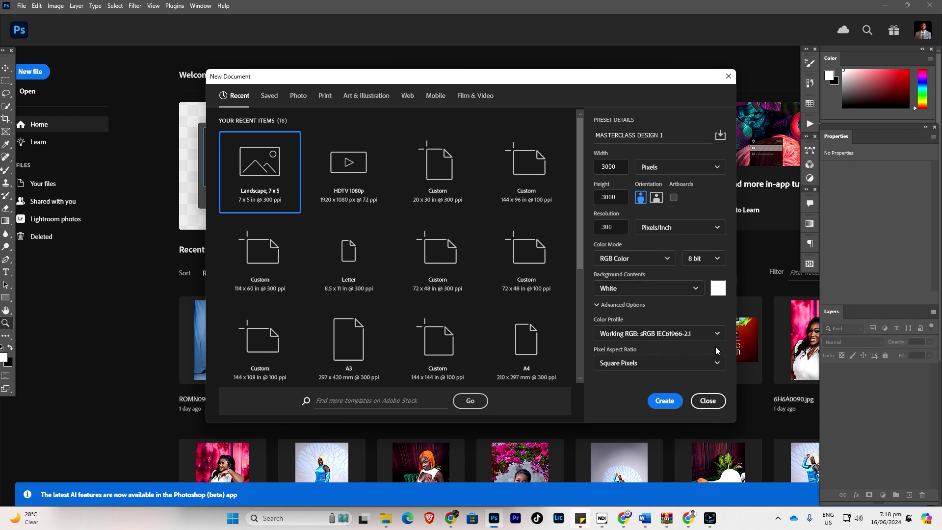
{"action": "left_click", "coordinate": [719, 335]}
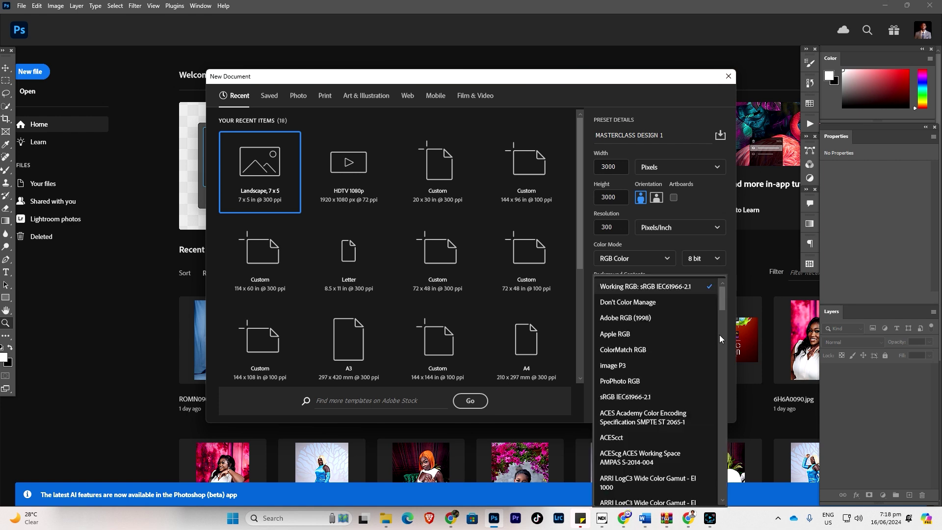
{"action": "left_click", "coordinate": [710, 287]}
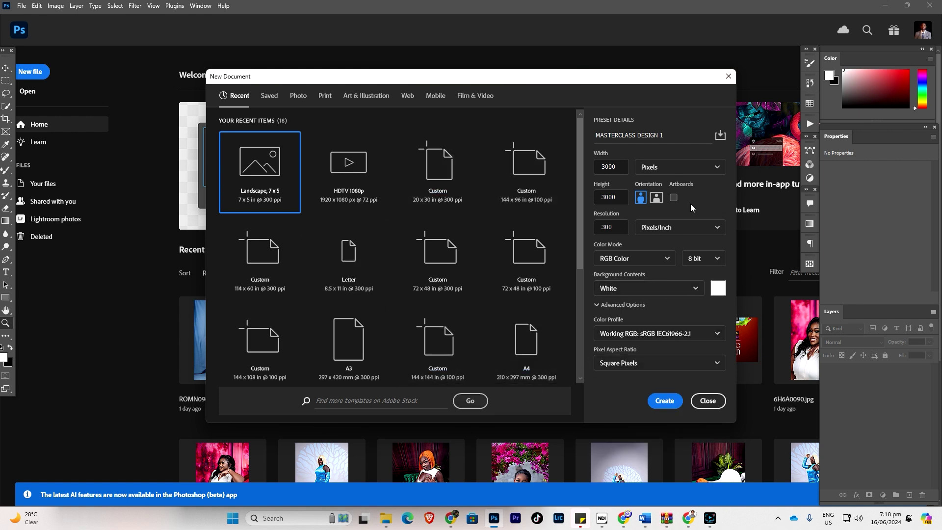
{"action": "left_click", "coordinate": [665, 401]}
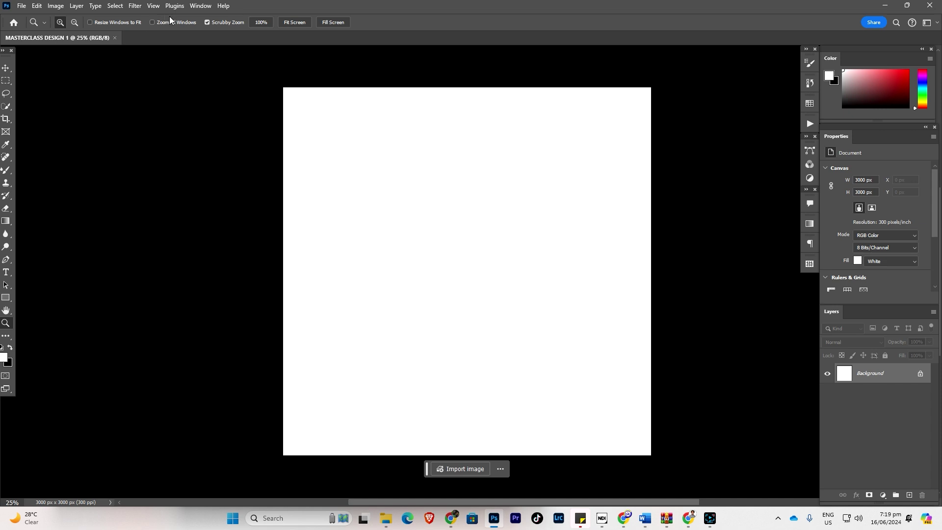
Turn on the rulers around the canvas of the new document
{"action": "left_click", "coordinate": [154, 6]}
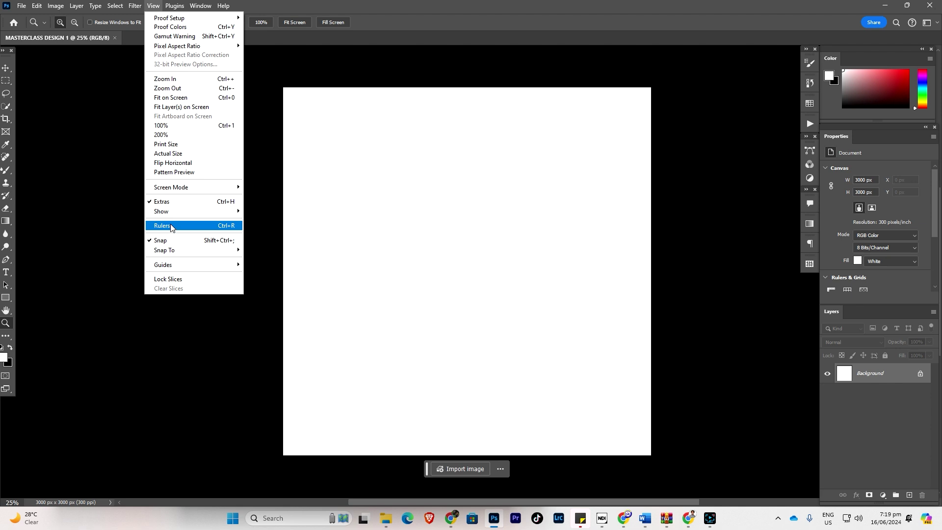
{"action": "left_click", "coordinate": [138, 57]}
{"action": "left_click", "coordinate": [152, 5]}
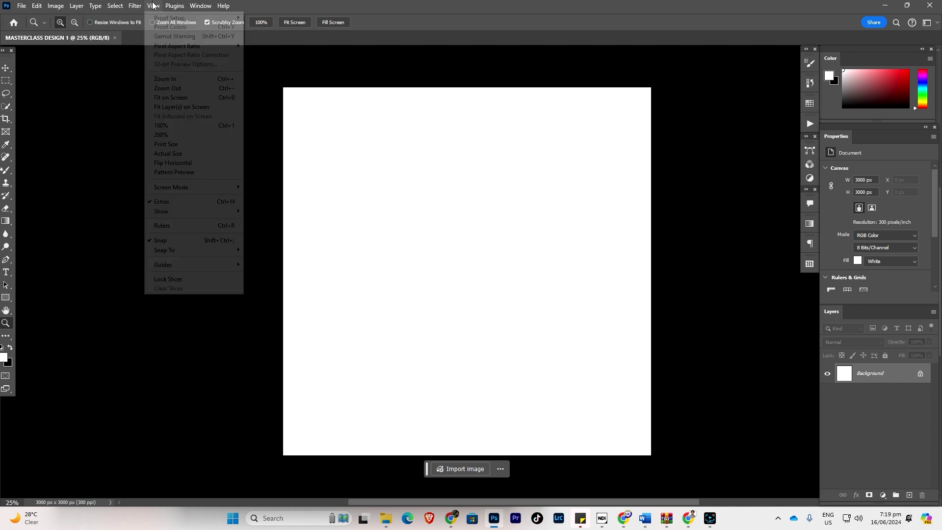
{"action": "left_click", "coordinate": [164, 229]}
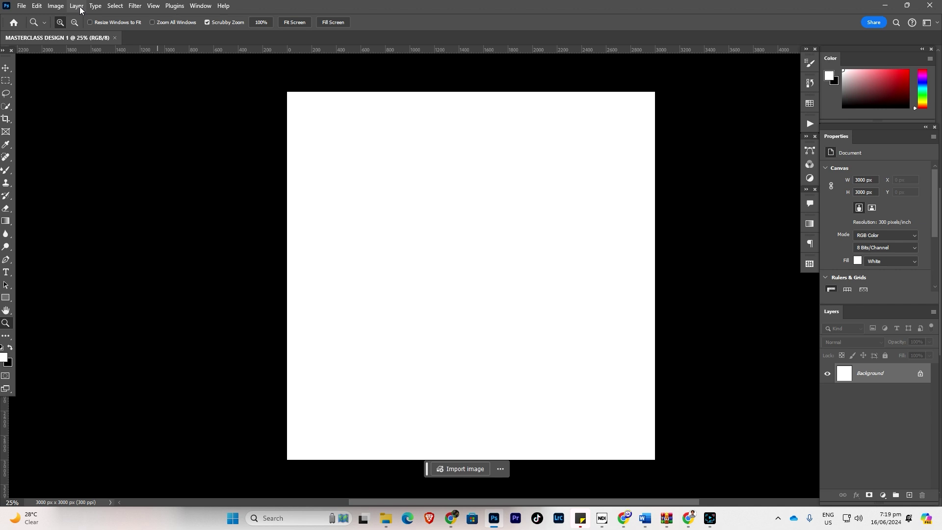
{"action": "left_click", "coordinate": [153, 6]}
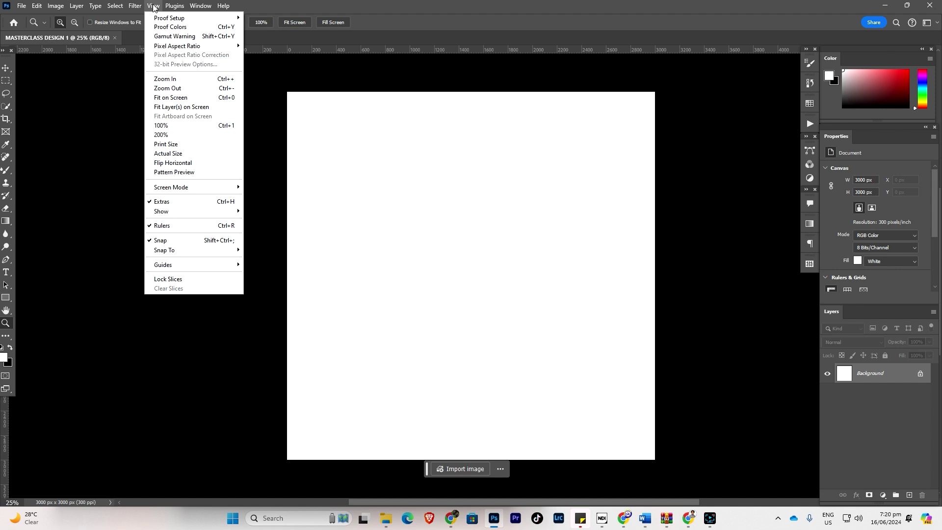
{"action": "mouse_move", "coordinate": [77, 7]}
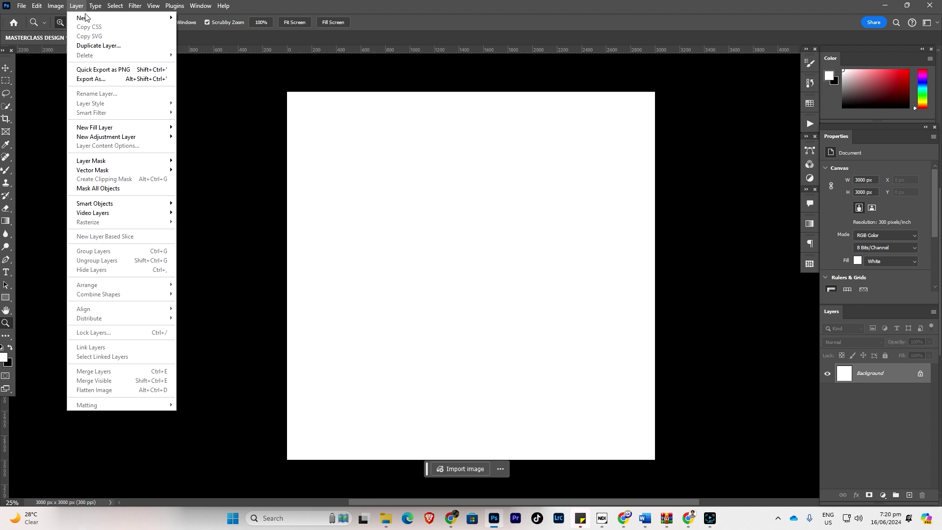
{"action": "left_click", "coordinate": [261, 79]}
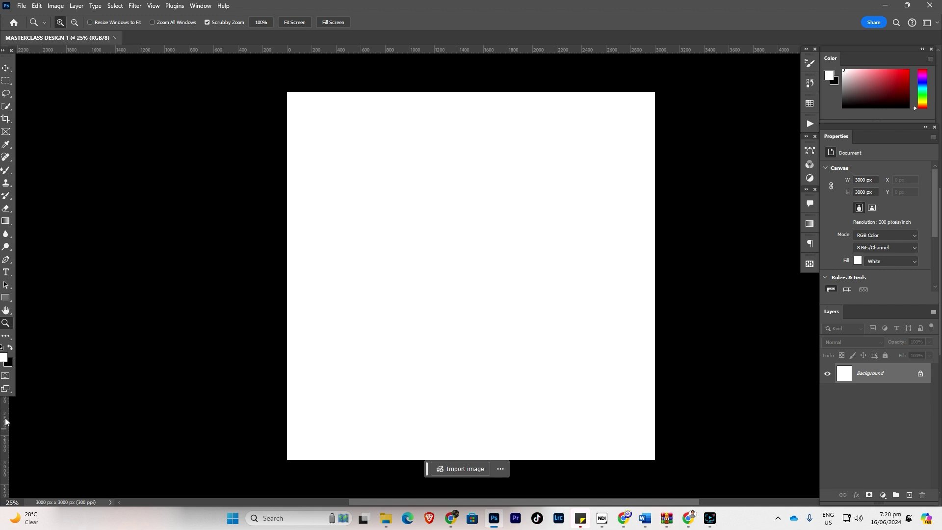
{"action": "left_click_drag", "start_coordinate": [8, 422], "coordinate": [469, 414]}
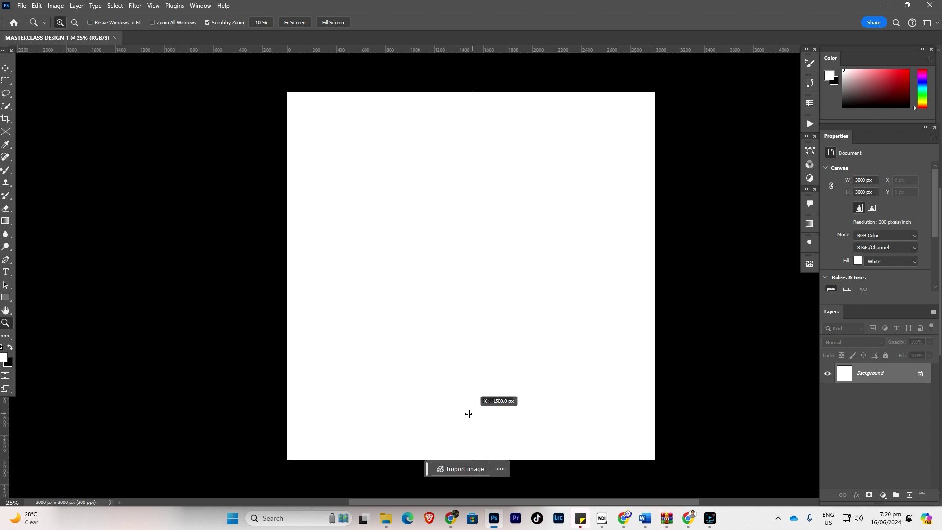
{"action": "left_click_drag", "start_coordinate": [469, 414], "coordinate": [466, 413]}
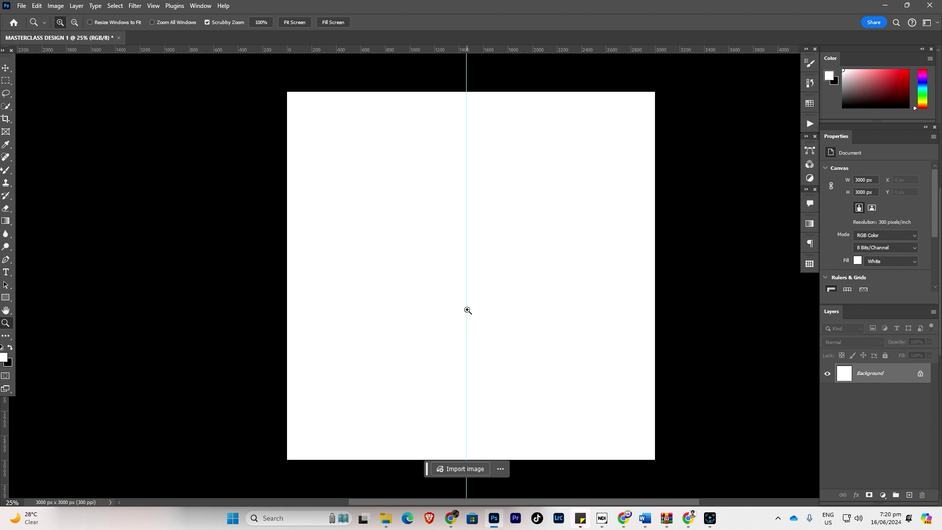
{"action": "key", "text": "ctrl+z"}
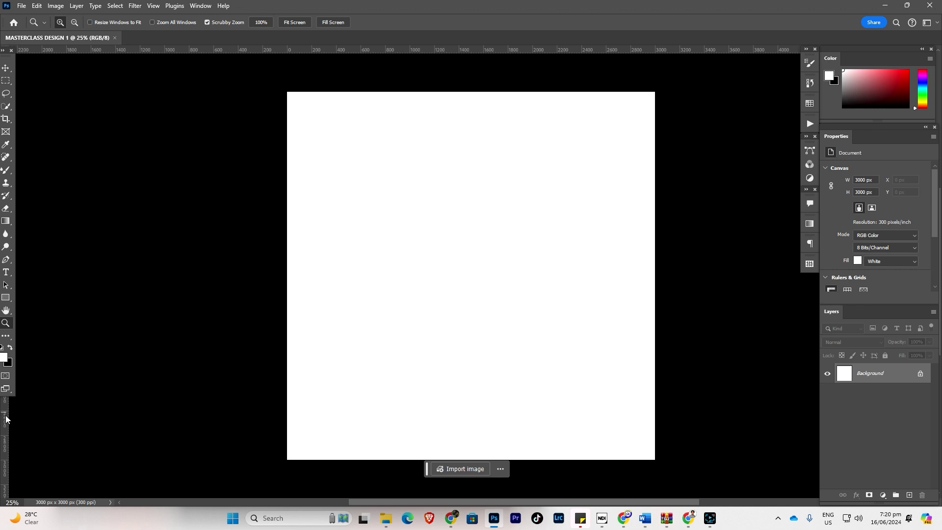
Place a vertical guide at the horizontal centre of the canvas, at X 1500 px
{"action": "left_click_drag", "start_coordinate": [7, 418], "coordinate": [469, 381]}
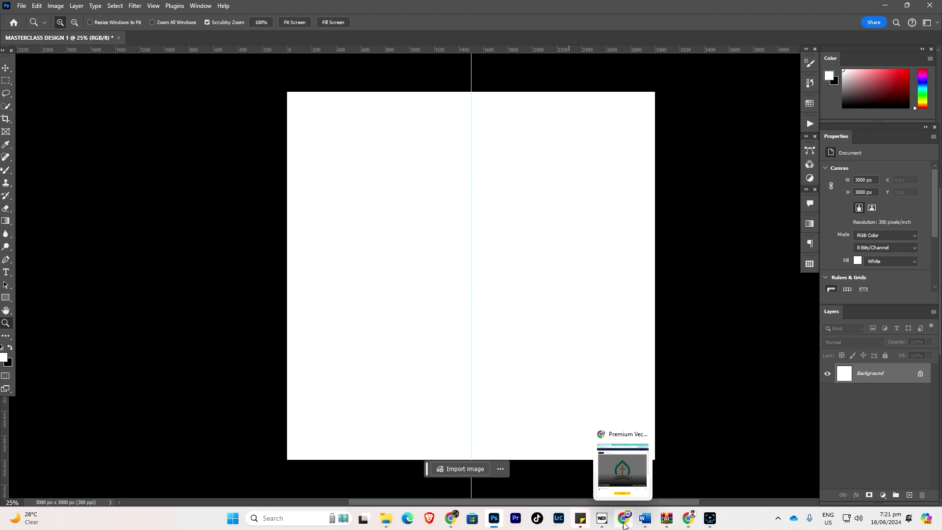
Switch to Chrome to close the church logo preview, and open the ENDTIME document from the GRAPHIC DESIGN RESOURCE folder in Word
{"action": "left_click", "coordinate": [623, 523]}
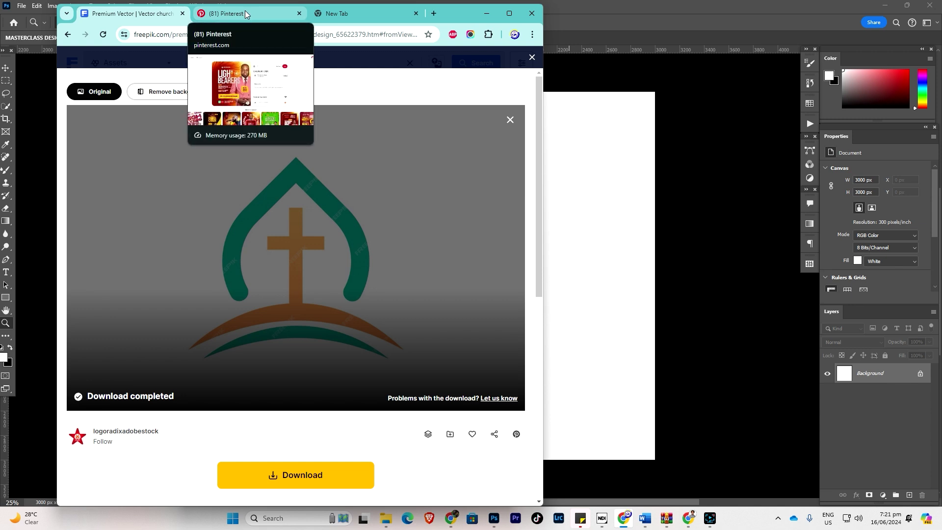
{"action": "left_click", "coordinate": [531, 56]}
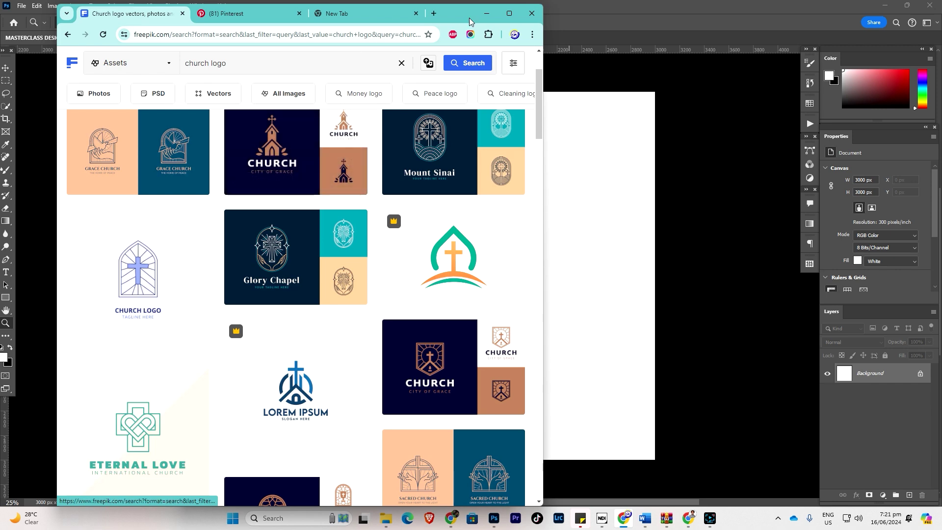
{"action": "mouse_move", "coordinate": [383, 524]}
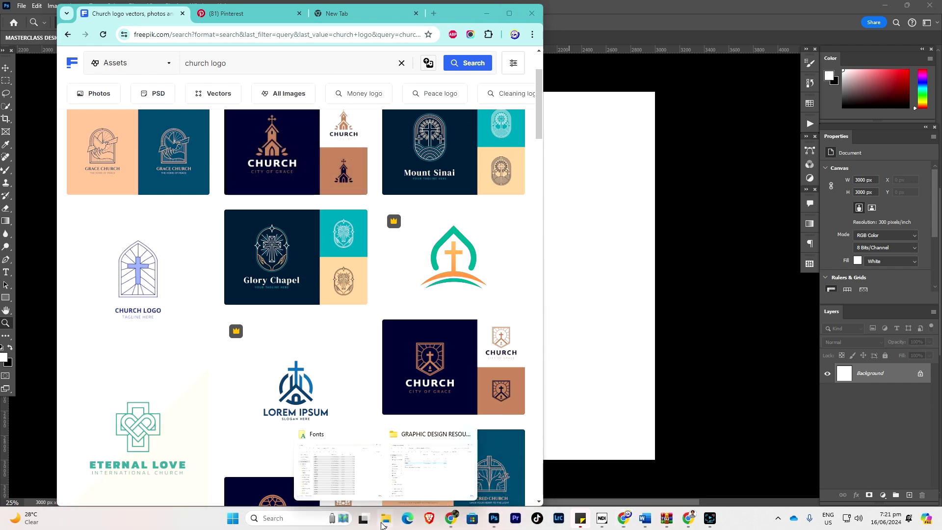
{"action": "left_click", "coordinate": [418, 480]}
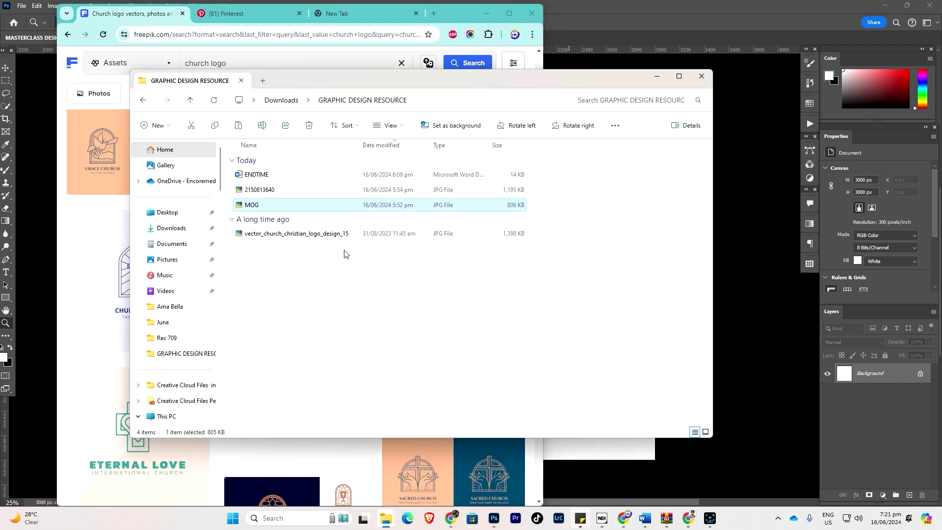
{"action": "left_click", "coordinate": [269, 175]}
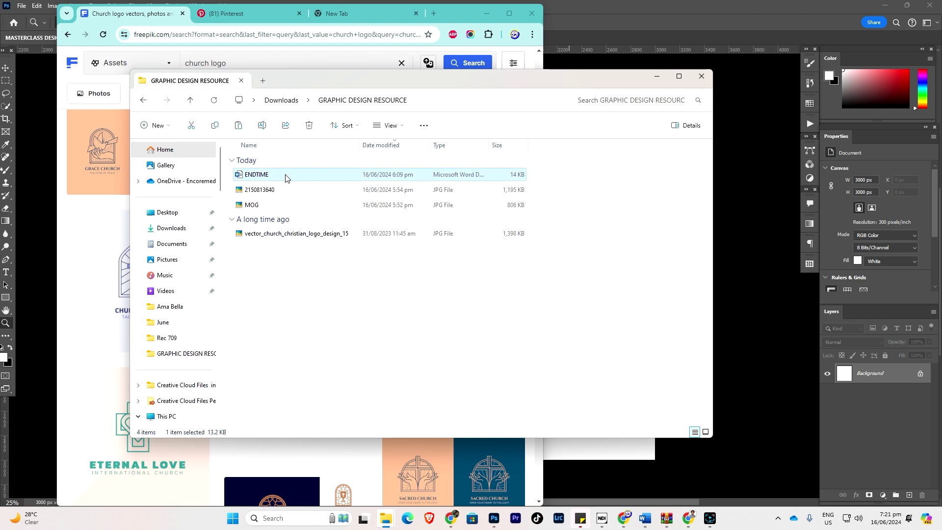
{"action": "double_click", "coordinate": [264, 176]}
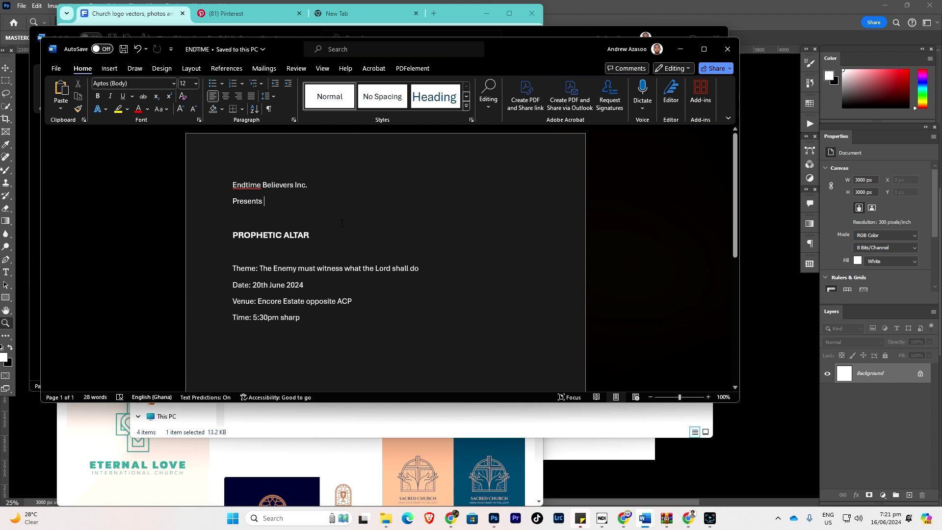
Read through the organiser line and event title of the flyer text in the ENDTIME document, and minimize the open Word windows
{"action": "left_click", "coordinate": [265, 195]}
{"action": "right_click", "coordinate": [233, 185]}
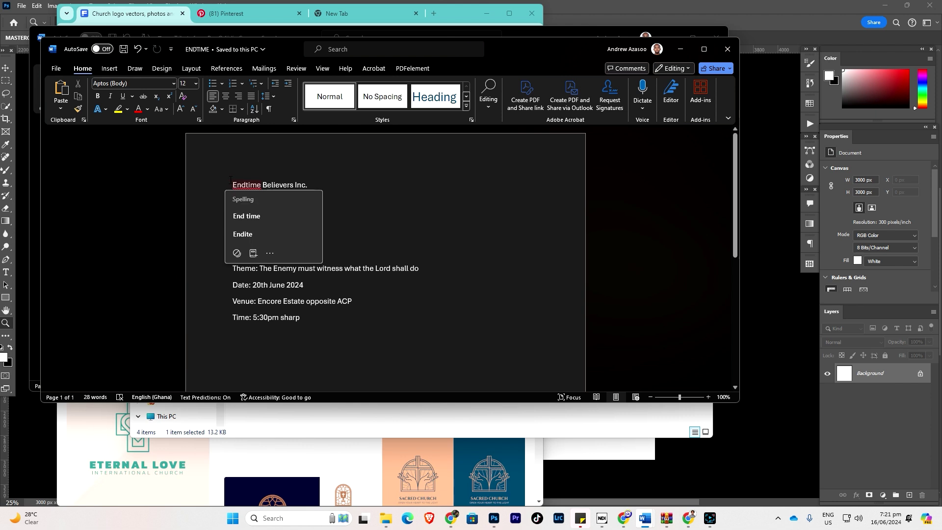
{"action": "left_click_drag", "start_coordinate": [232, 185], "coordinate": [322, 181]}
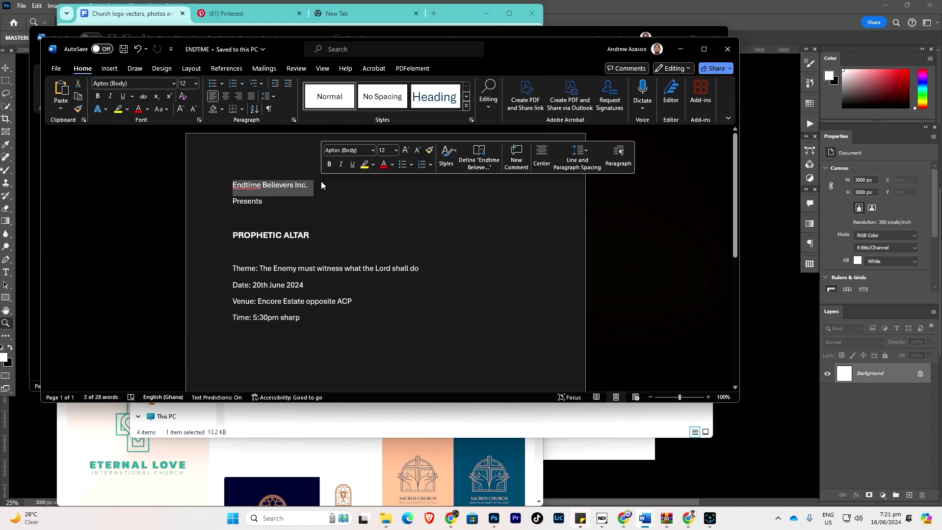
{"action": "left_click", "coordinate": [332, 194]}
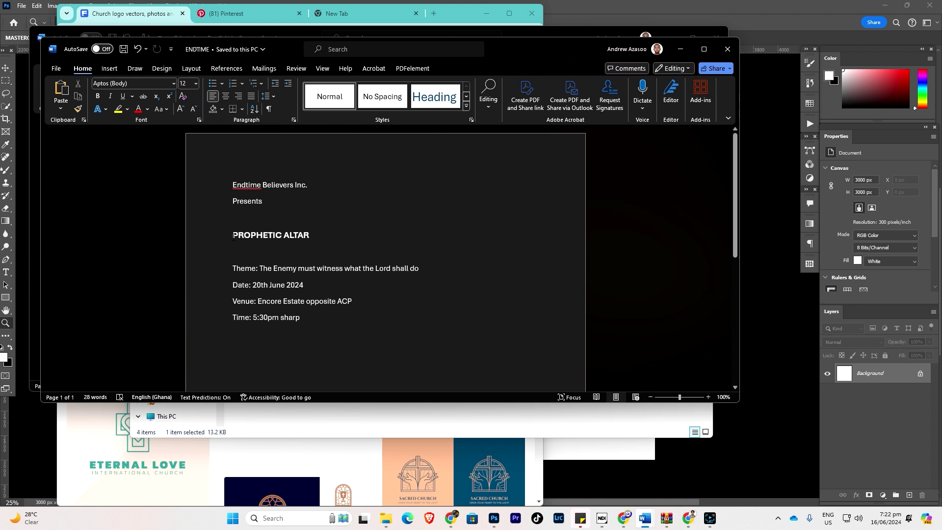
{"action": "left_click_drag", "start_coordinate": [232, 235], "coordinate": [315, 239]}
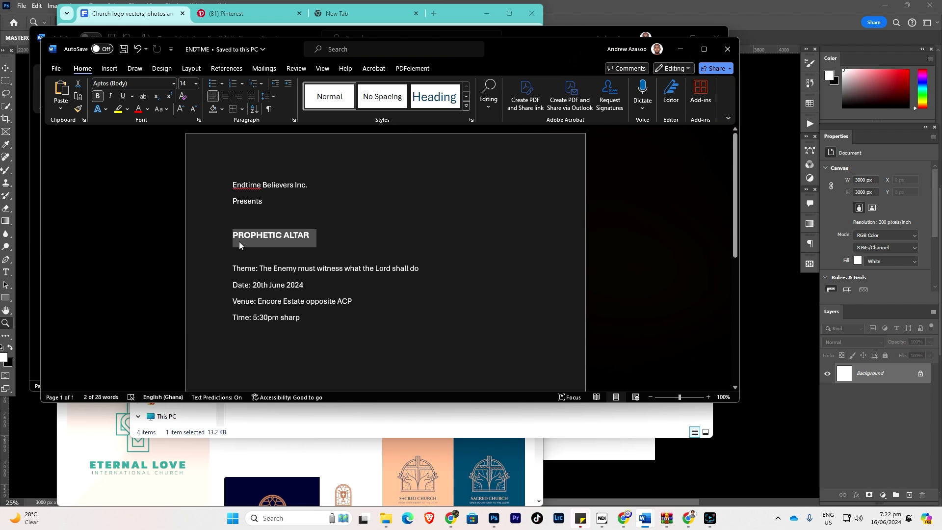
{"action": "left_click", "coordinate": [350, 250]}
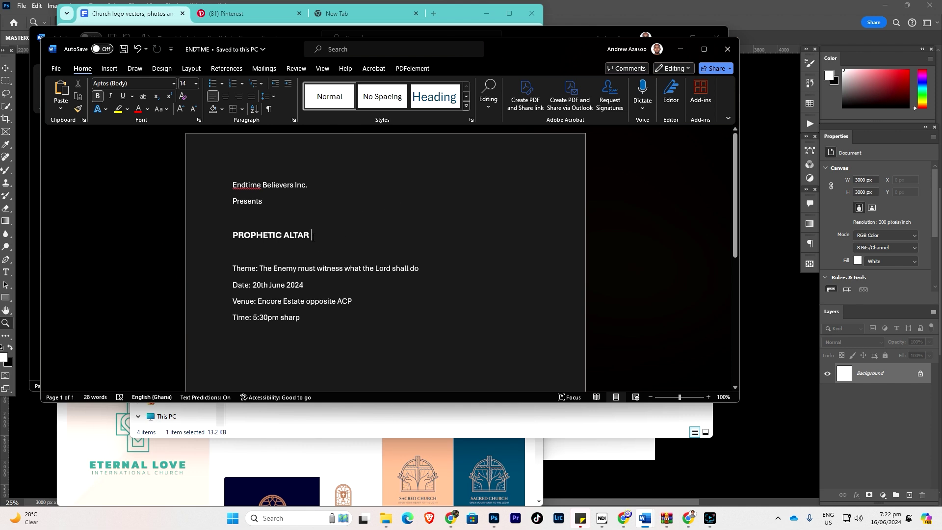
{"action": "left_click", "coordinate": [680, 55]}
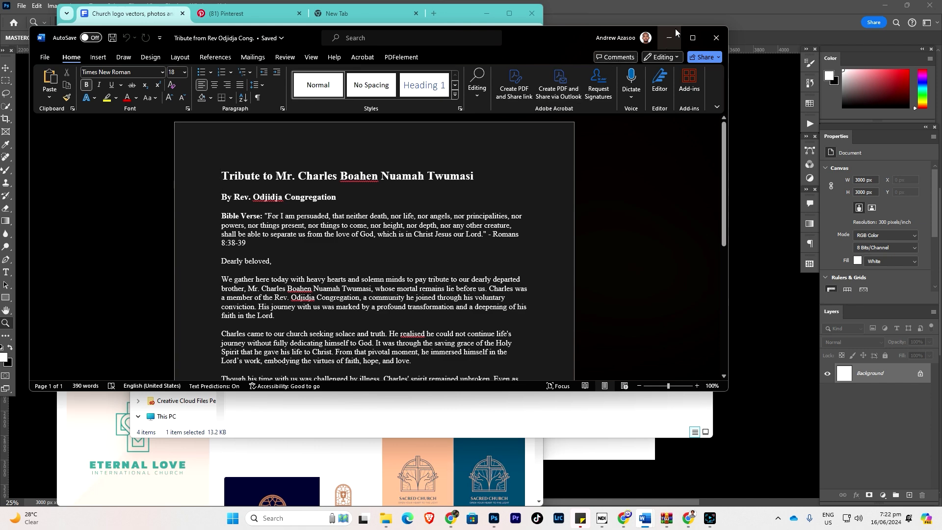
{"action": "left_click", "coordinate": [673, 36]}
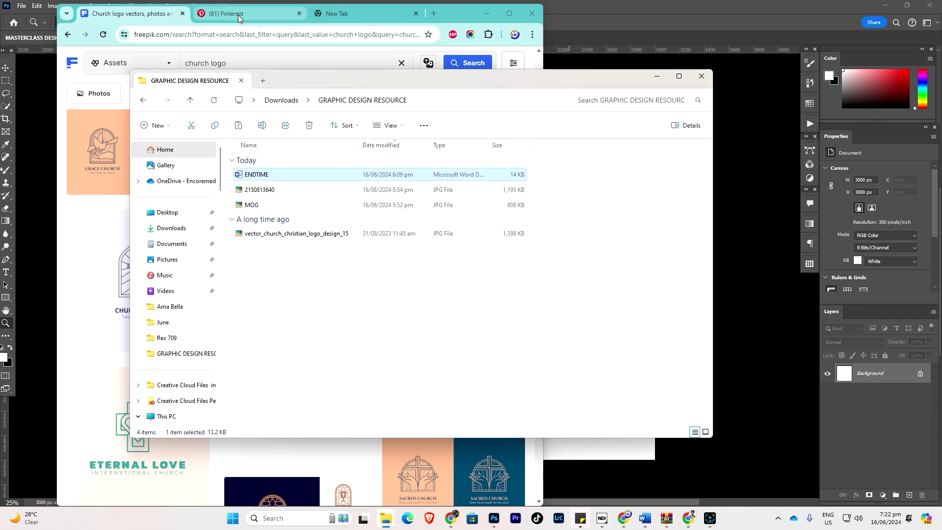
Switch to Chrome, close the opened Pinterest flyer pin and load the pinterest.com home page
{"action": "left_click", "coordinate": [248, 12]}
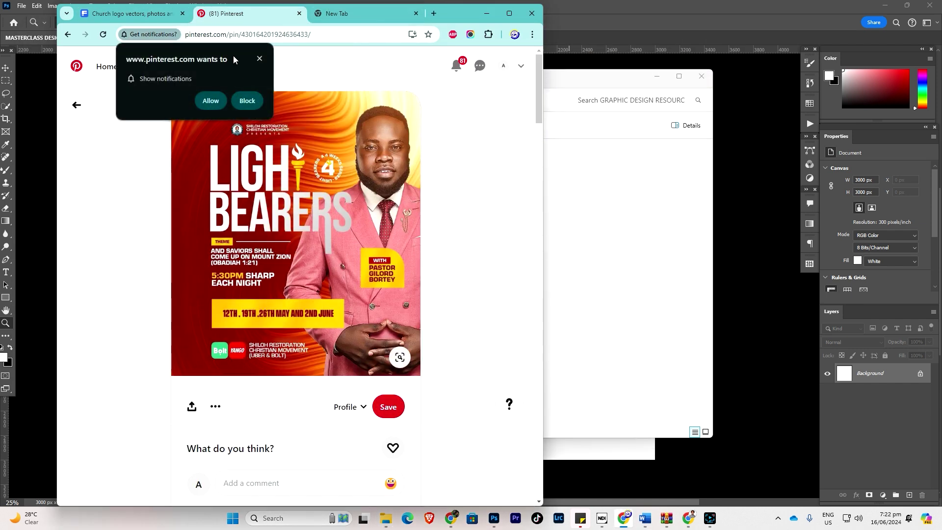
{"action": "left_click", "coordinate": [299, 14]}
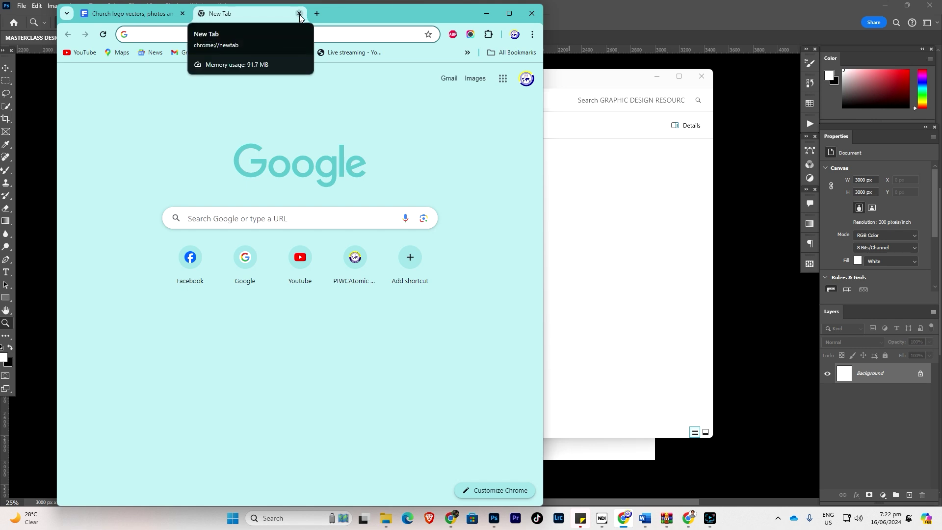
{"action": "type", "text": "PINterest.com"}
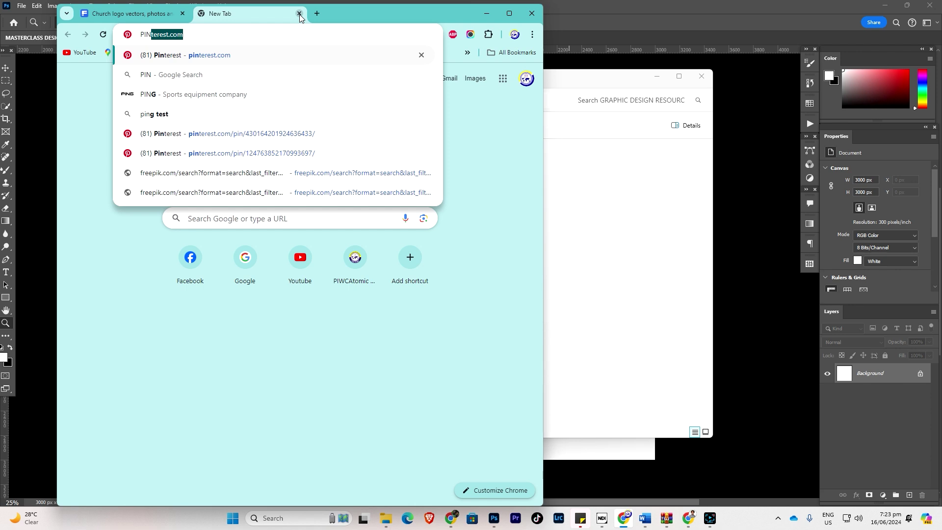
{"action": "key", "text": "Return"}
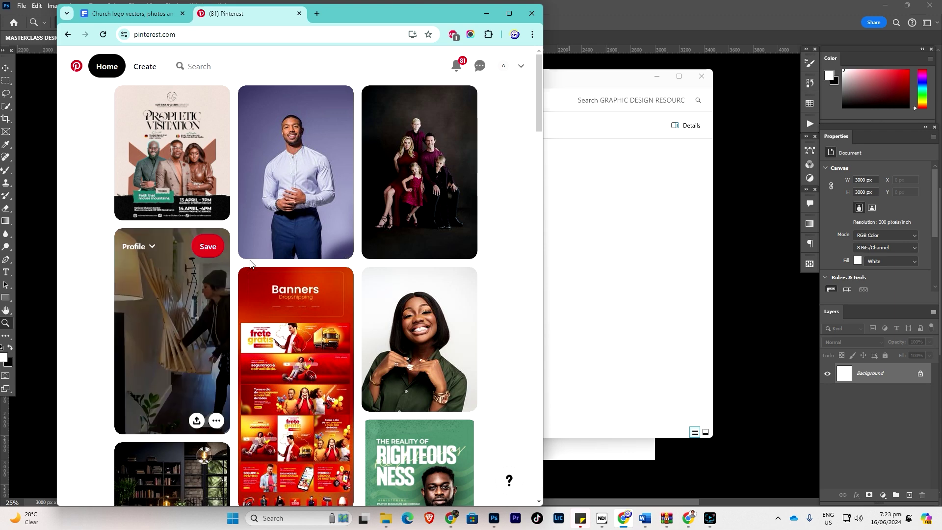
Search Pinterest for PROPHETIC EVENT
{"action": "scroll", "coordinate": [294, 300], "scroll_direction": "down", "scroll_amount": 2}
{"action": "scroll", "coordinate": [294, 300], "scroll_direction": "up", "scroll_amount": 2}
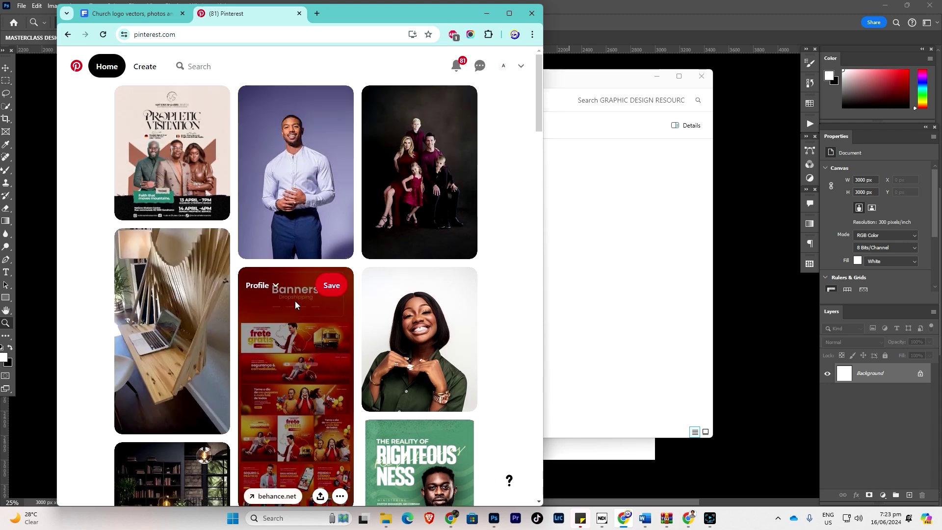
{"action": "left_click", "coordinate": [226, 67]}
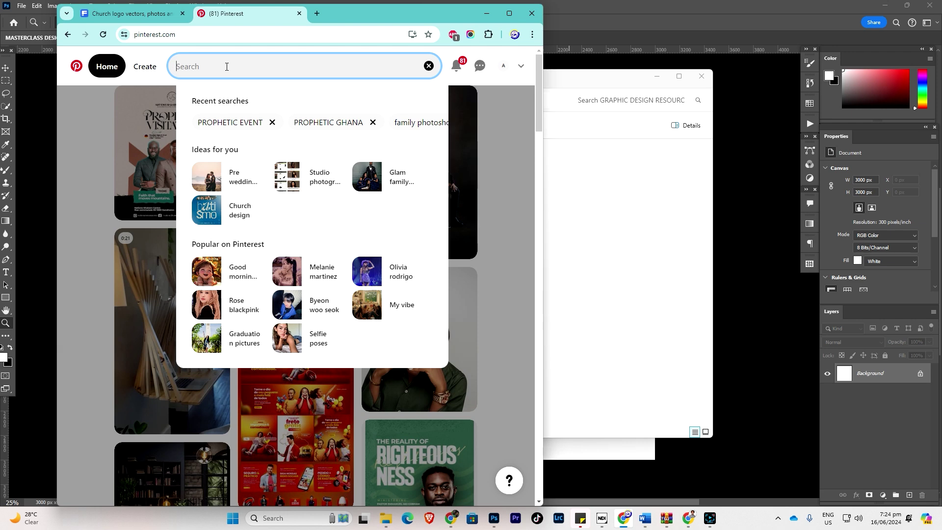
{"action": "type", "text": "PROP"}
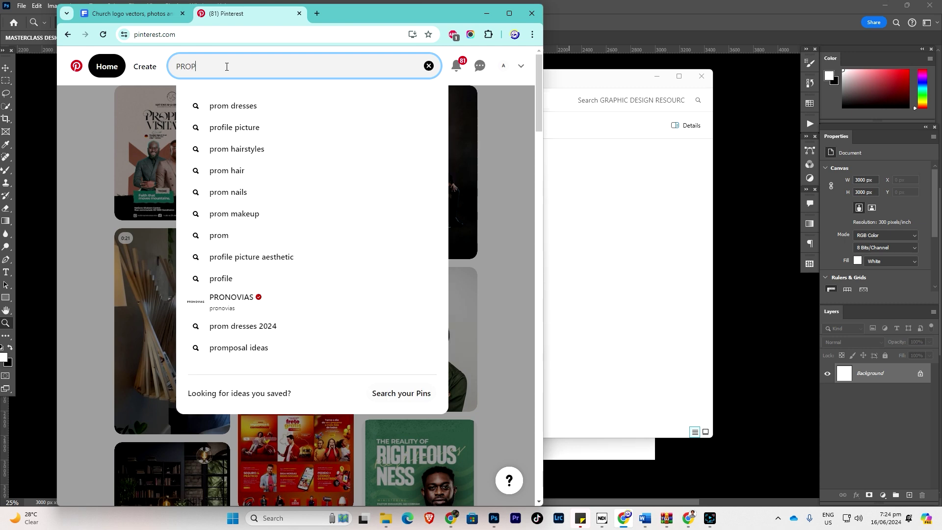
{"action": "type", "text": "HECT"}
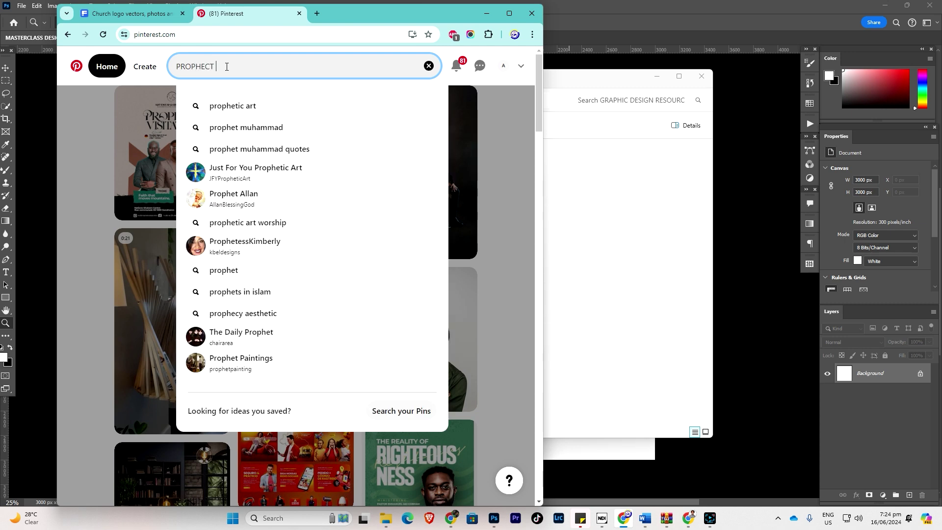
{"action": "key", "text": "BackSpace"}
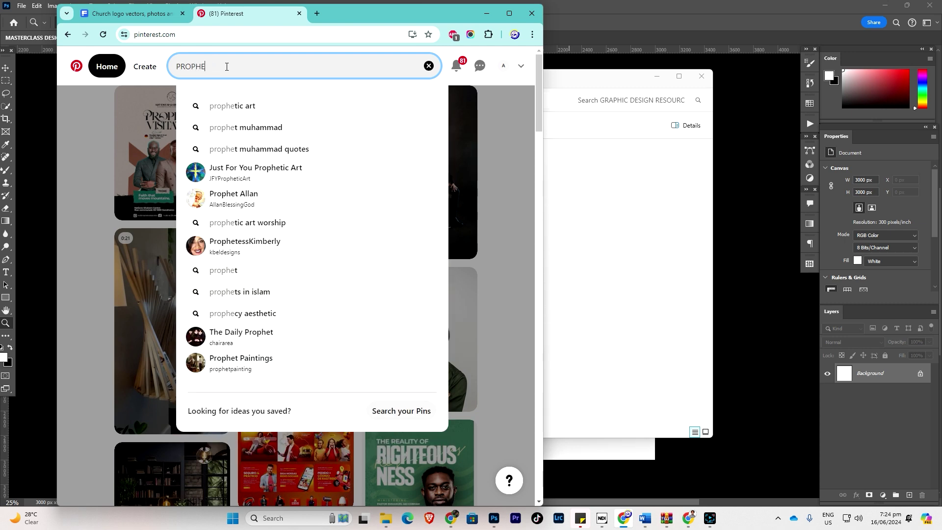
{"action": "type", "text": "TIC"}
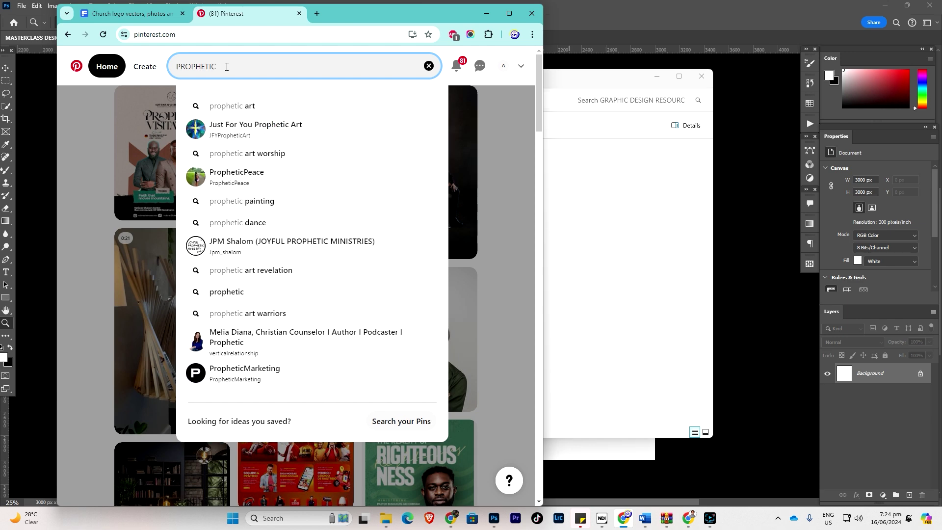
{"action": "type", "text": " EVENT"}
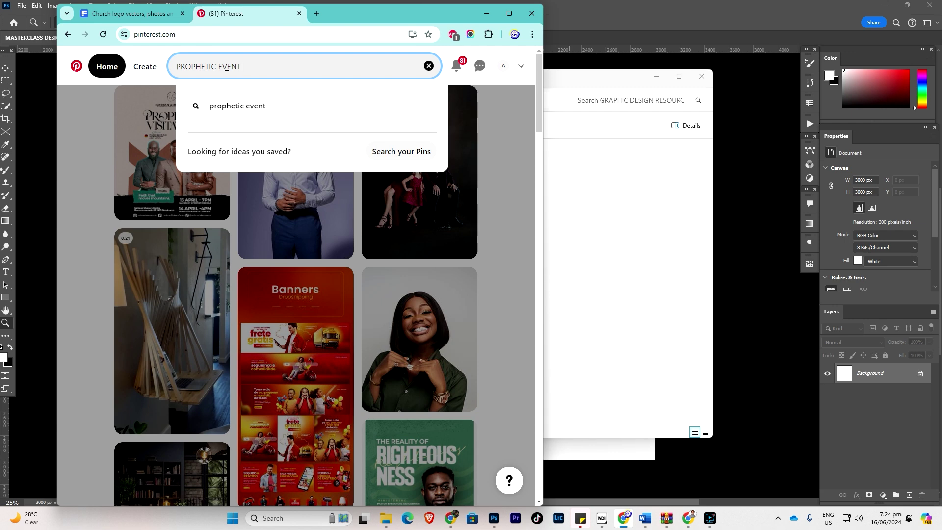
{"action": "key", "text": "Return"}
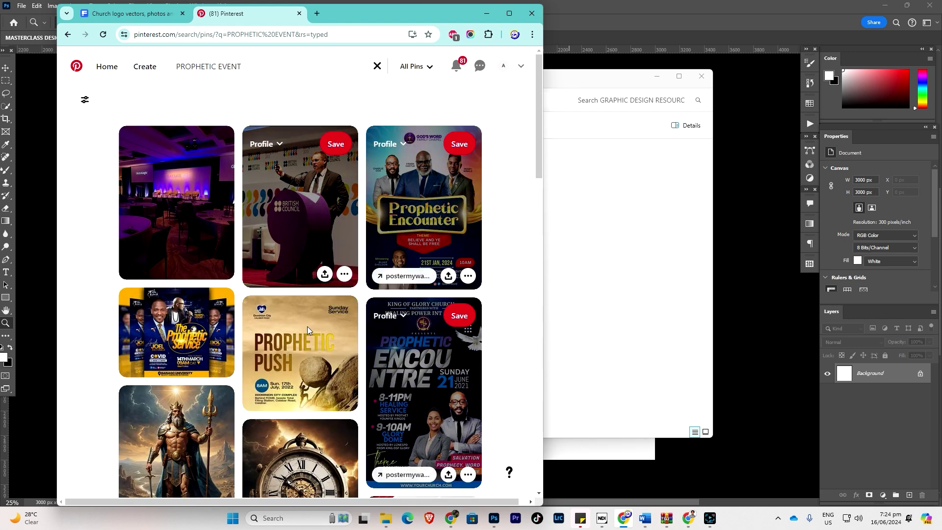
Browse the Pinterest results for church flyer inspiration and open the Wilderness Xperience flyer pin
{"action": "scroll", "coordinate": [314, 292], "scroll_direction": "down", "scroll_amount": 6}
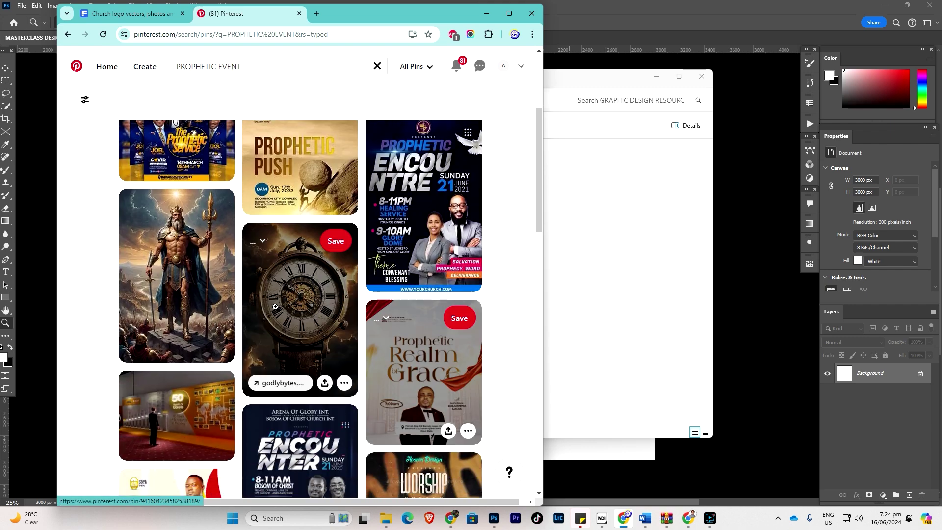
{"action": "scroll", "coordinate": [353, 295], "scroll_direction": "down", "scroll_amount": 4}
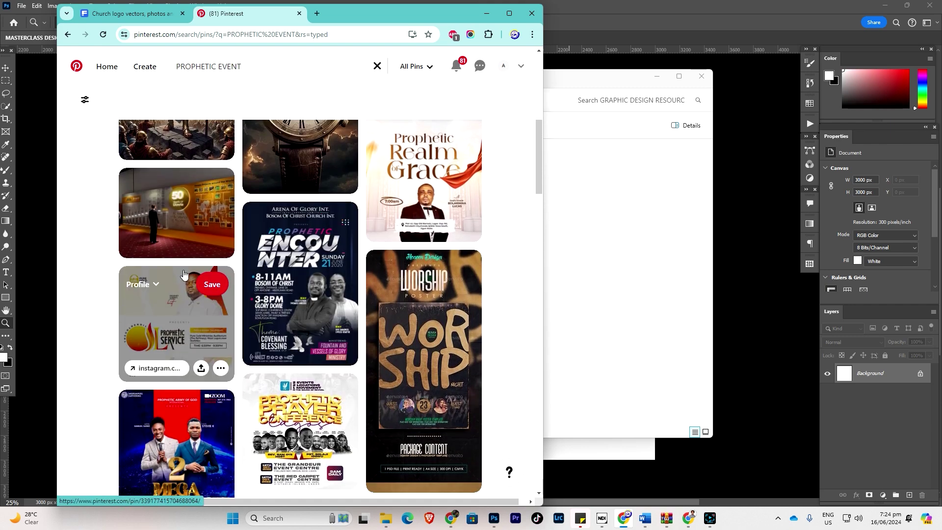
{"action": "scroll", "coordinate": [352, 295], "scroll_direction": "down", "scroll_amount": 7}
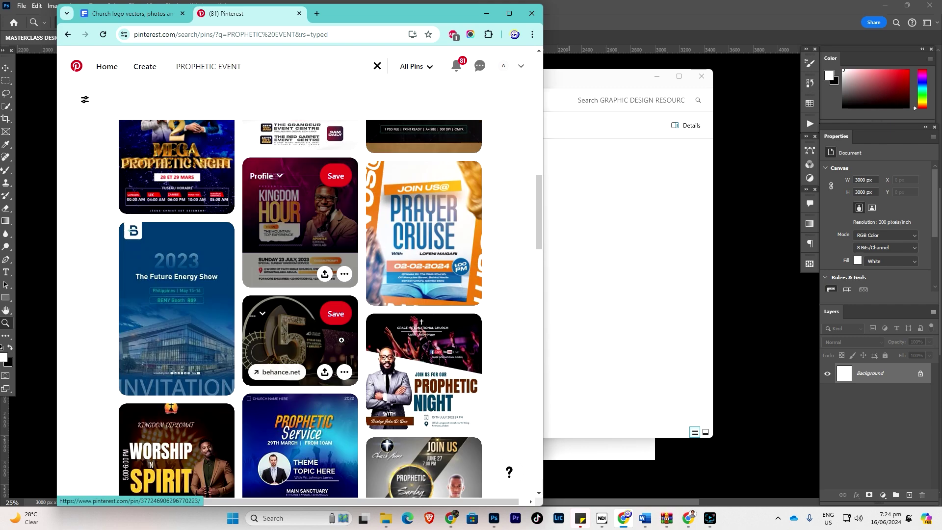
{"action": "scroll", "coordinate": [207, 312], "scroll_direction": "down", "scroll_amount": 13}
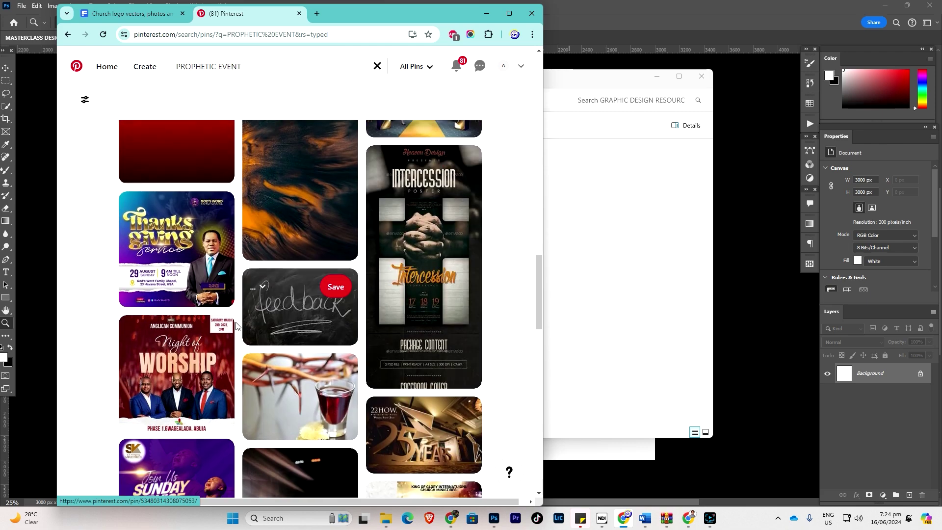
{"action": "scroll", "coordinate": [342, 333], "scroll_direction": "down", "scroll_amount": 7}
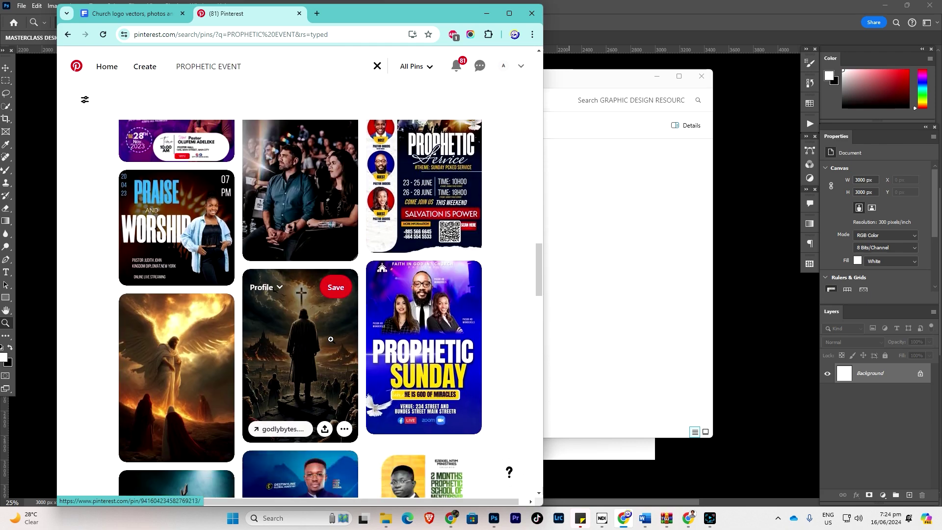
{"action": "scroll", "coordinate": [259, 331], "scroll_direction": "down", "scroll_amount": 4}
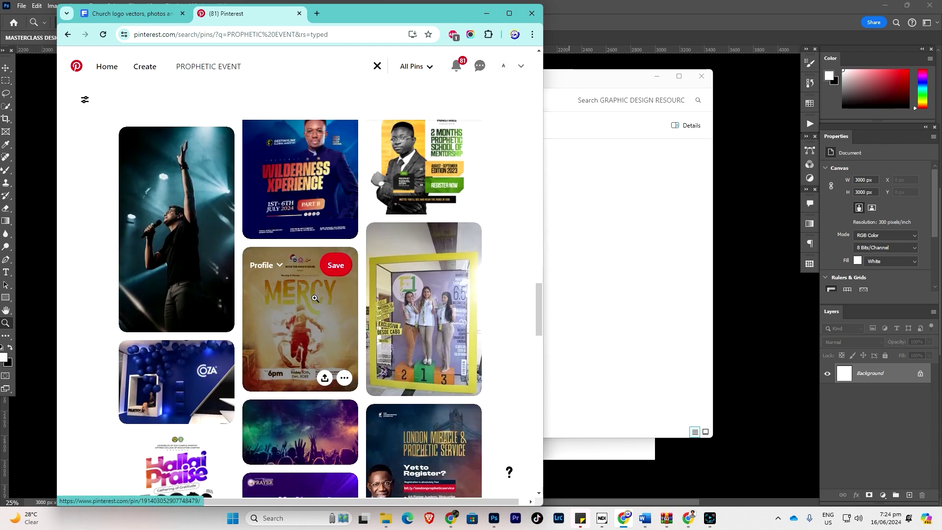
{"action": "left_click", "coordinate": [309, 178]}
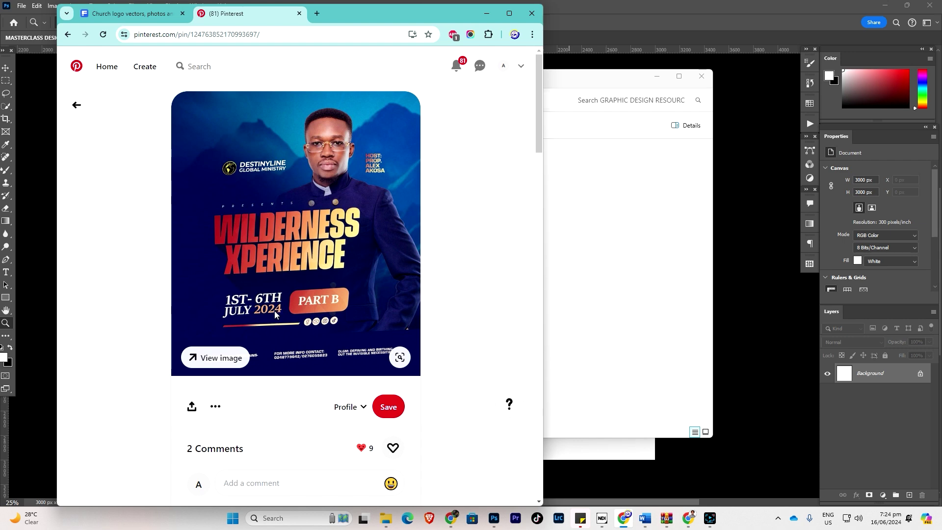
Minimize the browser and the GRAPHIC DESIGN RESOURCE folder window to return to the blank Photoshop canvas
{"action": "left_click", "coordinate": [487, 13]}
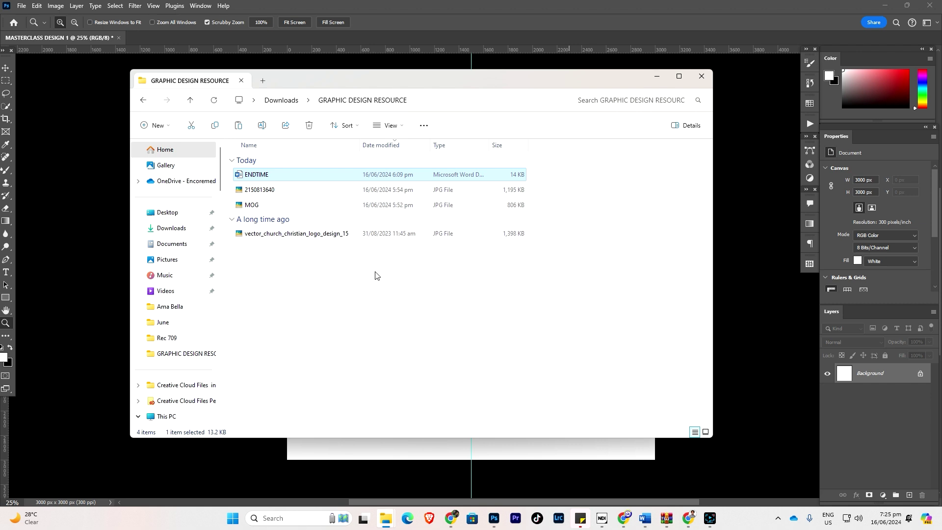
{"action": "left_click", "coordinate": [657, 77]}
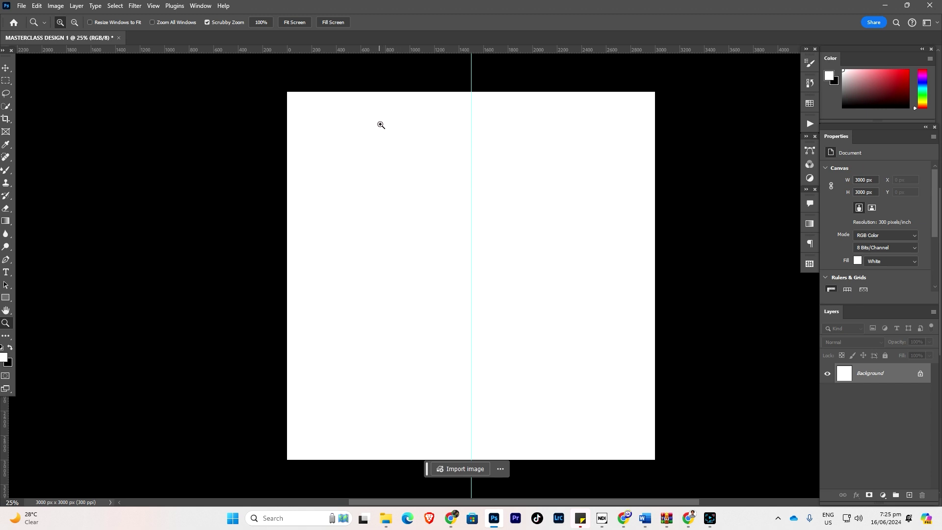
{"action": "left_click", "coordinate": [6, 84]}
{"action": "left_click", "coordinate": [6, 94]}
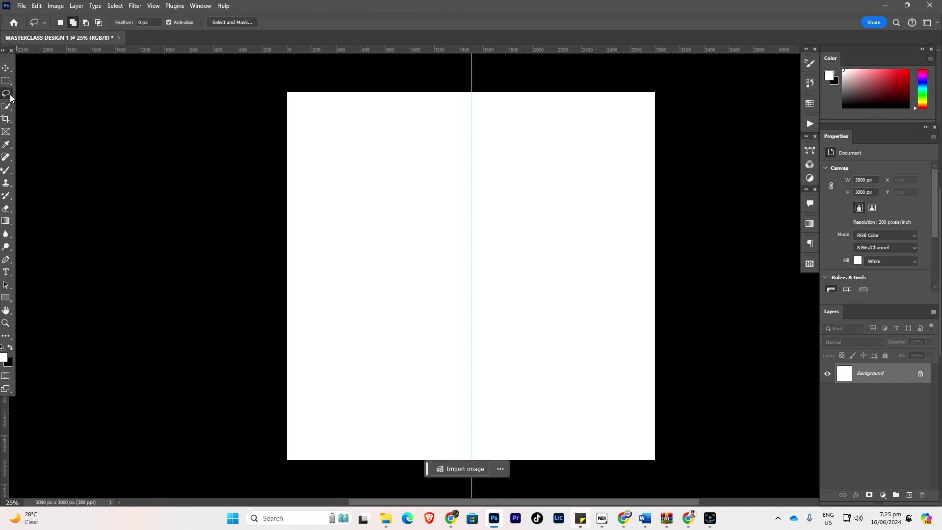
{"action": "left_click", "coordinate": [45, 102]}
{"action": "left_click", "coordinate": [373, 132]}
{"action": "left_click", "coordinate": [363, 125]}
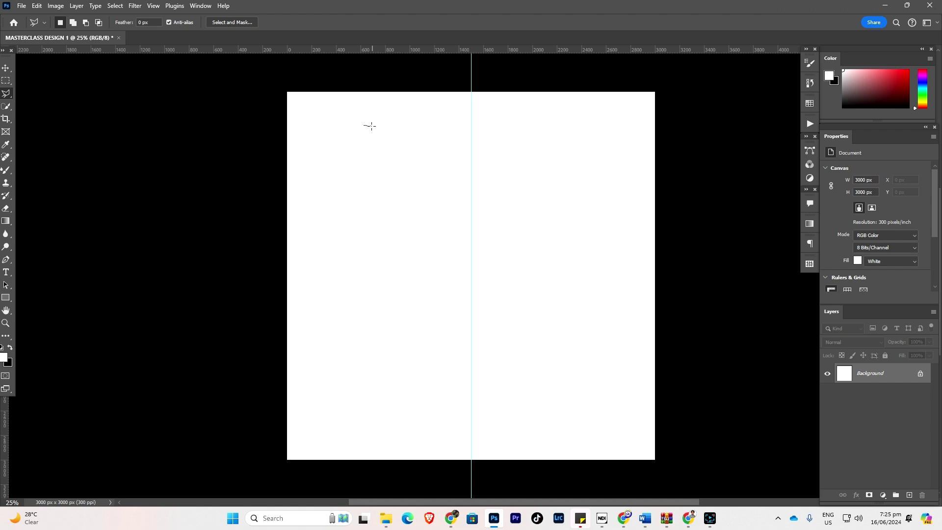
{"action": "key", "text": "Escape"}
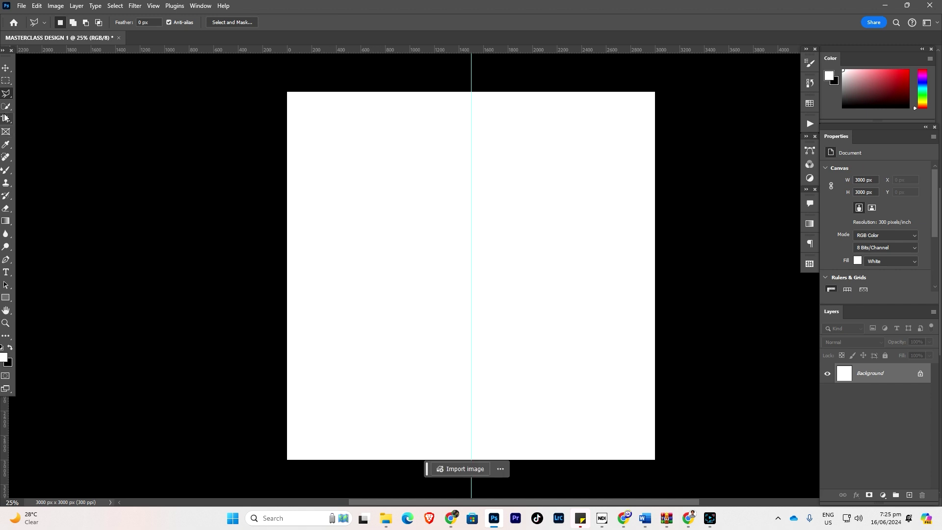
Mark out a trial layout with freehand Lasso outlines, a large shape in the canvas's right half and text rows further left, clearing the selections
{"action": "right_click", "coordinate": [4, 95]}
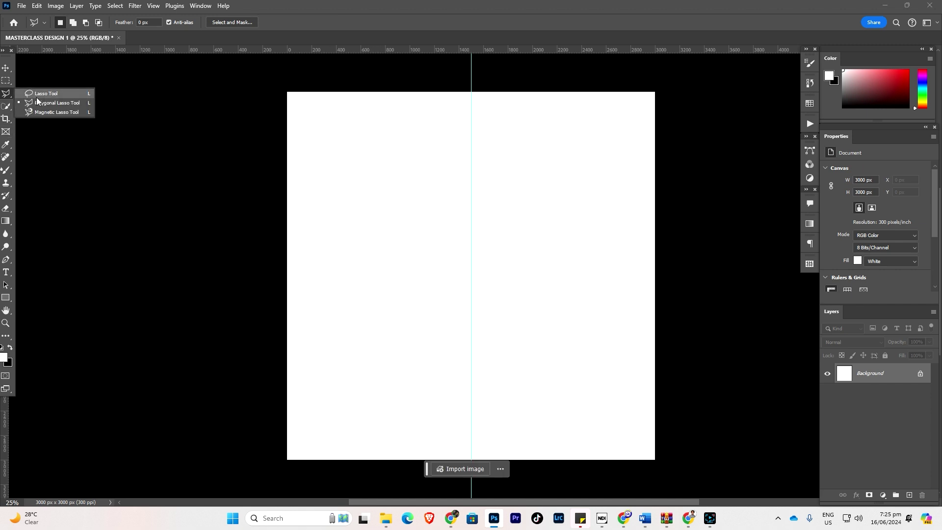
{"action": "left_click", "coordinate": [38, 94]}
{"action": "mouse_move", "coordinate": [375, 134]}
{"action": "left_mouse_down"}
{"action": "mouse_move", "coordinate": [338, 155]}
{"action": "mouse_move", "coordinate": [391, 159]}
{"action": "mouse_move", "coordinate": [373, 134]}
{"action": "left_mouse_up"}
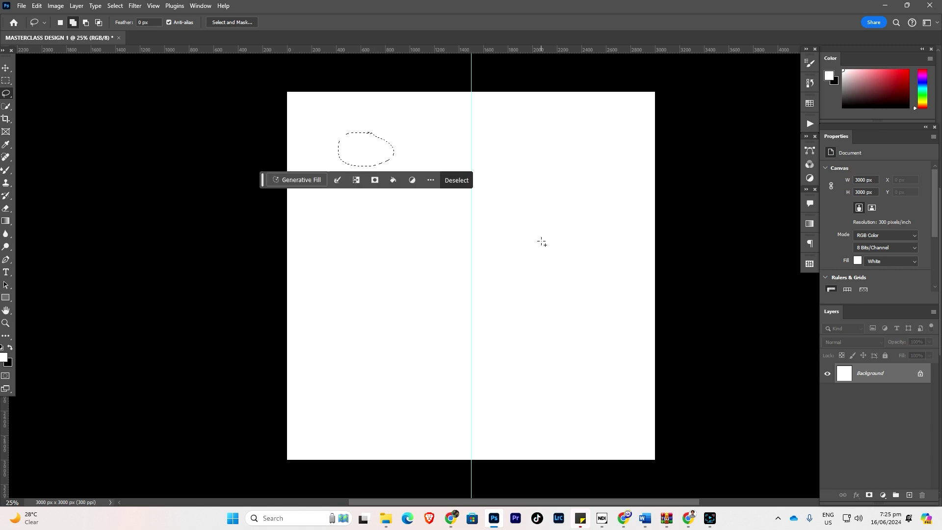
{"action": "key", "text": "ctrl+d"}
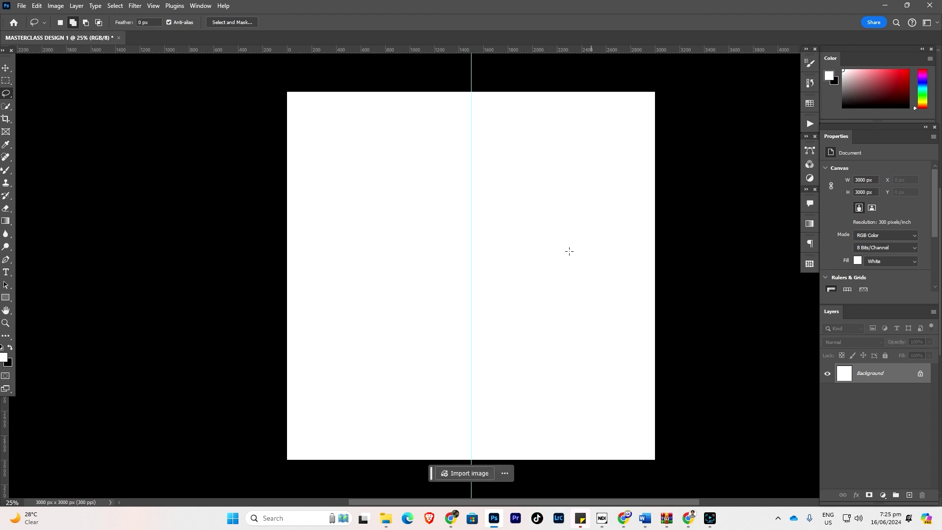
{"action": "mouse_move", "coordinate": [495, 139]}
{"action": "left_mouse_down"}
{"action": "mouse_move", "coordinate": [474, 213]}
{"action": "mouse_move", "coordinate": [510, 383]}
{"action": "mouse_move", "coordinate": [600, 308]}
{"action": "mouse_move", "coordinate": [570, 185]}
{"action": "mouse_move", "coordinate": [496, 139]}
{"action": "left_mouse_up"}
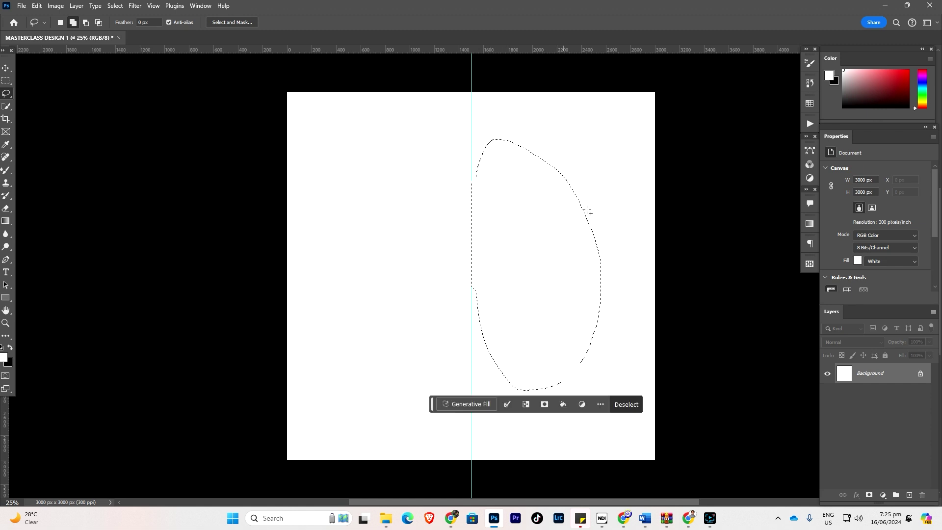
{"action": "key", "text": "super"}
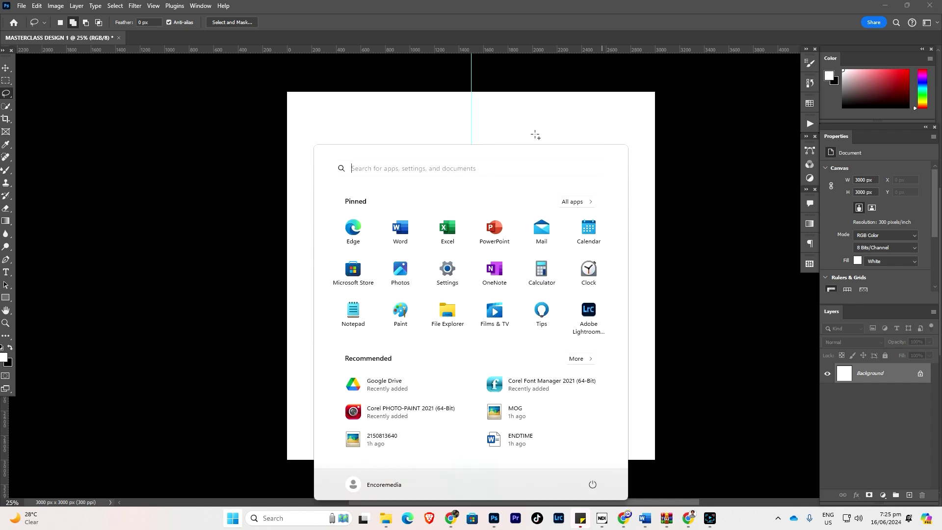
{"action": "key", "text": "super"}
{"action": "left_click", "coordinate": [542, 130]}
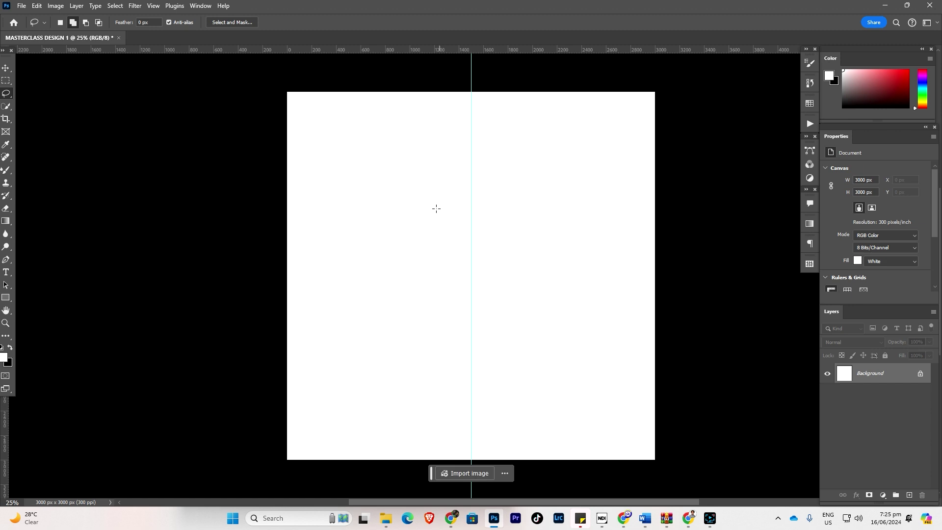
{"action": "left_click_drag", "start_coordinate": [372, 237], "coordinate": [496, 236]}
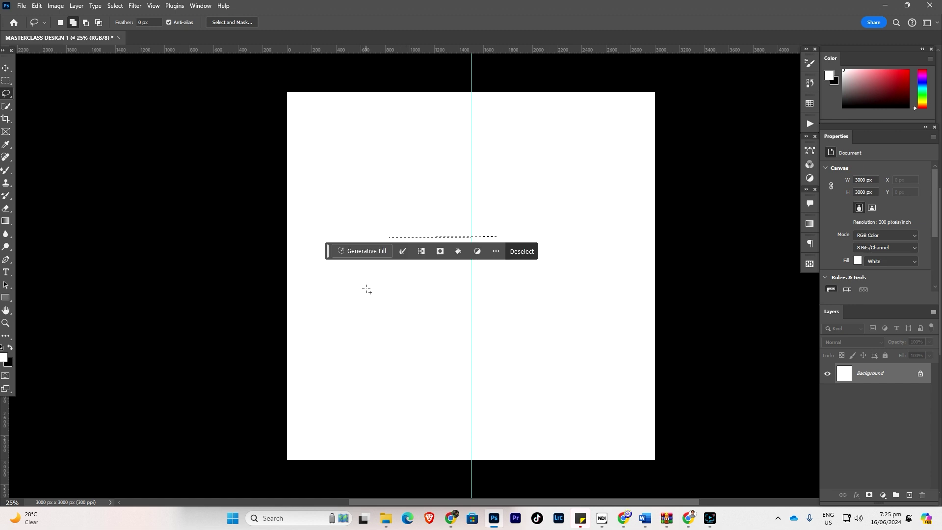
{"action": "left_click_drag", "start_coordinate": [366, 288], "coordinate": [507, 289]}
{"action": "mouse_move", "coordinate": [352, 372]}
{"action": "left_mouse_down"}
{"action": "mouse_move", "coordinate": [425, 424]}
{"action": "mouse_move", "coordinate": [588, 412]}
{"action": "left_mouse_up"}
{"action": "left_click", "coordinate": [546, 410]}
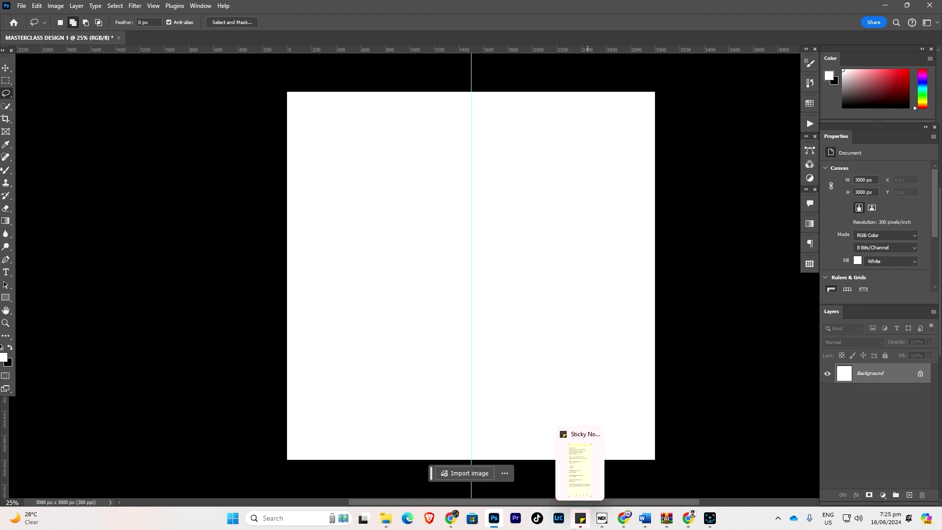
Open the MOG image from the GRAPHIC DESIGN RESOURCE folder in Adobe Photoshop 2024 and return to the Photoshop window
{"action": "mouse_move", "coordinate": [382, 505]}
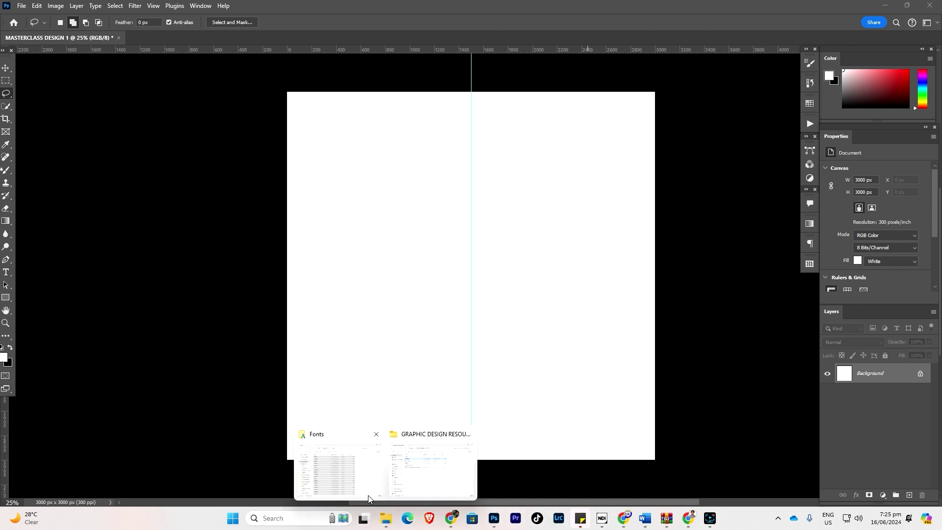
{"action": "left_click", "coordinate": [418, 478]}
{"action": "left_click", "coordinate": [261, 196]}
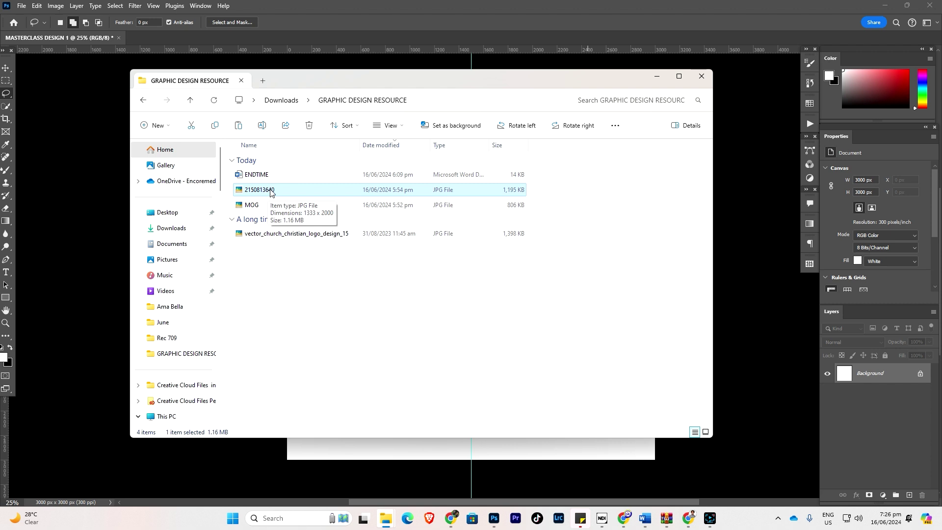
{"action": "right_click", "coordinate": [272, 191]}
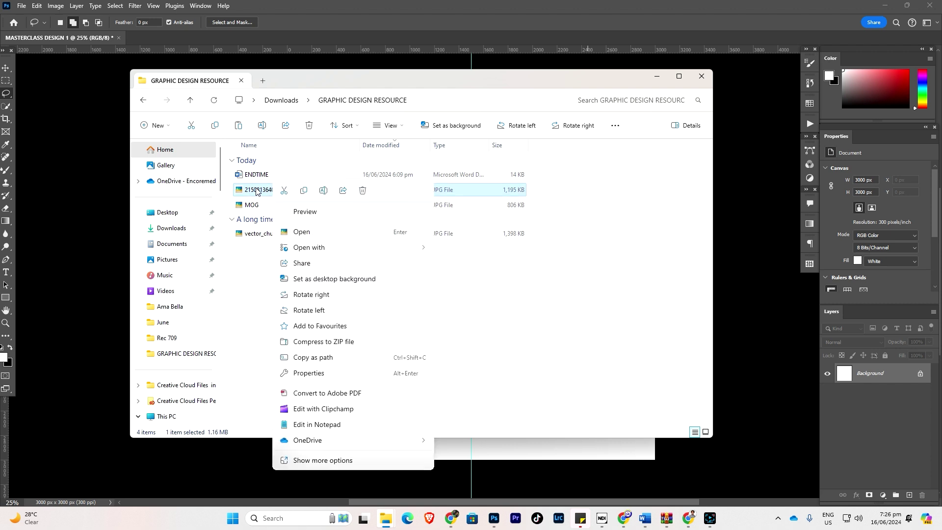
{"action": "key", "text": "Escape"}
{"action": "left_click", "coordinate": [262, 210]}
{"action": "right_click", "coordinate": [264, 210]}
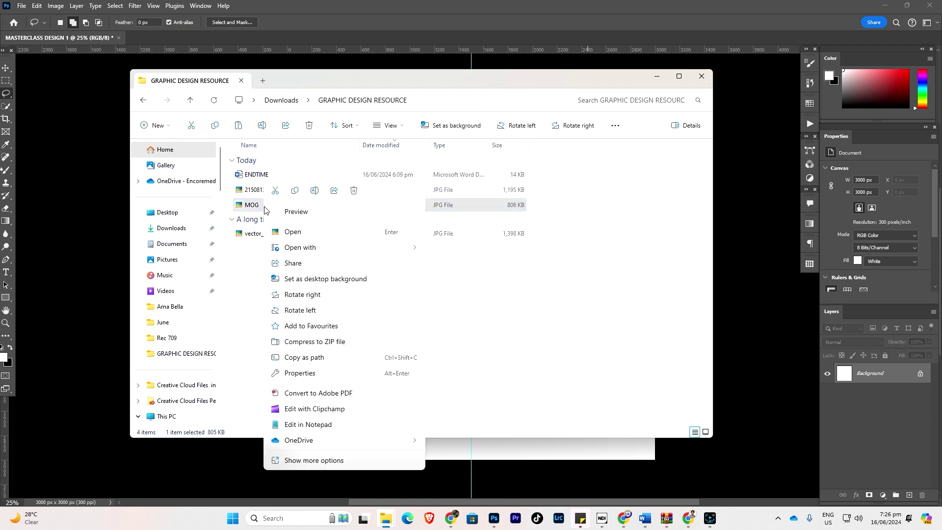
{"action": "mouse_move", "coordinate": [301, 250]}
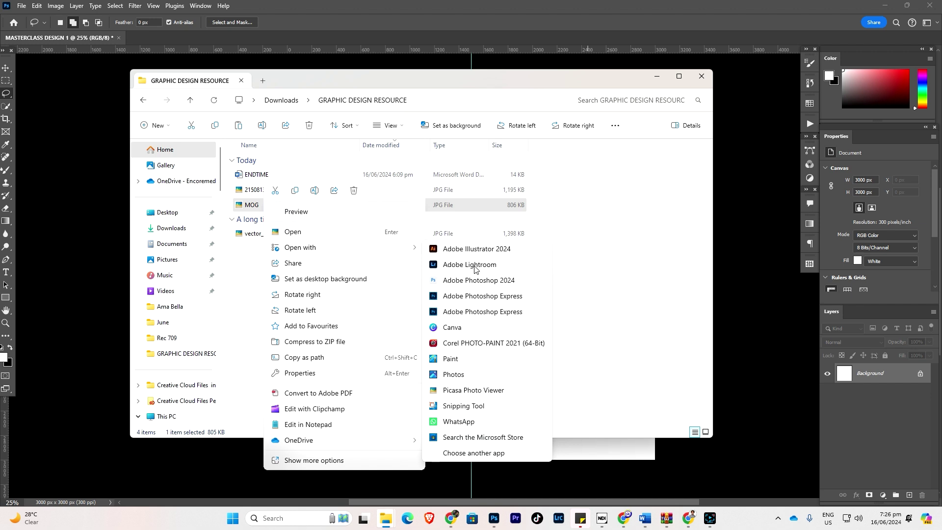
{"action": "left_click", "coordinate": [491, 284]}
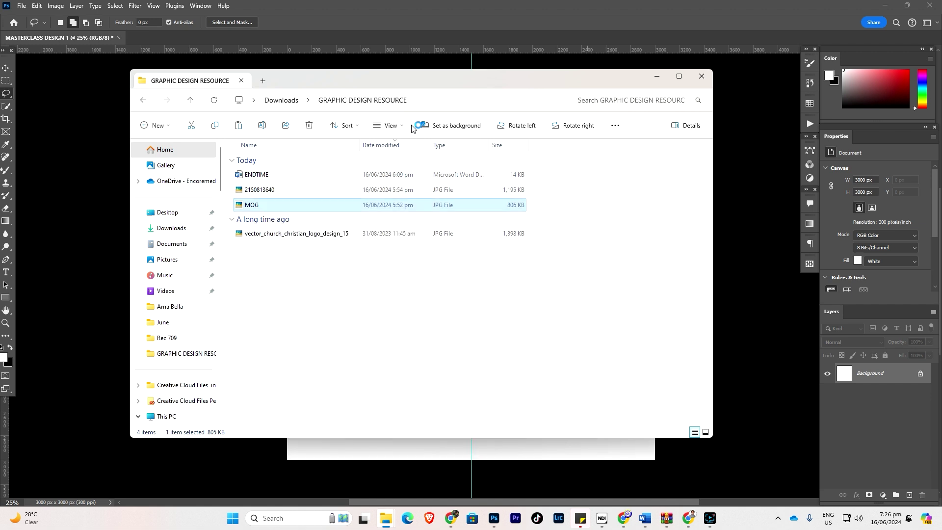
{"action": "left_click", "coordinate": [201, 43]}
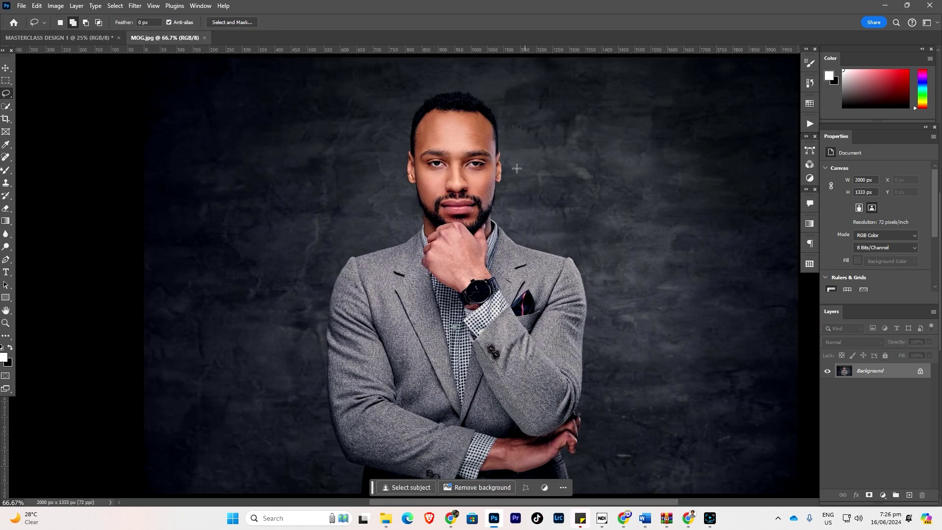
{"action": "scroll", "coordinate": [546, 199], "scroll_direction": "down", "scroll_amount": 3}
{"action": "scroll", "coordinate": [544, 230], "scroll_direction": "down", "scroll_amount": 3}
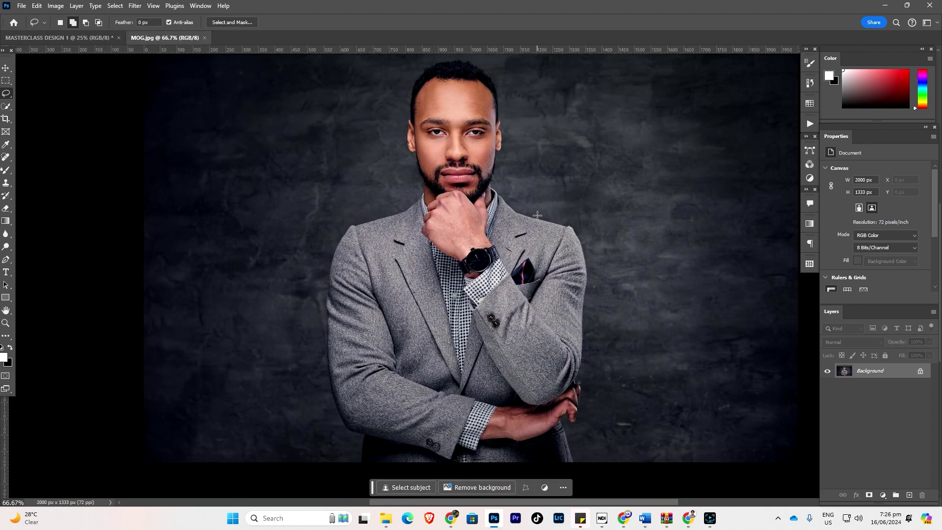
{"action": "left_click", "coordinate": [60, 40]}
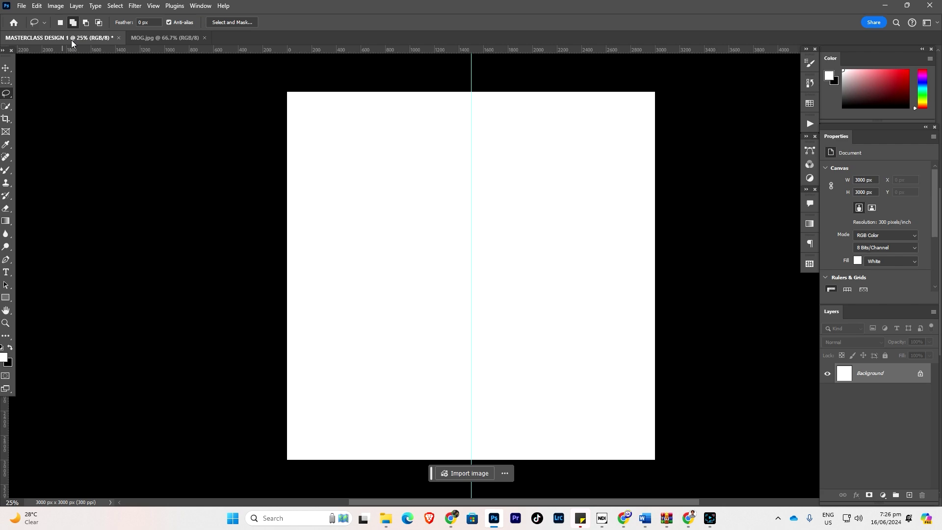
{"action": "left_click", "coordinate": [158, 37]}
{"action": "scroll", "coordinate": [432, 163], "scroll_direction": "down", "scroll_amount": 2}
{"action": "scroll", "coordinate": [432, 163], "scroll_direction": "down", "scroll_amount": 3}
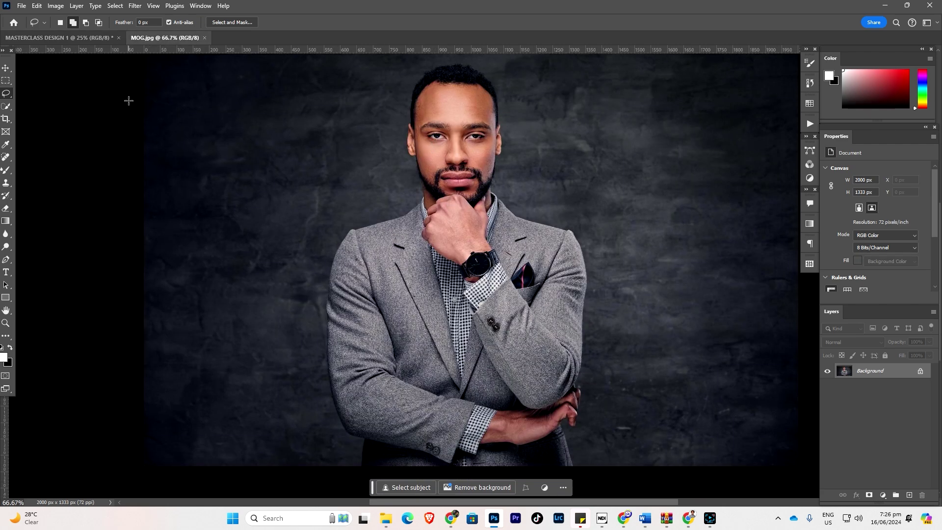
{"action": "left_click", "coordinate": [111, 6]}
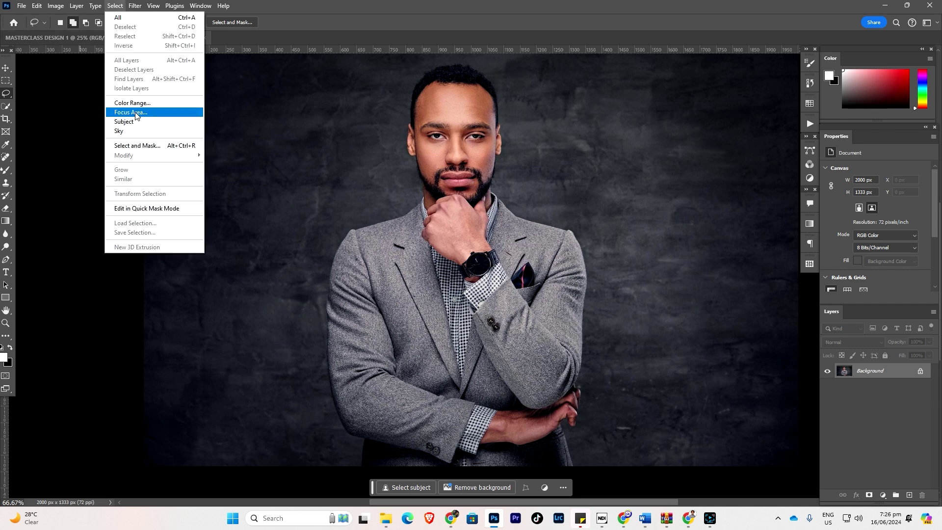
{"action": "mouse_move", "coordinate": [76, 7]}
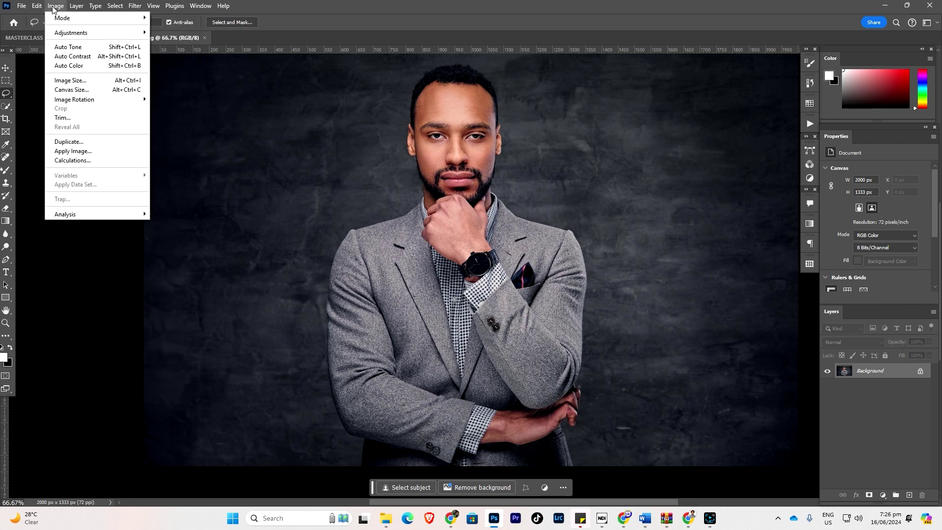
{"action": "mouse_move", "coordinate": [111, 6]}
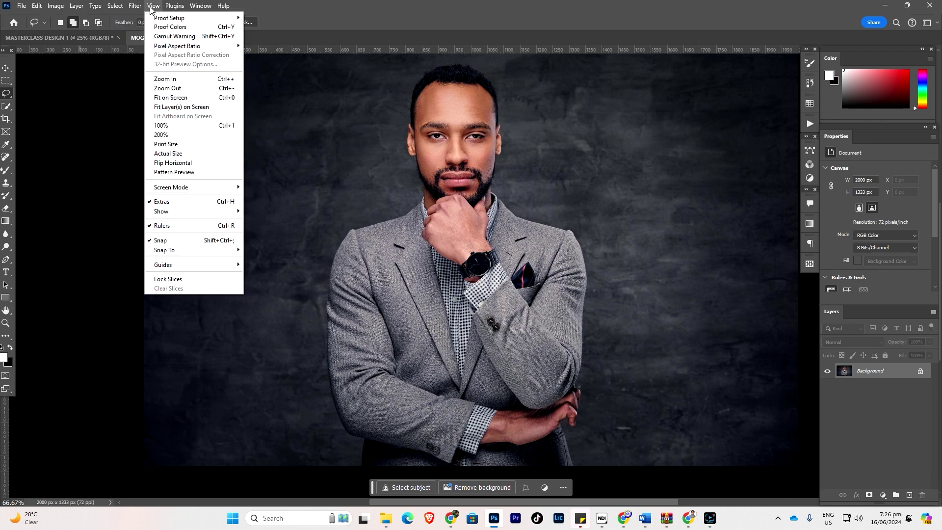
Choose the Magnetic Lasso tool and unlock the MOG image's Background layer
{"action": "left_click", "coordinate": [5, 97]}
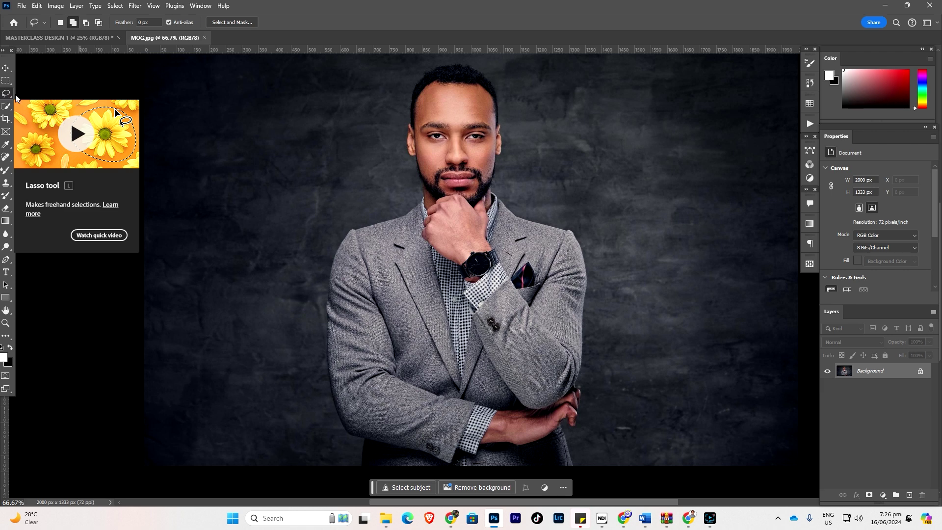
{"action": "right_click", "coordinate": [7, 97]}
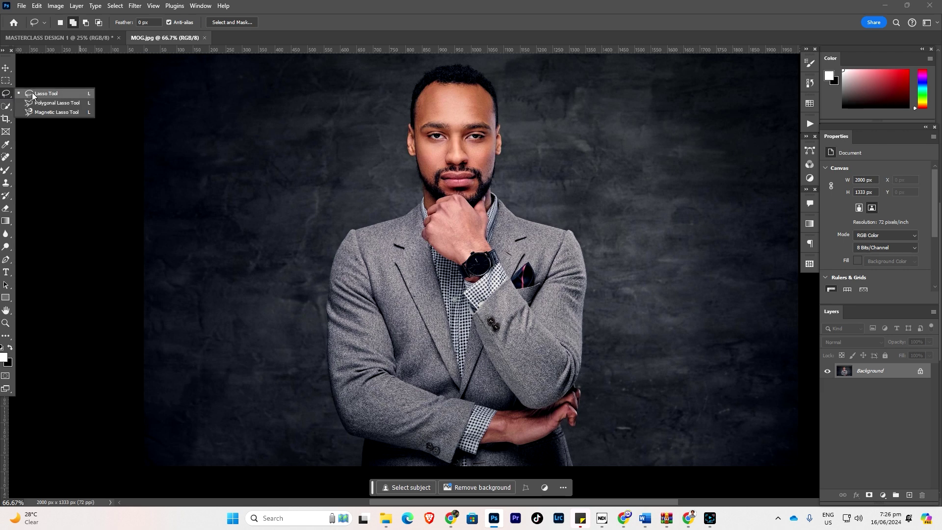
{"action": "left_click", "coordinate": [50, 112]}
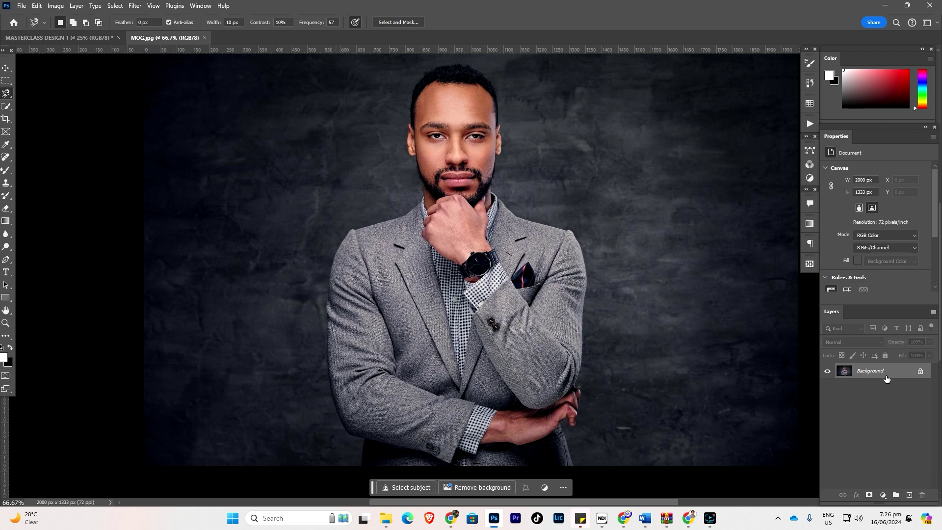
{"action": "left_click", "coordinate": [920, 372]}
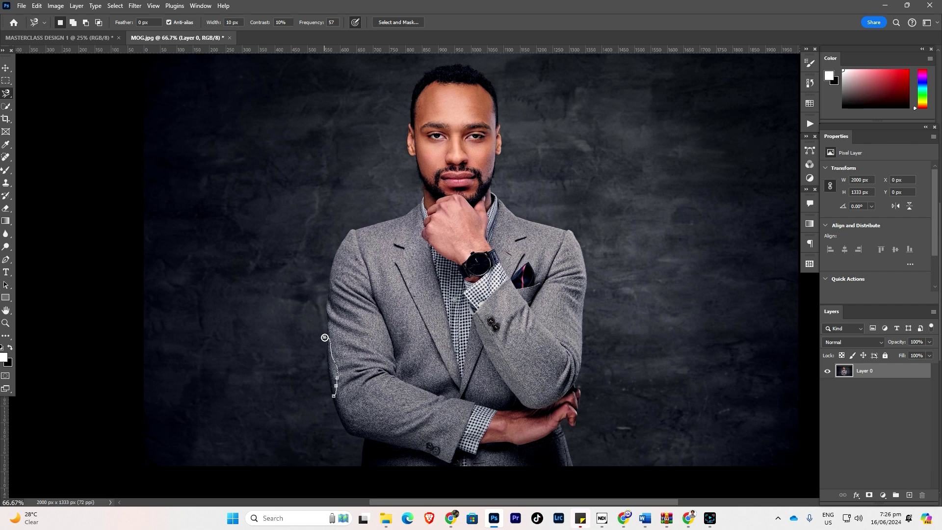
Outline a small background patch beside the man's left-hand sleeve with the Magnetic Lasso, delete it and deselect
{"action": "left_click", "coordinate": [324, 337]}
{"action": "left_click", "coordinate": [337, 397]}
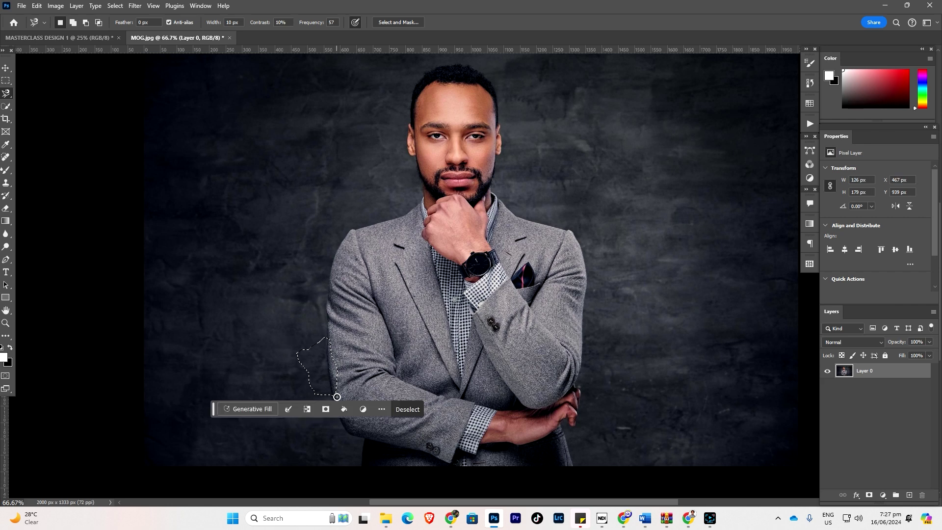
{"action": "key", "text": "Delete"}
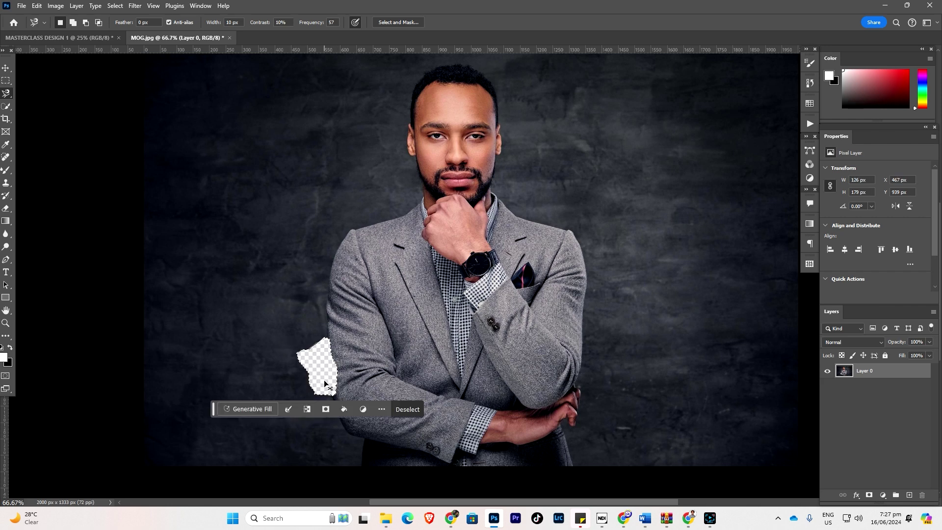
{"action": "key", "text": "ctrl+d"}
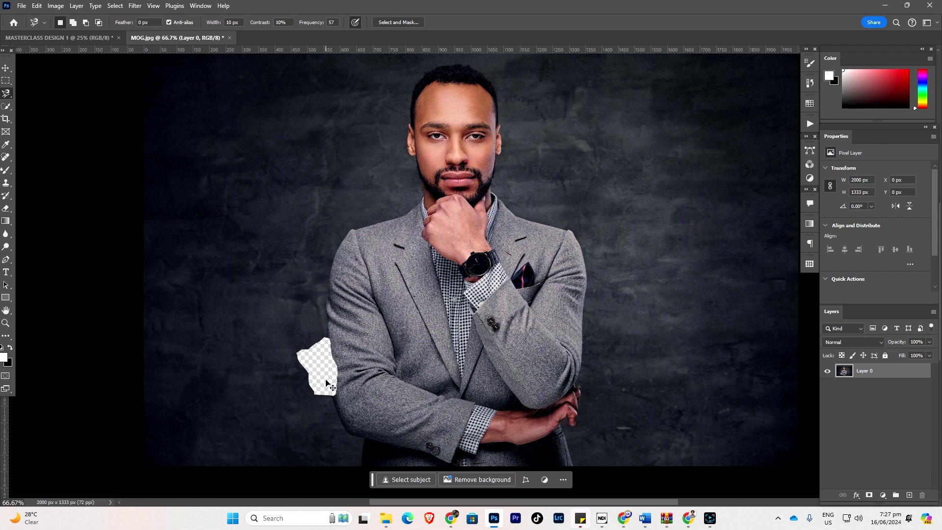
Undo the deletion of the small background patch and clear its selection
{"action": "key", "text": "ctrl+shift+d"}
{"action": "key", "text": "ctrl+z"}
{"action": "key", "text": "ctrl+z"}
{"action": "key", "text": "ctrl+z"}
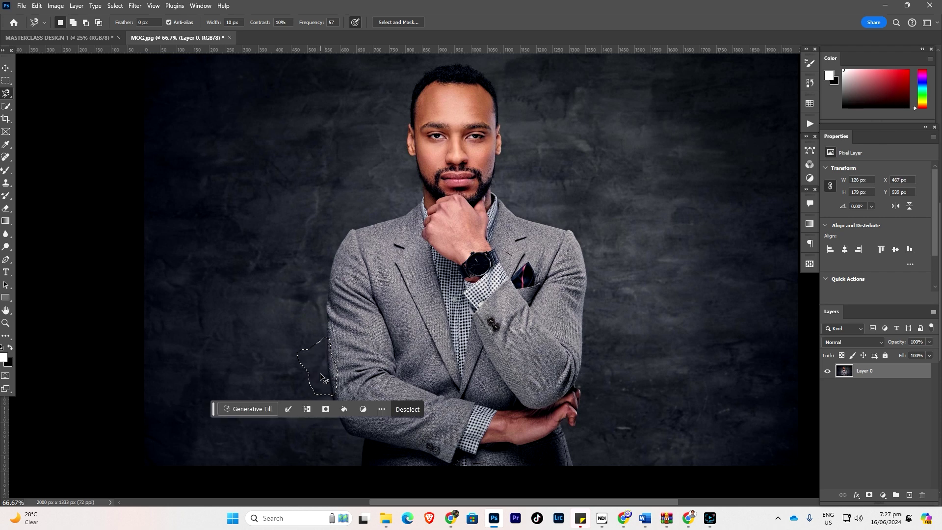
{"action": "left_click", "coordinate": [7, 70]}
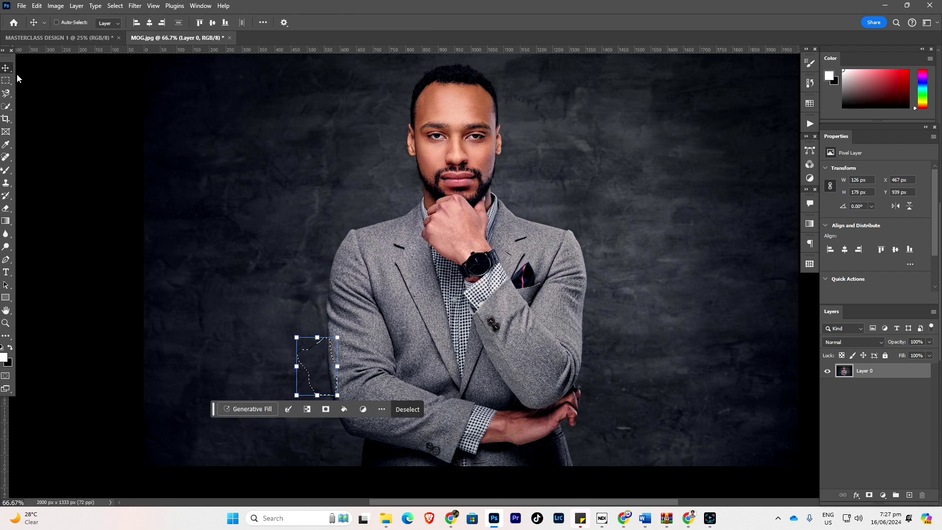
{"action": "left_click", "coordinate": [408, 409]}
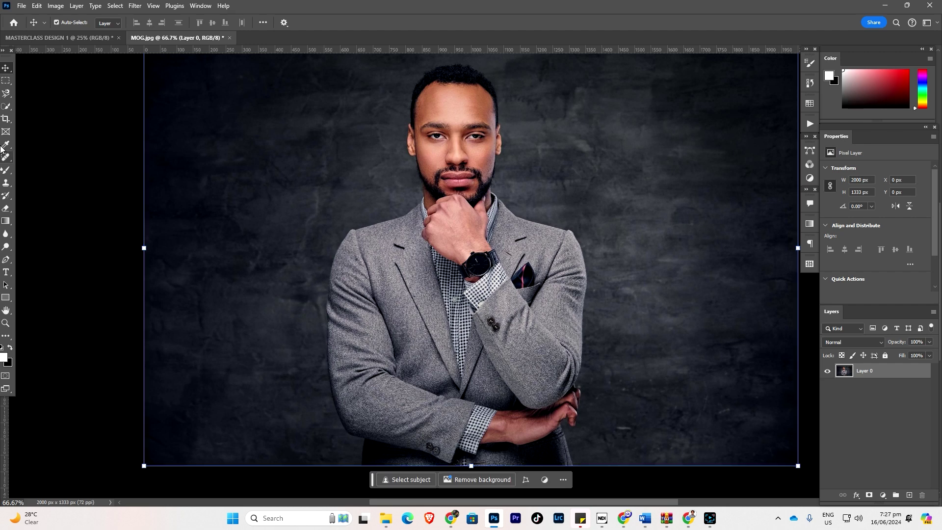
Trace the man's edge with the Polygonal Lasso, from the left side of the collar around the head and over the right shoulder
{"action": "left_click_drag", "start_coordinate": [6, 93], "coordinate": [31, 97]}
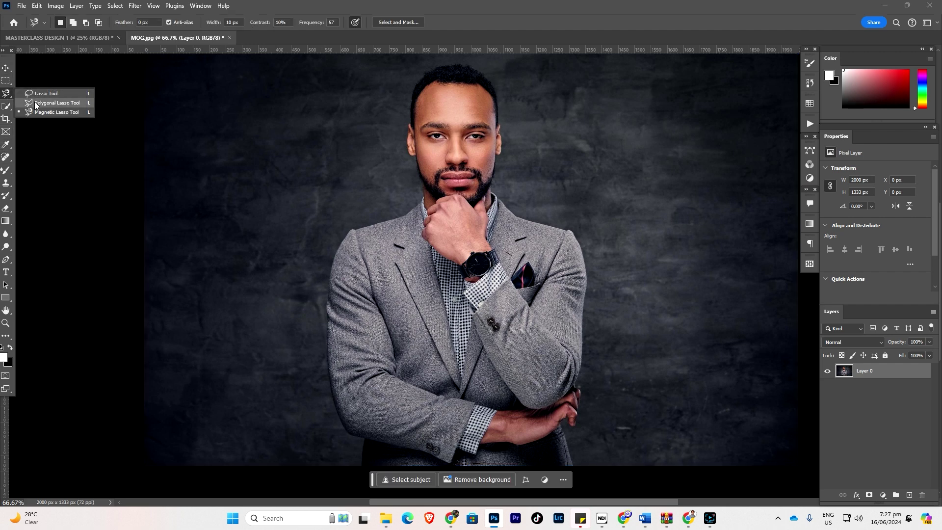
{"action": "left_click", "coordinate": [31, 94]}
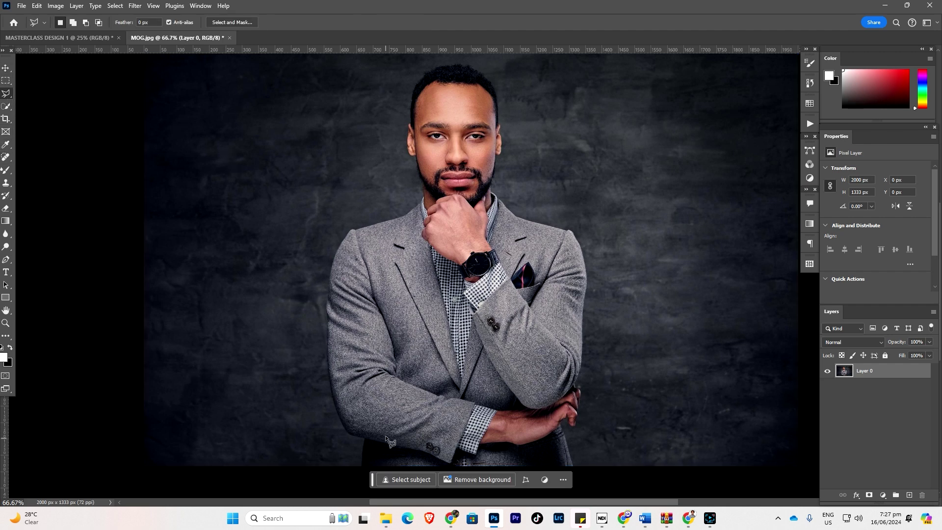
{"action": "scroll", "coordinate": [441, 122], "scroll_direction": "up", "scroll_amount": 1}
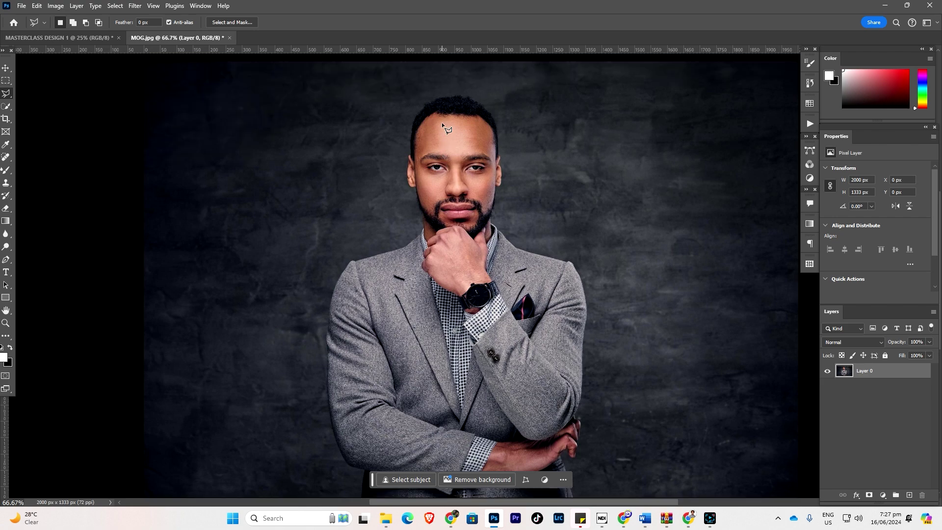
{"action": "scroll", "coordinate": [492, 162], "scroll_direction": "up", "scroll_amount": 4}
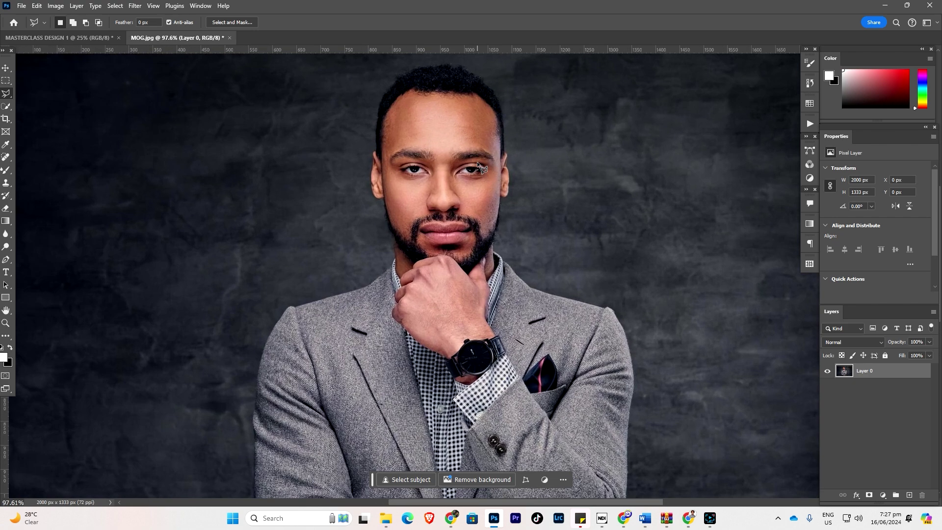
{"action": "scroll", "coordinate": [381, 176], "scroll_direction": "up", "scroll_amount": 2}
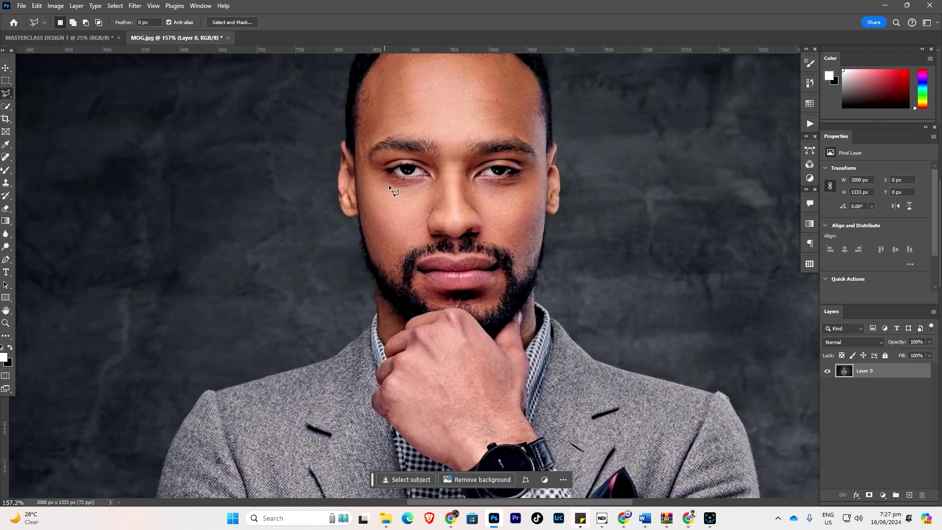
{"action": "left_click", "coordinate": [377, 313]}
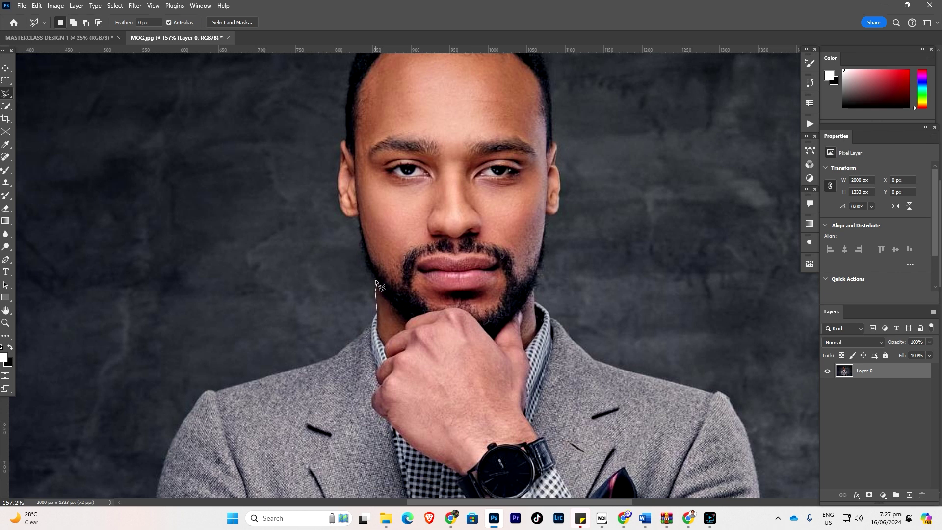
{"action": "left_click", "coordinate": [376, 285]}
{"action": "left_click", "coordinate": [343, 211]}
{"action": "scroll", "coordinate": [355, 64], "scroll_direction": "down", "scroll_amount": 1}
{"action": "scroll", "coordinate": [372, 75], "scroll_direction": "down", "scroll_amount": 2}
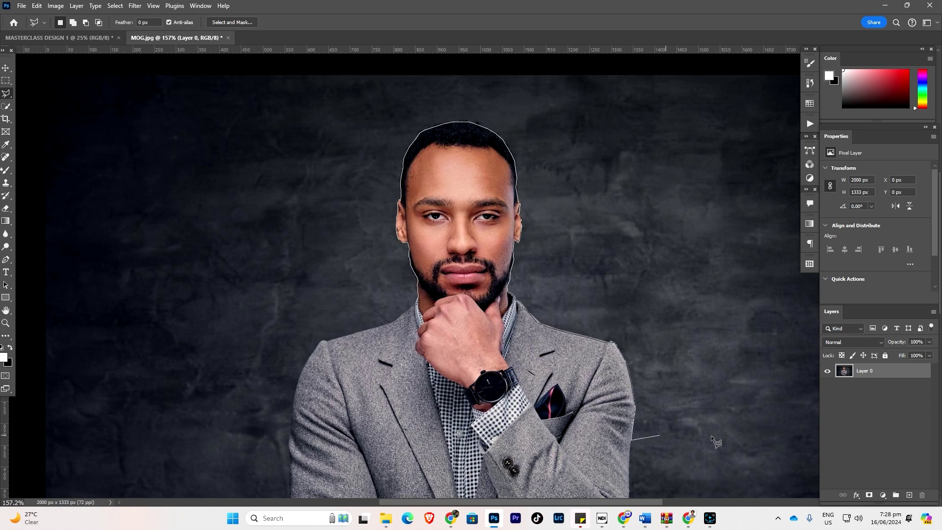
Carry the Polygonal Lasso outline outside the canvas around the upper background and close it at the collar
{"action": "key", "text": "ctrl+minus"}
{"action": "key", "text": "ctrl+minus"}
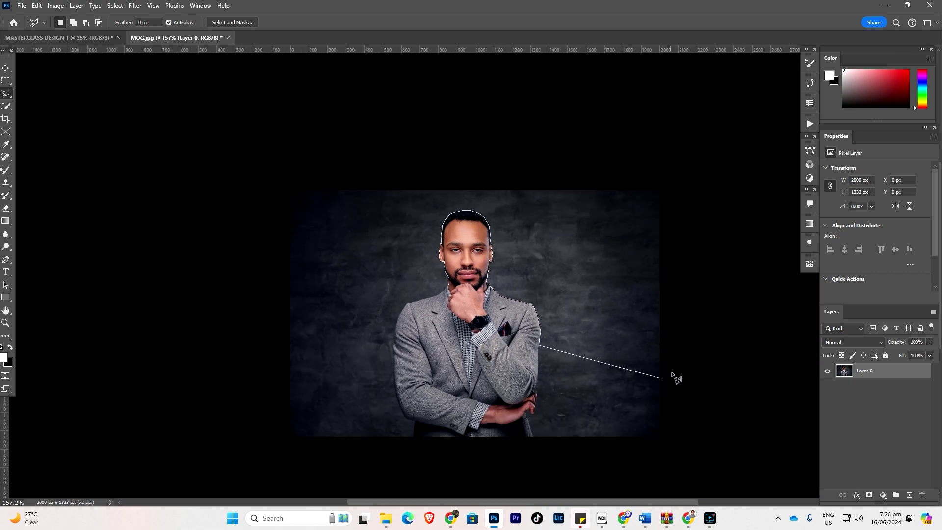
{"action": "left_click", "coordinate": [694, 347]}
{"action": "left_click", "coordinate": [690, 63]}
{"action": "key", "text": "BackSpace"}
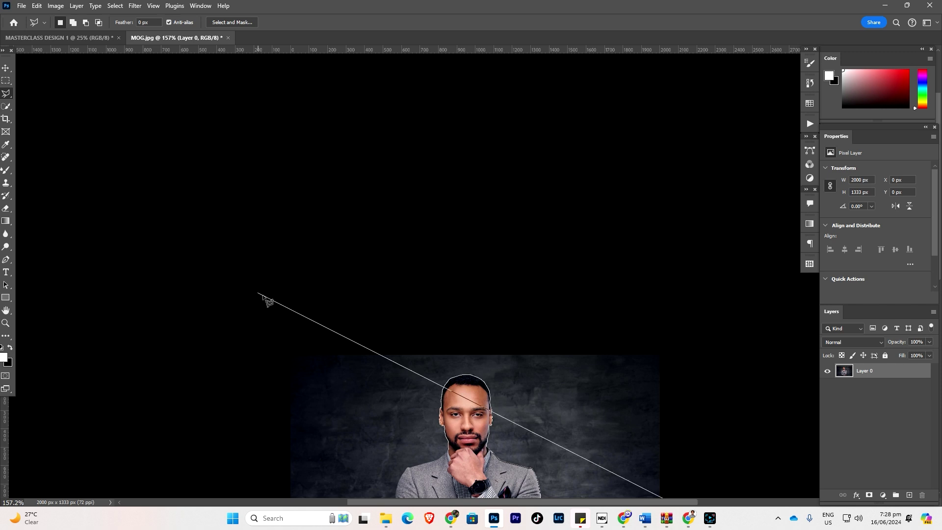
{"action": "left_click", "coordinate": [704, 296]}
{"action": "left_click", "coordinate": [354, 226]}
{"action": "left_click", "coordinate": [170, 338]}
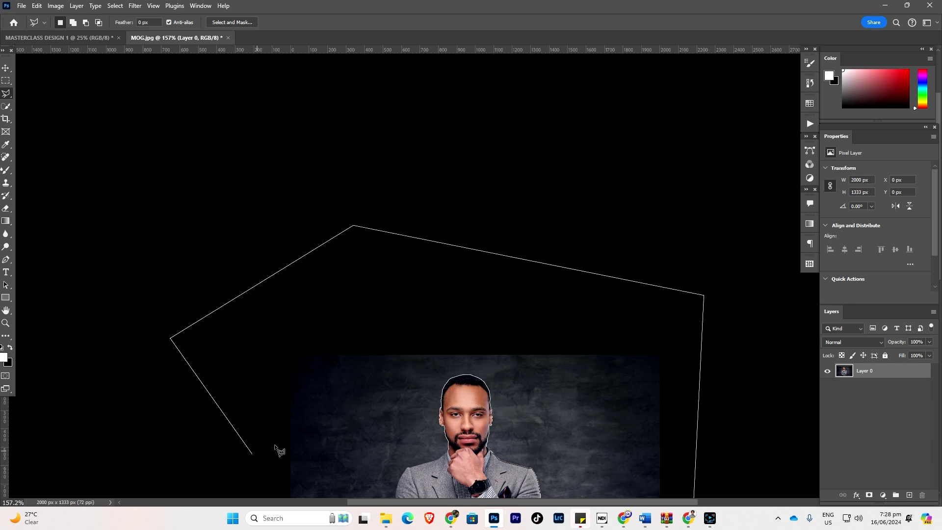
{"action": "left_click", "coordinate": [266, 473]}
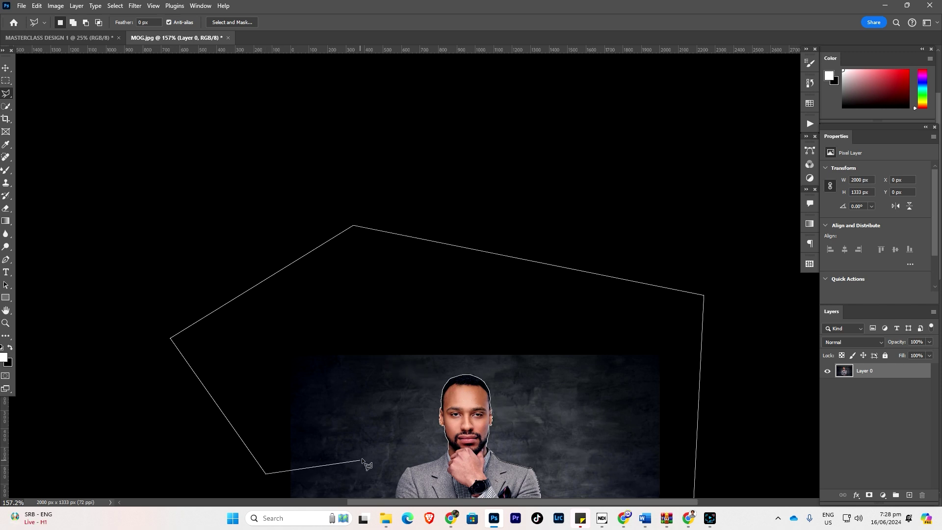
{"action": "left_click", "coordinate": [449, 448]}
Delete the selected background around the man's head and right shoulder, and clear the selection
{"action": "key", "text": "Delete"}
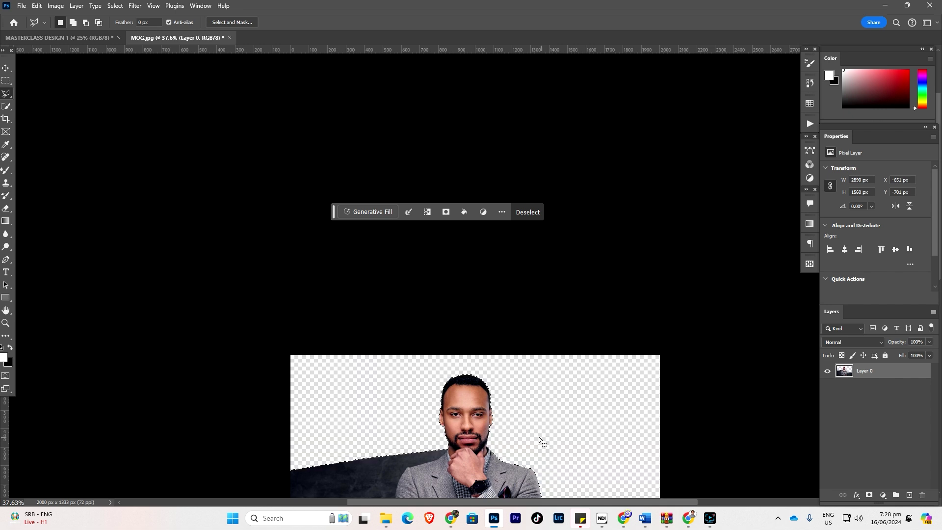
{"action": "scroll", "coordinate": [506, 366], "scroll_direction": "down", "scroll_amount": 5}
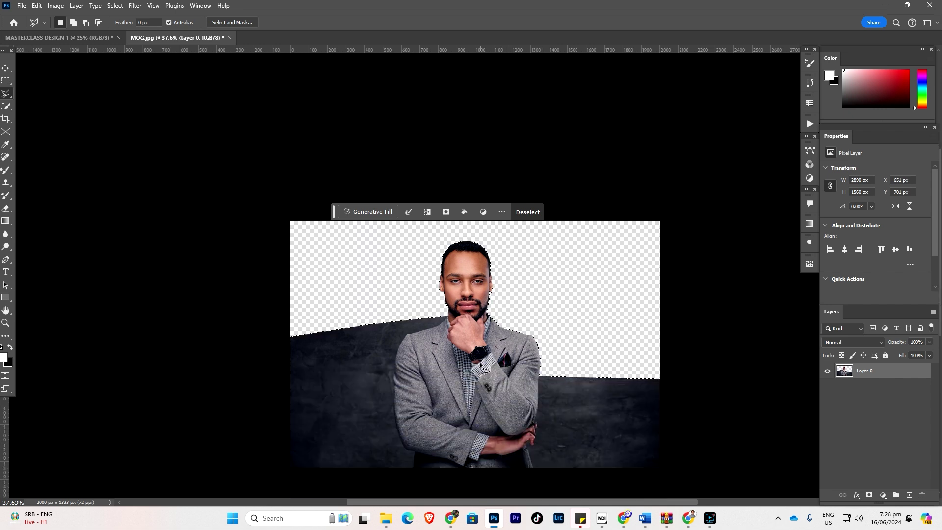
{"action": "key", "text": "ctrl+z"}
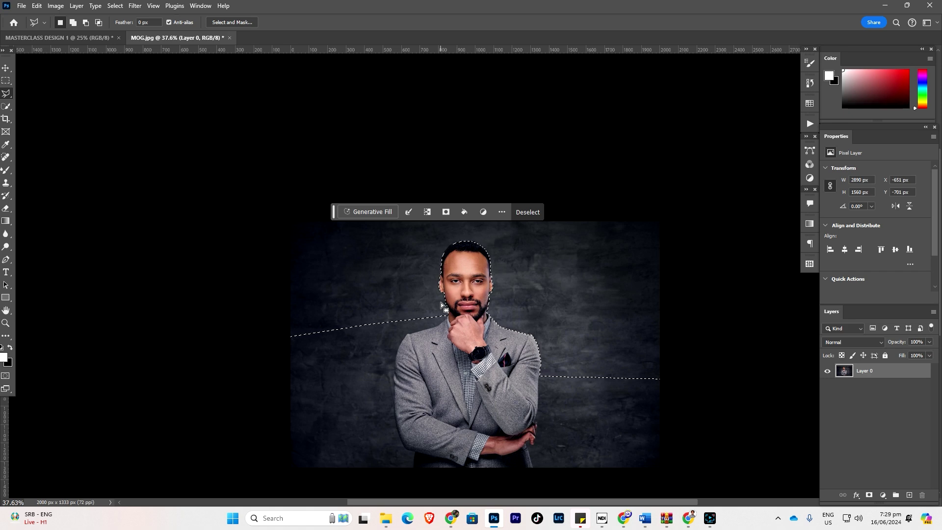
{"action": "key", "text": "Delete"}
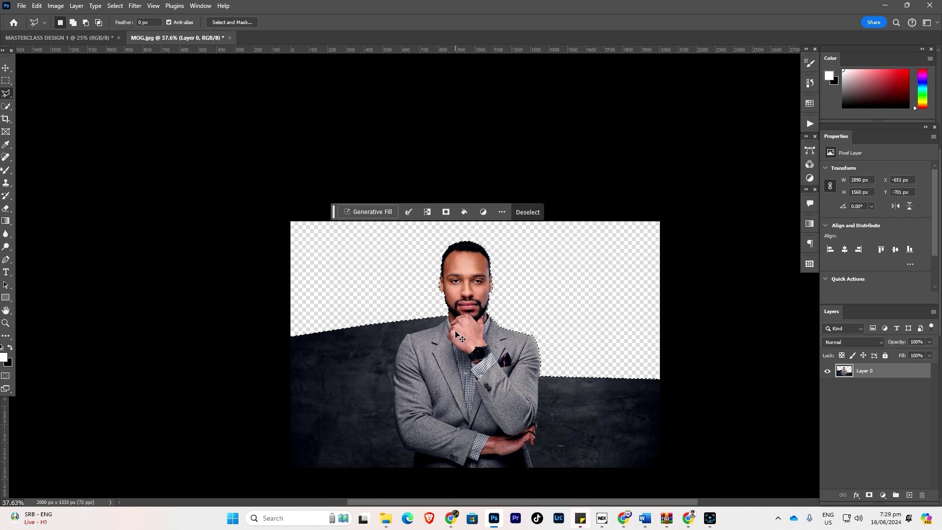
{"action": "key", "text": "ctrl+d"}
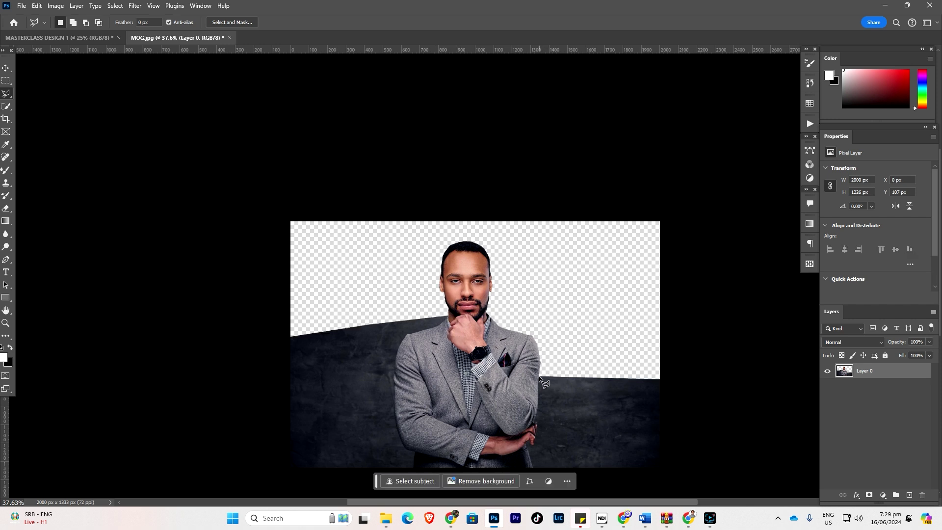
Outline the remaining background right of the man's arm and hand with the Polygonal Lasso and delete it
{"action": "left_click", "coordinate": [540, 377]}
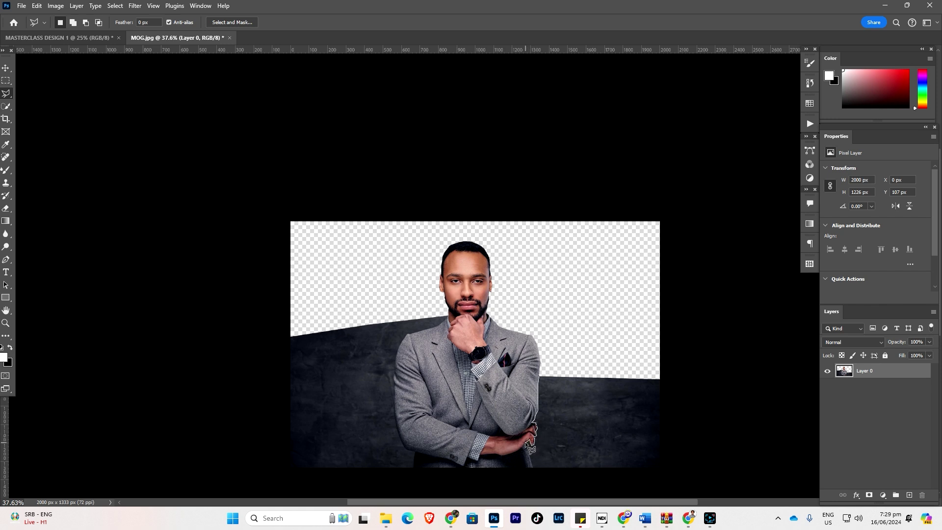
{"action": "left_click", "coordinate": [533, 474]}
{"action": "left_click", "coordinate": [585, 489]}
{"action": "left_click", "coordinate": [689, 486]}
{"action": "left_click", "coordinate": [688, 342]}
{"action": "left_click", "coordinate": [570, 359]}
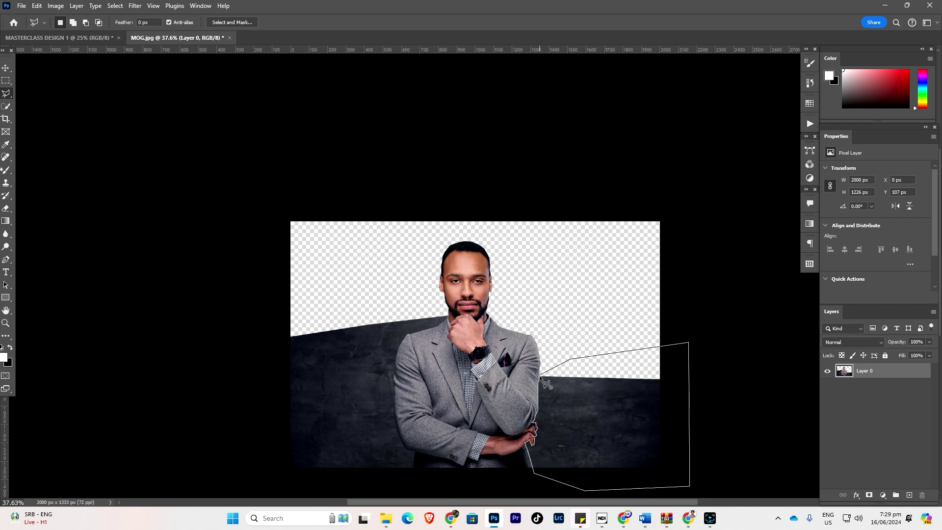
{"action": "left_click", "coordinate": [541, 375]}
{"action": "key", "text": "Delete"}
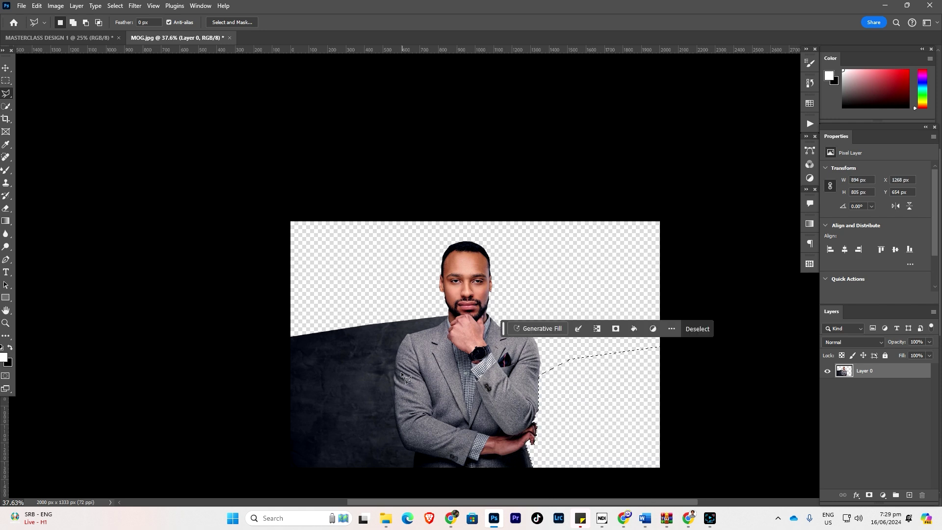
Trace the man's left edge with the Pen tool, from the collar over the shoulder and down the sleeve to the lower jacket
{"action": "scroll", "coordinate": [442, 317], "scroll_direction": "down", "scroll_amount": 2}
{"action": "scroll", "coordinate": [441, 311], "scroll_direction": "up", "scroll_amount": 1}
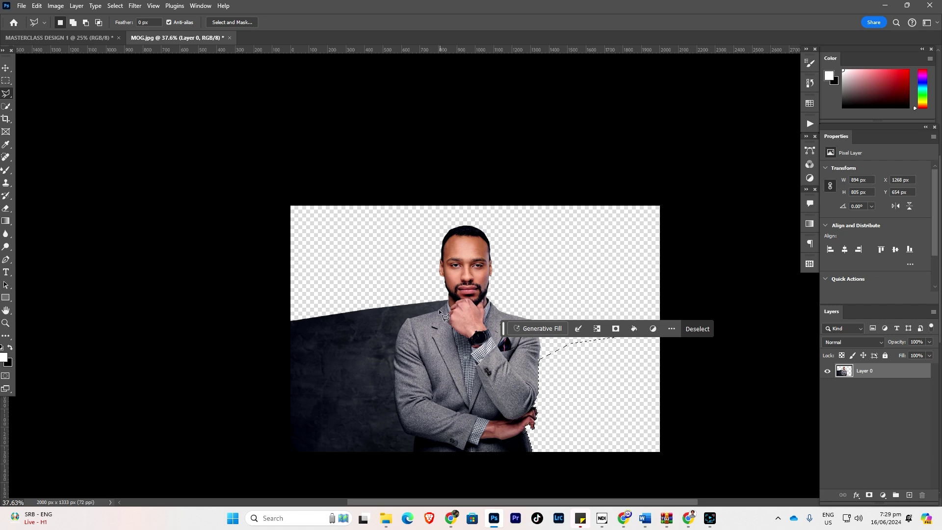
{"action": "scroll", "coordinate": [438, 308], "scroll_direction": "down", "scroll_amount": 2}
{"action": "scroll", "coordinate": [438, 307], "scroll_direction": "up", "scroll_amount": 4}
{"action": "scroll", "coordinate": [438, 307], "scroll_direction": "down", "scroll_amount": 1}
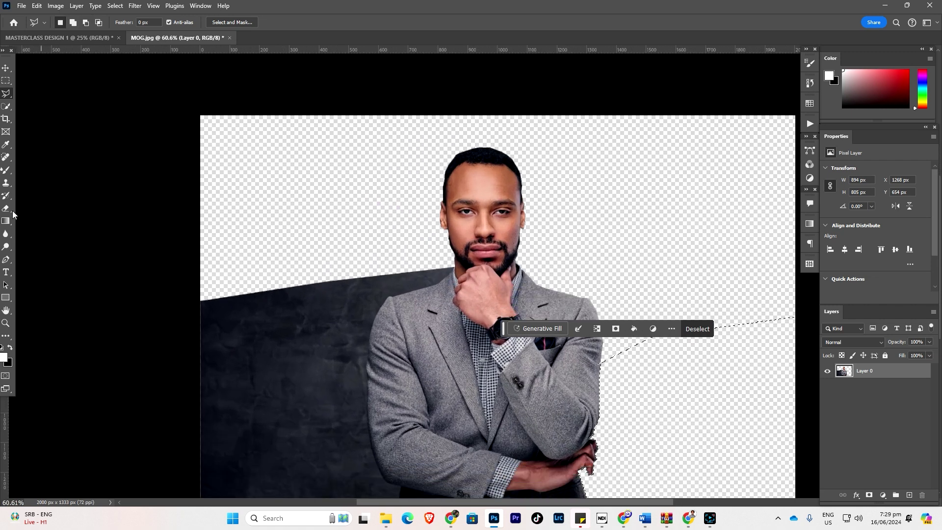
{"action": "left_click", "coordinate": [6, 260]}
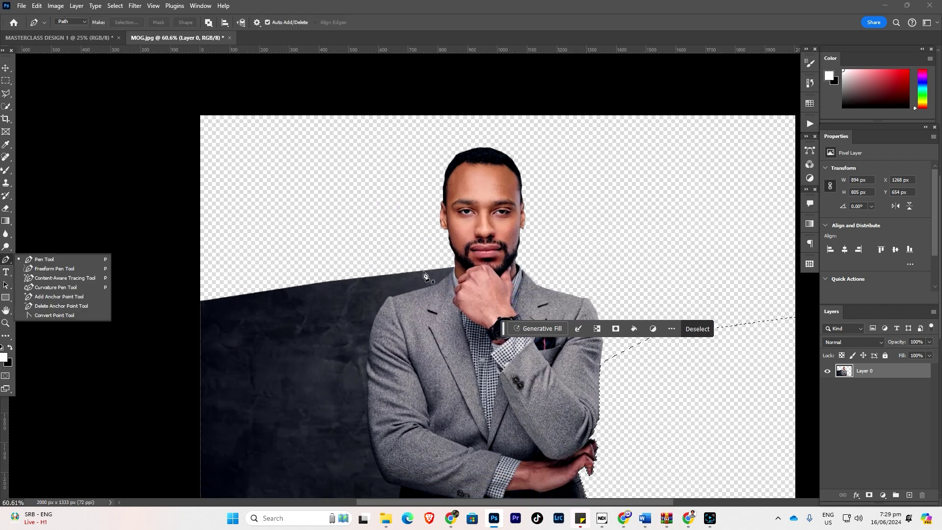
{"action": "left_click", "coordinate": [461, 276]}
{"action": "left_click_drag", "start_coordinate": [438, 281], "coordinate": [430, 286]}
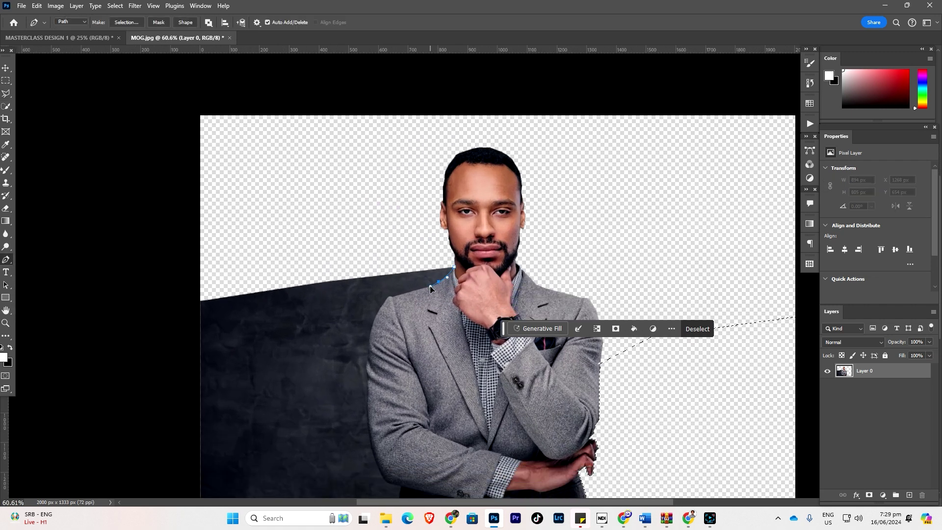
{"action": "left_click", "coordinate": [393, 297]}
{"action": "left_click", "coordinate": [382, 307]}
{"action": "left_click", "coordinate": [374, 322]}
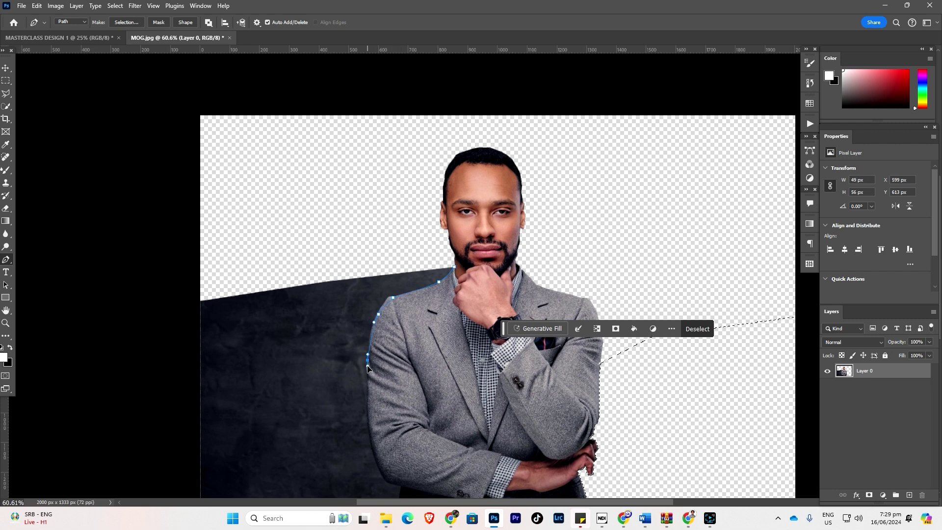
{"action": "left_click", "coordinate": [368, 398]}
{"action": "left_click_drag", "start_coordinate": [387, 483], "coordinate": [414, 490]}
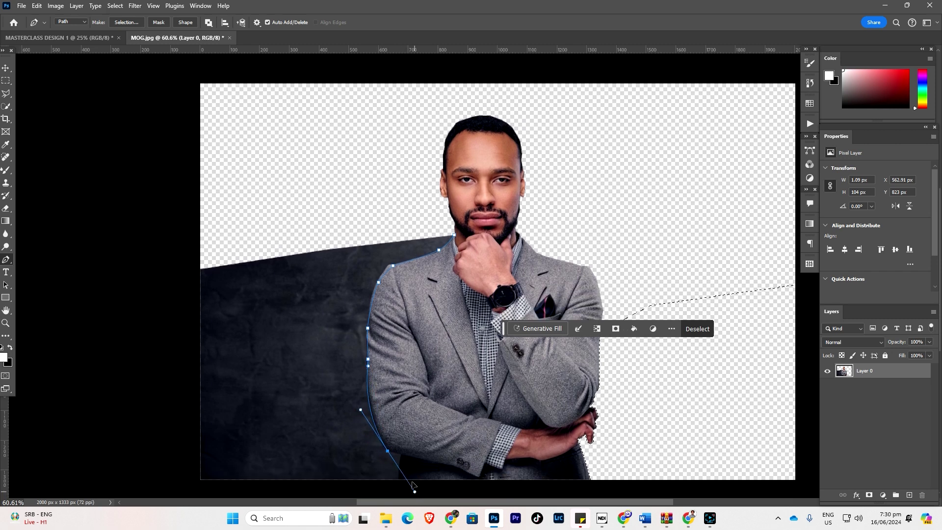
{"action": "left_click", "coordinate": [400, 455]}
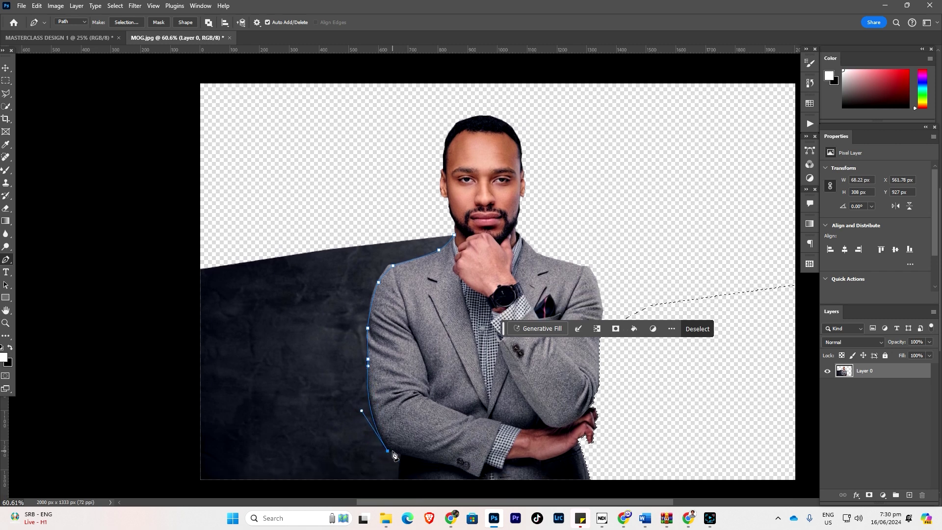
Carry the pen path below the canvas, around the outside of the left background and back to close it at the collar
{"action": "left_click", "coordinate": [400, 482]}
{"action": "left_click", "coordinate": [183, 485]}
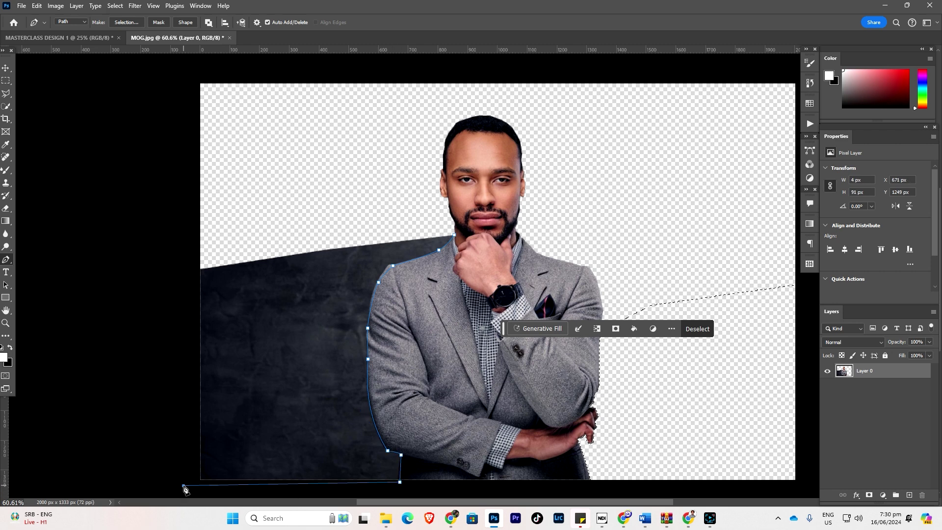
{"action": "left_click_drag", "start_coordinate": [155, 297], "coordinate": [158, 252]}
{"action": "left_click_drag", "start_coordinate": [242, 208], "coordinate": [292, 216]}
{"action": "left_click_drag", "start_coordinate": [370, 214], "coordinate": [396, 219]}
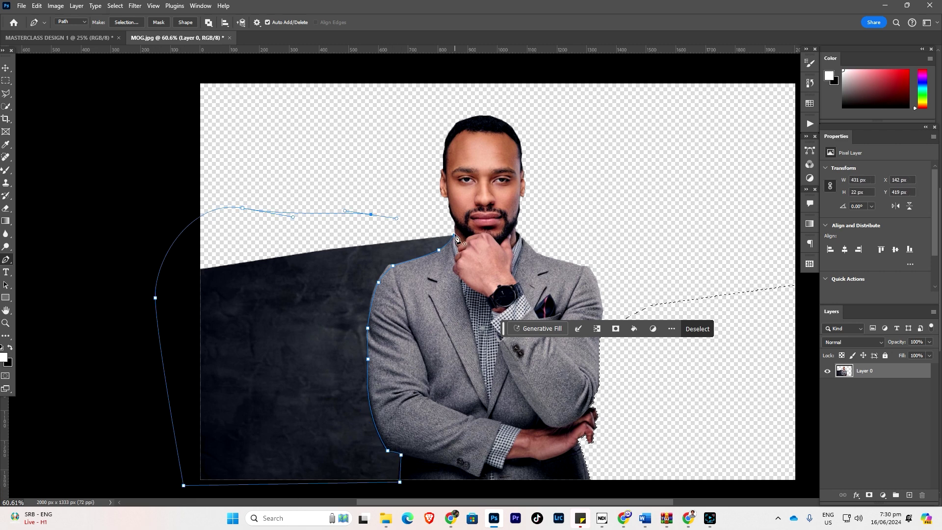
{"action": "left_click", "coordinate": [454, 237]}
Convert the closed path to a selection, delete the remaining dark background inside it, and clear the selection
{"action": "key", "text": "ctrl+Return"}
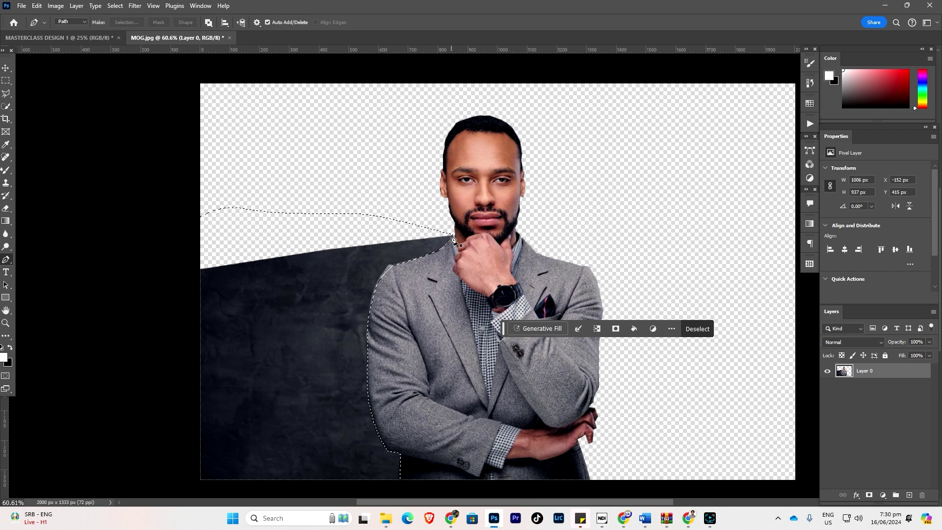
{"action": "key", "text": "Delete"}
{"action": "key", "text": "ctrl+d"}
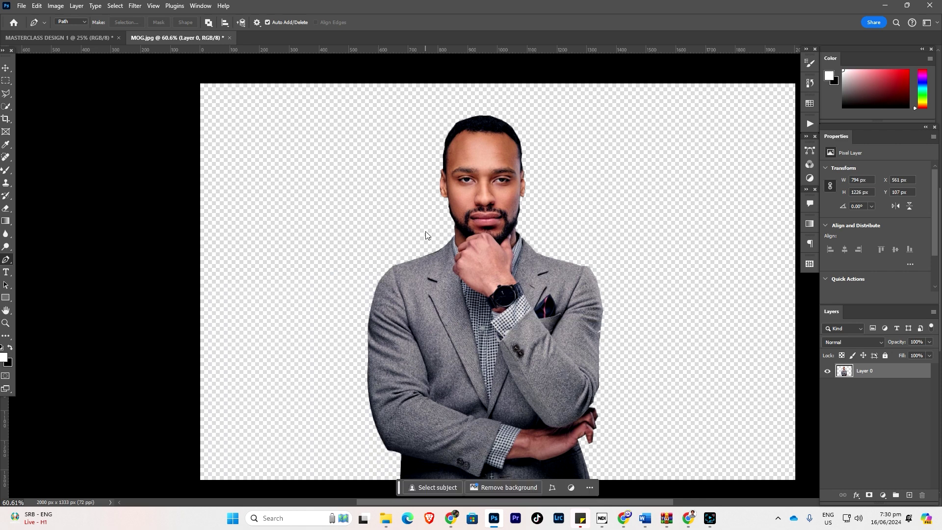
Move the cut-out man from MOG.jpg into the MASTERCLASS DESIGN 1 document with the Move tool
{"action": "scroll", "coordinate": [426, 235], "scroll_direction": "down", "scroll_amount": 1}
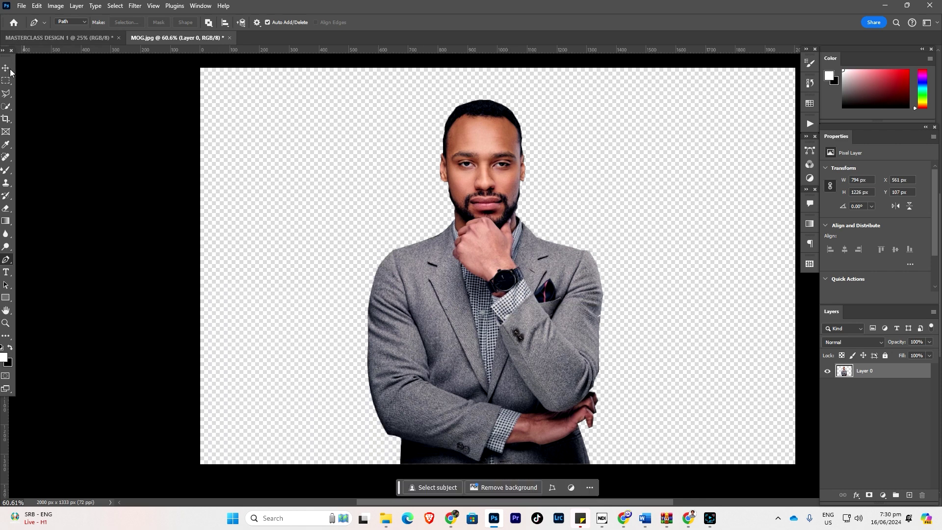
{"action": "left_click", "coordinate": [7, 69]}
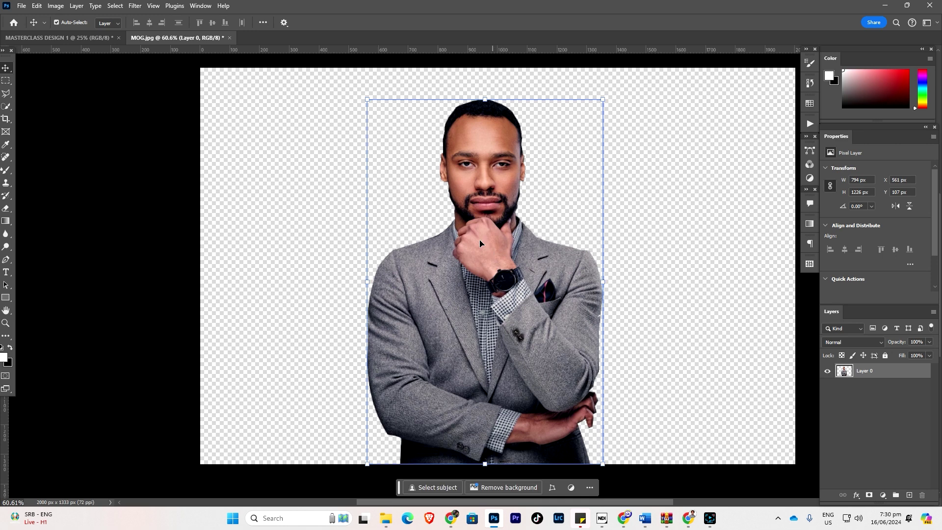
{"action": "left_click_drag", "start_coordinate": [571, 226], "coordinate": [488, 265]}
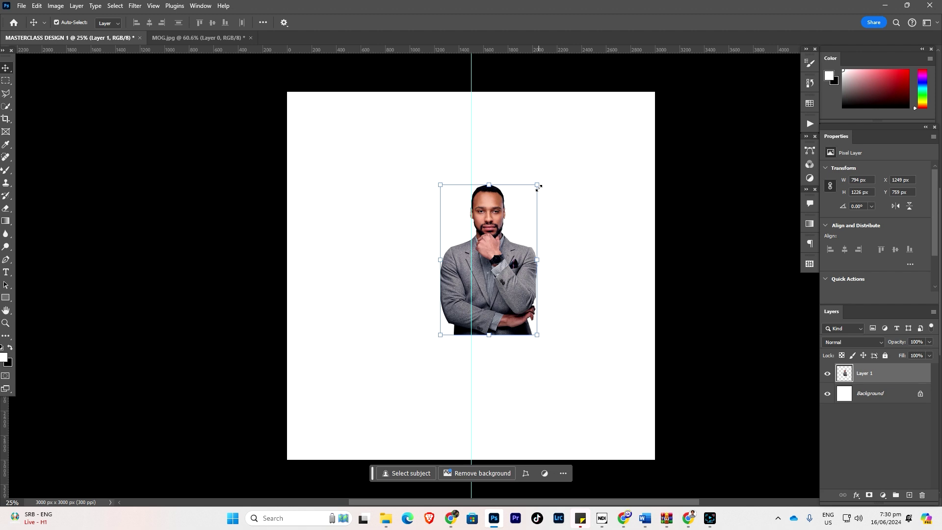
Scale the man to about 193% and place him on the canvas's lower edge, slightly right of the centre guide
{"action": "left_click_drag", "start_coordinate": [537, 185], "coordinate": [599, 89]}
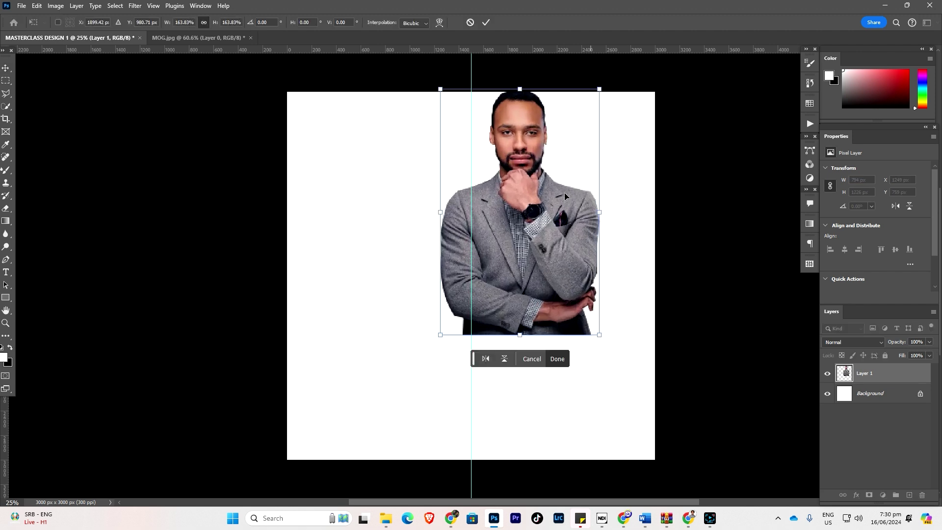
{"action": "left_click_drag", "start_coordinate": [518, 257], "coordinate": [515, 349]}
{"action": "left_click_drag", "start_coordinate": [591, 178], "coordinate": [619, 140]}
{"action": "left_click_drag", "start_coordinate": [553, 251], "coordinate": [539, 281]}
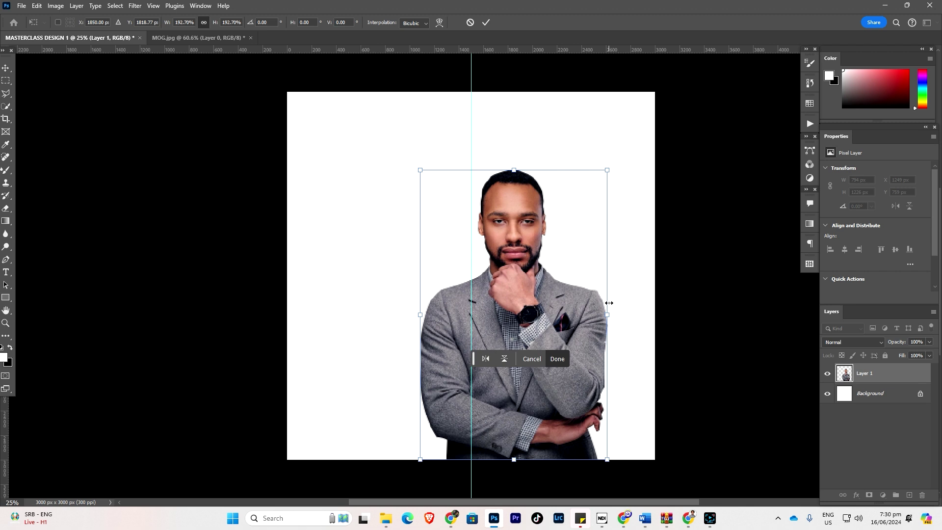
{"action": "key", "text": "Return"}
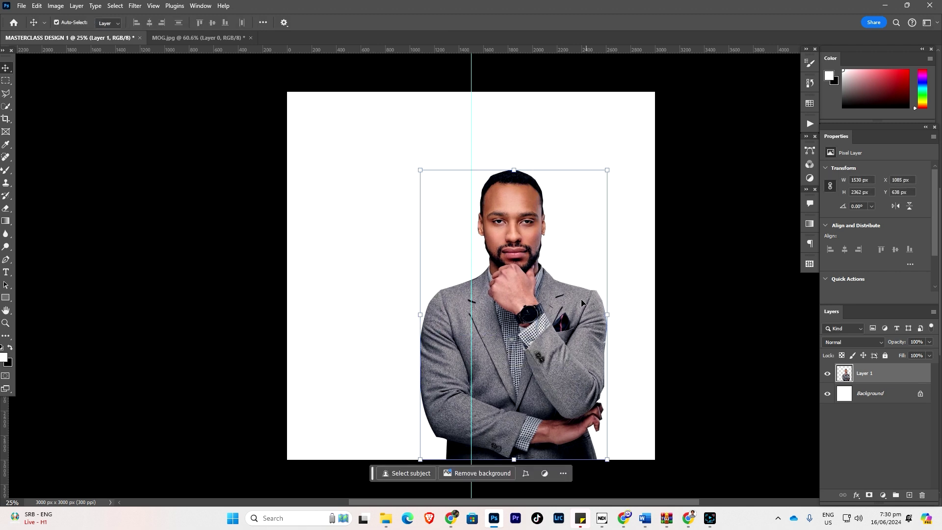
Turn off Auto-Select for the Move tool and rename the man's layer as MOG
{"action": "left_click", "coordinate": [56, 22]}
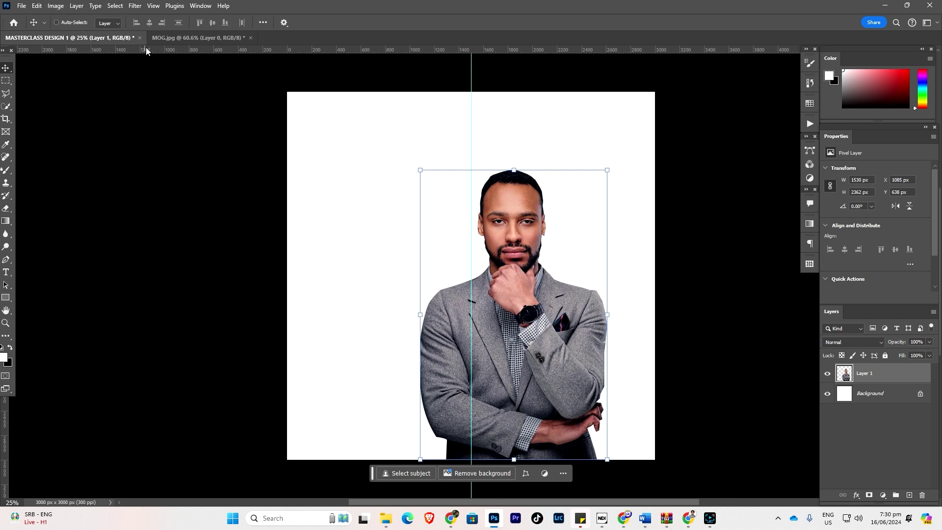
{"action": "double_click", "coordinate": [862, 373]}
{"action": "type", "text": "MOG"}
{"action": "left_click", "coordinate": [900, 374]}
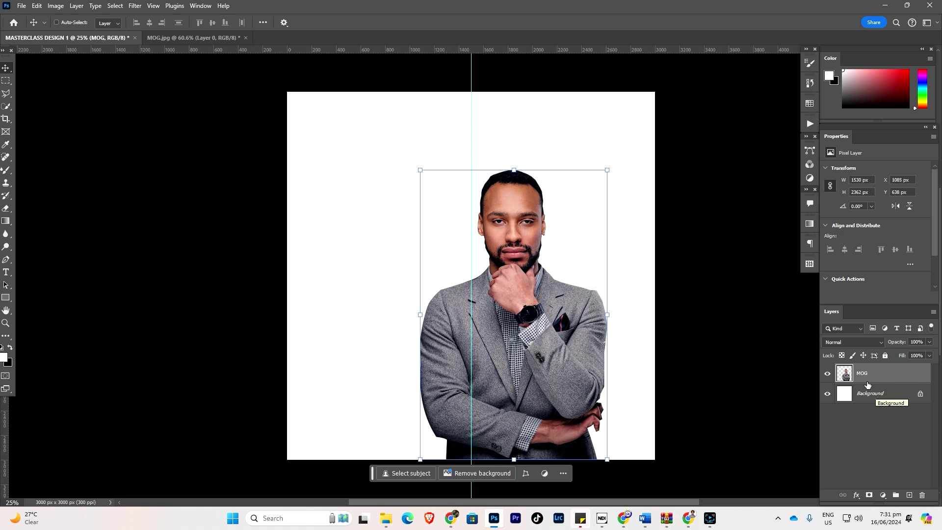
Hide the MOG layer and add a new empty layer directly above the Background
{"action": "left_click", "coordinate": [827, 375]}
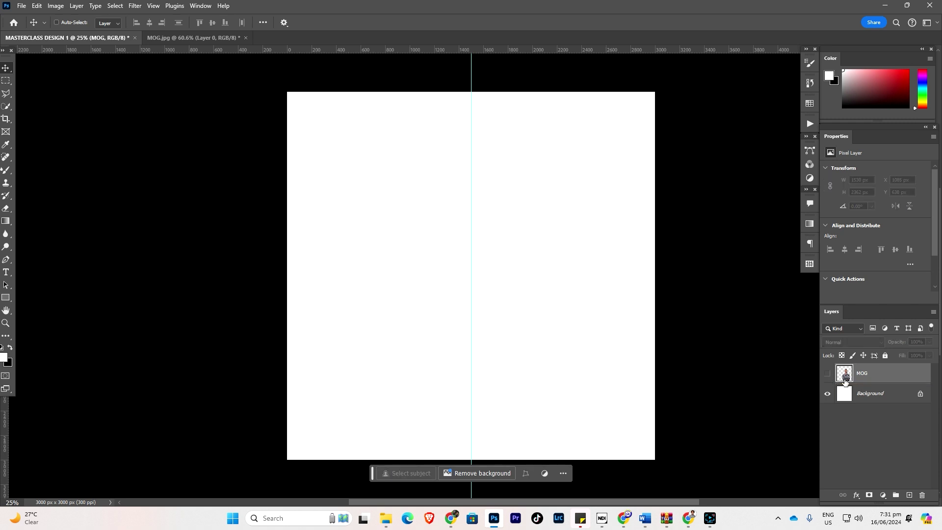
{"action": "left_click", "coordinate": [828, 375]}
{"action": "left_click", "coordinate": [827, 375]}
{"action": "left_click", "coordinate": [827, 375]}
{"action": "left_click", "coordinate": [827, 375]}
{"action": "left_click", "coordinate": [893, 396]}
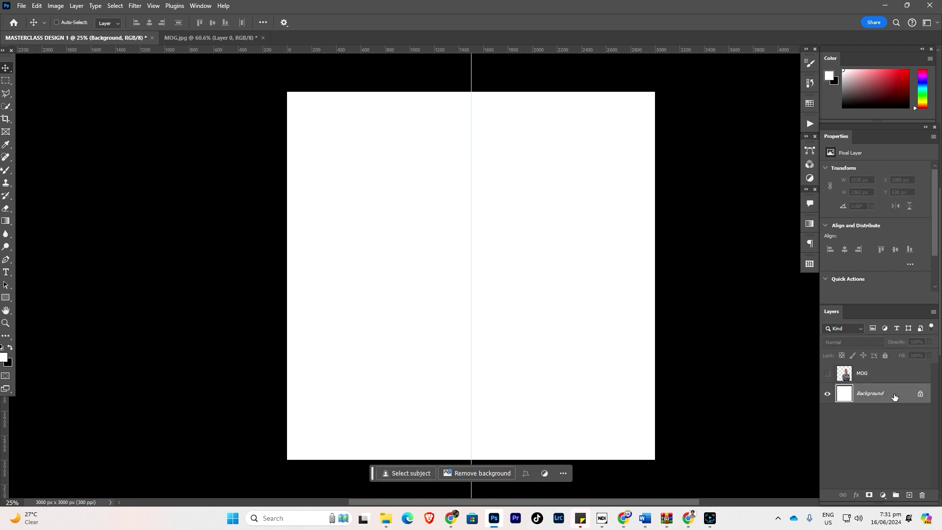
{"action": "left_click", "coordinate": [908, 497]}
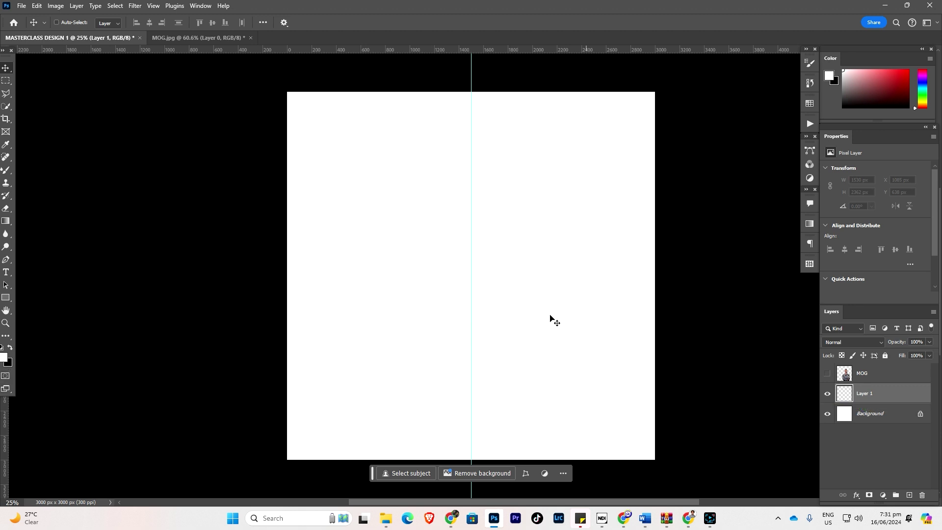
Check the flyer reference on Pinterest in Chrome, return to Photoshop, and set the foreground colour to dark blue 06066a
{"action": "left_click", "coordinate": [4, 358]}
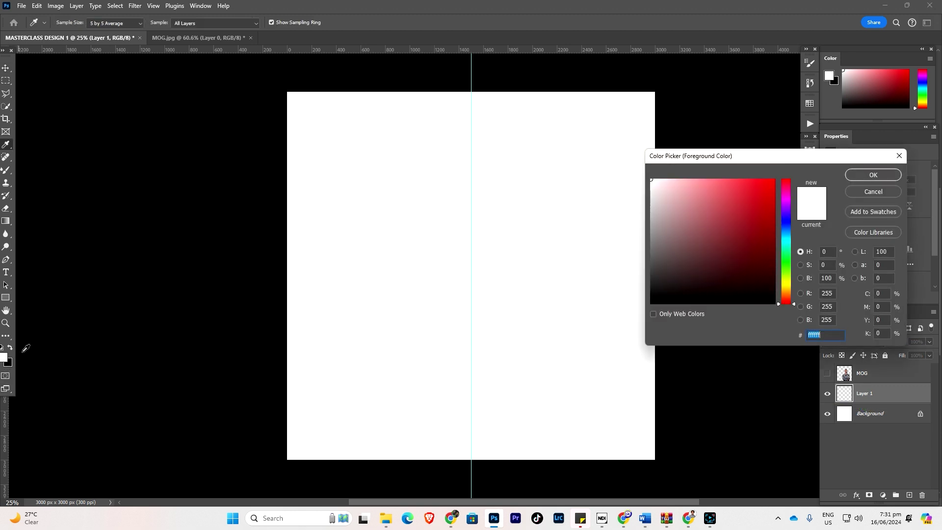
{"action": "left_click", "coordinate": [788, 220]}
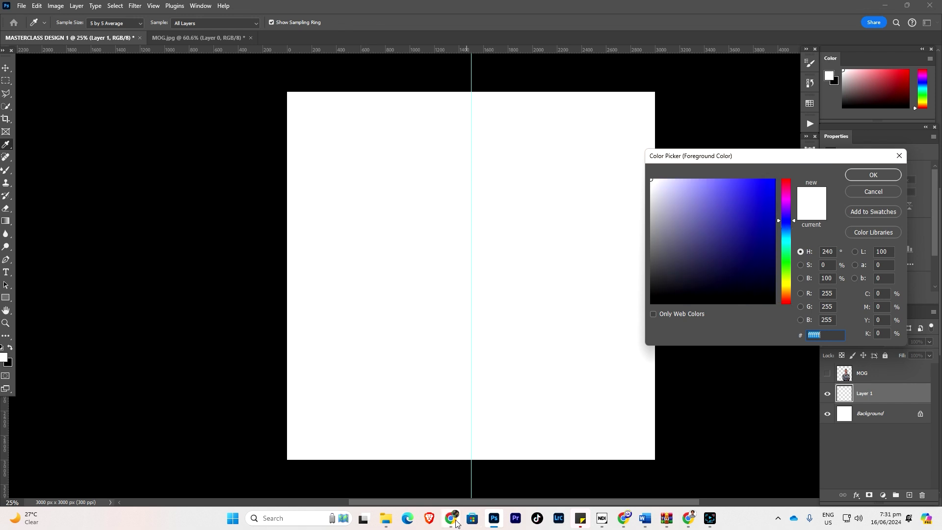
{"action": "left_click", "coordinate": [594, 493]}
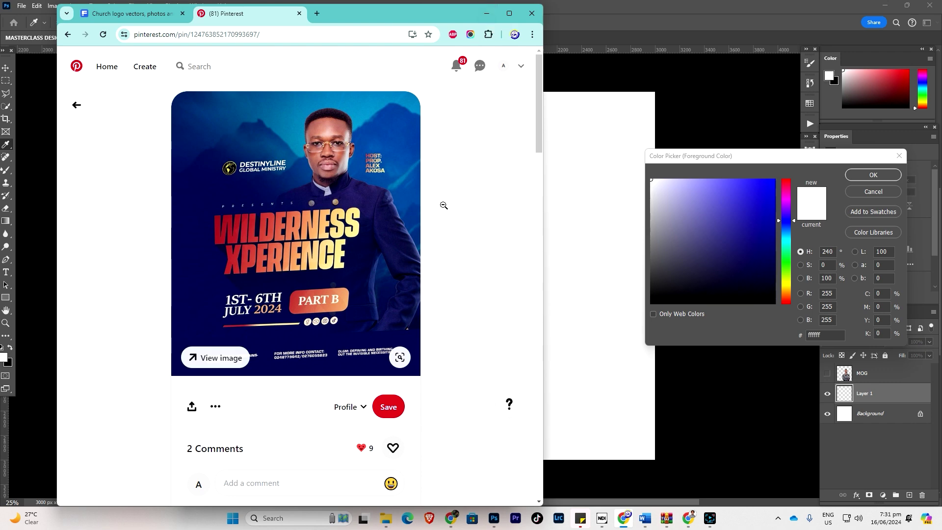
{"action": "left_click", "coordinate": [486, 18]}
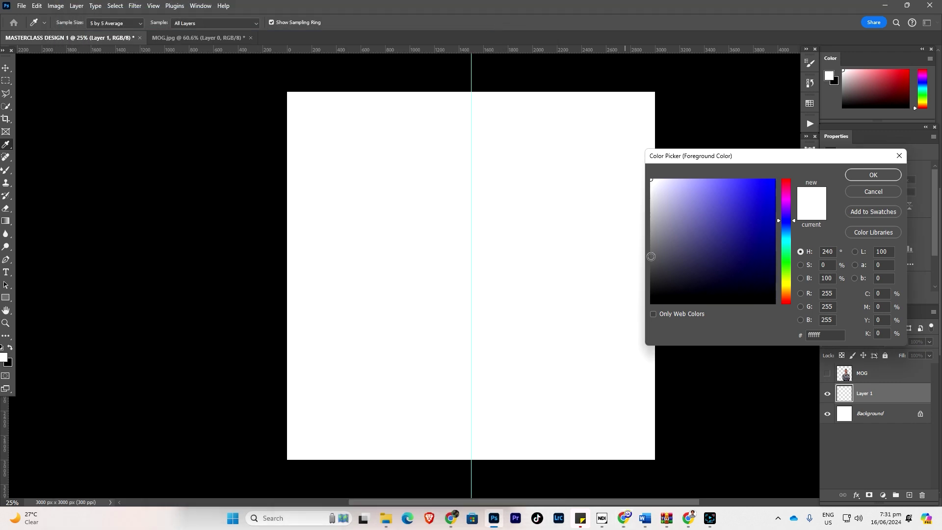
{"action": "left_click", "coordinate": [768, 252]}
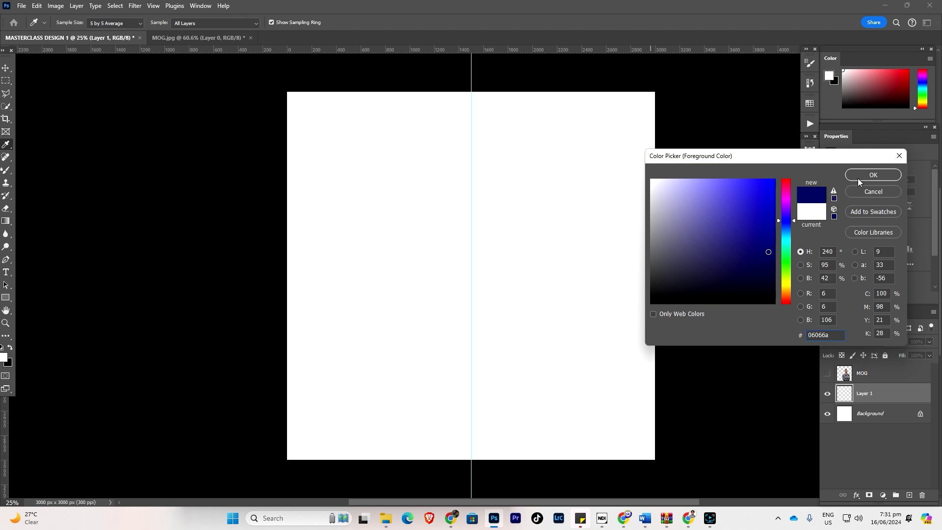
{"action": "left_click", "coordinate": [869, 175]}
{"action": "key", "text": "v"}
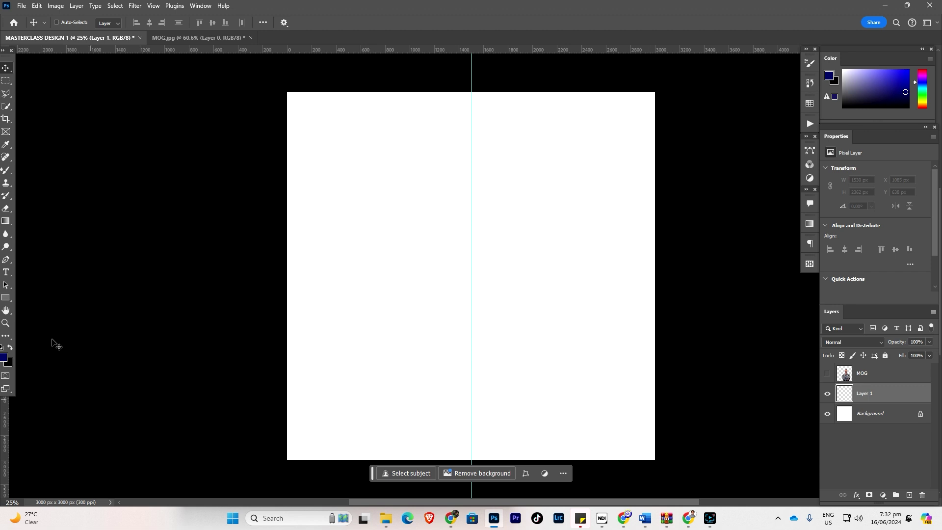
Fill the empty Layer 1 with the dark blue foreground colour 06066a using the Paint Bucket tool
{"action": "left_click", "coordinate": [5, 222]}
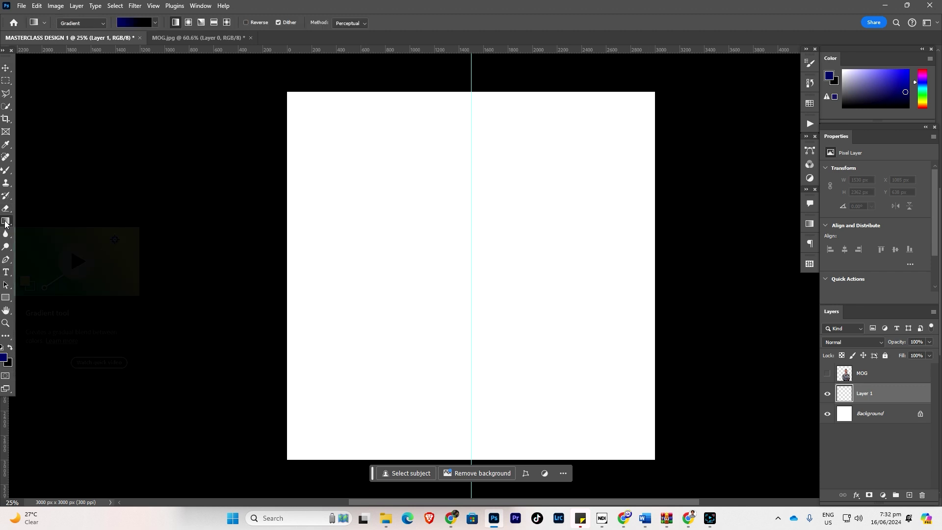
{"action": "right_click", "coordinate": [5, 223]}
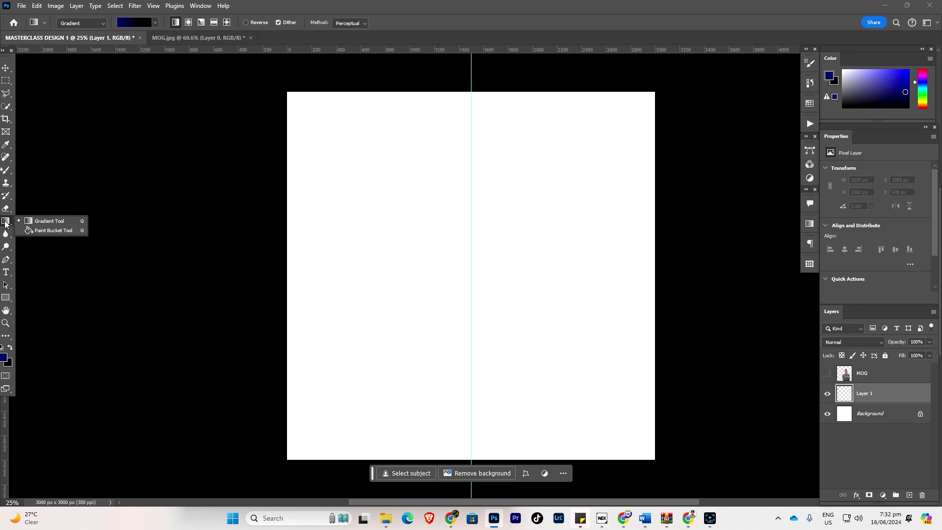
{"action": "left_click", "coordinate": [8, 224]}
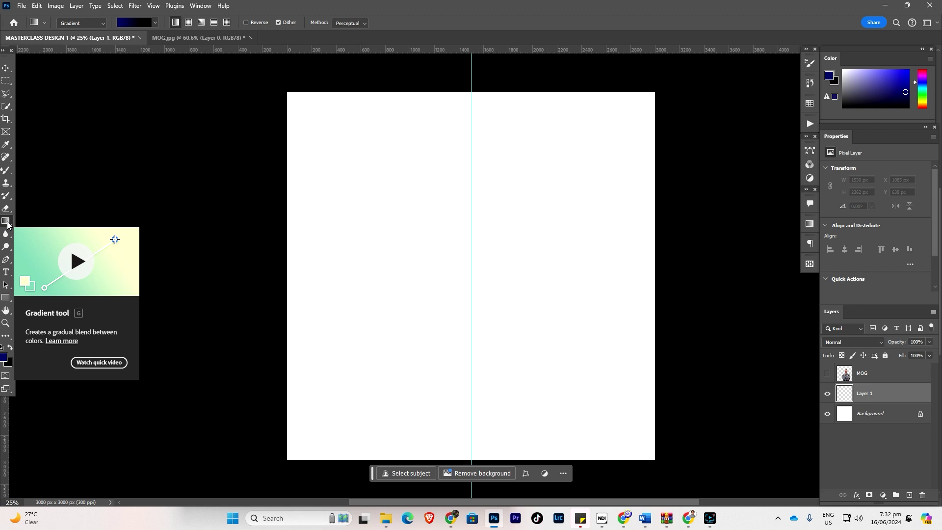
{"action": "right_click", "coordinate": [6, 225]}
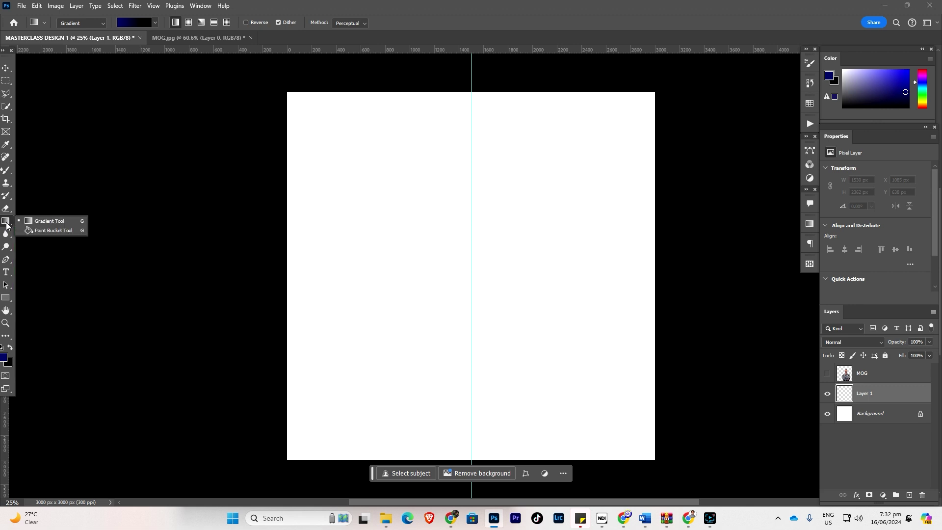
{"action": "left_click", "coordinate": [52, 230]}
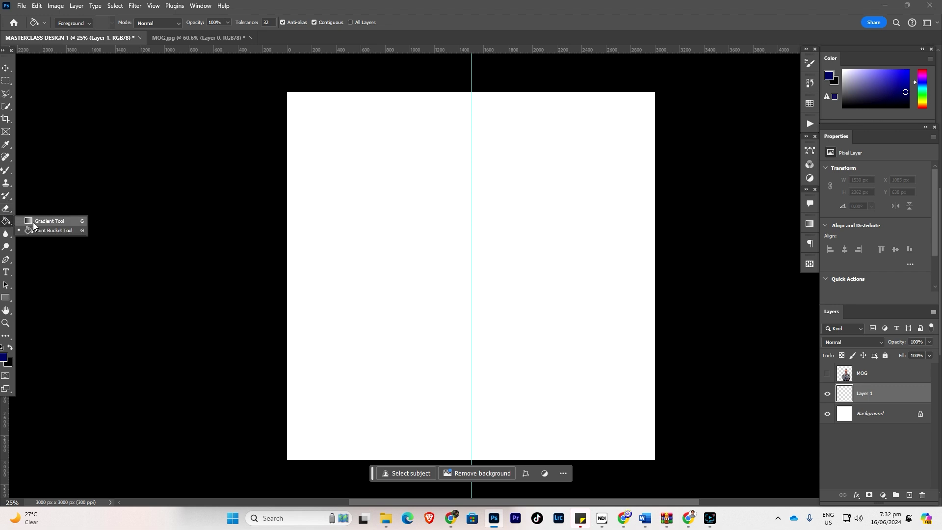
{"action": "left_click", "coordinate": [30, 221]}
{"action": "right_click", "coordinate": [7, 225]}
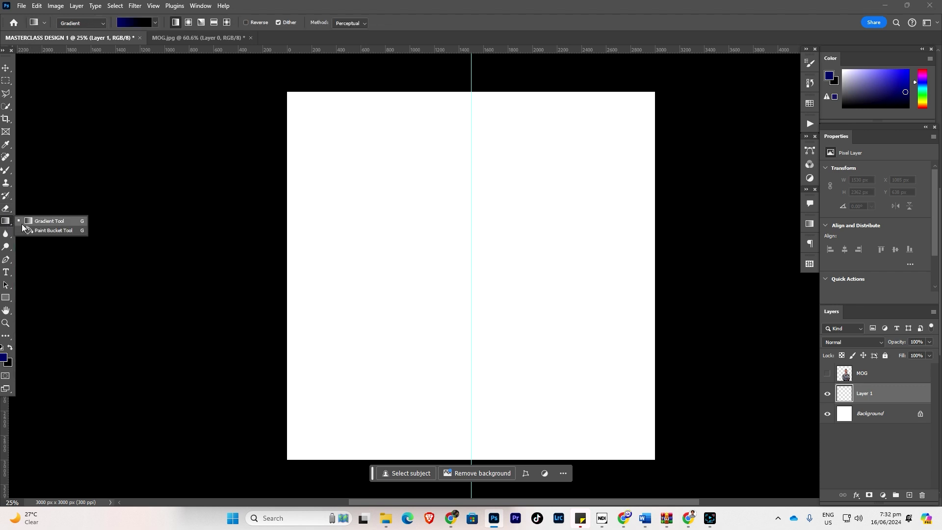
{"action": "left_click", "coordinate": [25, 229]}
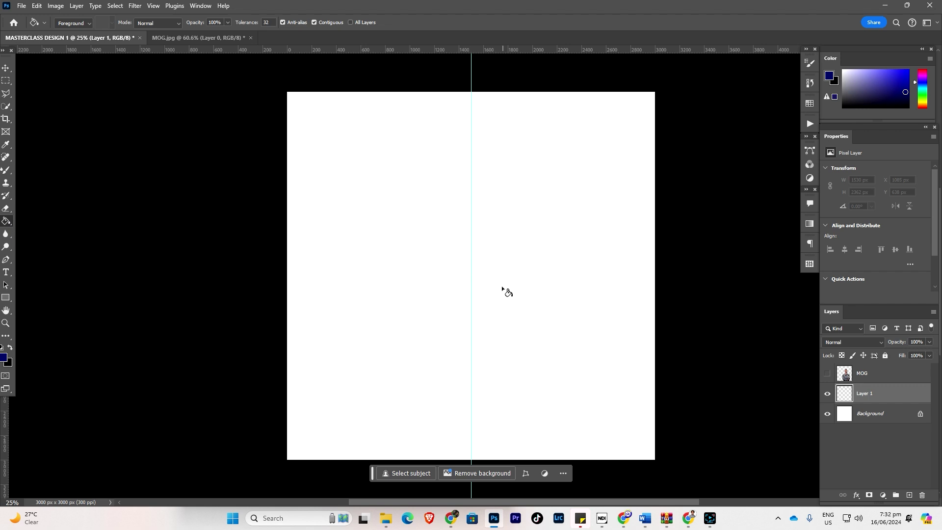
{"action": "left_click", "coordinate": [3, 358]}
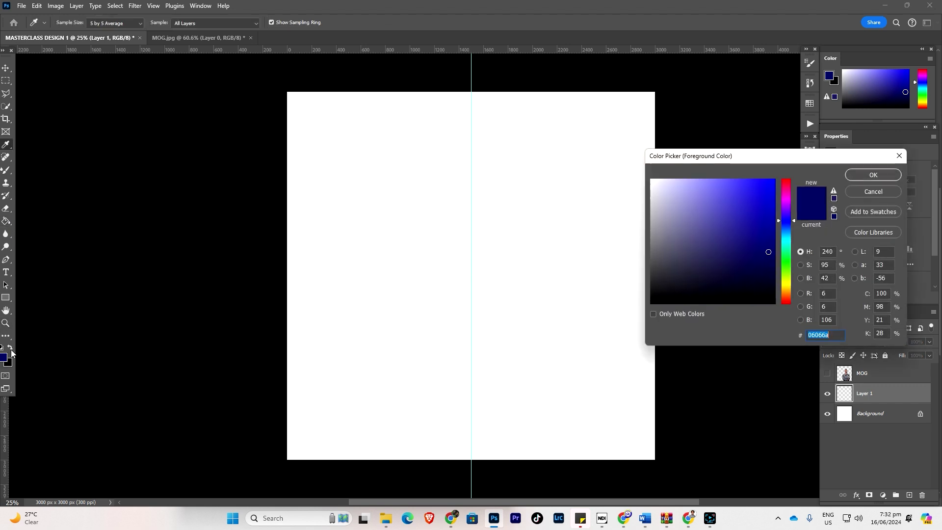
{"action": "left_click", "coordinate": [876, 175]}
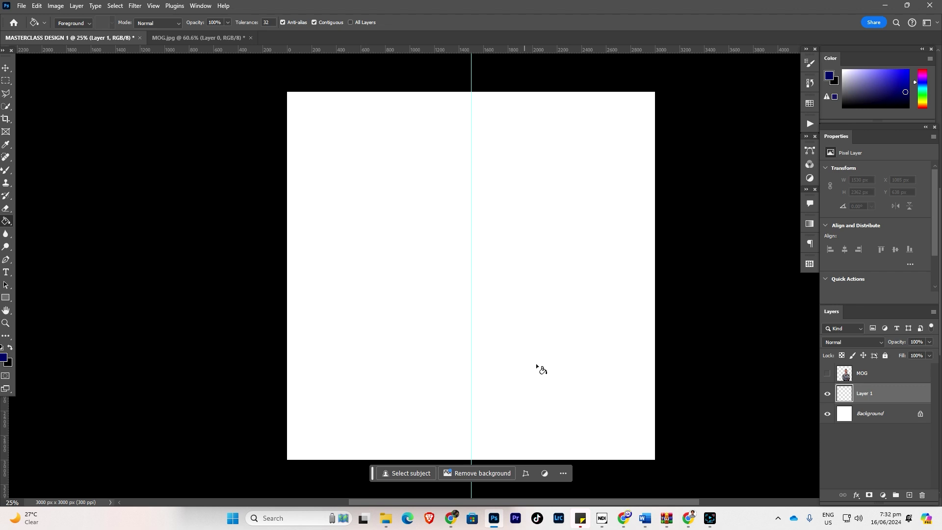
{"action": "left_click", "coordinate": [523, 291]}
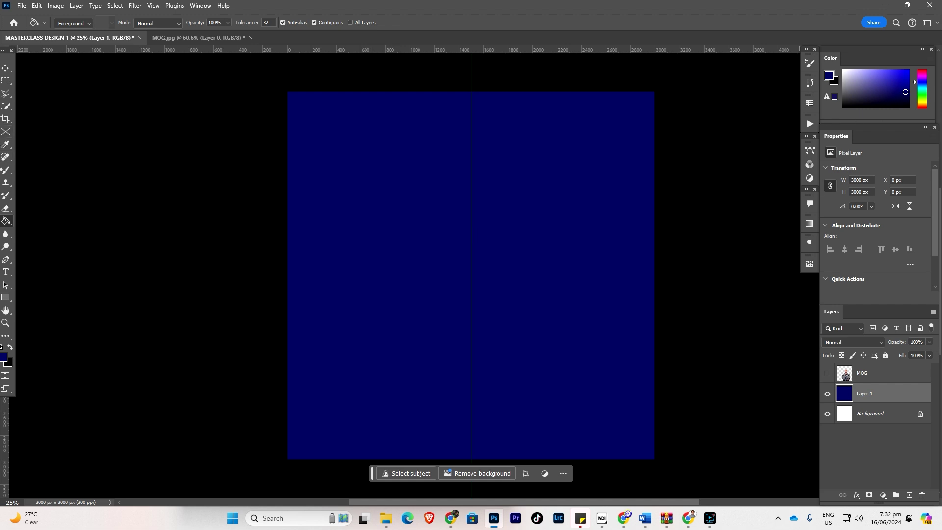
Add a new empty layer directly above the dark blue Layer 1
{"action": "key", "text": "alt+Tab"}
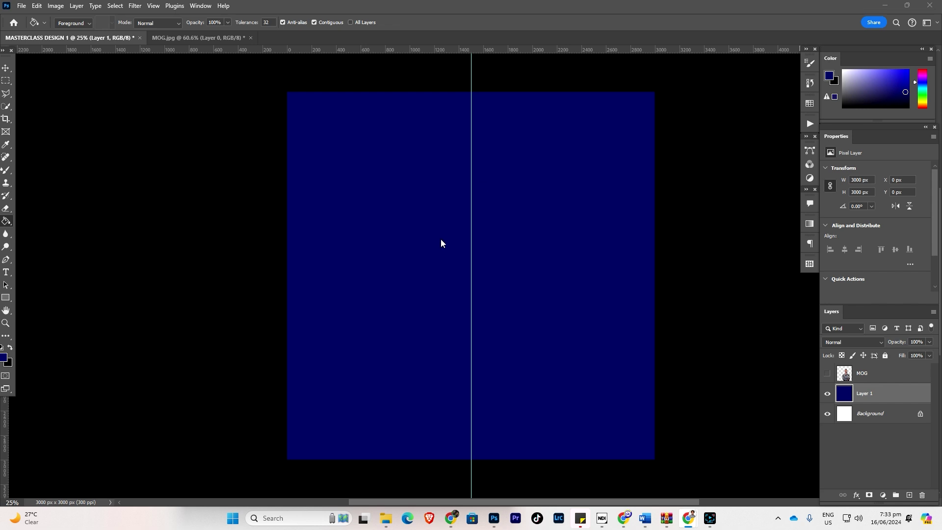
{"action": "left_click", "coordinate": [521, 294]}
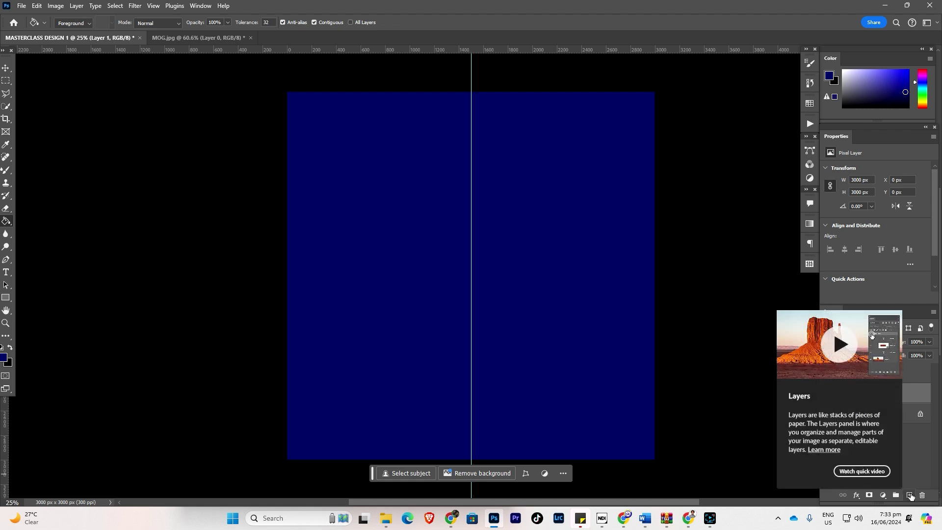
{"action": "left_click", "coordinate": [919, 457]}
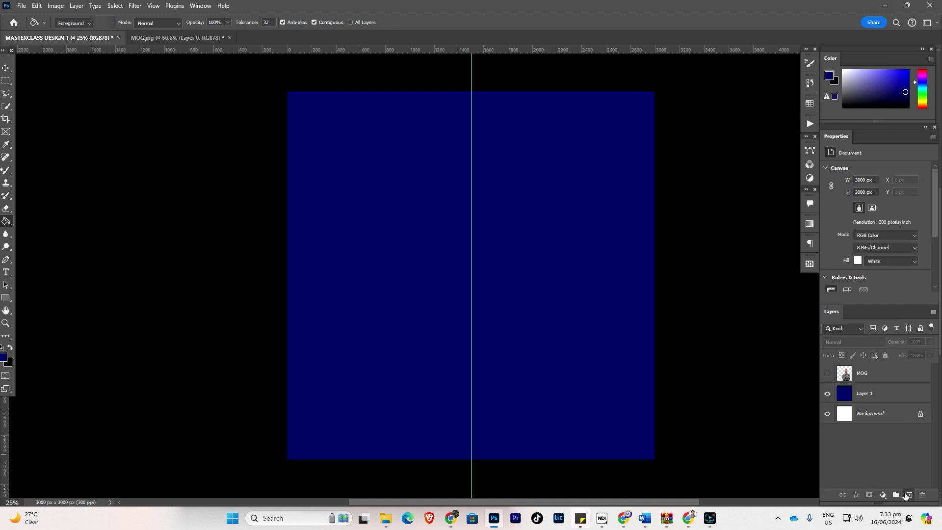
{"action": "left_click", "coordinate": [877, 398]}
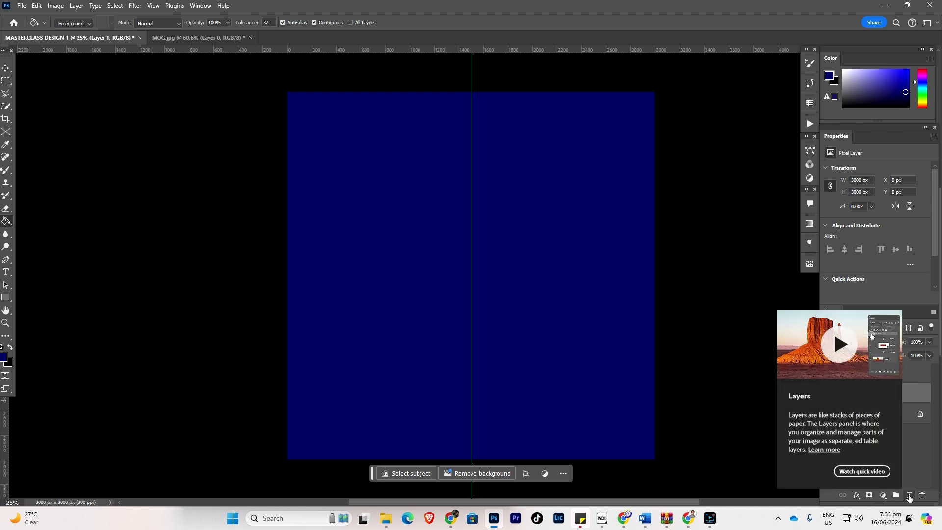
{"action": "left_click", "coordinate": [909, 497]}
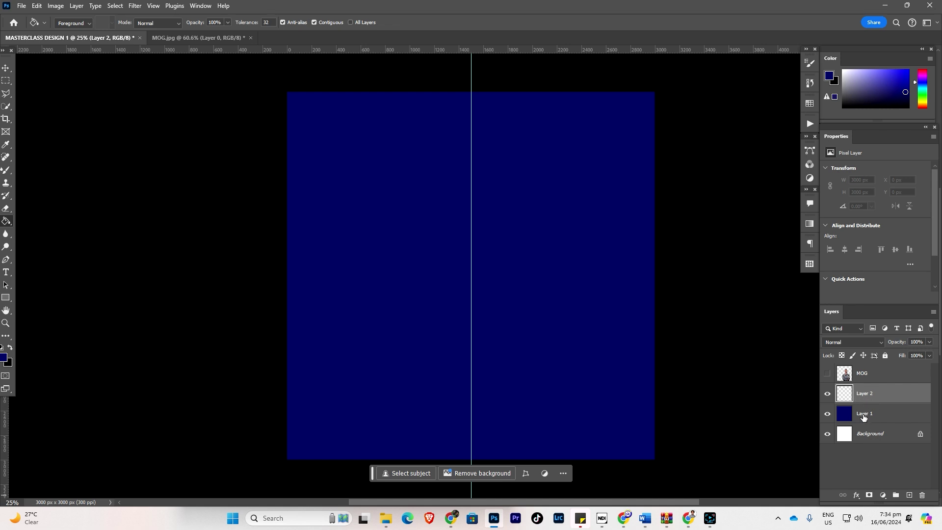
Rename the dark blue layer as BLUE BG
{"action": "left_click", "coordinate": [865, 416]}
{"action": "double_click", "coordinate": [864, 414]}
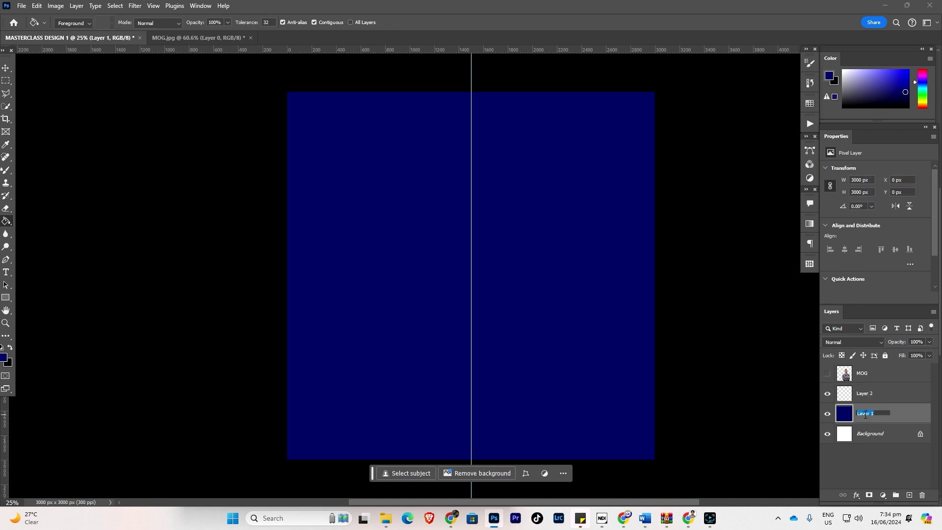
{"action": "type", "text": "ble"}
{"action": "type", "text": "LUE"}
{"action": "type", "text": " BG"}
{"action": "left_click", "coordinate": [901, 413]}
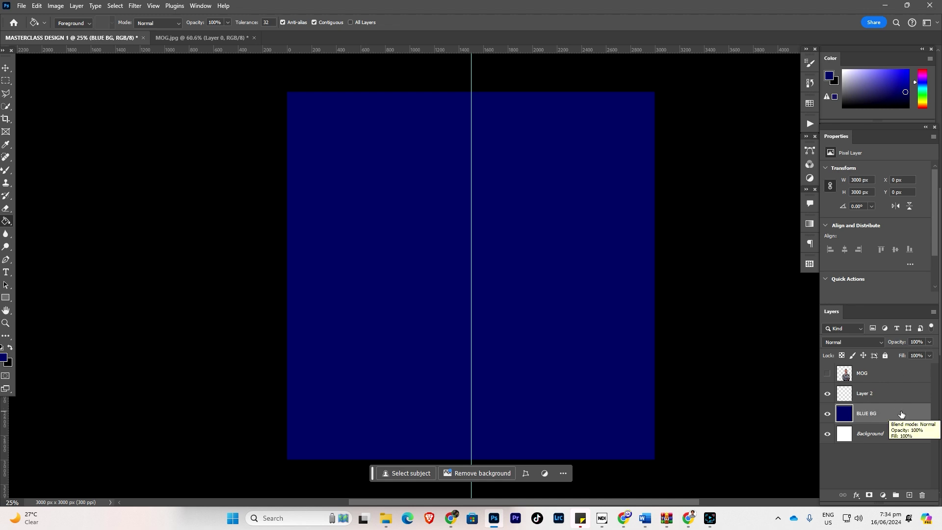
Select Layer 2, check the flyer reference on Pinterest in Chrome, and return to Photoshop
{"action": "left_click", "coordinate": [862, 397]}
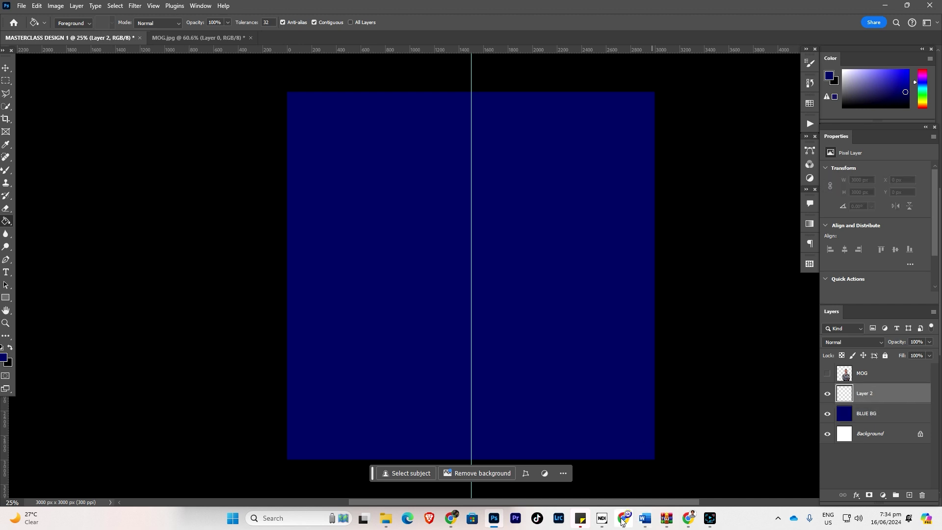
{"action": "mouse_move", "coordinate": [689, 522]}
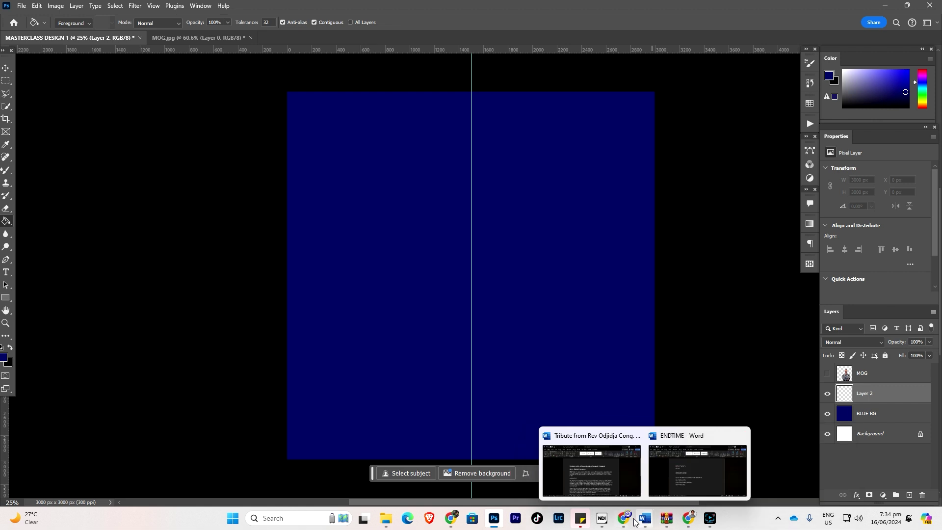
{"action": "mouse_move", "coordinate": [624, 519]}
{"action": "left_click", "coordinate": [626, 471]}
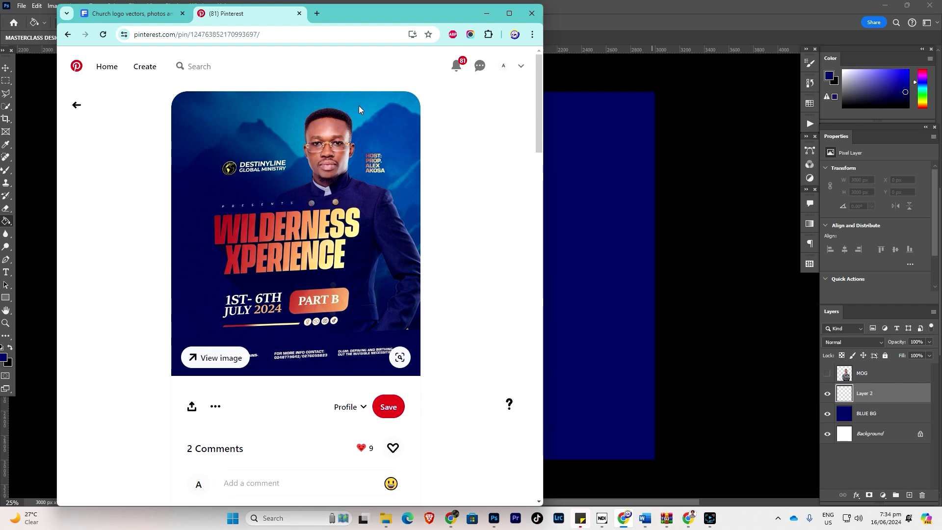
{"action": "left_click", "coordinate": [485, 14]}
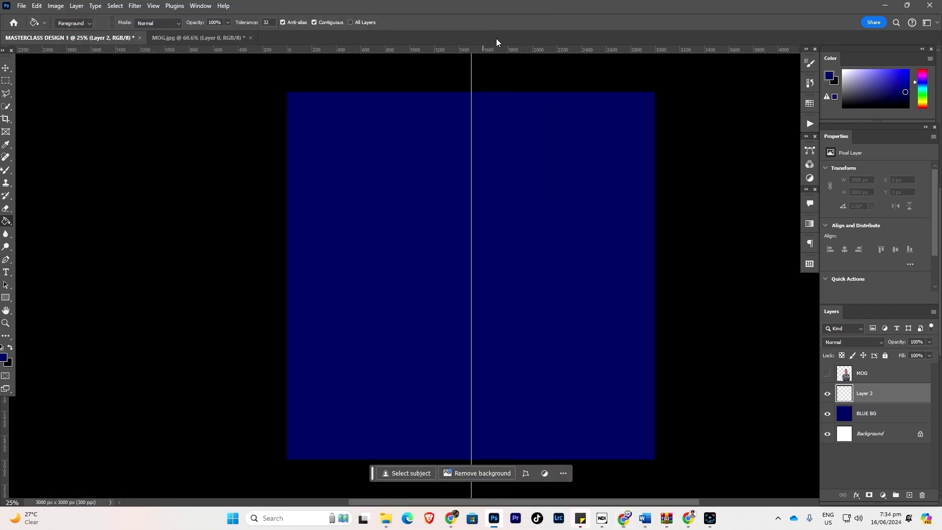
Set the foreground colour to bright blue 1c3af3
{"action": "left_click", "coordinate": [4, 360]}
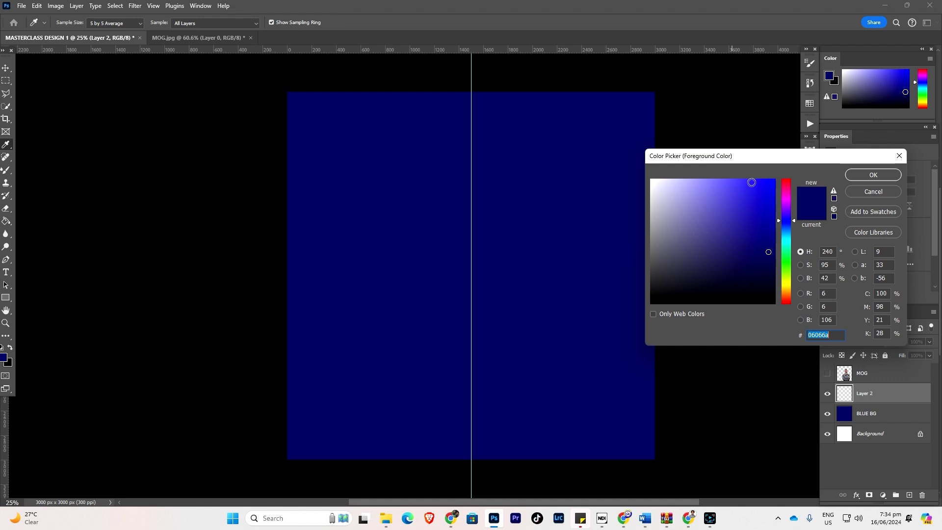
{"action": "left_click", "coordinate": [749, 182]}
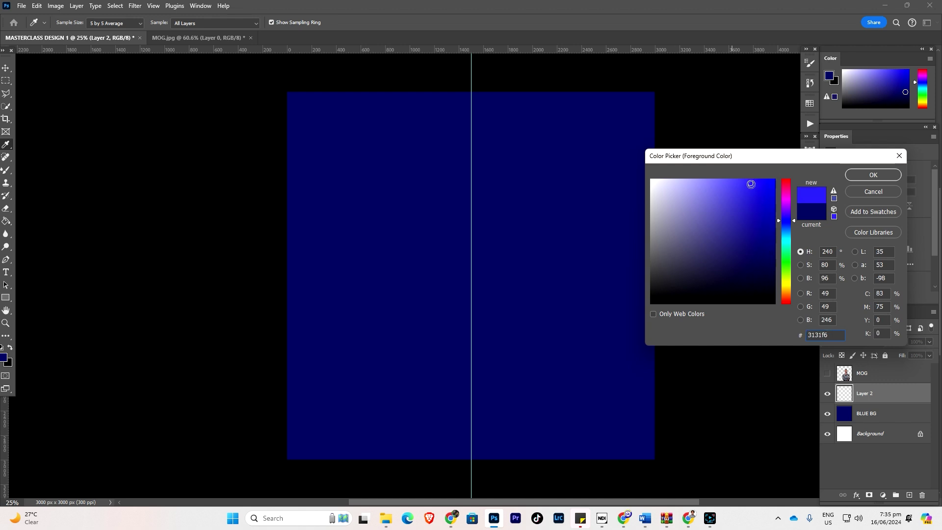
{"action": "left_click", "coordinate": [751, 182]}
{"action": "left_click_drag", "start_coordinate": [777, 220], "coordinate": [778, 223]}
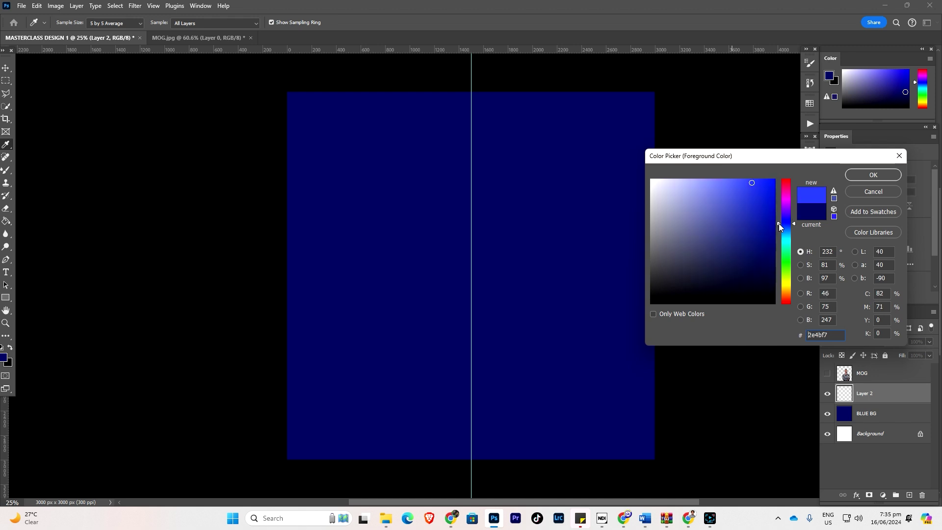
{"action": "left_click_drag", "start_coordinate": [754, 182], "coordinate": [761, 184]}
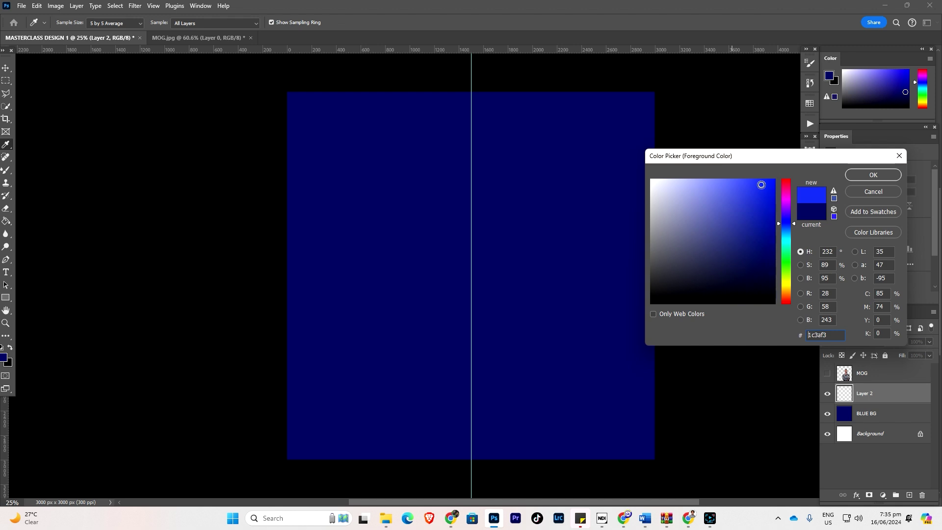
{"action": "left_click", "coordinate": [873, 175]}
{"action": "key", "text": "g"}
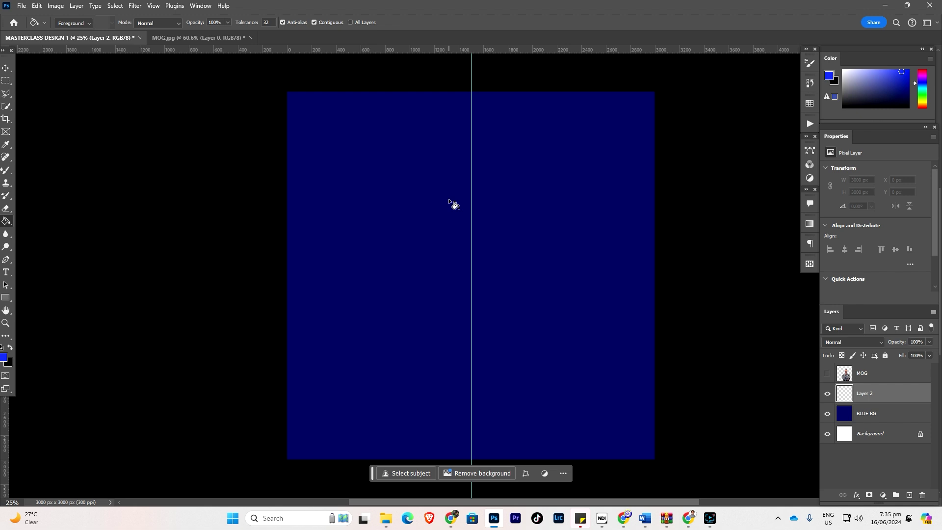
{"action": "left_click", "coordinate": [3, 358]}
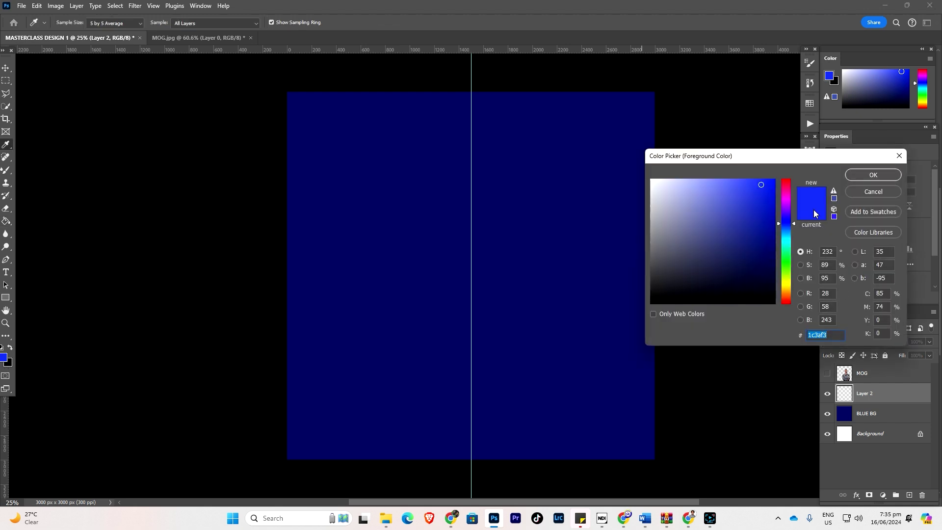
{"action": "left_click", "coordinate": [872, 176]}
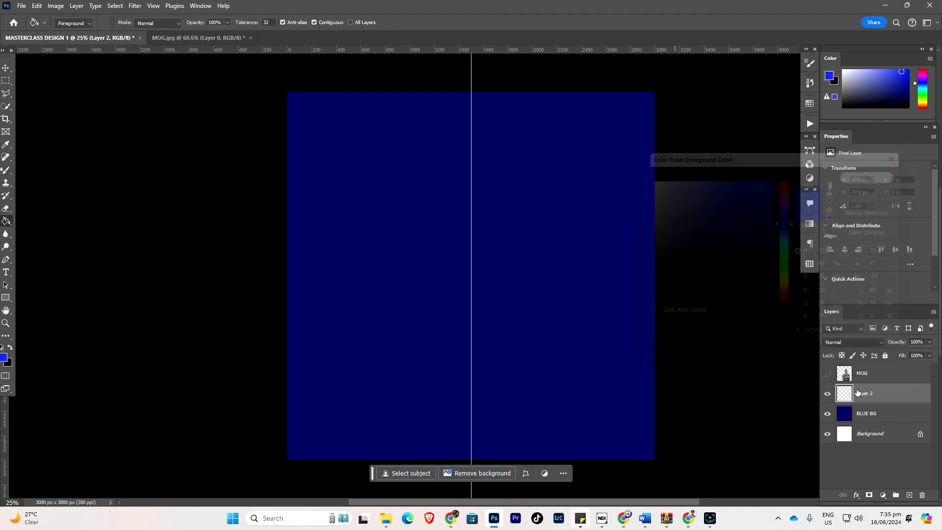
Select the BLUE BG layer and switch from the Mixer Brush to the regular Brush tool
{"action": "left_click", "coordinate": [863, 413]}
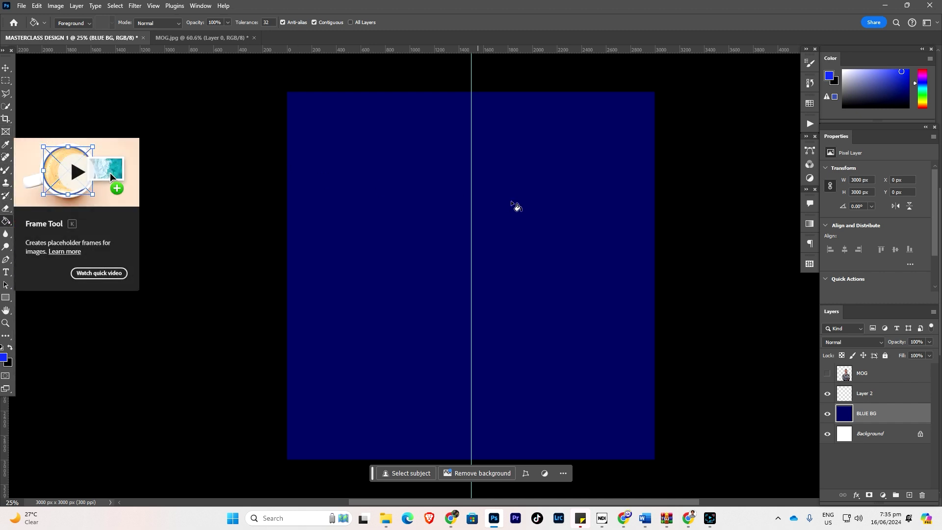
{"action": "left_click", "coordinate": [7, 171]}
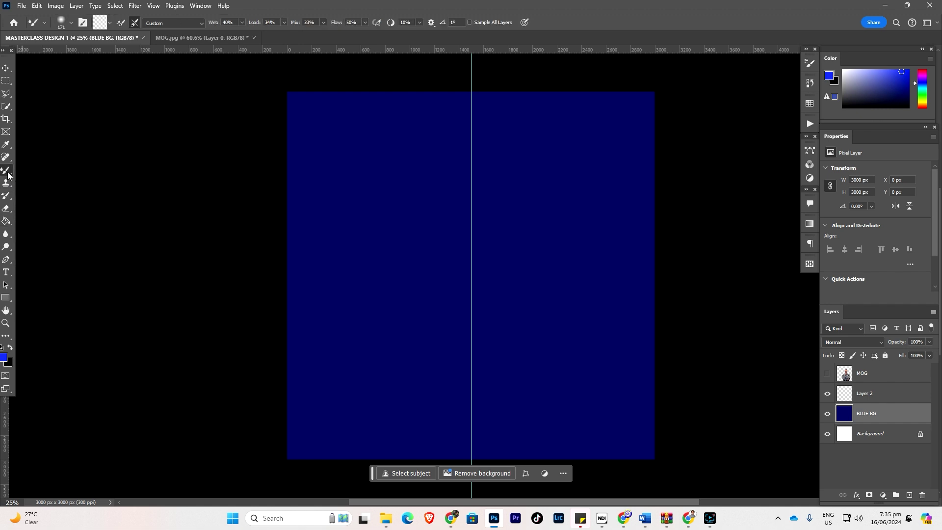
{"action": "right_click", "coordinate": [8, 170]}
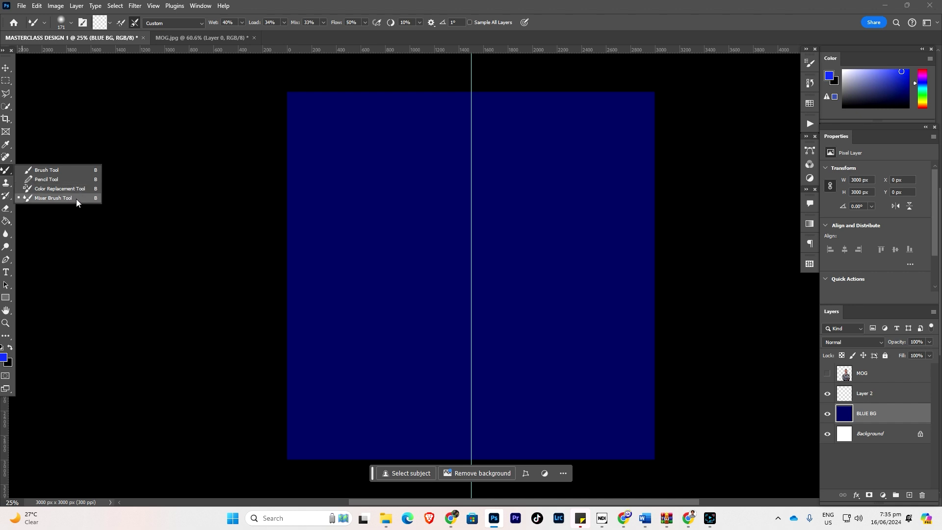
{"action": "left_click", "coordinate": [66, 169]}
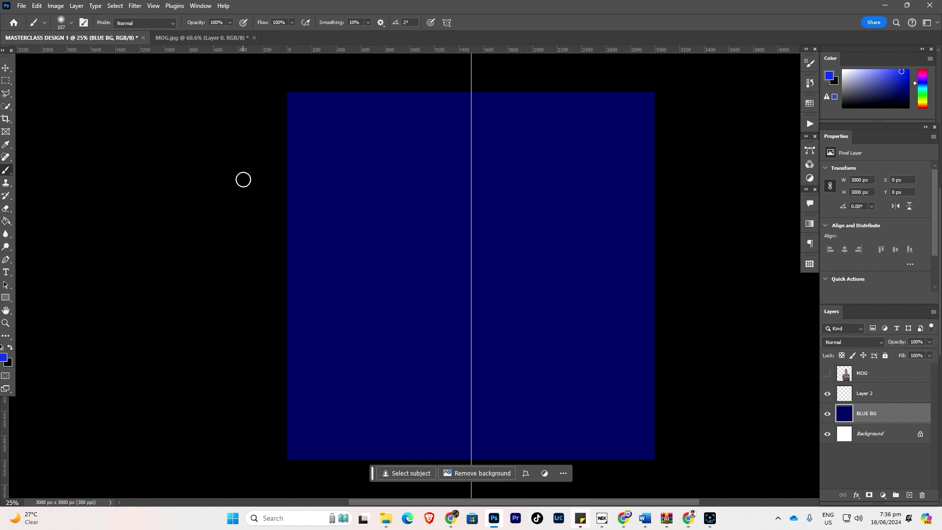
Try brush sizes of 322, 400 and 300 px for the soft round brush
{"action": "left_click", "coordinate": [72, 23]}
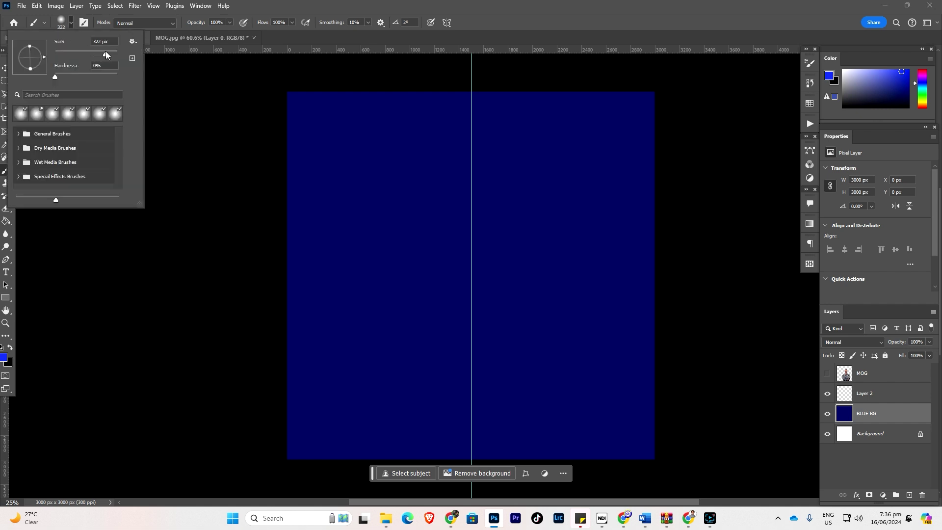
{"action": "left_click_drag", "start_coordinate": [104, 51], "coordinate": [106, 51]}
{"action": "left_click", "coordinate": [239, 174]}
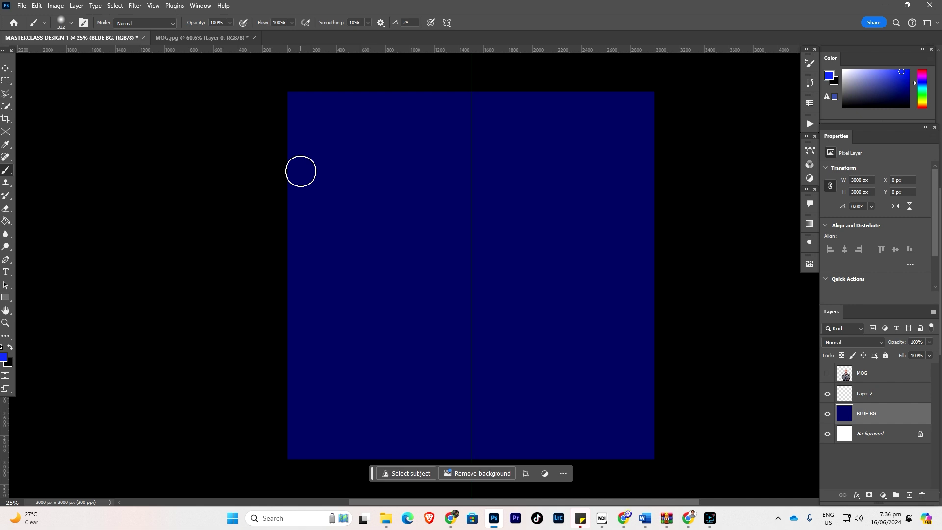
{"action": "key", "text": "bracketright"}
{"action": "key", "text": "bracketright"}
{"action": "key", "text": "bracketright"}
{"action": "key", "text": "bracketright"}
{"action": "key", "text": "bracketright"}
{"action": "key", "text": "bracketright"}
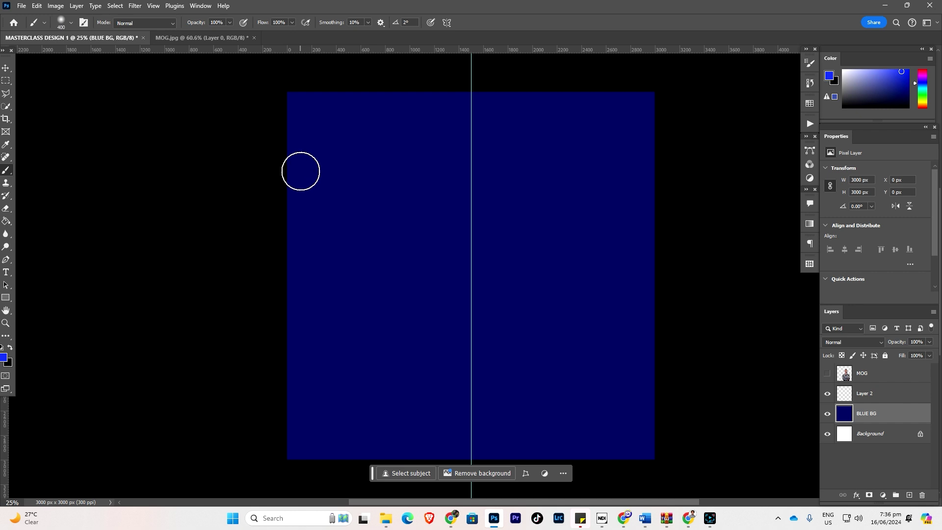
{"action": "key", "text": "bracketleft"}
{"action": "key", "text": "bracketleft"}
{"action": "key", "text": "bracketleft"}
{"action": "key", "text": "bracketleft"}
{"action": "key", "text": "bracketleft"}
{"action": "key", "text": "bracketleft"}
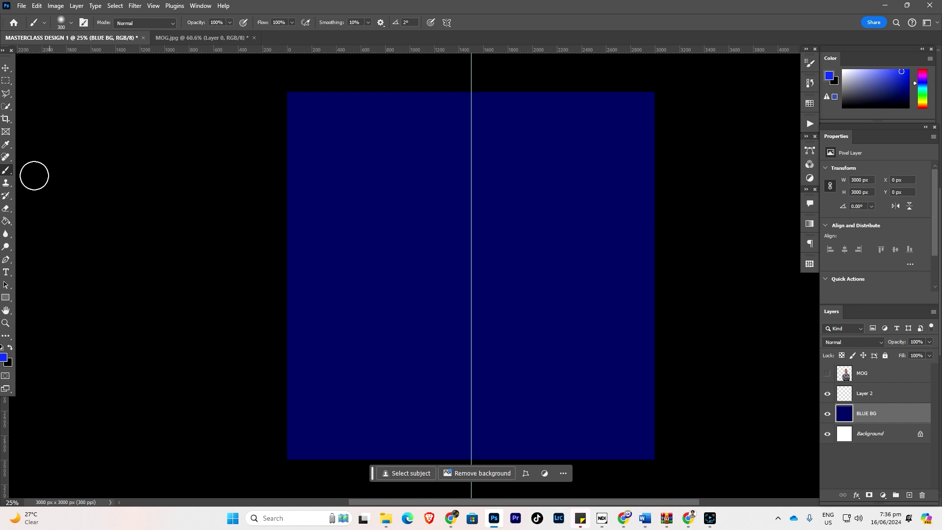
Try much larger brush sizes of 1800 and 1000 px with the regular Brush tool
{"action": "right_click", "coordinate": [8, 175]}
{"action": "left_click", "coordinate": [22, 169]}
{"action": "key", "text": "bracketright"}
{"action": "key", "text": "bracketright"}
{"action": "key", "text": "bracketright"}
{"action": "key", "text": "bracketright"}
{"action": "key", "text": "bracketright"}
{"action": "key", "text": "bracketright"}
{"action": "key", "text": "bracketright"}
{"action": "key", "text": "bracketright"}
{"action": "key", "text": "bracketright"}
{"action": "key", "text": "bracketright"}
{"action": "key", "text": "bracketright"}
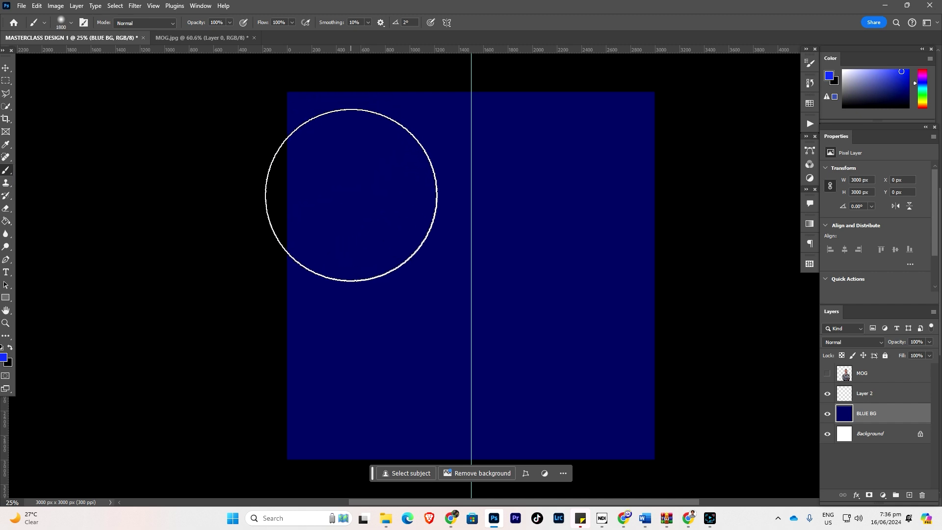
{"action": "key", "text": "bracketleft"}
{"action": "key", "text": "bracketleft"}
{"action": "key", "text": "bracketleft"}
{"action": "key", "text": "bracketleft"}
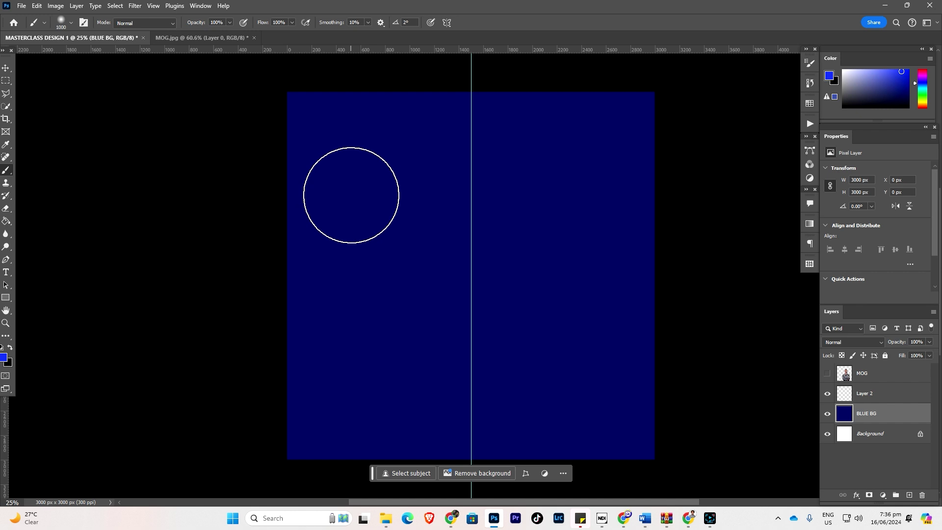
Enlarge the soft brush to 3300 px so it nearly spans the canvas
{"action": "scroll", "coordinate": [385, 231], "scroll_direction": "down", "scroll_amount": 1}
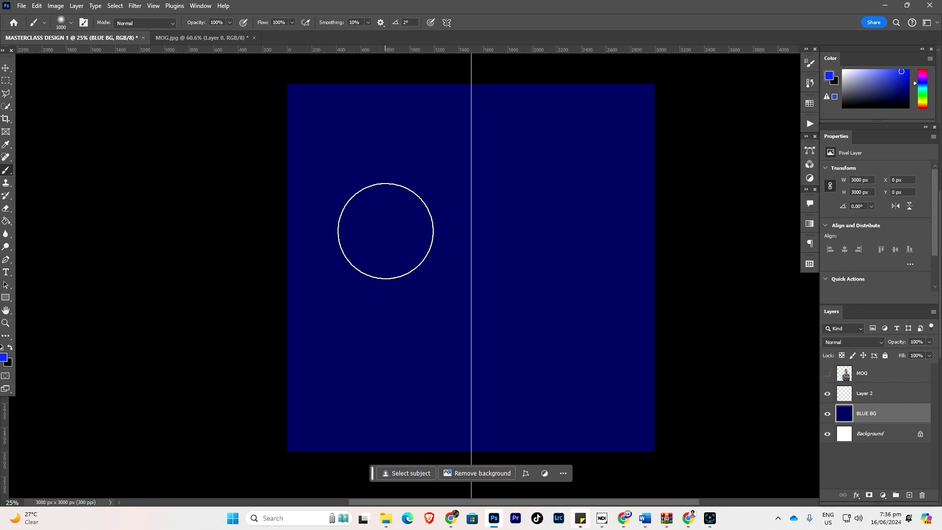
{"action": "scroll", "coordinate": [392, 231], "scroll_direction": "down", "scroll_amount": 2}
{"action": "scroll", "coordinate": [532, 269], "scroll_direction": "up", "scroll_amount": 3}
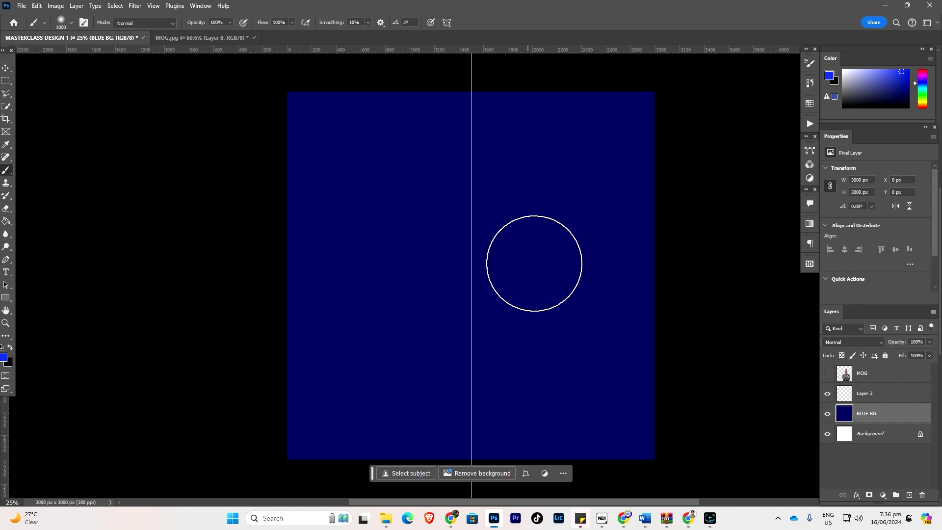
{"action": "scroll", "coordinate": [484, 286], "scroll_direction": "right", "scroll_amount": 2}
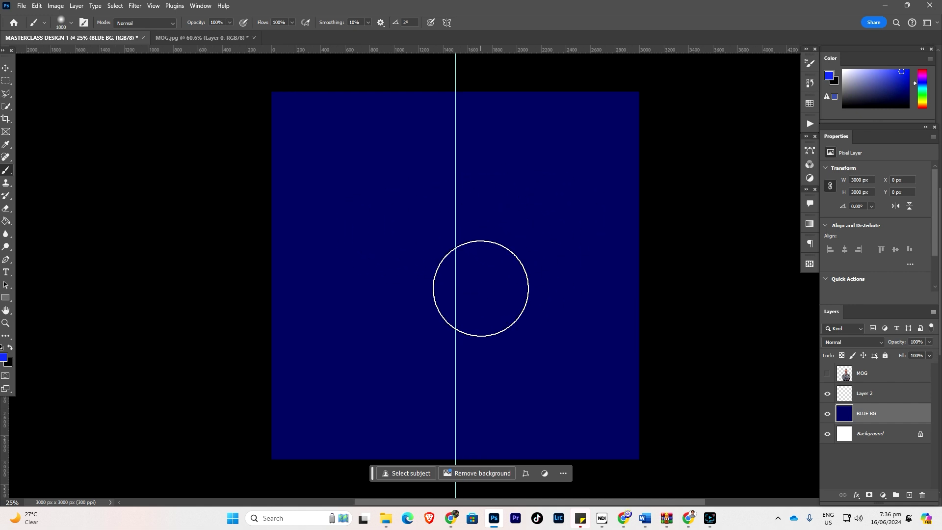
{"action": "scroll", "coordinate": [483, 286], "scroll_direction": "down", "scroll_amount": 2}
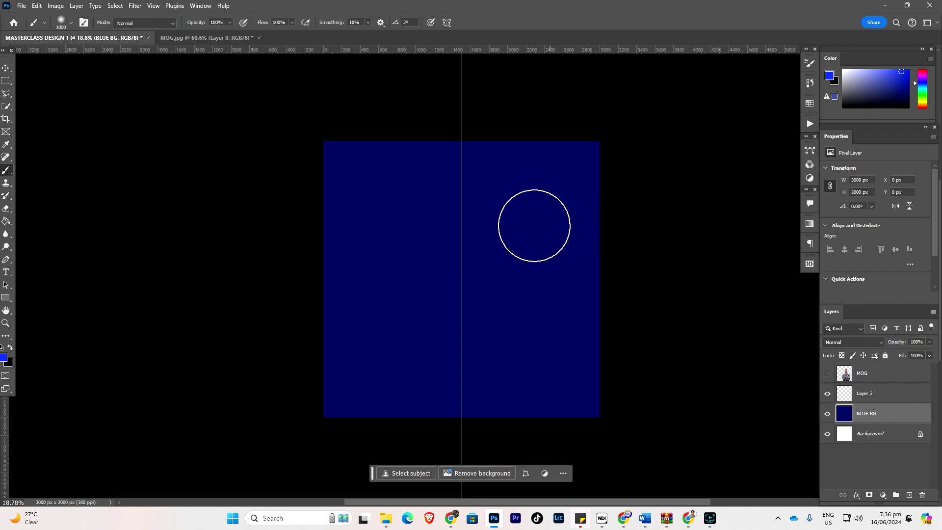
{"action": "key", "text": "bracketright"}
{"action": "key", "text": "bracketright"}
{"action": "key", "text": "bracketright"}
{"action": "key", "text": "bracketright"}
{"action": "key", "text": "bracketright"}
{"action": "key", "text": "bracketright"}
{"action": "key", "text": "bracketright"}
{"action": "key", "text": "bracketright"}
{"action": "key", "text": "bracketright"}
{"action": "key", "text": "bracketright"}
{"action": "key", "text": "bracketright"}
{"action": "key", "text": "bracketright"}
{"action": "key", "text": "bracketright"}
{"action": "key", "text": "bracketright"}
{"action": "key", "text": "bracketright"}
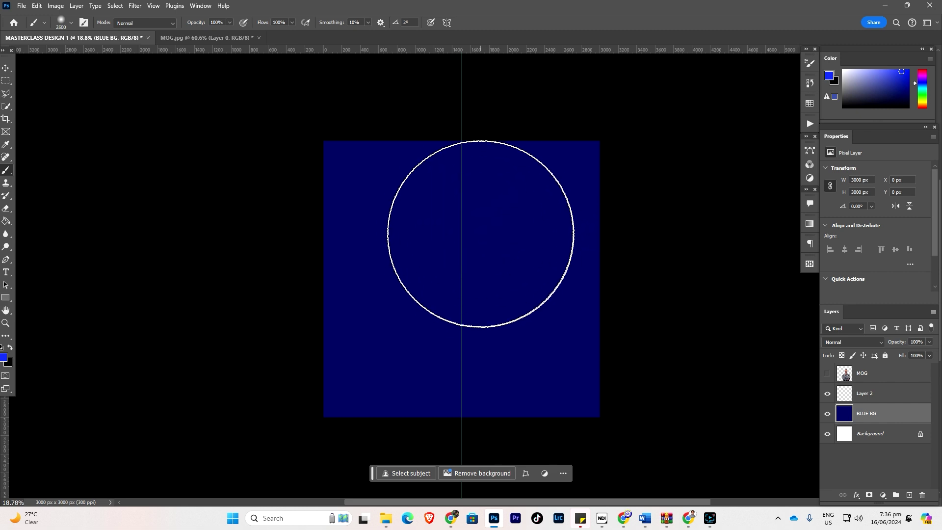
{"action": "key", "text": "bracketright"}
{"action": "key", "text": "bracketright"}
{"action": "key", "text": "bracketright"}
{"action": "key", "text": "bracketright"}
{"action": "key", "text": "bracketright"}
{"action": "key", "text": "bracketright"}
{"action": "key", "text": "bracketright"}
{"action": "key", "text": "bracketright"}
{"action": "key", "text": "bracketright"}
{"action": "key", "text": "bracketright"}
{"action": "key", "text": "bracketright"}
{"action": "key", "text": "bracketright"}
{"action": "key", "text": "bracketright"}
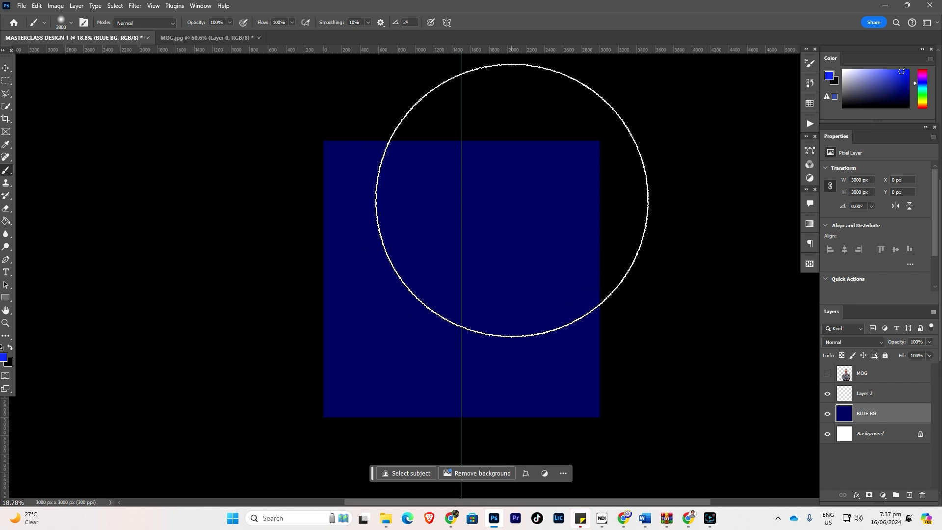
{"action": "key", "text": "bracketleft"}
{"action": "key", "text": "bracketleft"}
{"action": "key", "text": "bracketleft"}
{"action": "key", "text": "bracketleft"}
{"action": "key", "text": "bracketleft"}
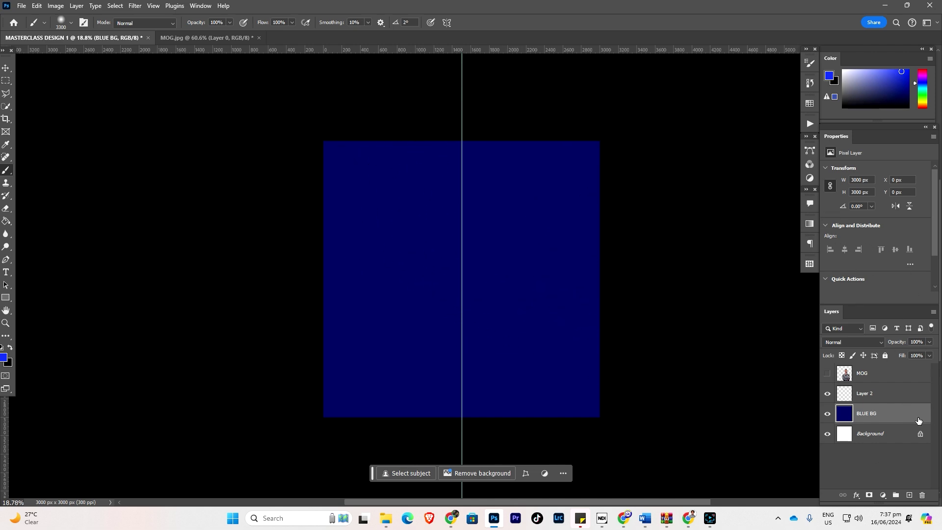
Paint a large soft bright blue glow on Layer 2 over the upper-right area of the canvas
{"action": "left_click", "coordinate": [872, 396]}
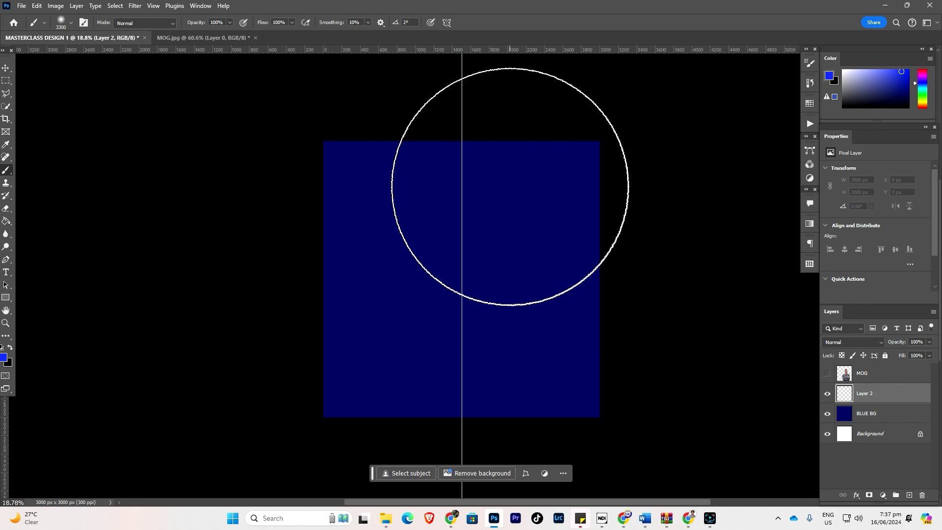
{"action": "left_click", "coordinate": [510, 186]}
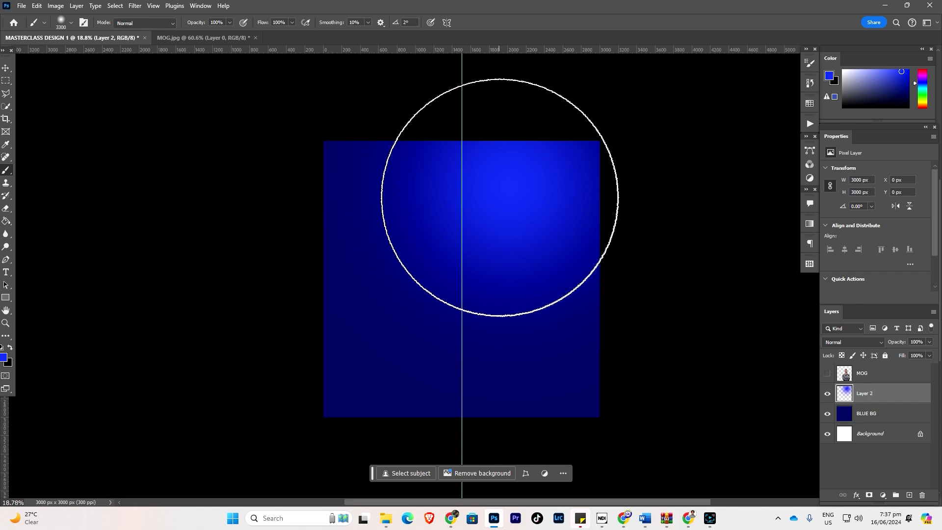
{"action": "left_click", "coordinate": [496, 194]}
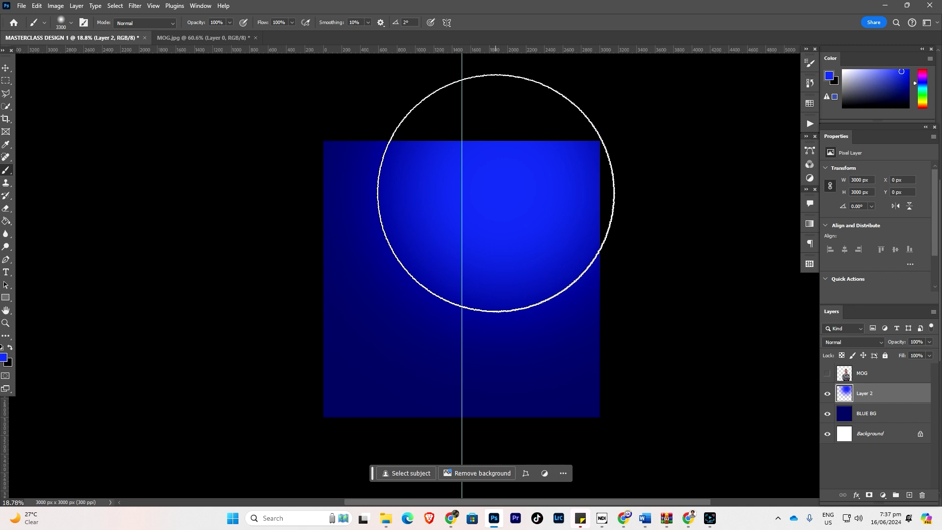
{"action": "left_click", "coordinate": [495, 193]}
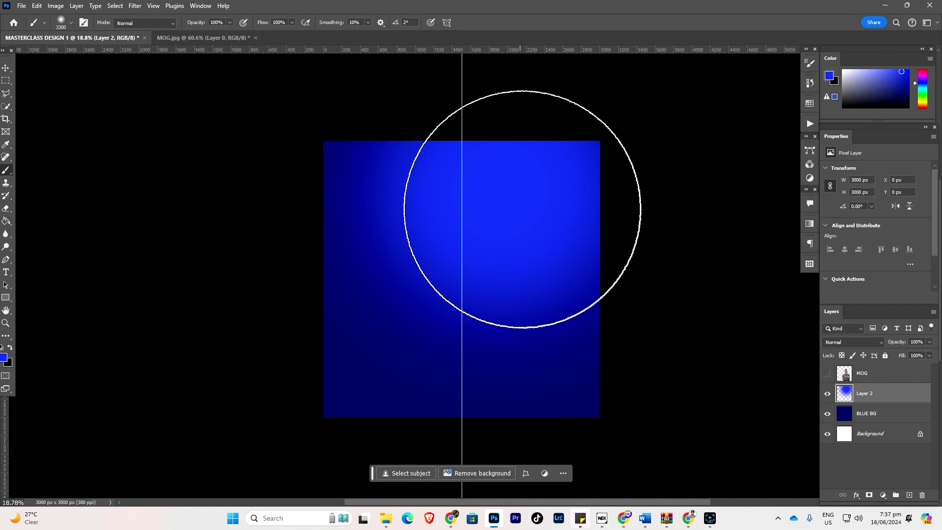
{"action": "left_click", "coordinate": [527, 208]}
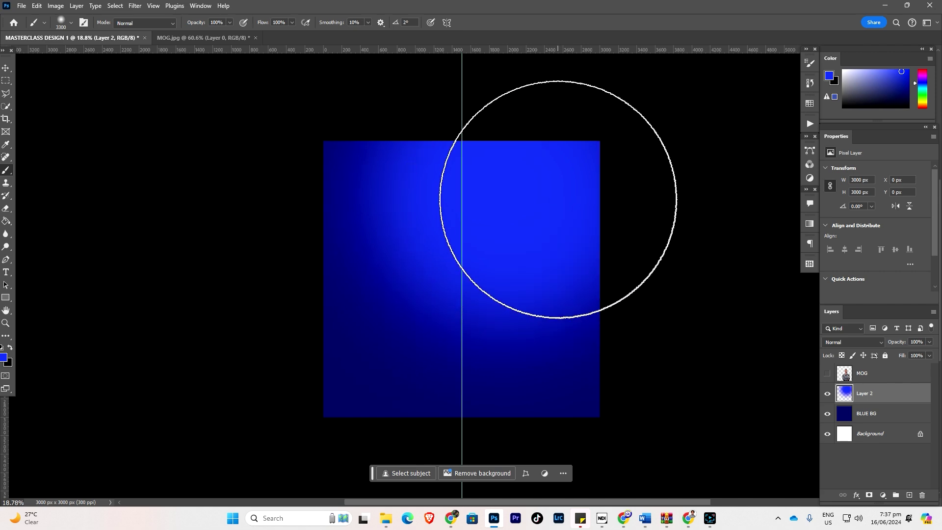
{"action": "mouse_move", "coordinate": [557, 200]}
{"action": "left_mouse_down"}
{"action": "mouse_move", "coordinate": [367, 200]}
{"action": "mouse_move", "coordinate": [440, 206]}
{"action": "left_mouse_up"}
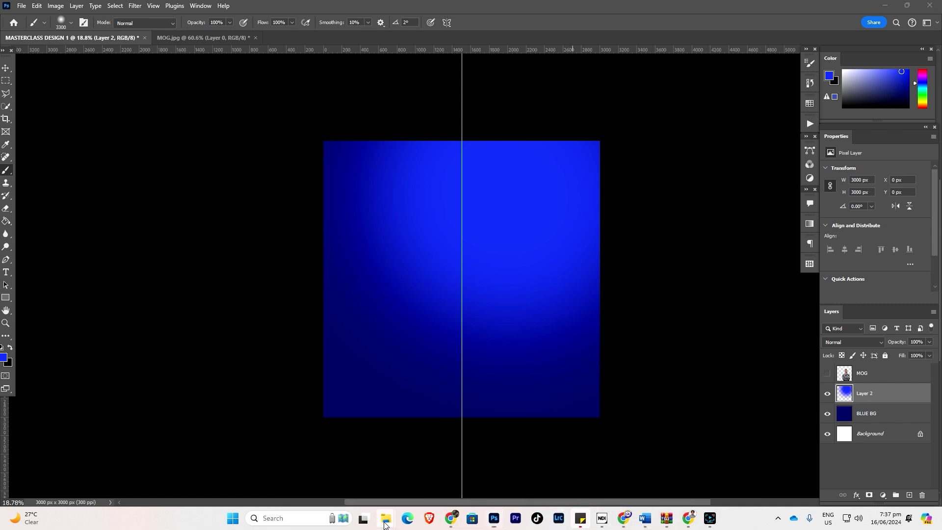
{"action": "left_click", "coordinate": [414, 476]}
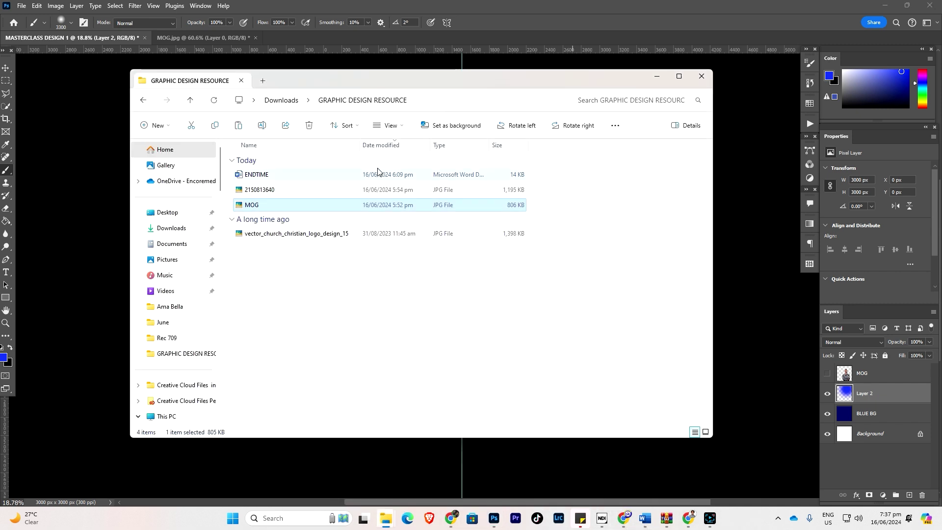
{"action": "left_click", "coordinate": [277, 193]}
{"action": "double_click", "coordinate": [279, 192]}
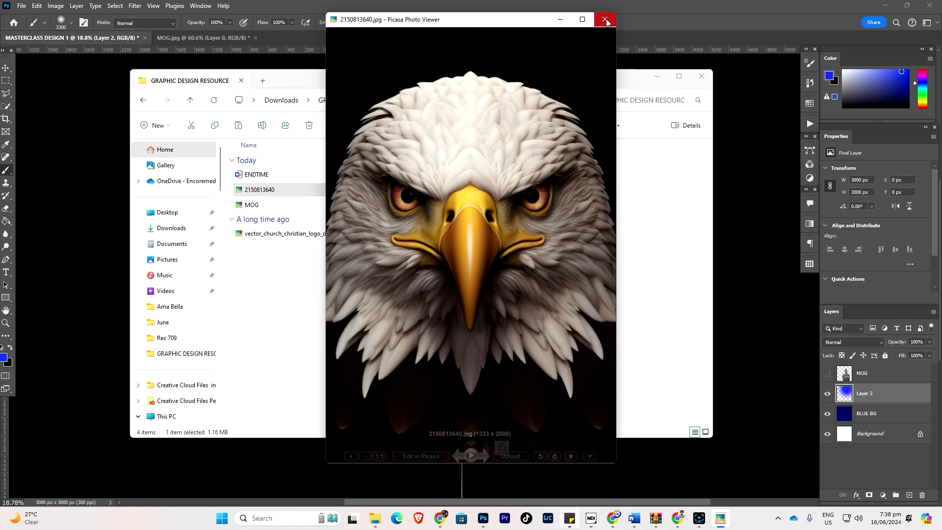
{"action": "left_click", "coordinate": [607, 17]}
{"action": "left_click", "coordinate": [280, 191]}
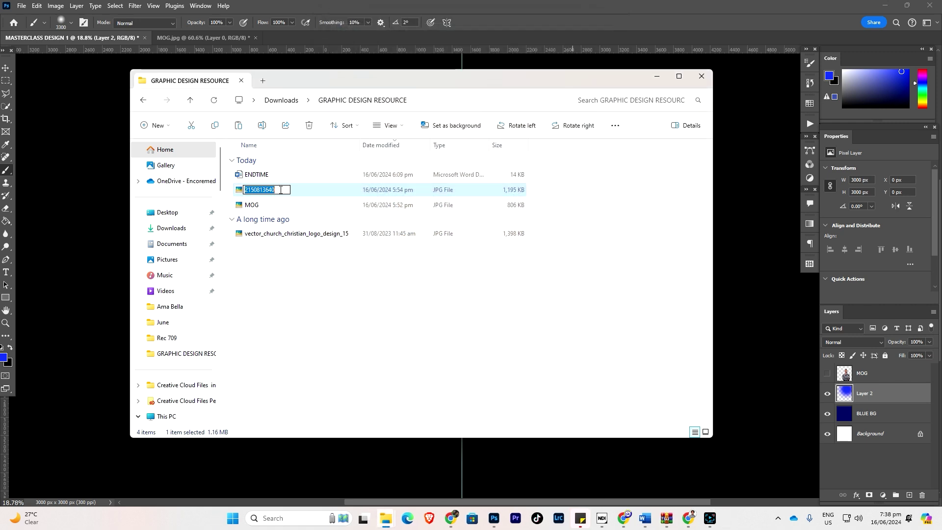
{"action": "left_click", "coordinate": [314, 195]}
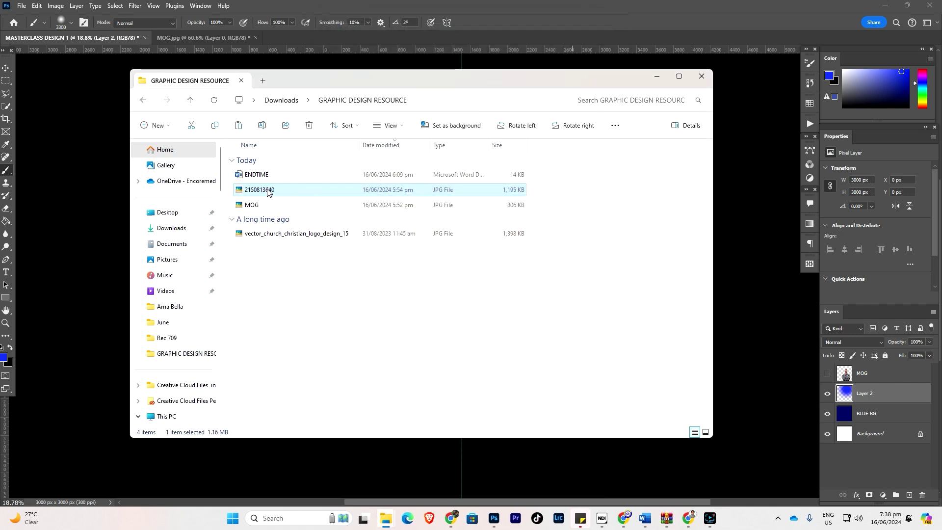
{"action": "left_click_drag", "start_coordinate": [268, 191], "coordinate": [559, 255]}
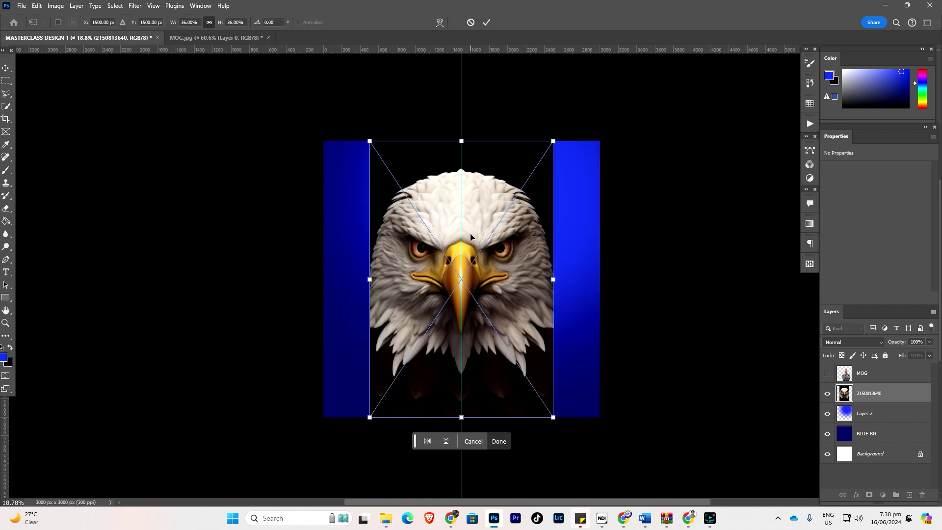
{"action": "key", "text": "Escape"}
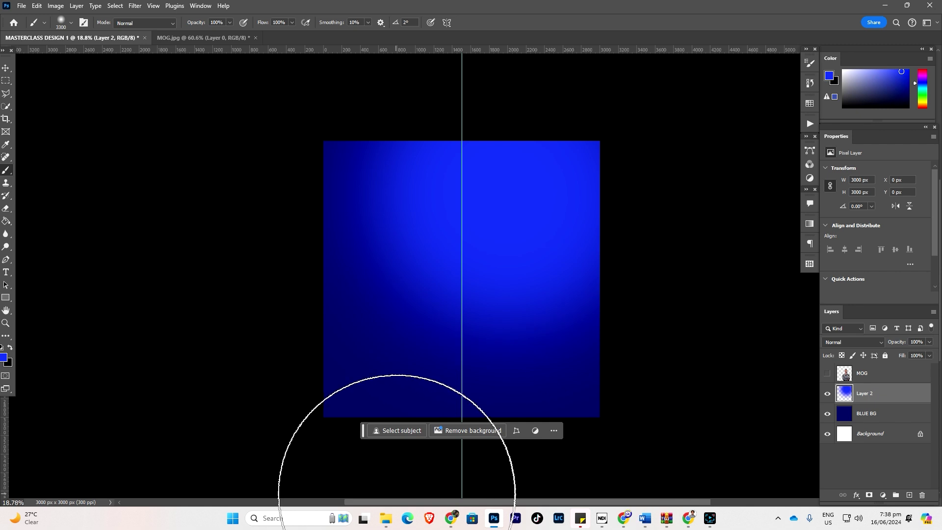
{"action": "mouse_move", "coordinate": [387, 519]}
{"action": "left_click", "coordinate": [407, 454]}
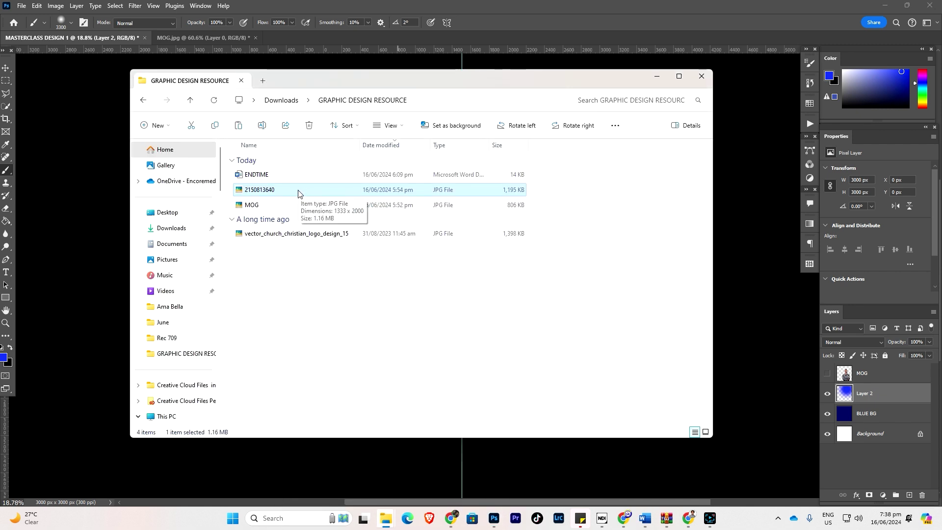
{"action": "left_click_drag", "start_coordinate": [299, 191], "coordinate": [752, 287]}
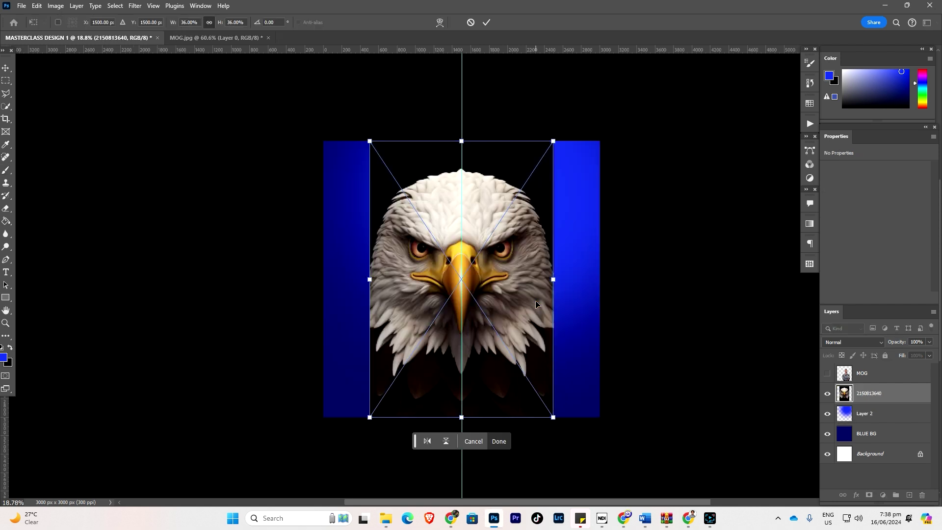
{"action": "key", "text": "Return"}
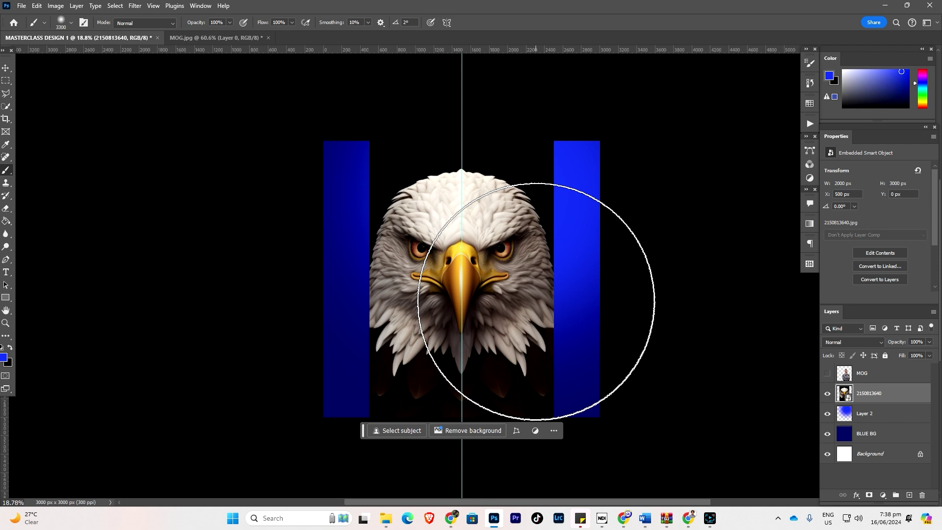
{"action": "key", "text": "ctrl+z"}
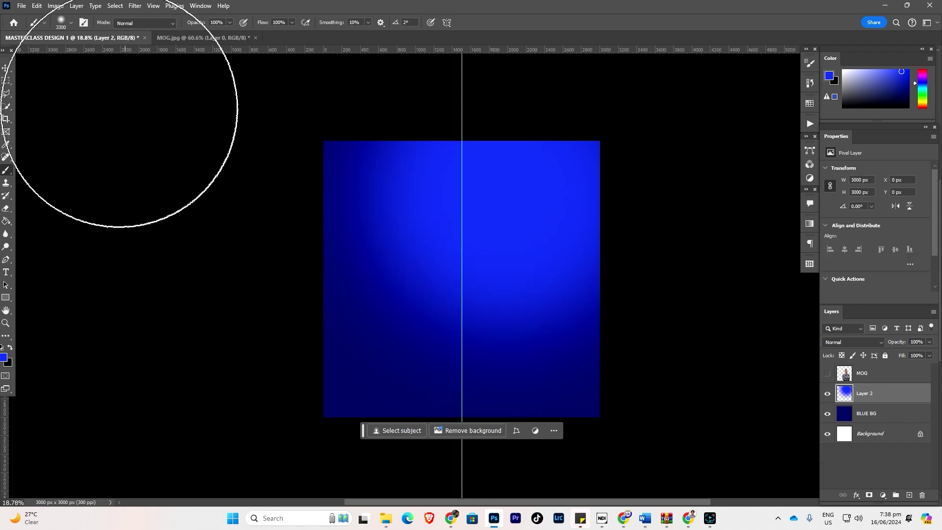
{"action": "left_click", "coordinate": [22, 6]}
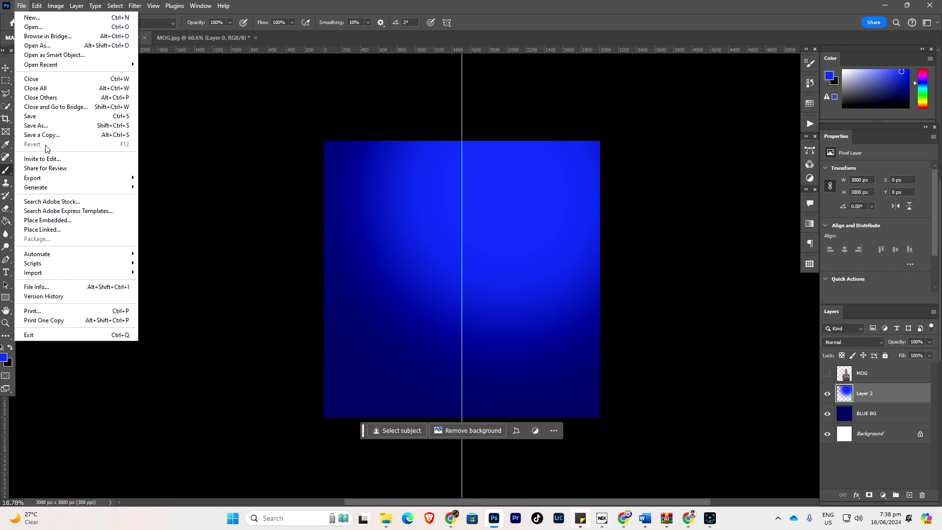
{"action": "left_click", "coordinate": [57, 221]}
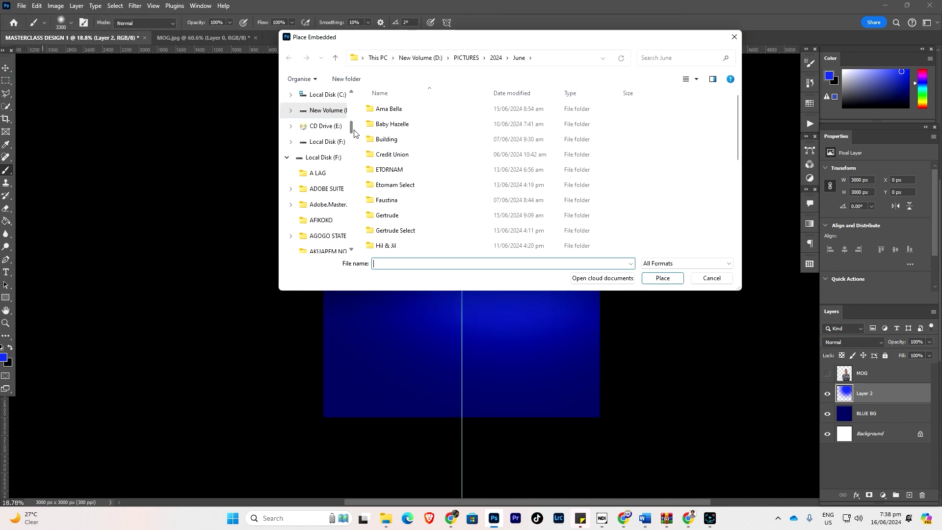
{"action": "left_click_drag", "start_coordinate": [351, 130], "coordinate": [351, 118]}
{"action": "left_click", "coordinate": [348, 175]}
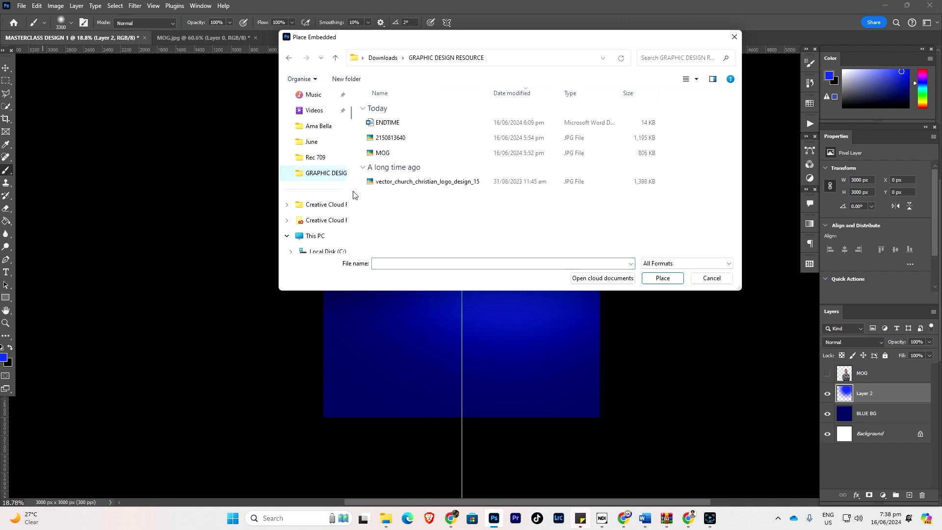
{"action": "left_click", "coordinate": [388, 139]}
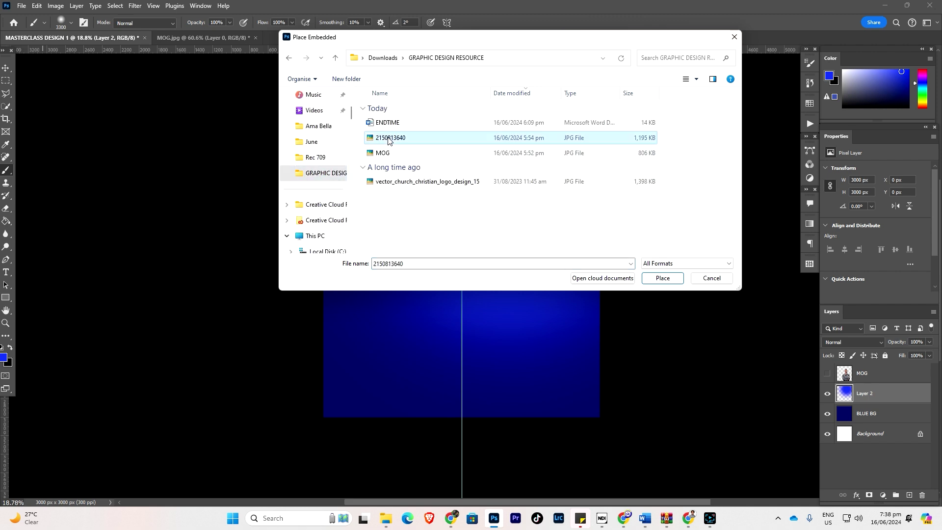
{"action": "left_click", "coordinate": [663, 279]}
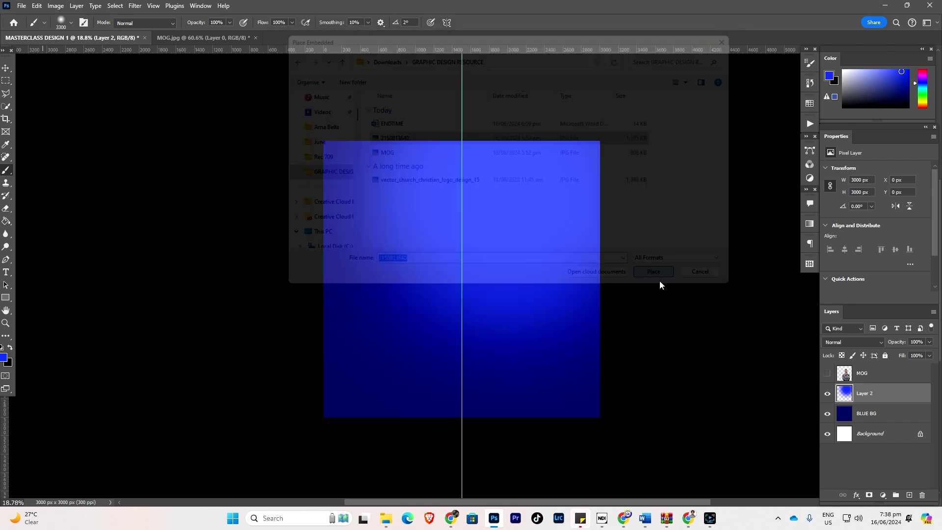
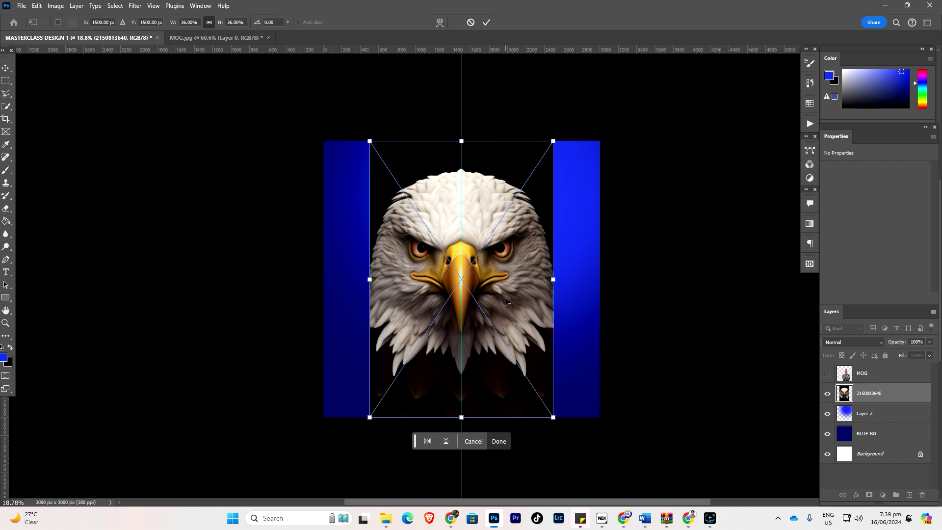
{"action": "key", "text": "Escape"}
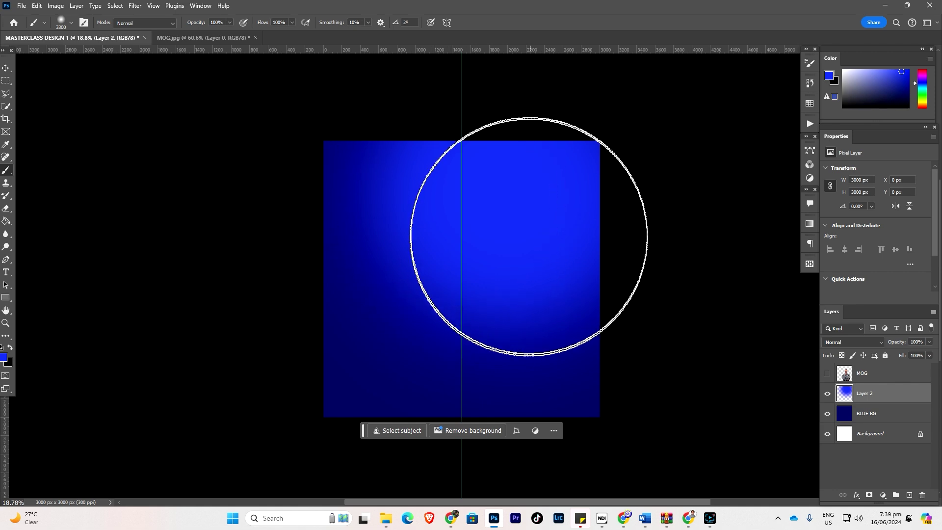
{"action": "left_click", "coordinate": [21, 6]}
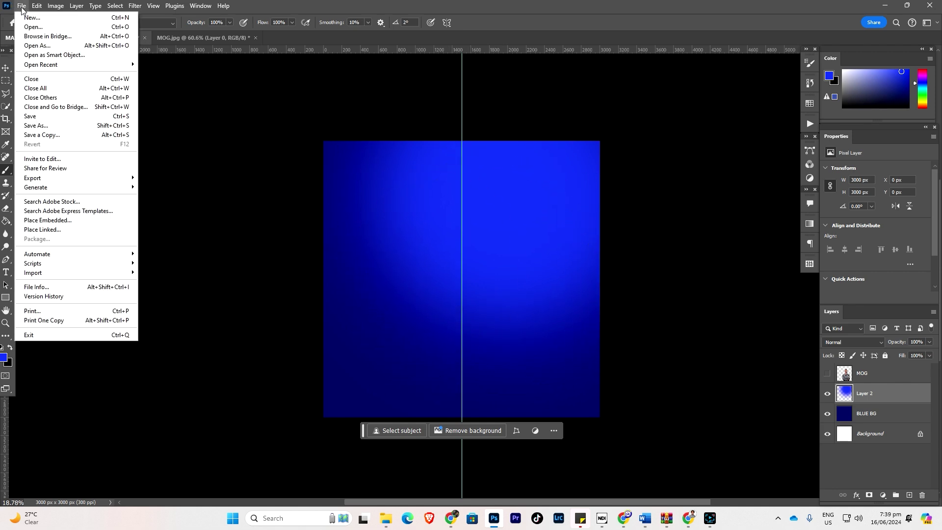
{"action": "left_click", "coordinate": [53, 223]}
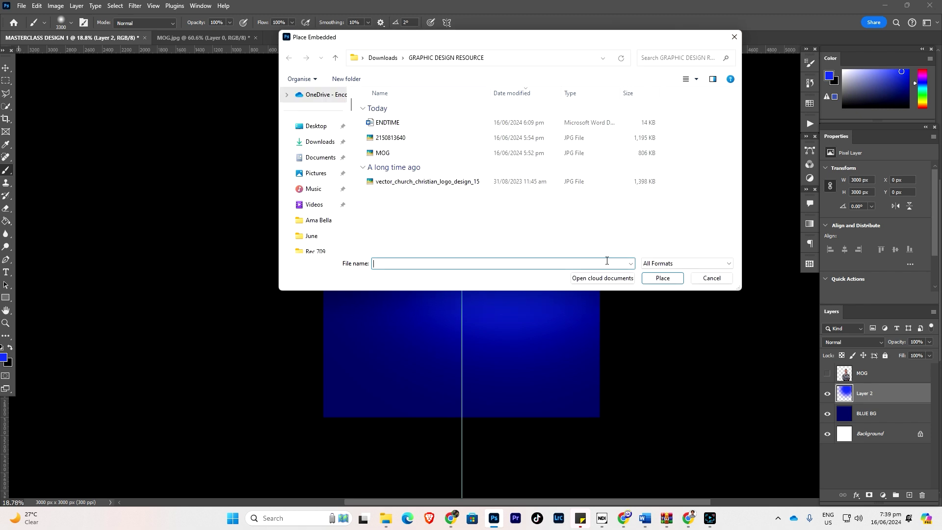
{"action": "left_click", "coordinate": [383, 139]}
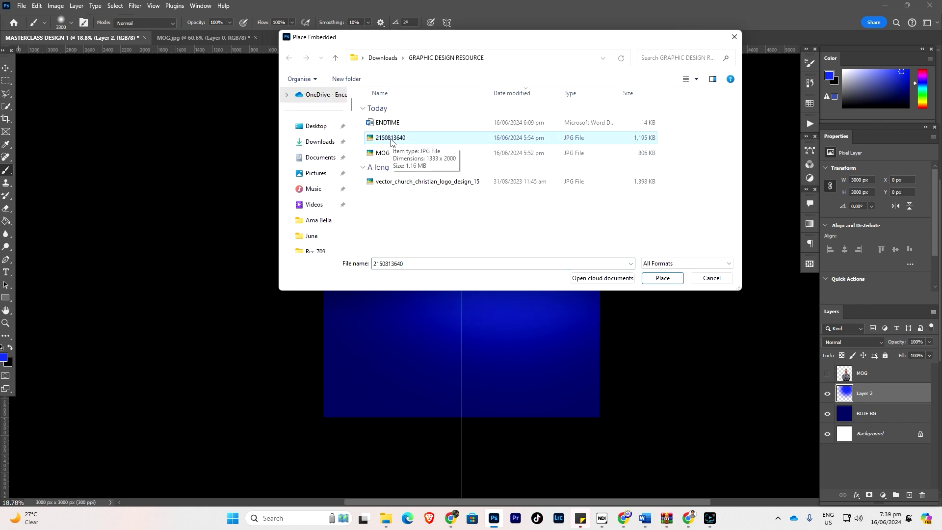
{"action": "left_click", "coordinate": [696, 79]}
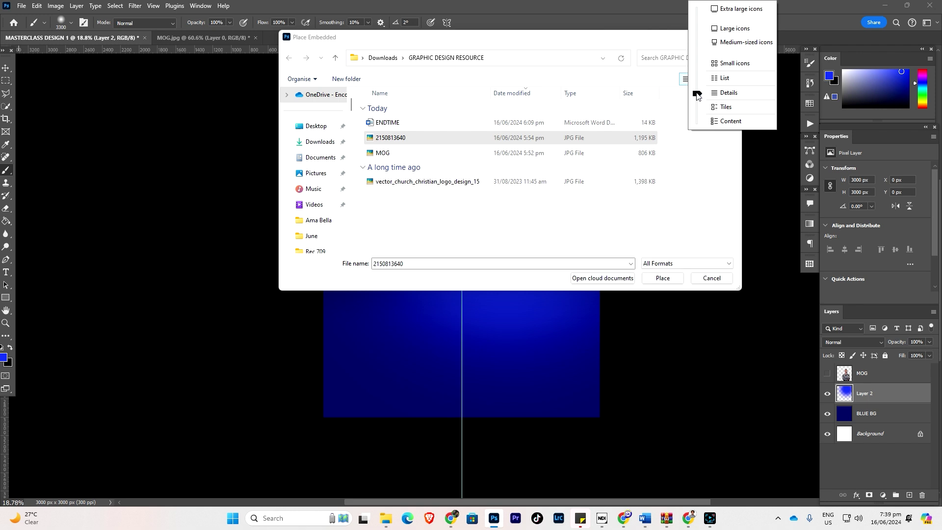
{"action": "left_click_drag", "start_coordinate": [696, 94], "coordinate": [704, 23]}
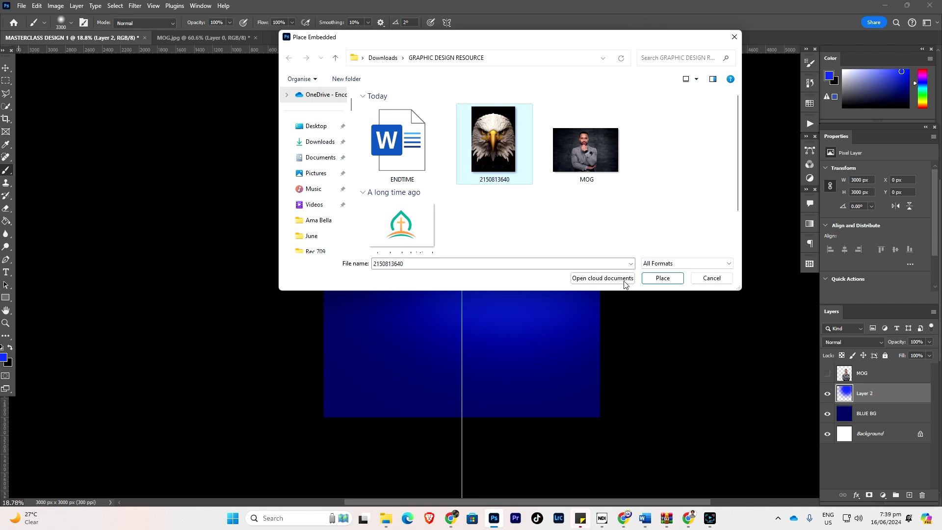
{"action": "left_click", "coordinate": [662, 278]}
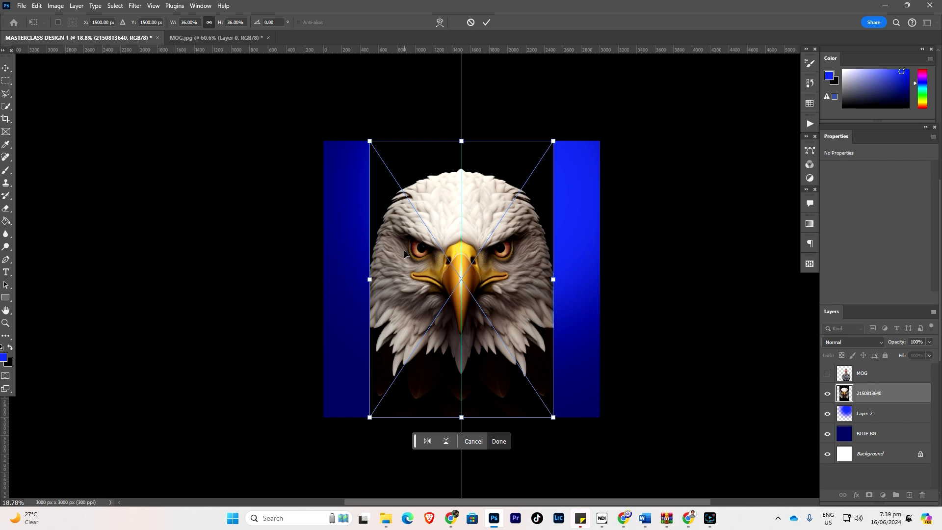
{"action": "key", "text": "Return"}
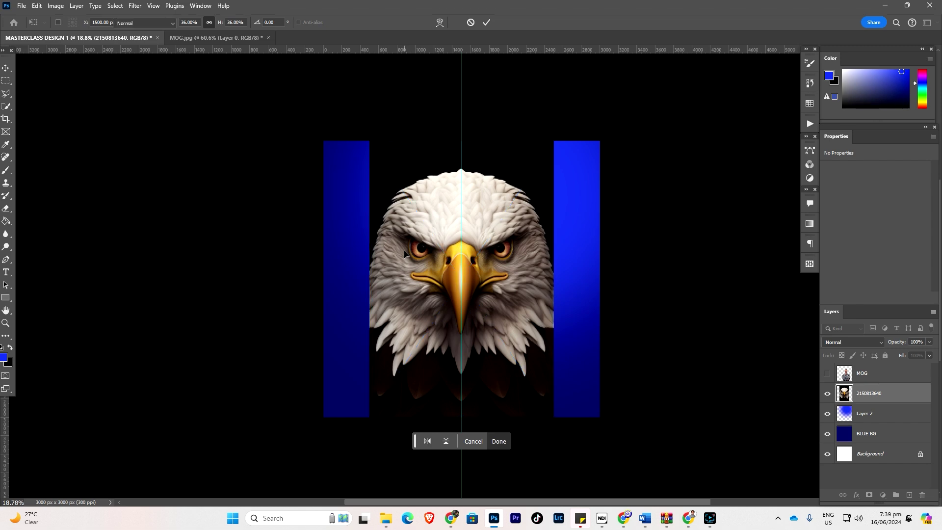
Move the eagle image straight up with the Move tool to about Y -250 px, keeping it horizontally centred
{"action": "key", "text": "b"}
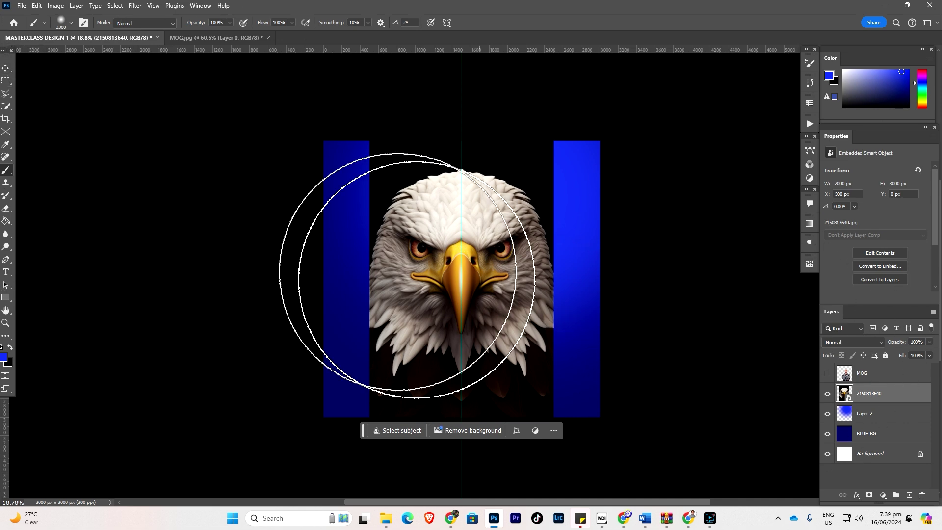
{"action": "left_click", "coordinate": [6, 70]}
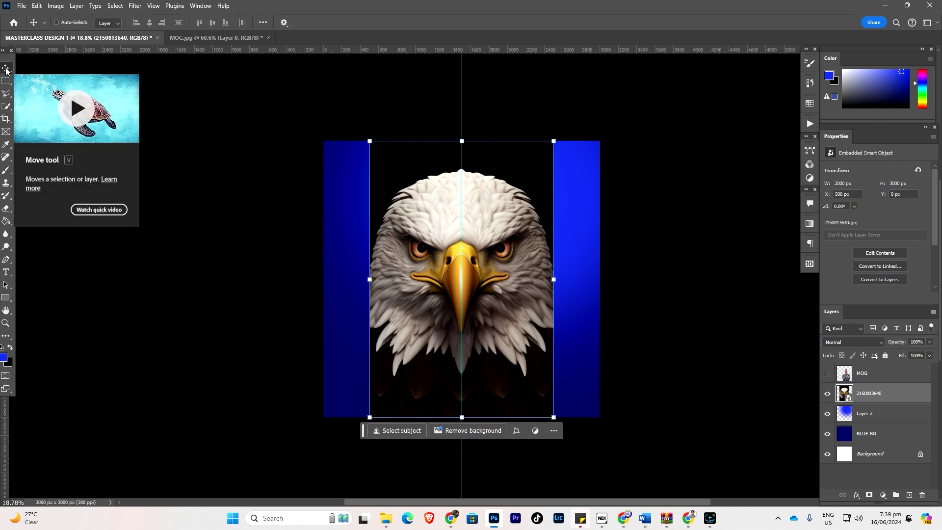
{"action": "right_click", "coordinate": [6, 70]}
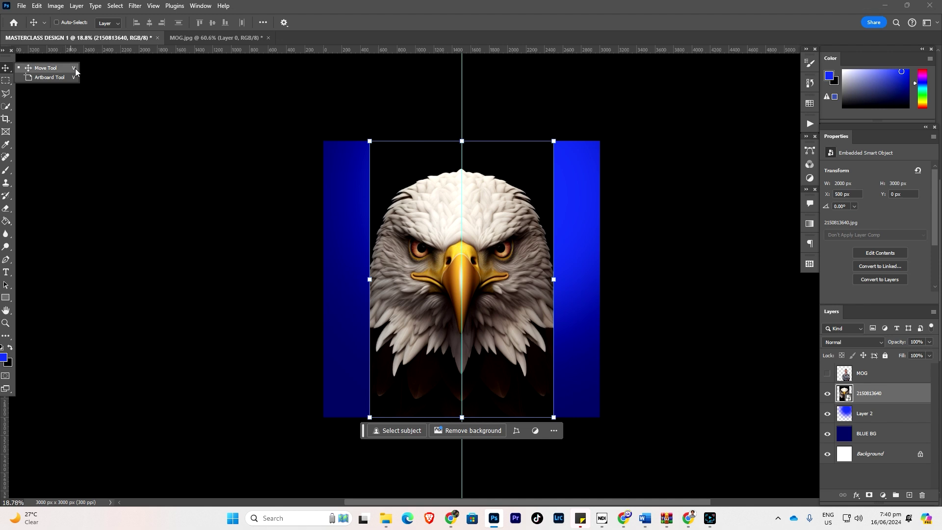
{"action": "left_click", "coordinate": [4, 68]}
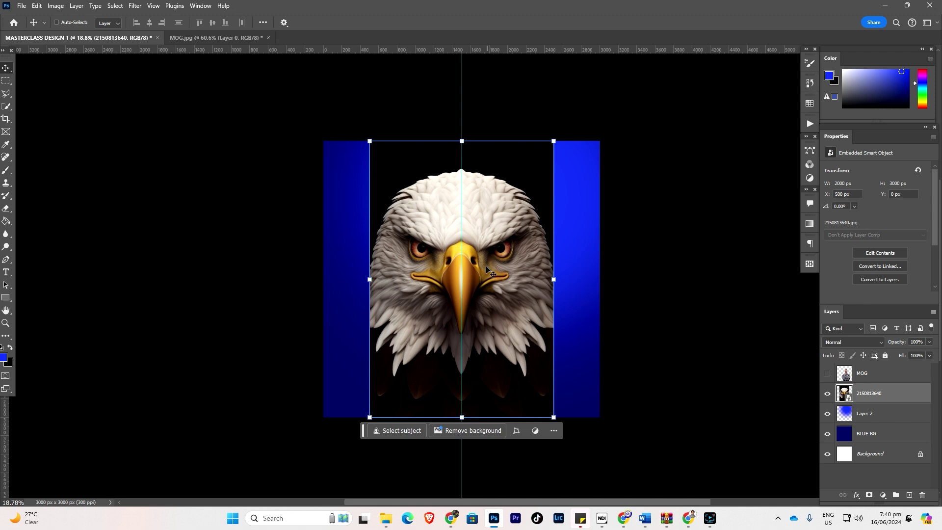
{"action": "mouse_move", "coordinate": [486, 260]}
{"action": "left_mouse_down"}
{"action": "mouse_move", "coordinate": [489, 231]}
{"action": "mouse_move", "coordinate": [485, 259]}
{"action": "left_mouse_up"}
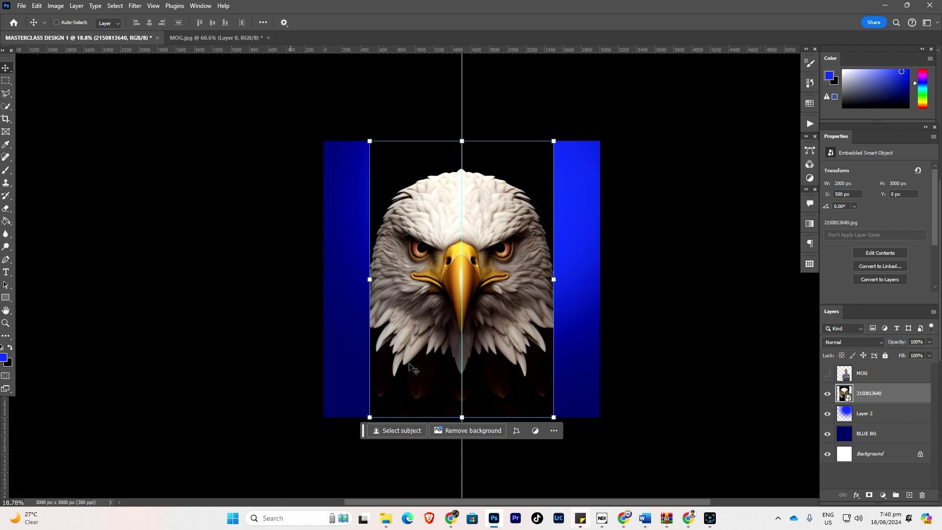
{"action": "left_click_drag", "start_coordinate": [503, 318], "coordinate": [503, 289]}
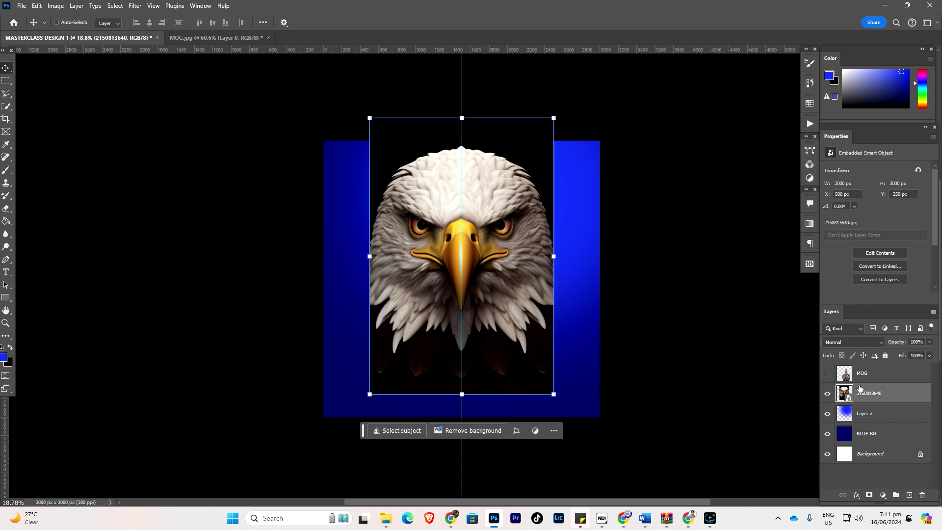
{"action": "right_click", "coordinate": [895, 396]}
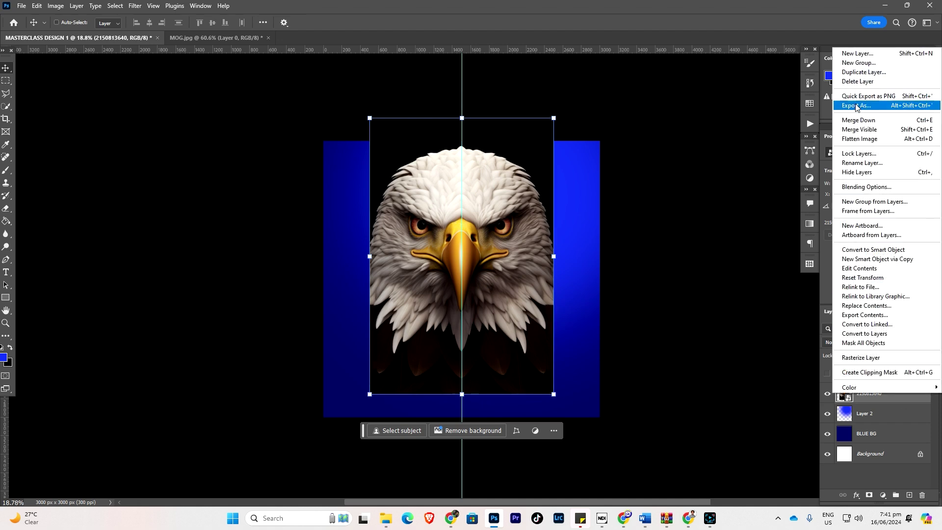
{"action": "left_click", "coordinate": [862, 72]}
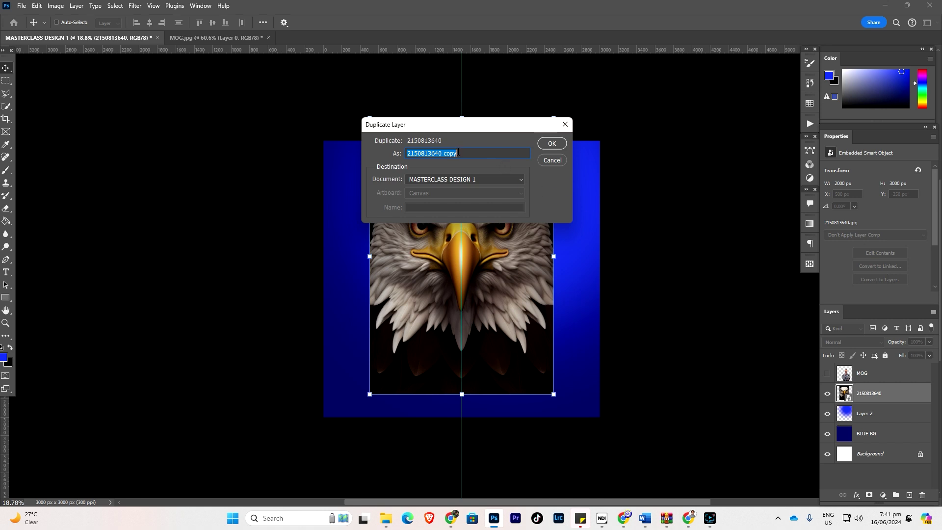
{"action": "type", "text": "eagle 2"}
{"action": "left_click", "coordinate": [552, 143]}
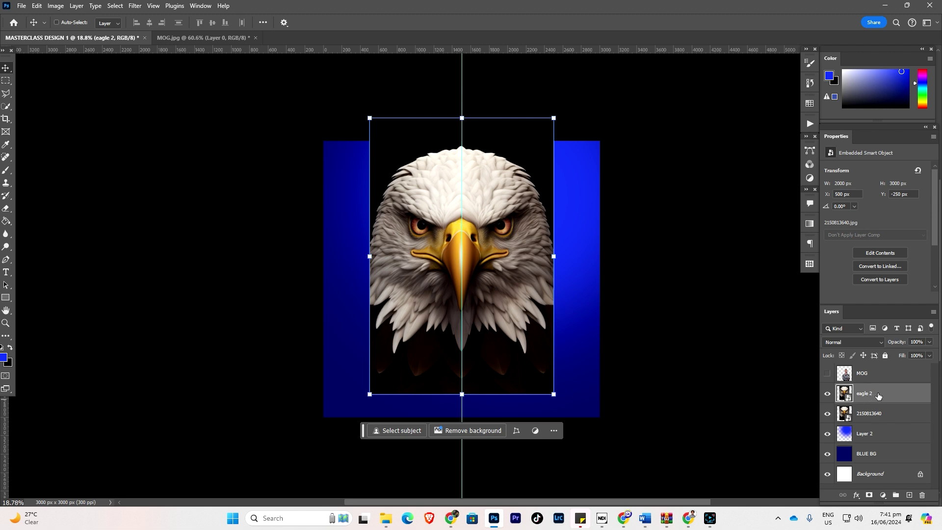
Move the eagle 2 copy about 80 px to the right and 171 px down from the original eagle
{"action": "left_click", "coordinate": [863, 416]}
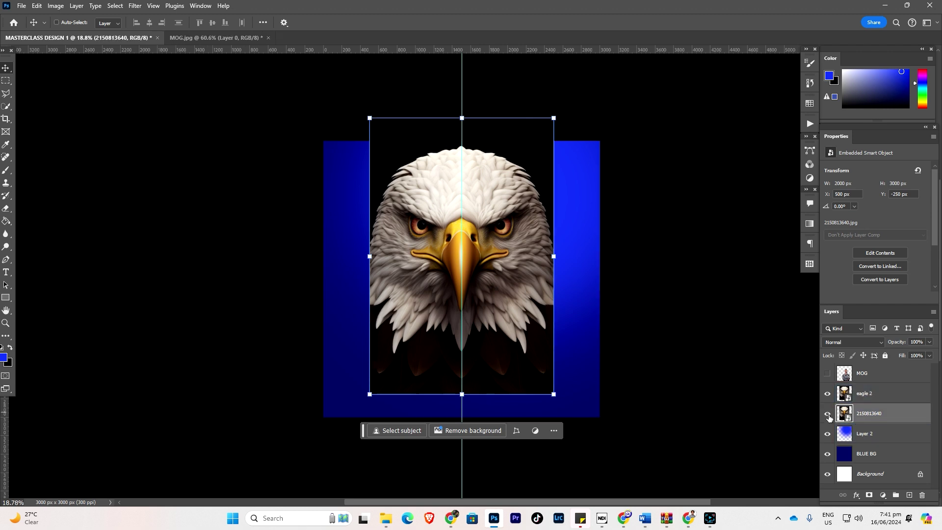
{"action": "left_click", "coordinate": [877, 398]}
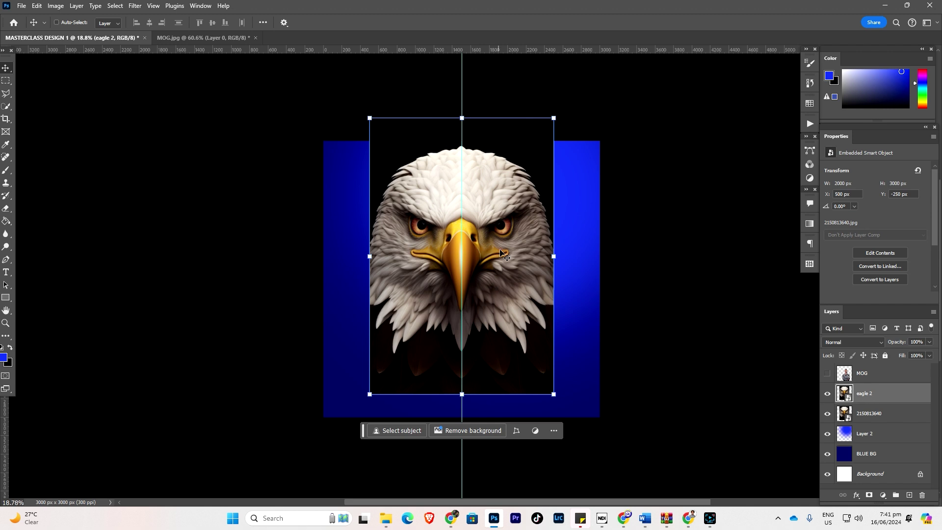
{"action": "left_click", "coordinate": [526, 270]}
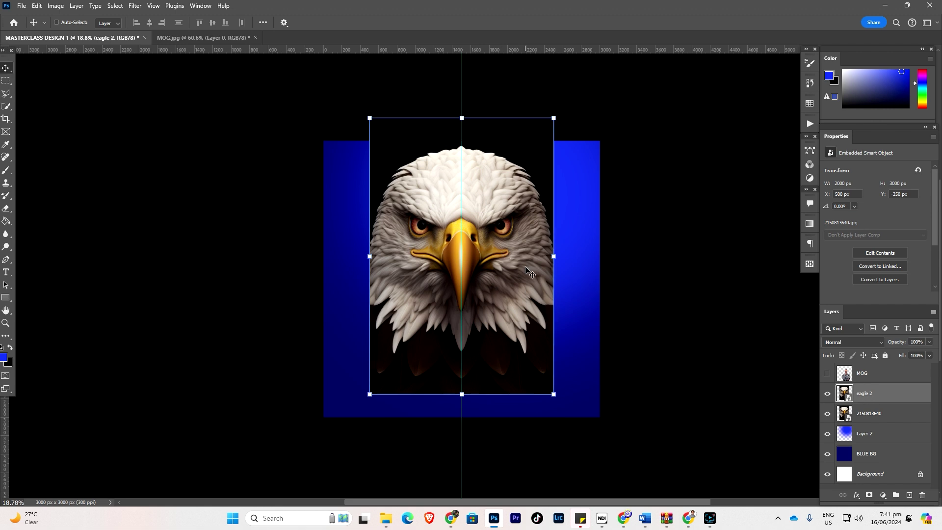
{"action": "mouse_move", "coordinate": [526, 270]}
{"action": "left_mouse_down"}
{"action": "mouse_move", "coordinate": [701, 258]}
{"action": "mouse_move", "coordinate": [560, 286]}
{"action": "mouse_move", "coordinate": [288, 267]}
{"action": "mouse_move", "coordinate": [443, 306]}
{"action": "mouse_move", "coordinate": [779, 341]}
{"action": "mouse_move", "coordinate": [668, 346]}
{"action": "mouse_move", "coordinate": [541, 318]}
{"action": "mouse_move", "coordinate": [532, 281]}
{"action": "left_mouse_up"}
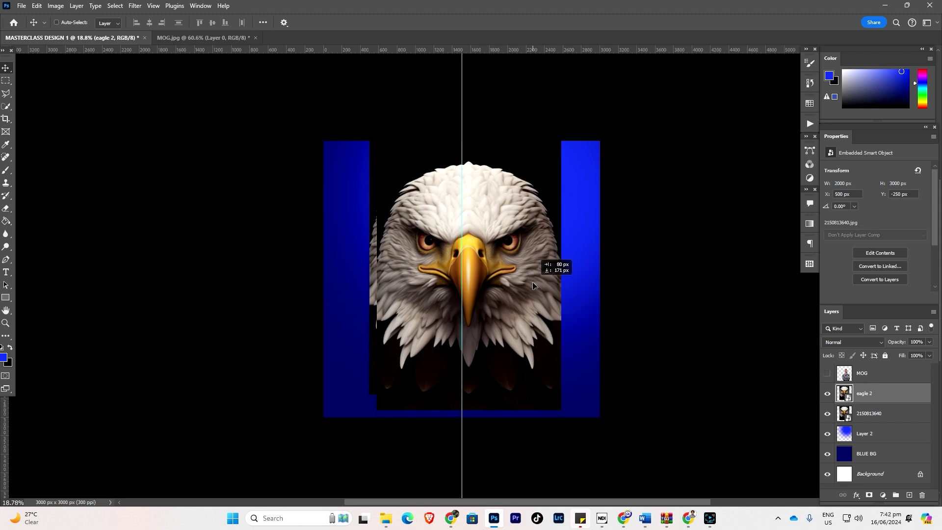
{"action": "left_click", "coordinate": [836, 434]}
{"action": "left_click", "coordinate": [833, 414]}
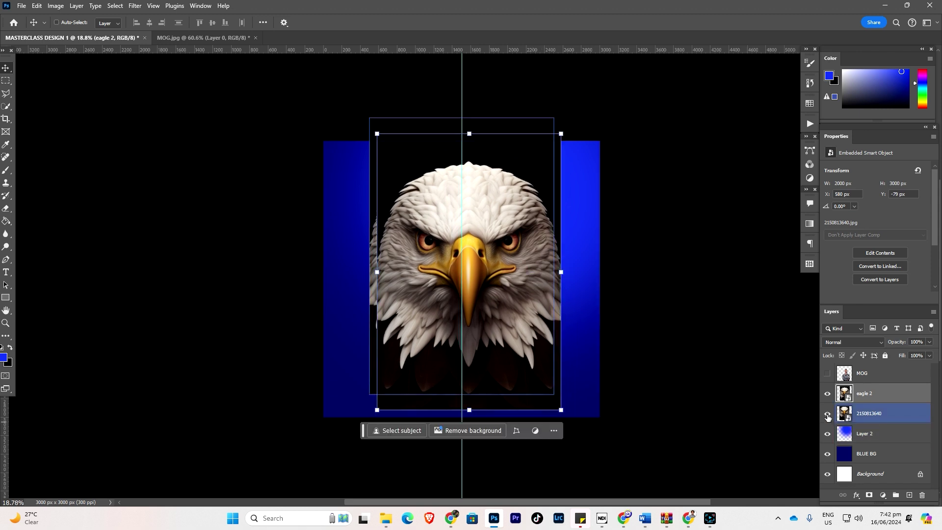
{"action": "left_click", "coordinate": [827, 417]}
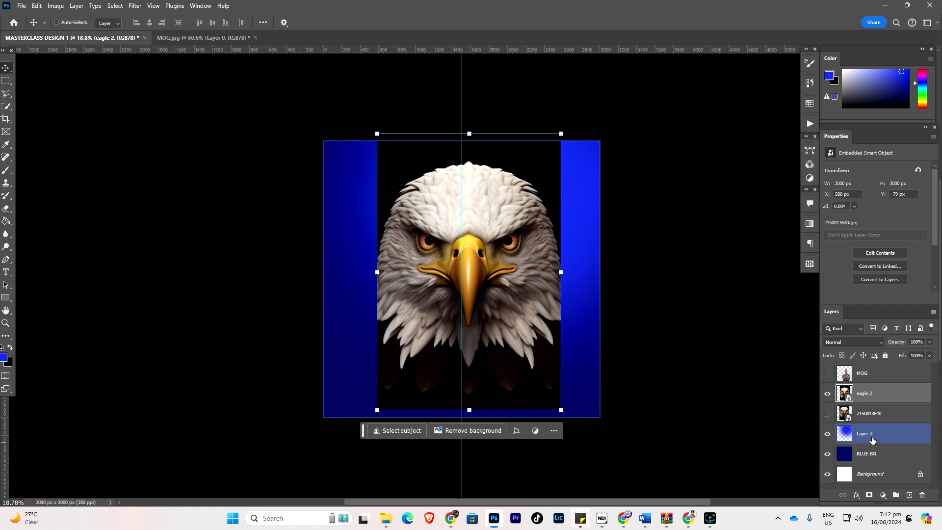
Select the Layer 2, BLUE BG and Background layers together, and unlock the Background layer
{"action": "left_click", "coordinate": [871, 437]}
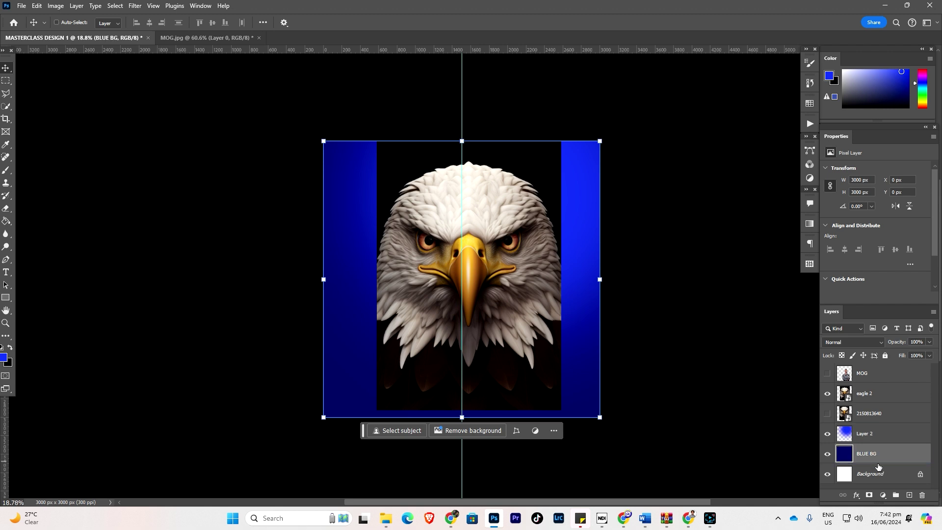
{"action": "left_click", "coordinate": [875, 473]}
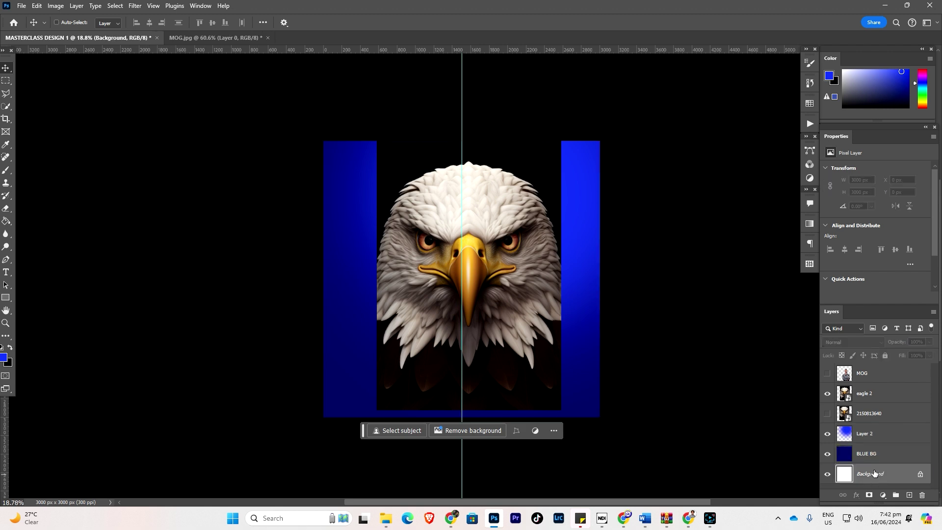
{"action": "left_click", "coordinate": [872, 437], "text": "shift"}
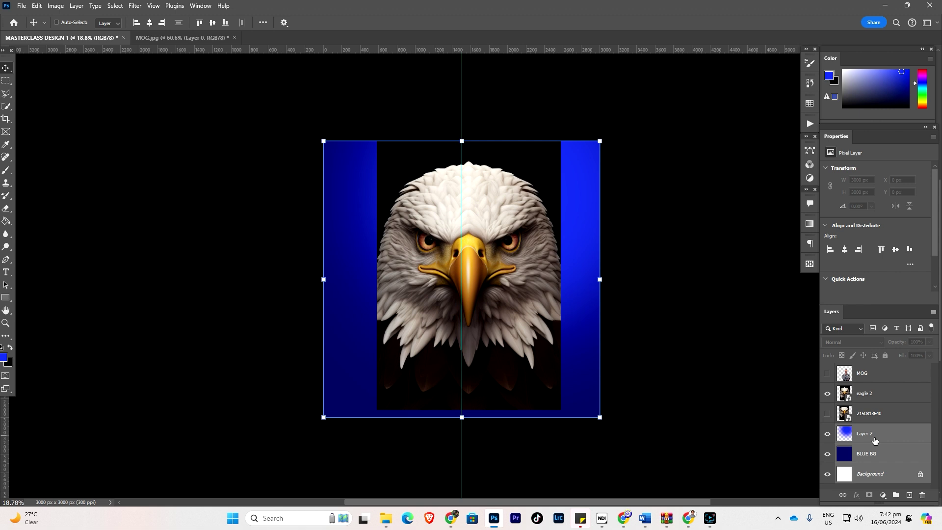
{"action": "right_click", "coordinate": [875, 438]}
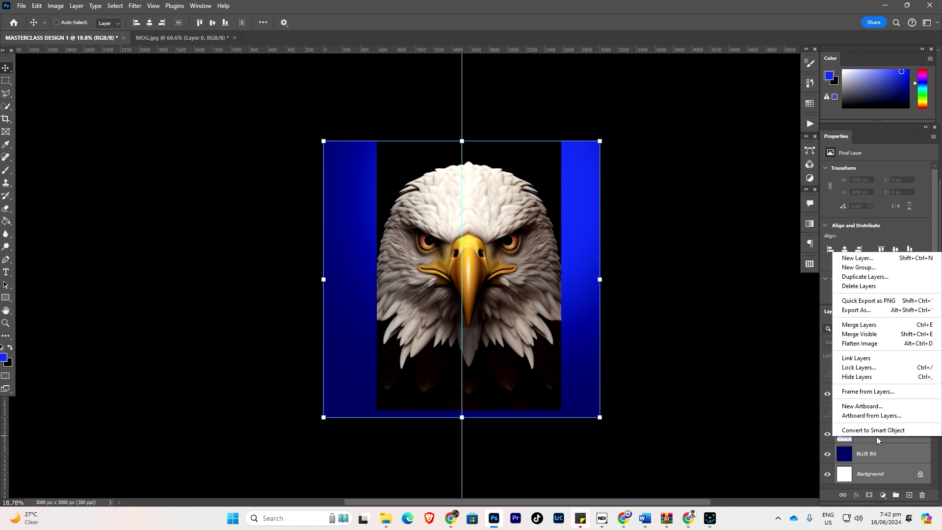
{"action": "left_click", "coordinate": [897, 498]}
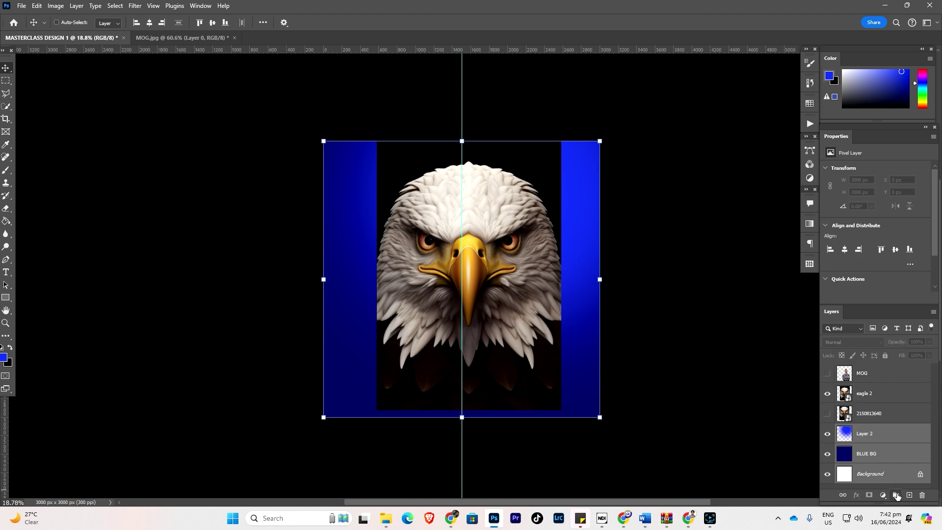
{"action": "left_click", "coordinate": [920, 474]}
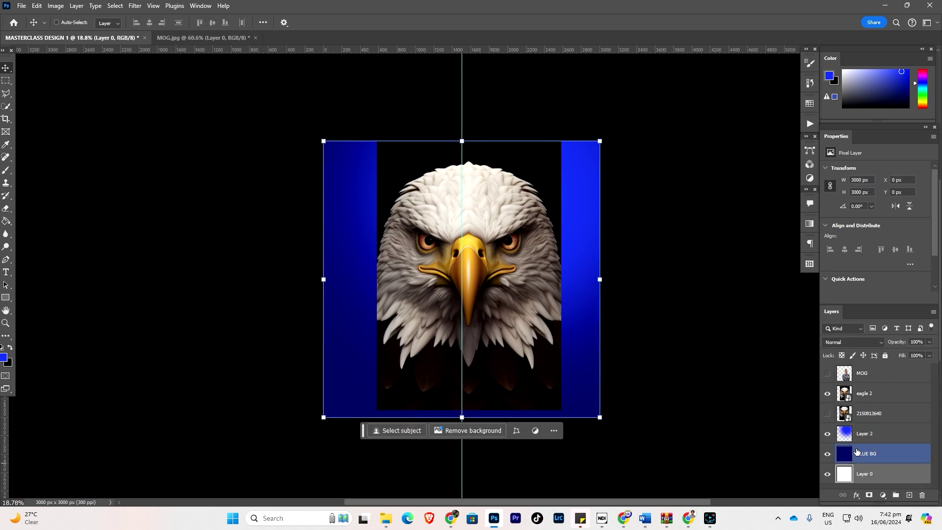
Group Layer 2, BLUE BG and Layer 0 together and name the group BG COLORS
{"action": "left_click", "coordinate": [867, 438], "text": "shift"}
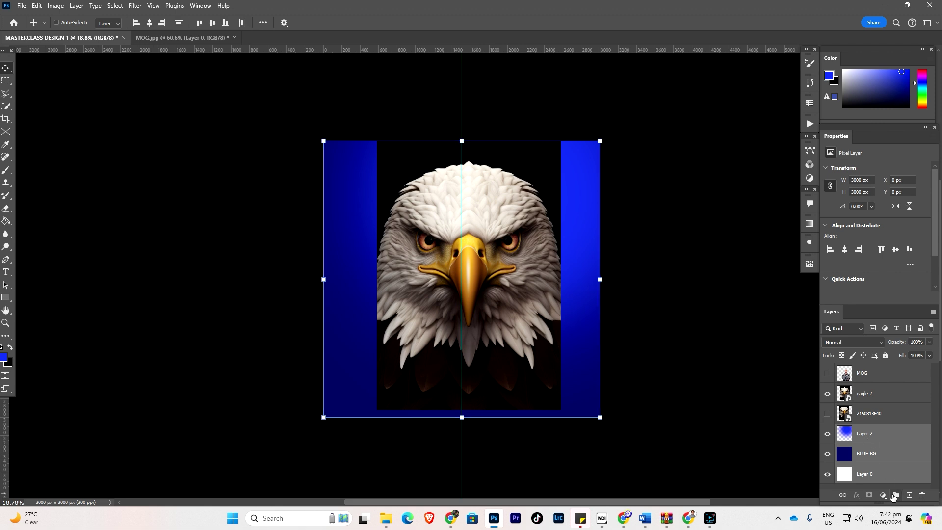
{"action": "left_click", "coordinate": [895, 495]}
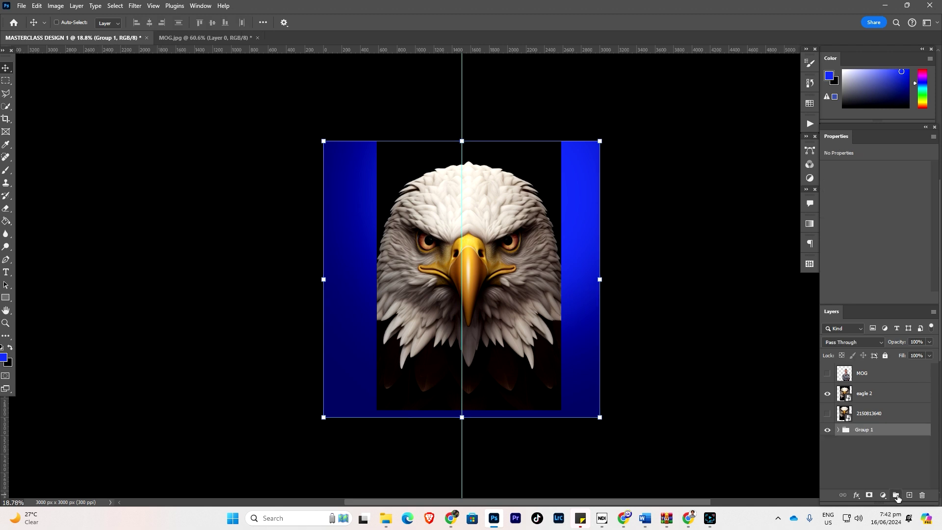
{"action": "double_click", "coordinate": [862, 430]}
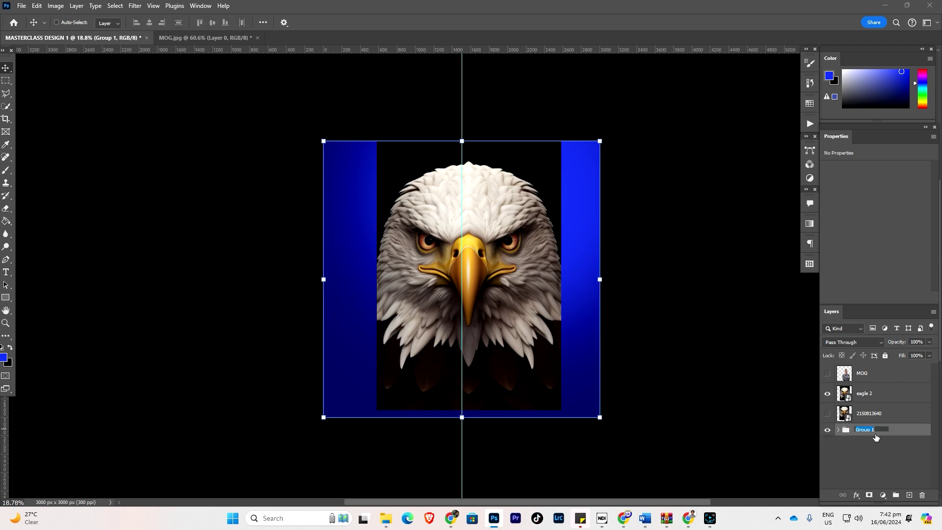
{"action": "type", "text": "bG COLORS"}
{"action": "key", "text": "Return"}
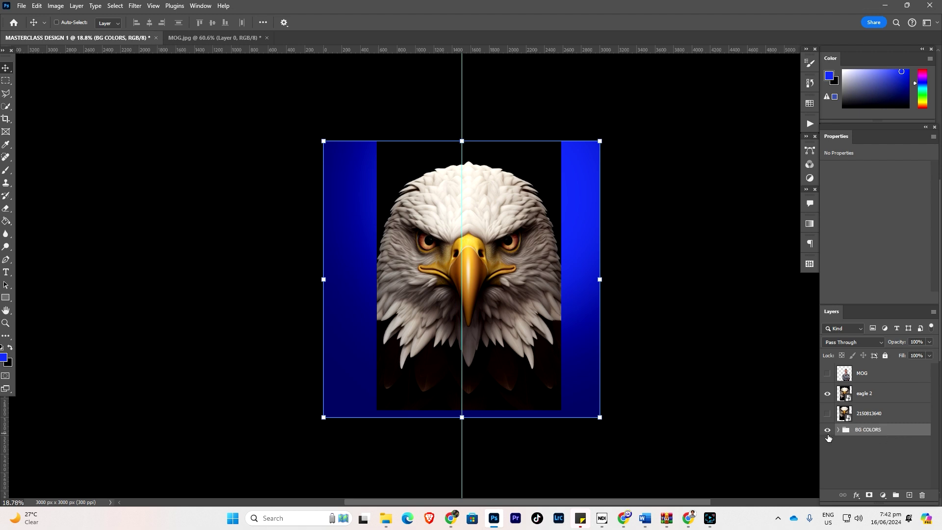
Toggle the BG COLORS group's visibility to compare the design with and without it, leaving the group shown
{"action": "left_click", "coordinate": [828, 431]}
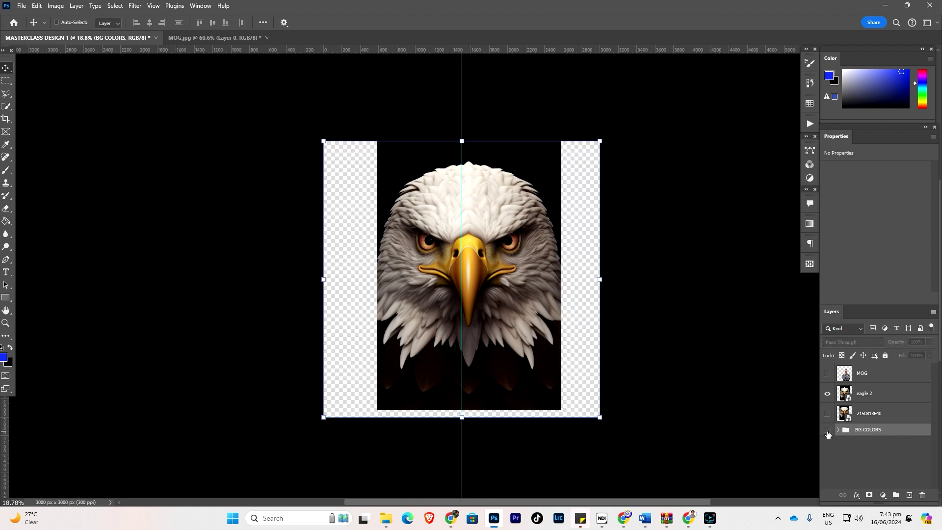
{"action": "left_click", "coordinate": [828, 432]}
{"action": "left_click", "coordinate": [828, 432]}
{"action": "left_click", "coordinate": [828, 432]}
{"action": "left_click", "coordinate": [827, 432]}
{"action": "left_click", "coordinate": [828, 431]}
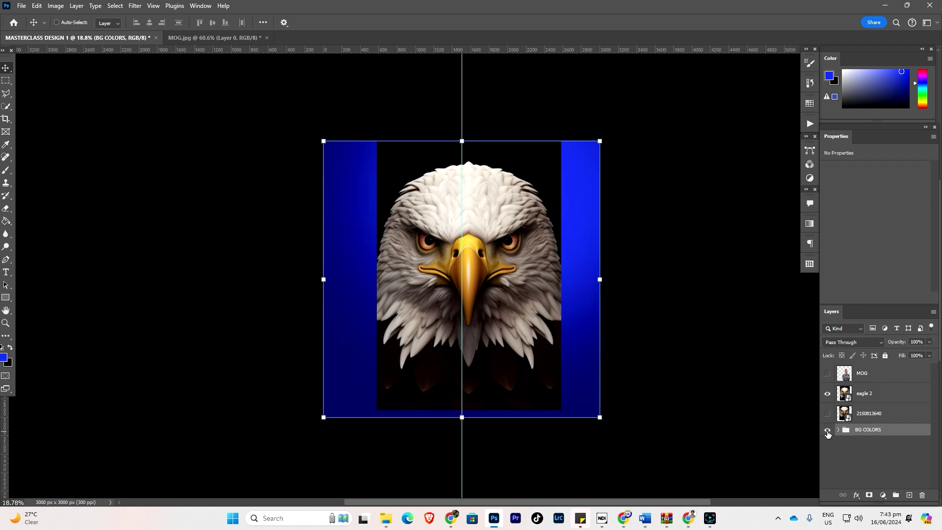
Rasterize the eagle 2 layer and clear the lock on it
{"action": "left_click", "coordinate": [870, 414]}
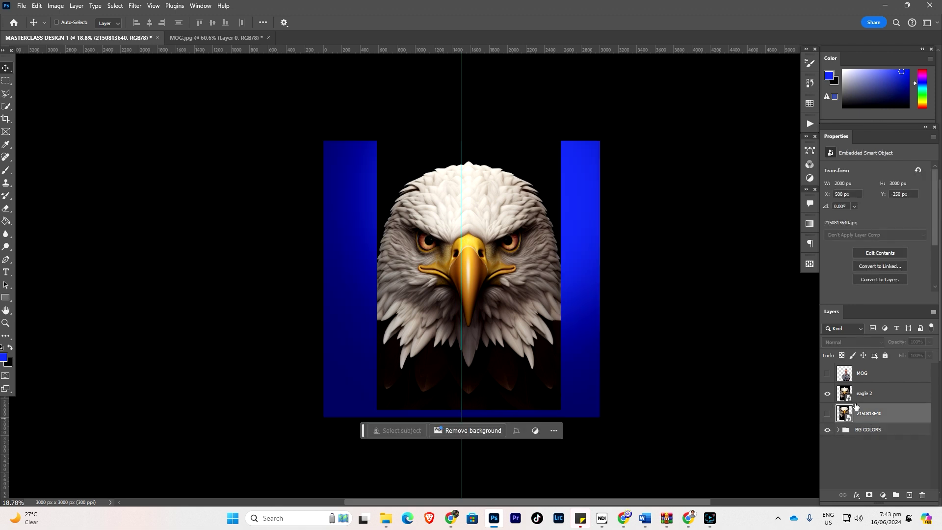
{"action": "left_click", "coordinate": [870, 400]}
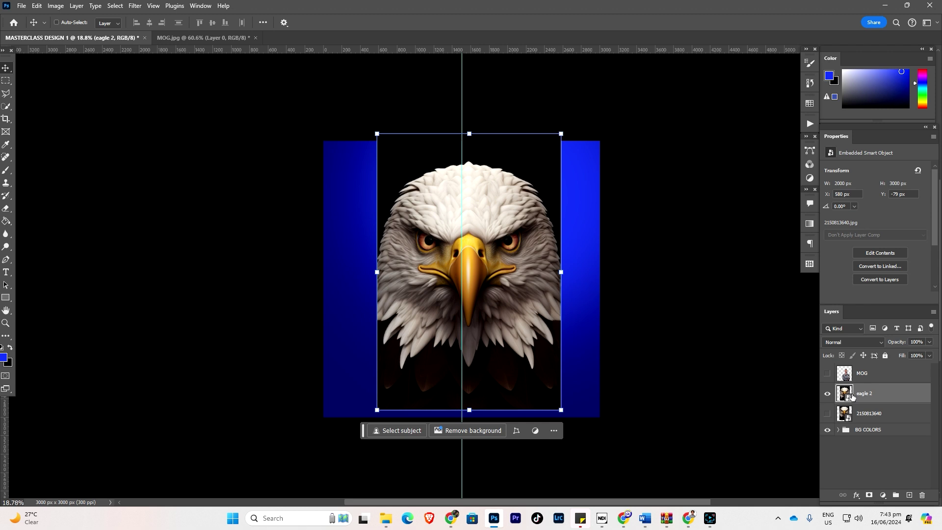
{"action": "right_click", "coordinate": [882, 396]}
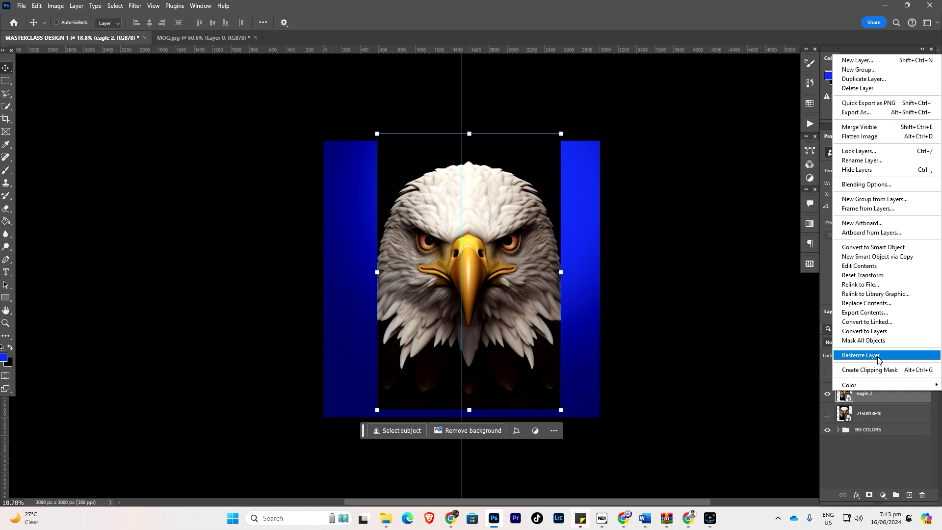
{"action": "left_click", "coordinate": [876, 355]}
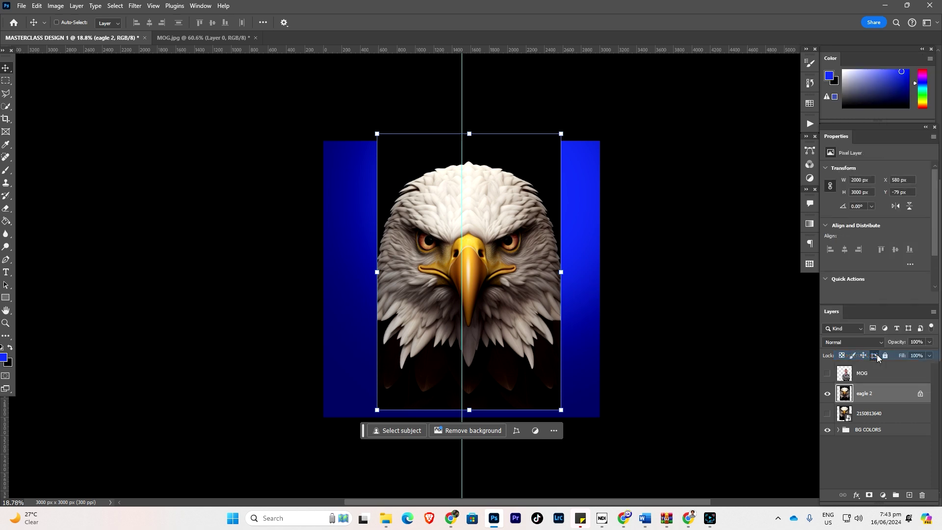
{"action": "right_click", "coordinate": [891, 396]}
{"action": "left_click", "coordinate": [882, 399]}
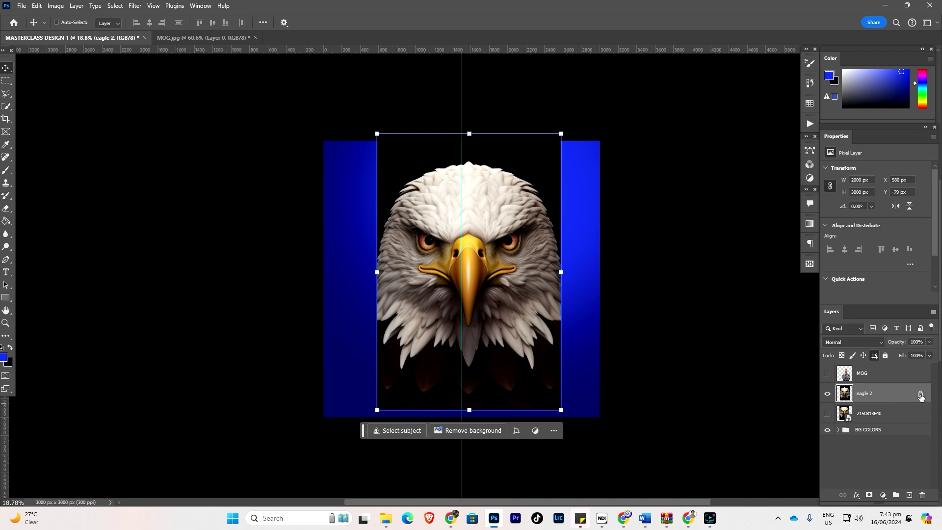
{"action": "right_click", "coordinate": [881, 396]}
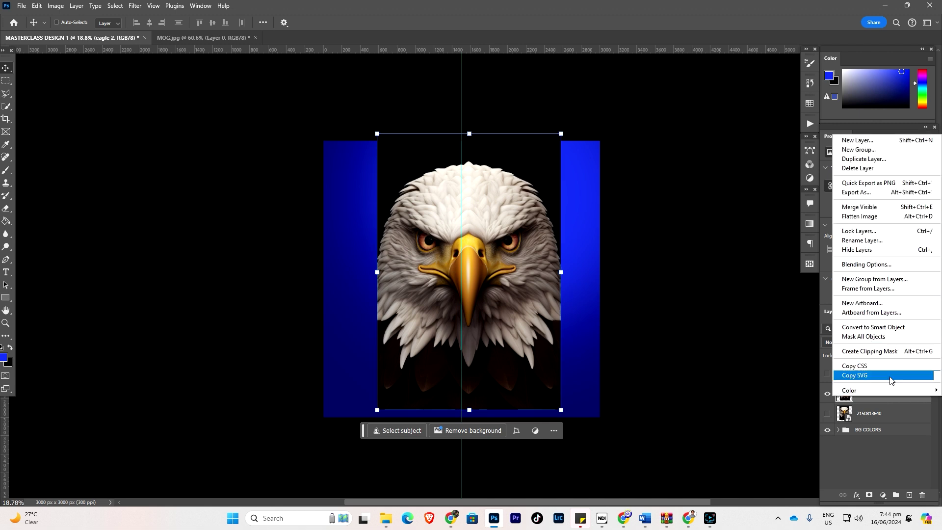
{"action": "left_click", "coordinate": [891, 400]}
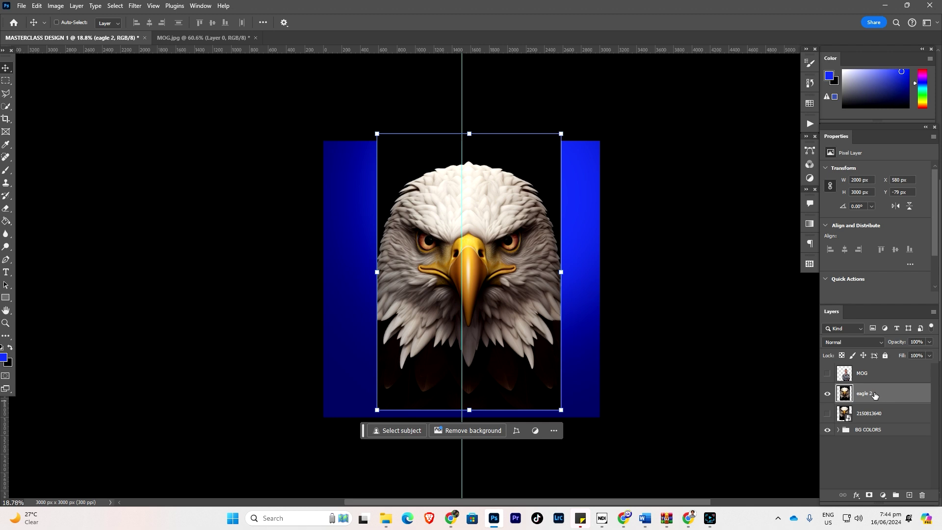
Scale the eagle 2 layer proportionally to 86.25% and centre it on the canvas at X 1500, Y 1500 px
{"action": "left_click_drag", "start_coordinate": [503, 343], "coordinate": [506, 331]}
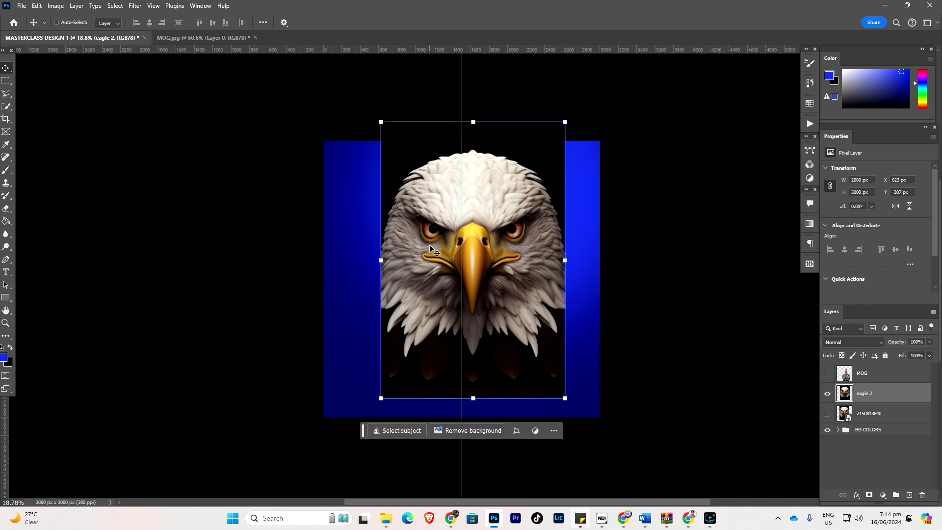
{"action": "mouse_move", "coordinate": [483, 238]}
{"action": "left_mouse_down"}
{"action": "mouse_move", "coordinate": [481, 252]}
{"action": "mouse_move", "coordinate": [481, 236]}
{"action": "left_mouse_up"}
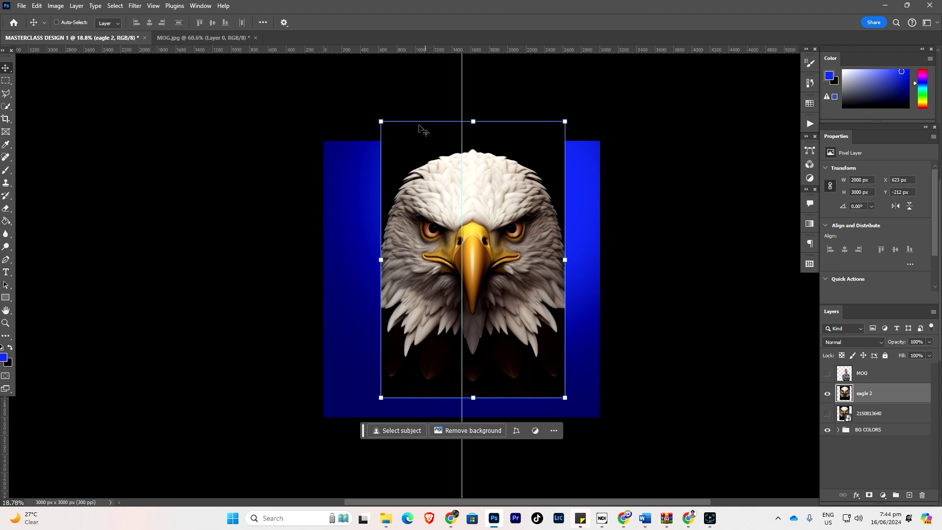
{"action": "left_click_drag", "start_coordinate": [459, 181], "coordinate": [459, 191]}
{"action": "left_click_drag", "start_coordinate": [564, 132], "coordinate": [539, 168]}
{"action": "left_click_drag", "start_coordinate": [508, 292], "coordinate": [510, 282]}
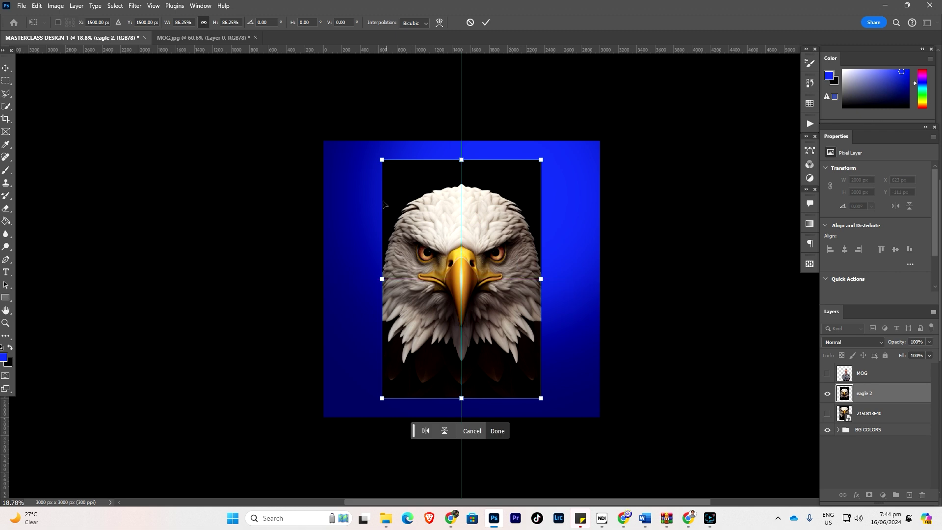
Choose the standard Eraser tool and enlarge its brush to 1700 px
{"action": "left_click", "coordinate": [6, 210]}
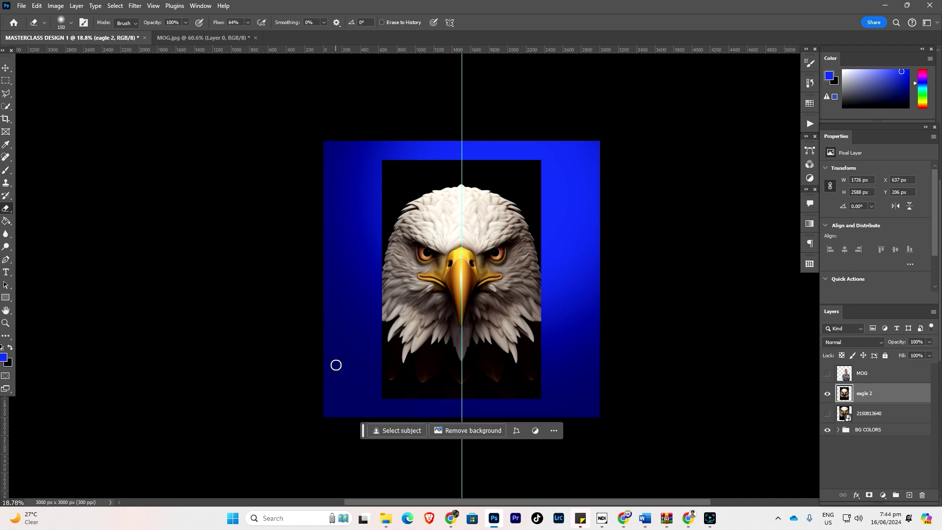
{"action": "right_click", "coordinate": [5, 209]}
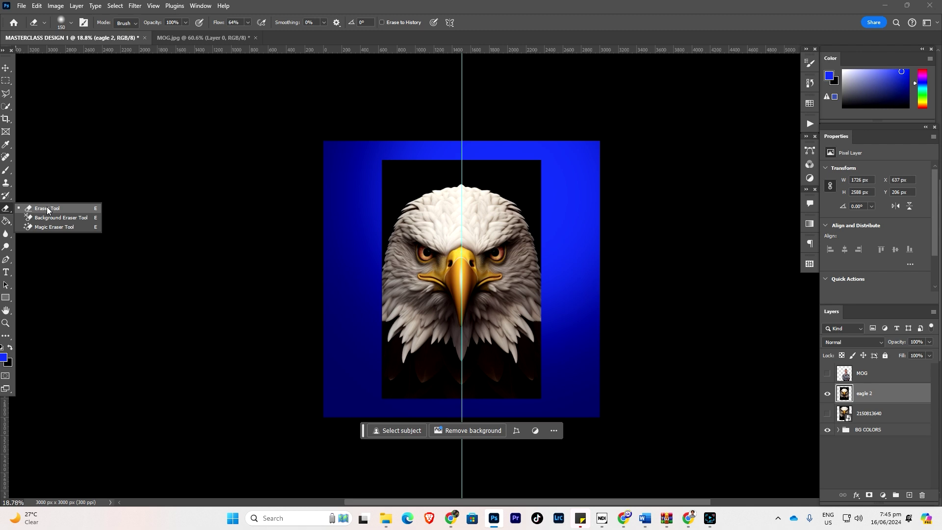
{"action": "left_click", "coordinate": [47, 208]}
{"action": "right_click", "coordinate": [6, 209]}
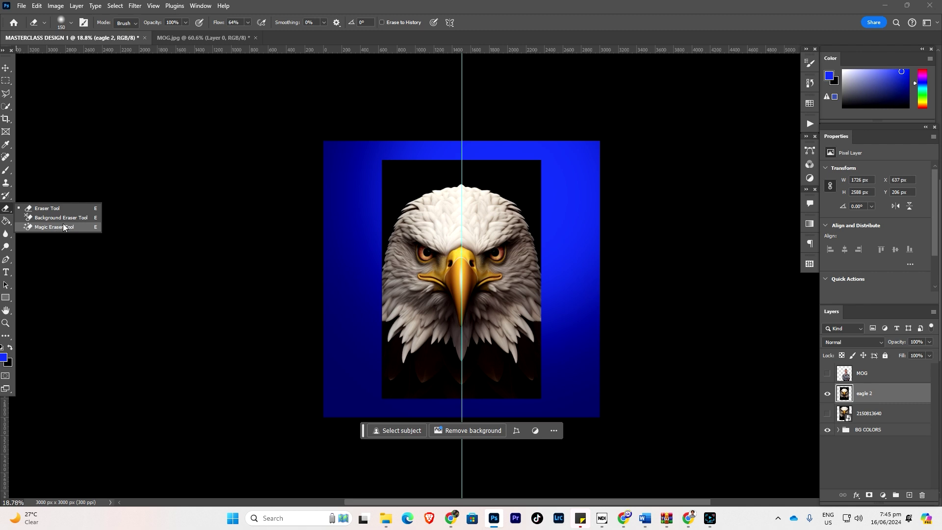
{"action": "left_click", "coordinate": [51, 208]}
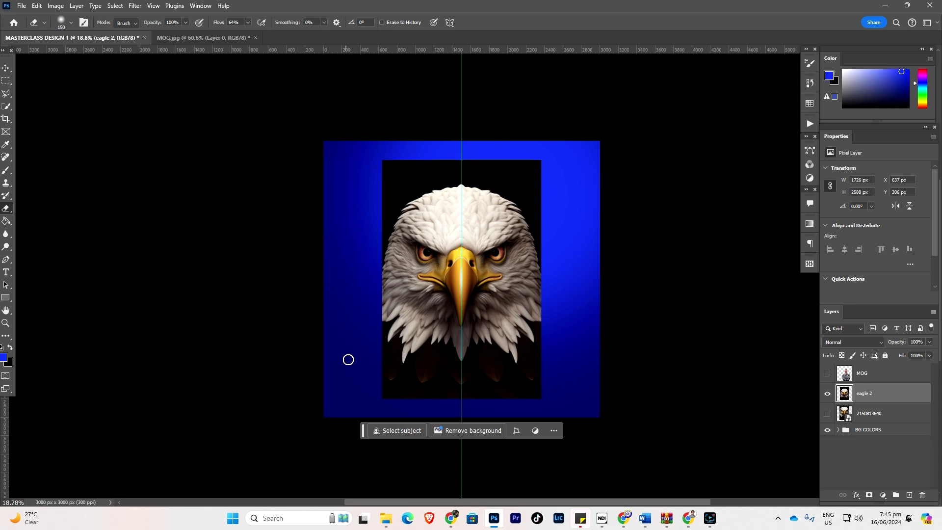
{"action": "key", "text": "bracketright"}
{"action": "key", "text": "bracketright"}
{"action": "key", "text": "bracketright"}
{"action": "key", "text": "bracketright"}
{"action": "key", "text": "bracketright"}
{"action": "key", "text": "bracketright"}
{"action": "key", "text": "bracketright"}
{"action": "key", "text": "bracketright"}
{"action": "key", "text": "bracketright"}
{"action": "key", "text": "bracketright"}
{"action": "key", "text": "bracketright"}
{"action": "key", "text": "bracketright"}
{"action": "key", "text": "bracketright"}
{"action": "key", "text": "bracketright"}
{"action": "key", "text": "bracketright"}
{"action": "key", "text": "bracketright"}
{"action": "key", "text": "bracketright"}
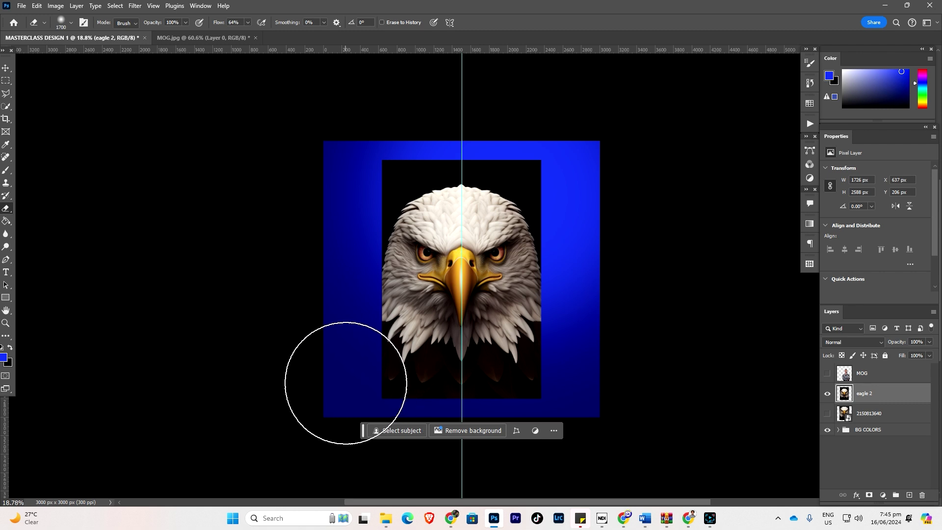
Try erasing the black surroundings of the eagle 2 head with a 100% hardness brush, and undo the strokes
{"action": "left_click", "coordinate": [72, 23]}
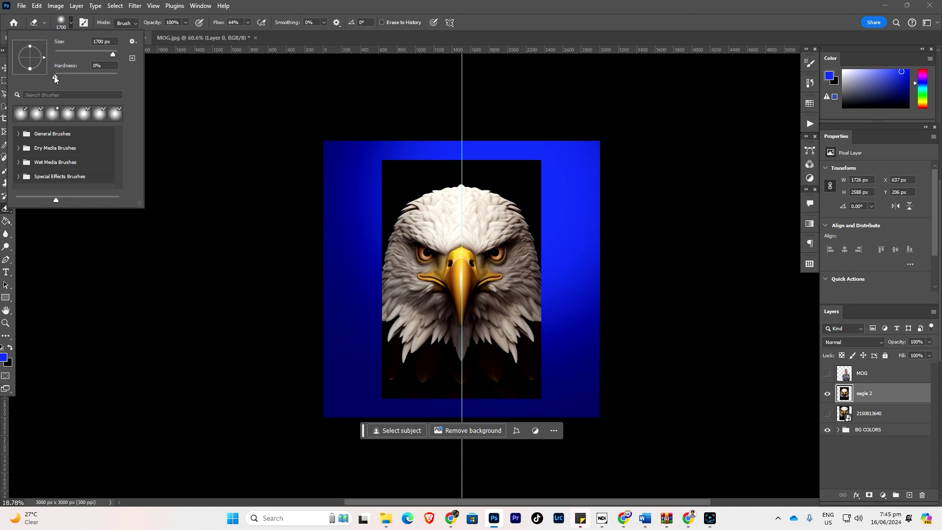
{"action": "left_click_drag", "start_coordinate": [120, 71], "coordinate": [122, 75]}
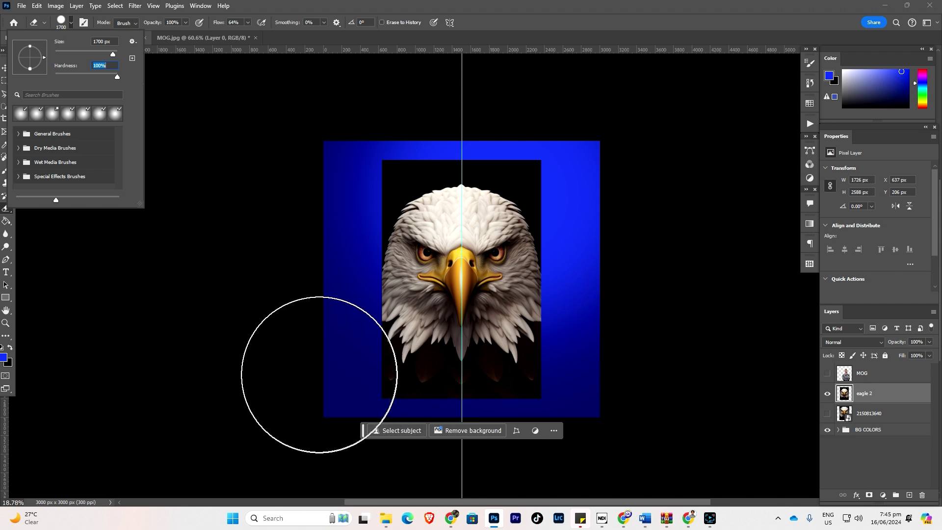
{"action": "mouse_move", "coordinate": [333, 372]}
{"action": "left_mouse_down"}
{"action": "mouse_move", "coordinate": [424, 422]}
{"action": "mouse_move", "coordinate": [490, 434]}
{"action": "mouse_move", "coordinate": [556, 430]}
{"action": "mouse_move", "coordinate": [609, 378]}
{"action": "mouse_move", "coordinate": [610, 357]}
{"action": "mouse_move", "coordinate": [500, 427]}
{"action": "mouse_move", "coordinate": [442, 439]}
{"action": "mouse_move", "coordinate": [338, 374]}
{"action": "left_mouse_up"}
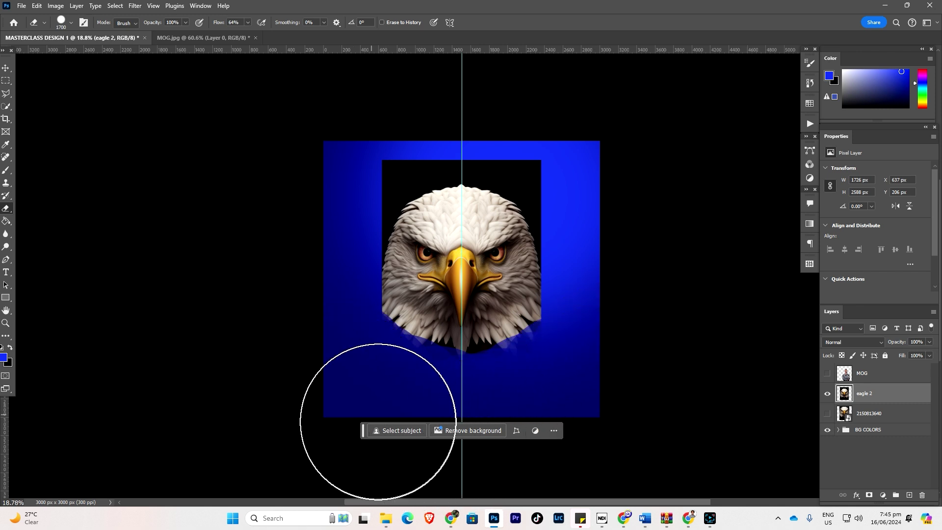
{"action": "left_click_drag", "start_coordinate": [516, 428], "coordinate": [336, 410]}
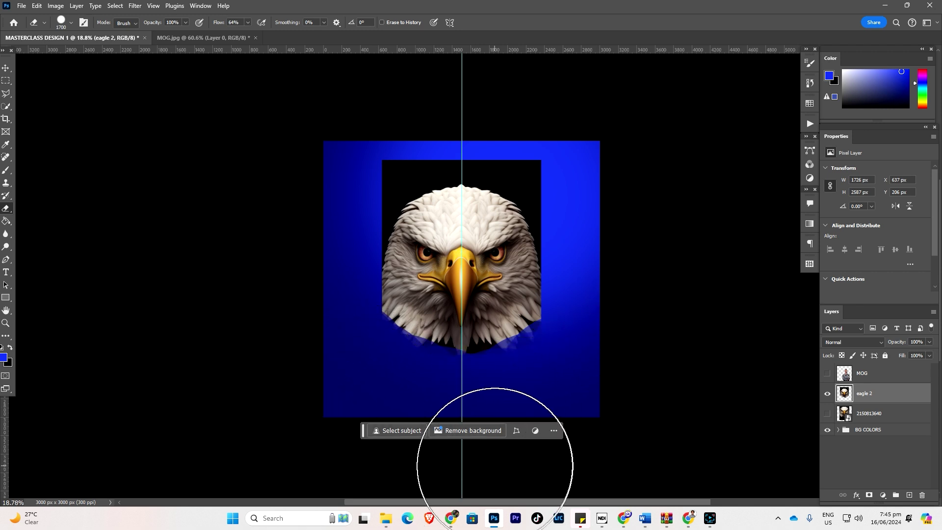
{"action": "mouse_move", "coordinate": [646, 311]}
{"action": "left_mouse_down"}
{"action": "mouse_move", "coordinate": [600, 322]}
{"action": "mouse_move", "coordinate": [618, 203]}
{"action": "mouse_move", "coordinate": [591, 156]}
{"action": "mouse_move", "coordinate": [521, 103]}
{"action": "mouse_move", "coordinate": [457, 97]}
{"action": "mouse_move", "coordinate": [362, 117]}
{"action": "mouse_move", "coordinate": [339, 142]}
{"action": "mouse_move", "coordinate": [304, 286]}
{"action": "left_mouse_up"}
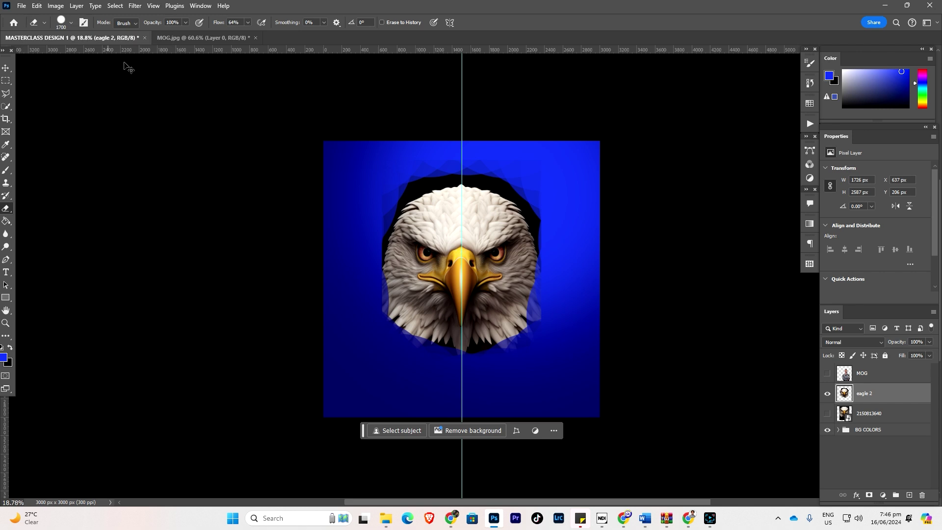
{"action": "key", "text": "ctrl+z"}
{"action": "key", "text": "ctrl+z"}
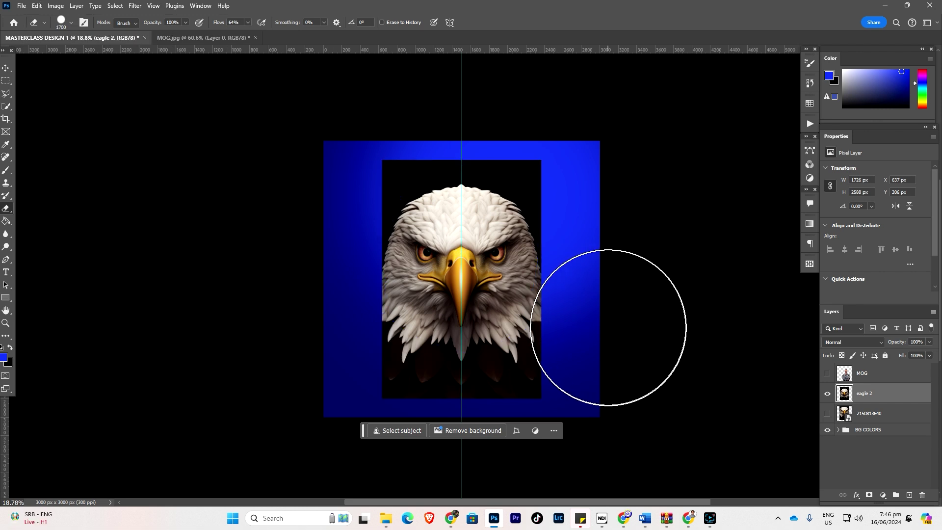
Erase the black surroundings of the eagle 2 head with a soft eraser brush, 0% hardness and 900 px, fading its edges into the blue background
{"action": "left_click", "coordinate": [44, 23]}
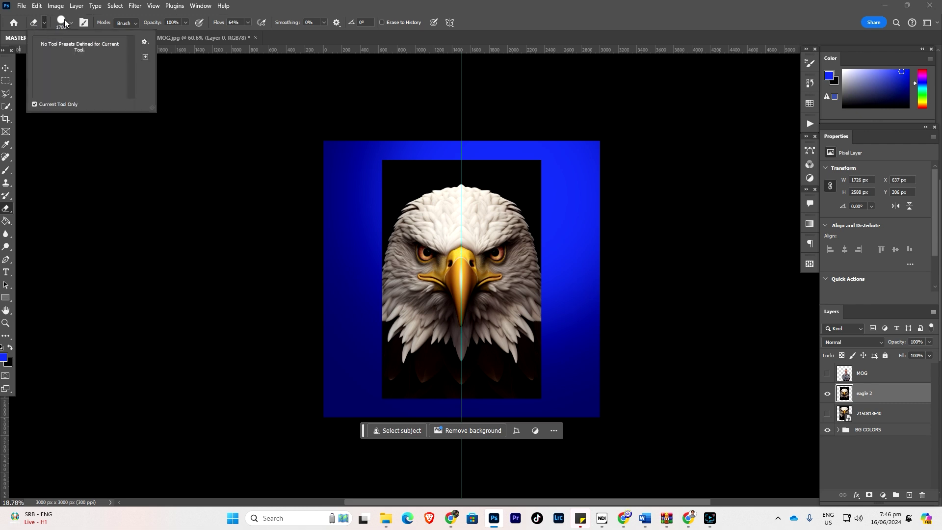
{"action": "left_click", "coordinate": [65, 22]}
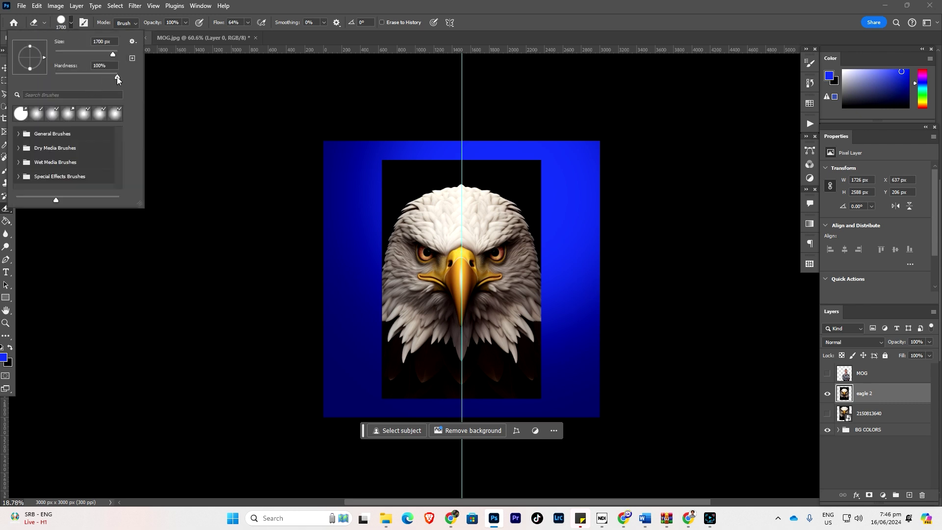
{"action": "left_click_drag", "start_coordinate": [116, 77], "coordinate": [48, 72]}
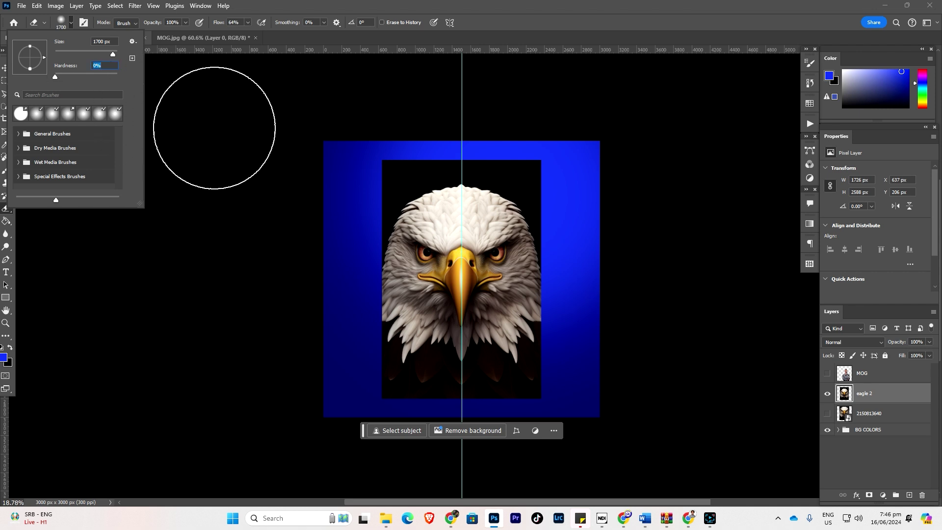
{"action": "left_click", "coordinate": [211, 116]}
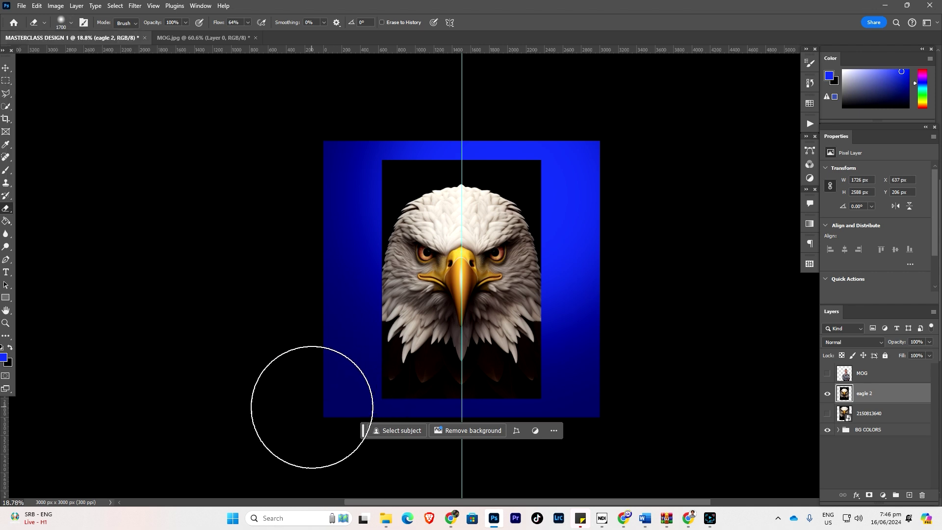
{"action": "key", "text": "bracketleft"}
{"action": "key", "text": "bracketleft"}
{"action": "key", "text": "bracketleft"}
{"action": "key", "text": "bracketleft"}
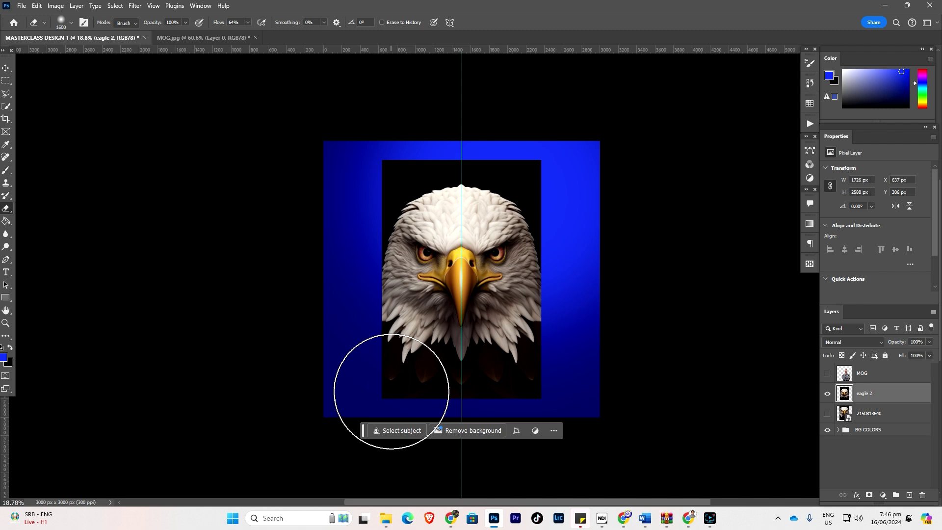
{"action": "key", "text": "bracketleft"}
{"action": "key", "text": "bracketleft"}
{"action": "key", "text": "bracketleft"}
{"action": "key", "text": "bracketleft"}
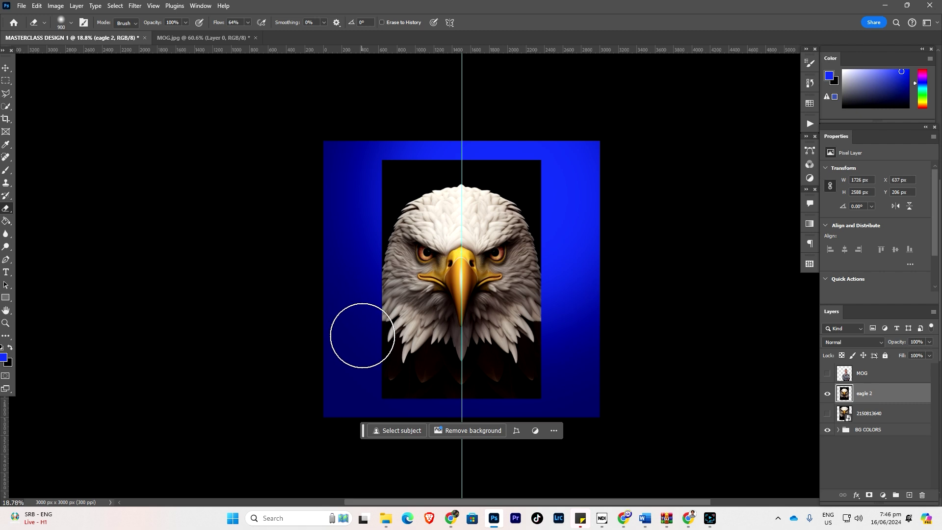
{"action": "mouse_move", "coordinate": [363, 343]}
{"action": "left_mouse_down"}
{"action": "mouse_move", "coordinate": [414, 383]}
{"action": "mouse_move", "coordinate": [486, 401]}
{"action": "mouse_move", "coordinate": [561, 380]}
{"action": "left_mouse_up"}
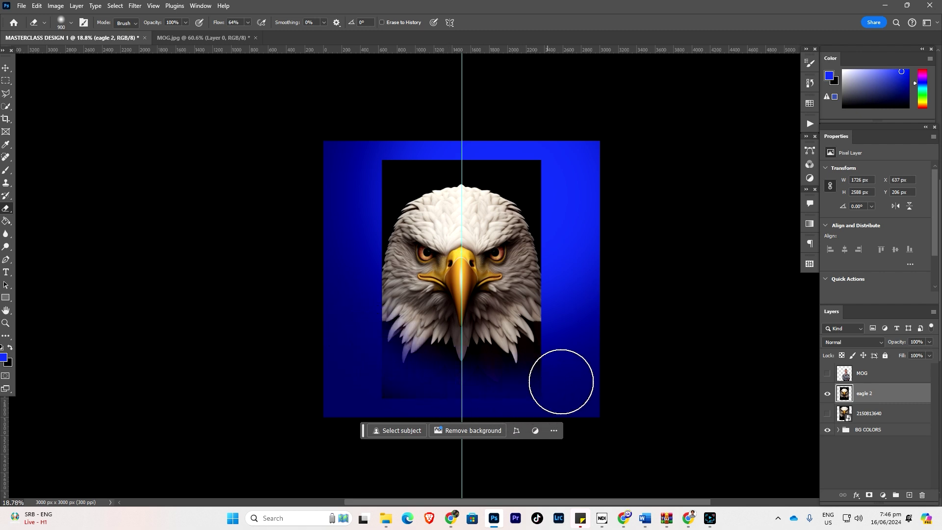
{"action": "mouse_move", "coordinate": [466, 418]}
{"action": "left_mouse_down"}
{"action": "mouse_move", "coordinate": [568, 362]}
{"action": "mouse_move", "coordinate": [535, 393]}
{"action": "mouse_move", "coordinate": [557, 326]}
{"action": "mouse_move", "coordinate": [564, 201]}
{"action": "mouse_move", "coordinate": [561, 325]}
{"action": "mouse_move", "coordinate": [543, 366]}
{"action": "mouse_move", "coordinate": [564, 205]}
{"action": "mouse_move", "coordinate": [553, 171]}
{"action": "mouse_move", "coordinate": [510, 144]}
{"action": "mouse_move", "coordinate": [441, 130]}
{"action": "mouse_move", "coordinate": [378, 153]}
{"action": "mouse_move", "coordinate": [492, 138]}
{"action": "mouse_move", "coordinate": [579, 169]}
{"action": "mouse_move", "coordinate": [593, 235]}
{"action": "mouse_move", "coordinate": [561, 201]}
{"action": "mouse_move", "coordinate": [537, 148]}
{"action": "mouse_move", "coordinate": [551, 241]}
{"action": "mouse_move", "coordinate": [543, 169]}
{"action": "mouse_move", "coordinate": [488, 141]}
{"action": "mouse_move", "coordinate": [423, 141]}
{"action": "mouse_move", "coordinate": [387, 158]}
{"action": "mouse_move", "coordinate": [350, 245]}
{"action": "mouse_move", "coordinate": [349, 326]}
{"action": "mouse_move", "coordinate": [362, 375]}
{"action": "mouse_move", "coordinate": [368, 162]}
{"action": "mouse_move", "coordinate": [353, 316]}
{"action": "mouse_move", "coordinate": [377, 181]}
{"action": "mouse_move", "coordinate": [402, 158]}
{"action": "left_mouse_up"}
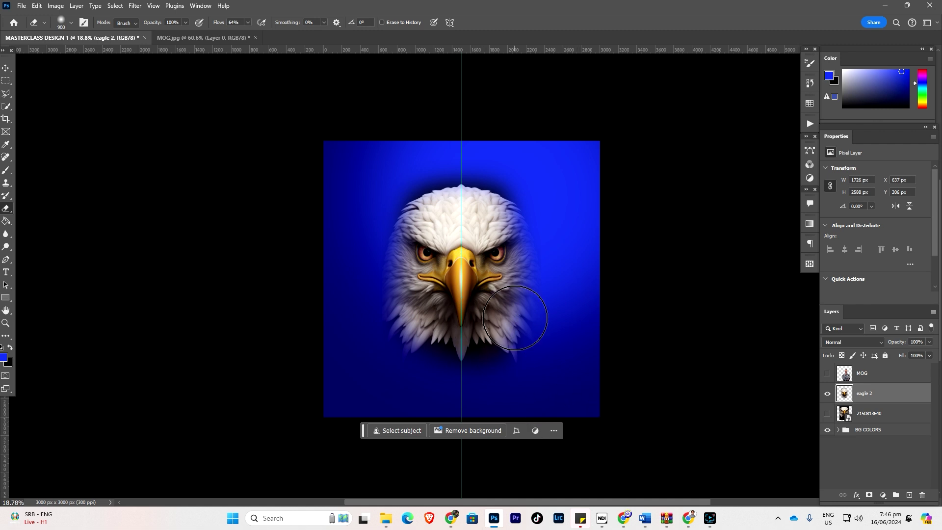
Move the eagle 2 layer to the canvas's upper-left area, at X 0, Y -193 px
{"action": "left_click", "coordinate": [6, 68]}
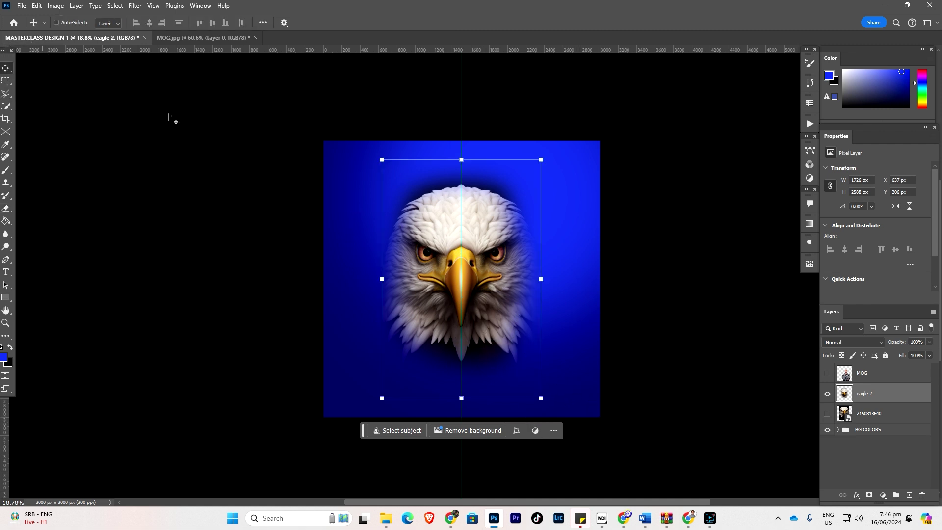
{"action": "left_click_drag", "start_coordinate": [509, 275], "coordinate": [453, 242]}
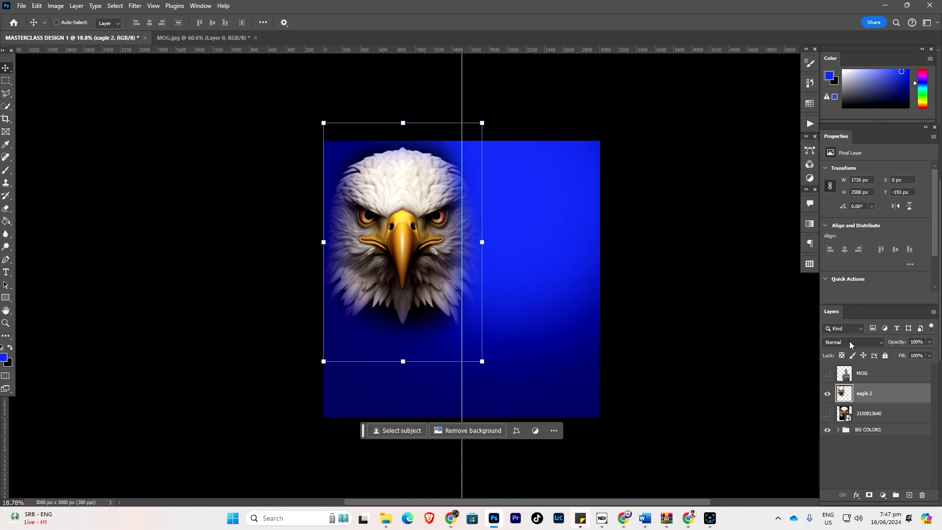
Try out blend modes from Lighter Color through to Luminosity on the eagle 2 layer
{"action": "left_click", "coordinate": [878, 342]}
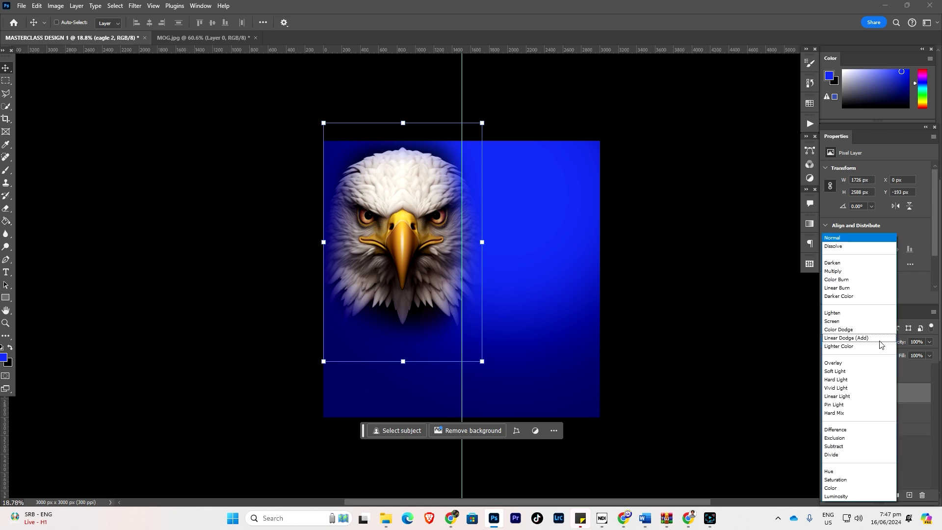
{"action": "left_click", "coordinate": [761, 351]}
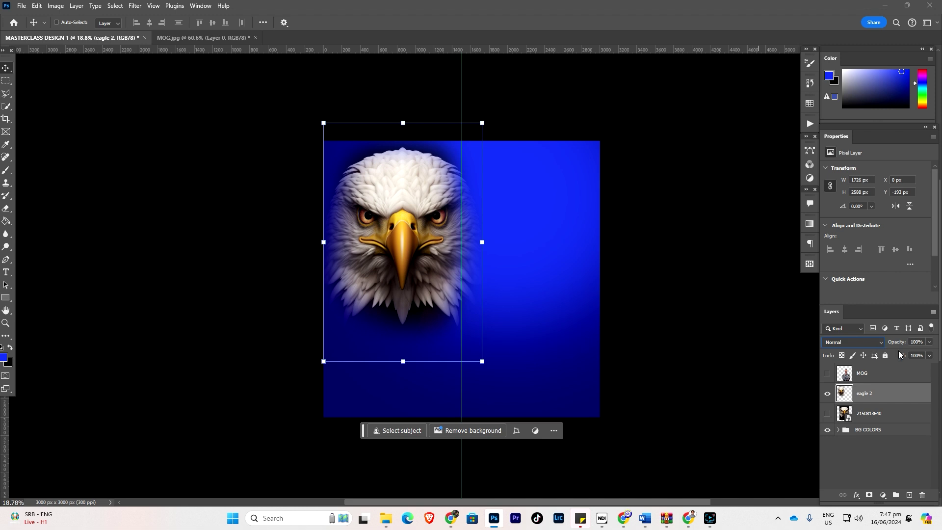
{"action": "left_click", "coordinate": [881, 343]}
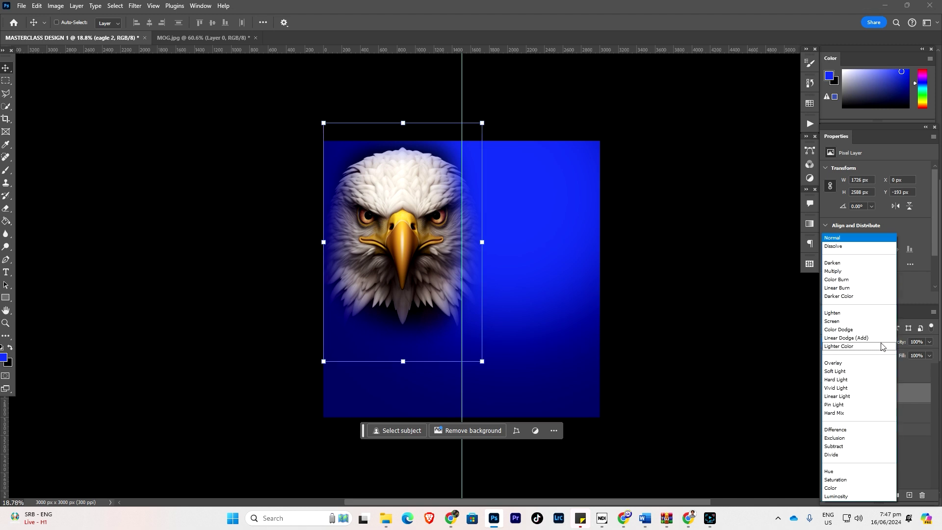
{"action": "left_click", "coordinate": [720, 351]}
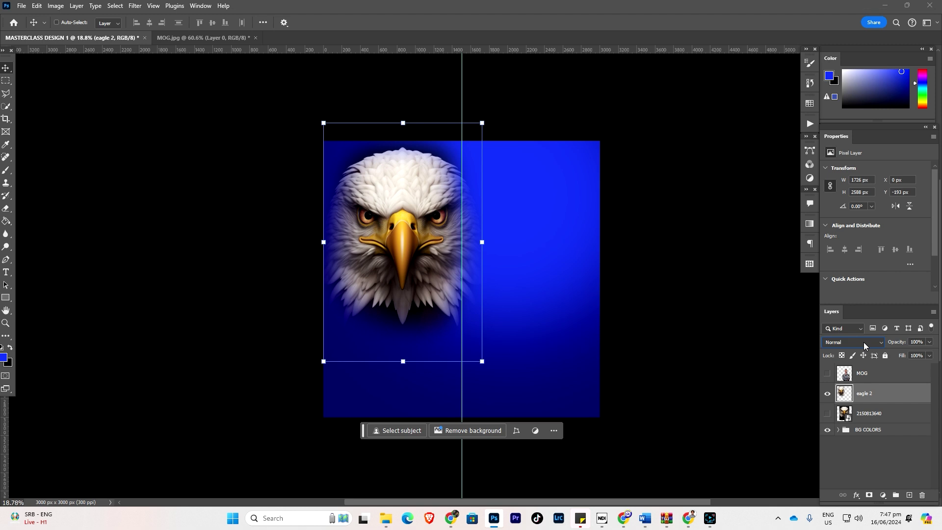
{"action": "scroll", "coordinate": [863, 342], "scroll_direction": "down", "scroll_amount": 10}
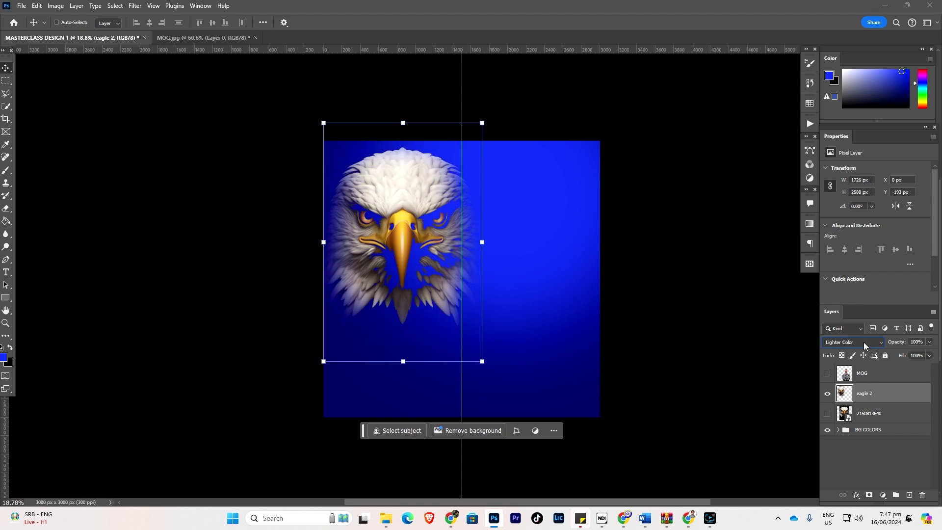
{"action": "scroll", "coordinate": [863, 342], "scroll_direction": "down", "scroll_amount": 1}
{"action": "scroll", "coordinate": [863, 342], "scroll_direction": "down", "scroll_amount": 1}
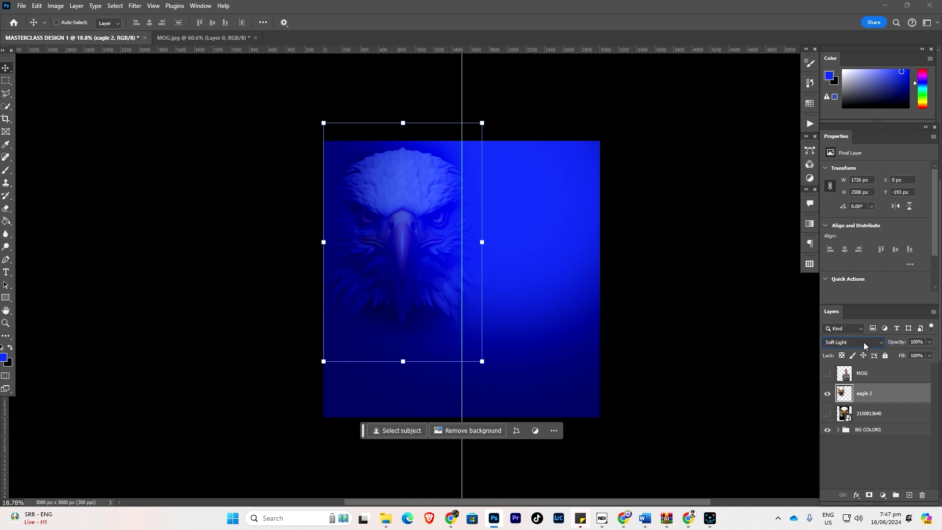
{"action": "scroll", "coordinate": [863, 342], "scroll_direction": "down", "scroll_amount": 1}
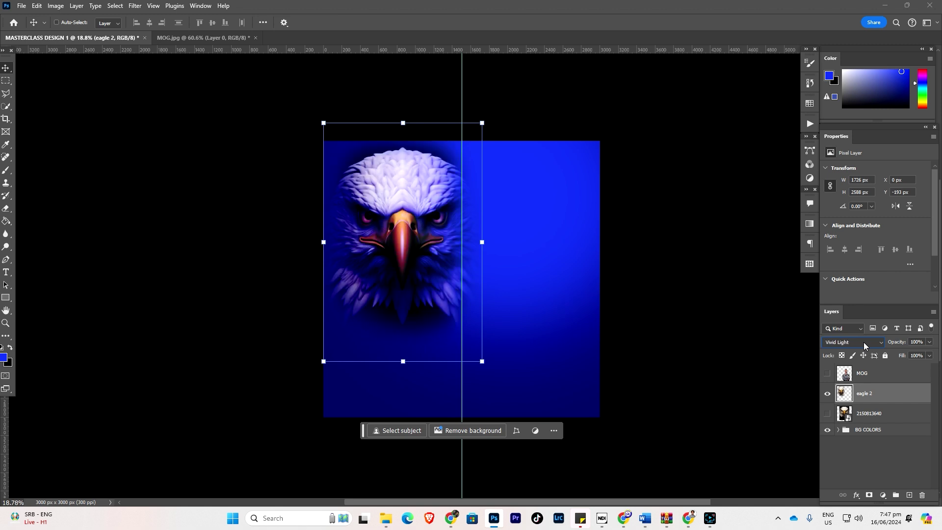
{"action": "scroll", "coordinate": [863, 342], "scroll_direction": "down", "scroll_amount": 1}
{"action": "scroll", "coordinate": [863, 345], "scroll_direction": "down", "scroll_amount": 1}
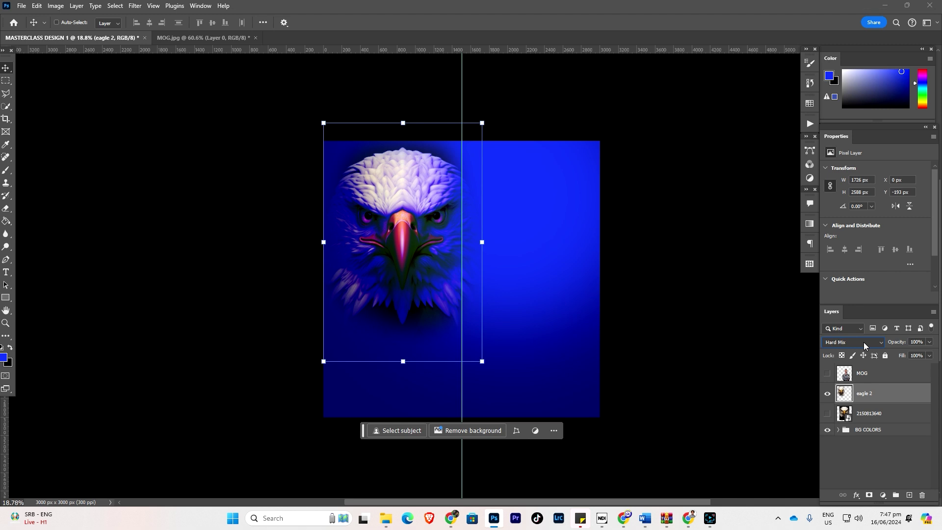
{"action": "scroll", "coordinate": [863, 342], "scroll_direction": "down", "scroll_amount": 3}
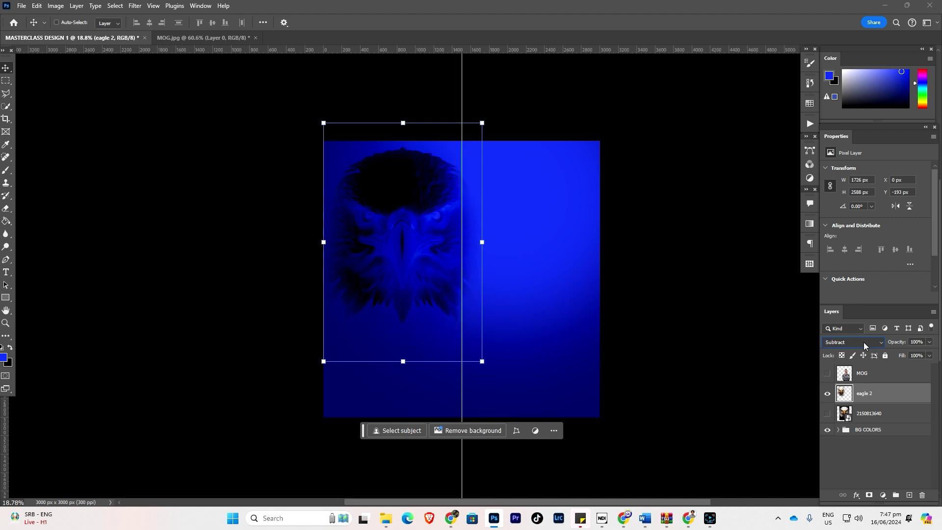
{"action": "scroll", "coordinate": [863, 342], "scroll_direction": "down", "scroll_amount": 1}
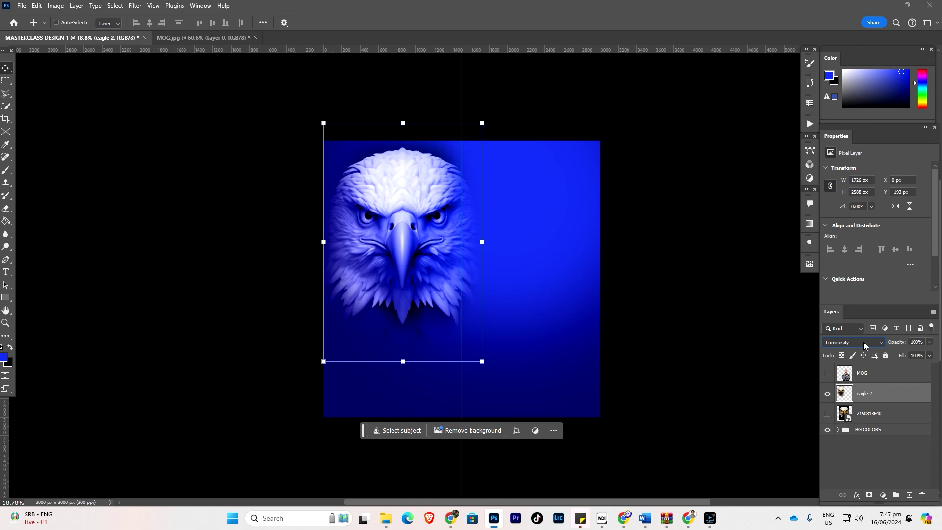
{"action": "scroll", "coordinate": [863, 343], "scroll_direction": "up", "scroll_amount": 1}
{"action": "scroll", "coordinate": [863, 342], "scroll_direction": "down", "scroll_amount": 1}
{"action": "scroll", "coordinate": [863, 342], "scroll_direction": "up", "scroll_amount": 1}
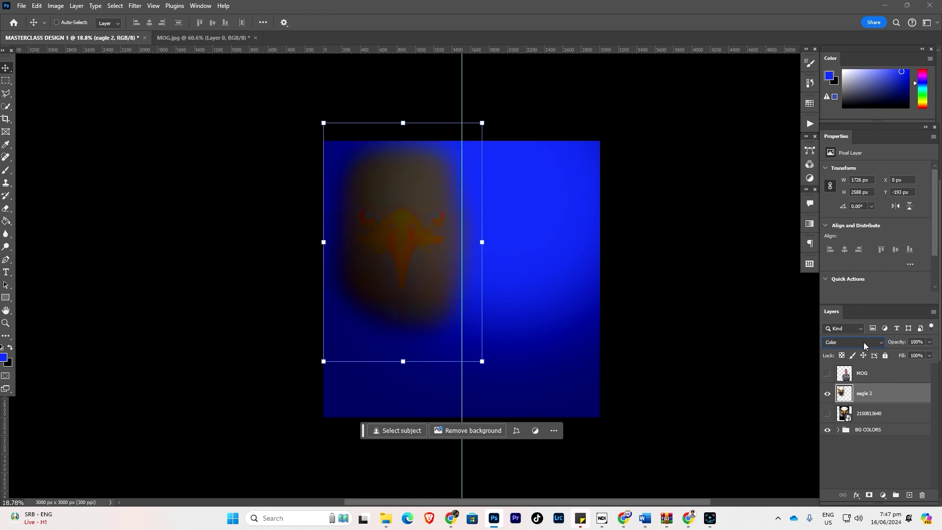
{"action": "scroll", "coordinate": [863, 342], "scroll_direction": "down", "scroll_amount": 1}
Set the eagle 2 layer's blend mode to Soft Light
{"action": "scroll", "coordinate": [863, 343], "scroll_direction": "up", "scroll_amount": 6}
{"action": "scroll", "coordinate": [863, 343], "scroll_direction": "up", "scroll_amount": 7}
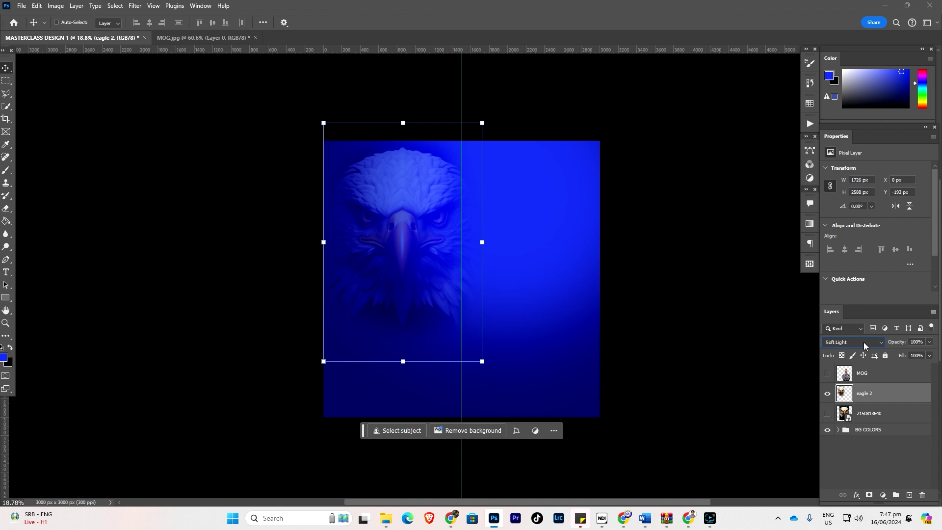
{"action": "left_click", "coordinate": [879, 344]}
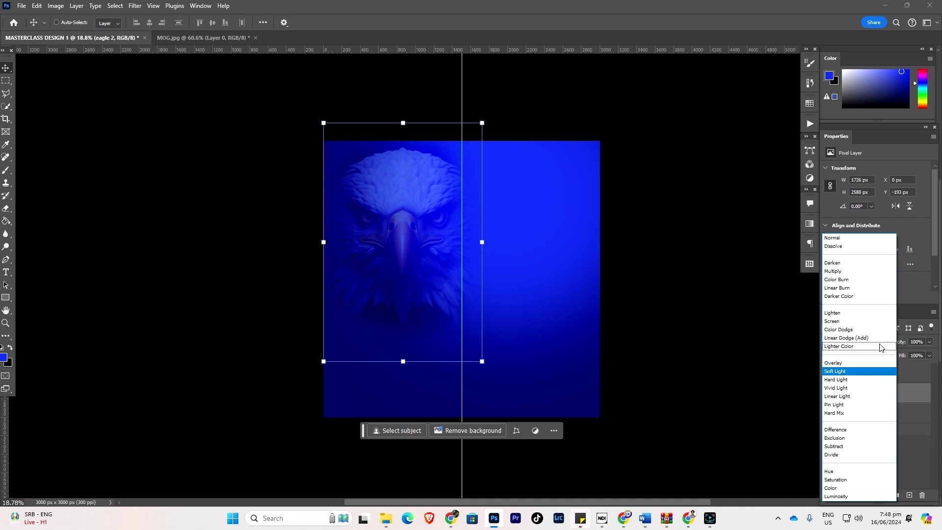
{"action": "left_click", "coordinate": [840, 373]}
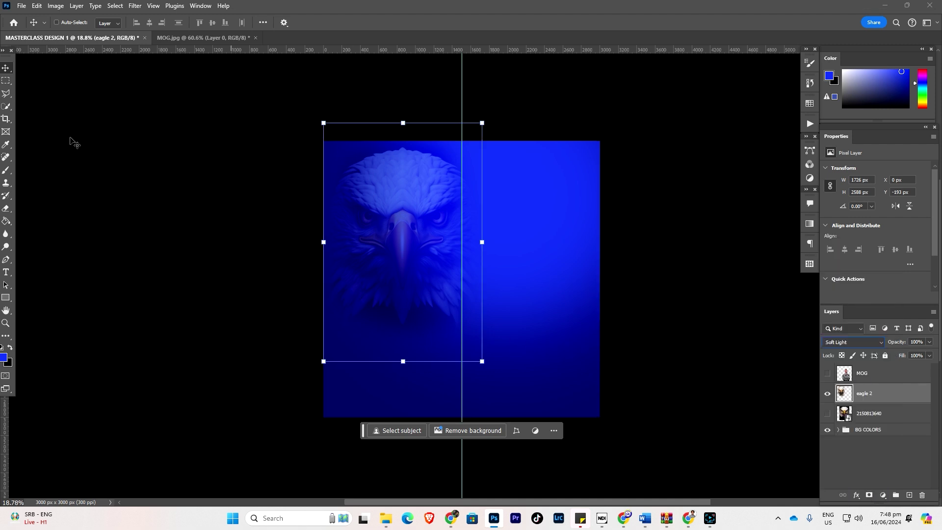
Reposition the eagle 2 layer at X -95, Y -380 px and lower its opacity to 78%
{"action": "mouse_move", "coordinate": [414, 260]}
{"action": "left_mouse_down"}
{"action": "mouse_move", "coordinate": [399, 242]}
{"action": "mouse_move", "coordinate": [428, 264]}
{"action": "left_mouse_up"}
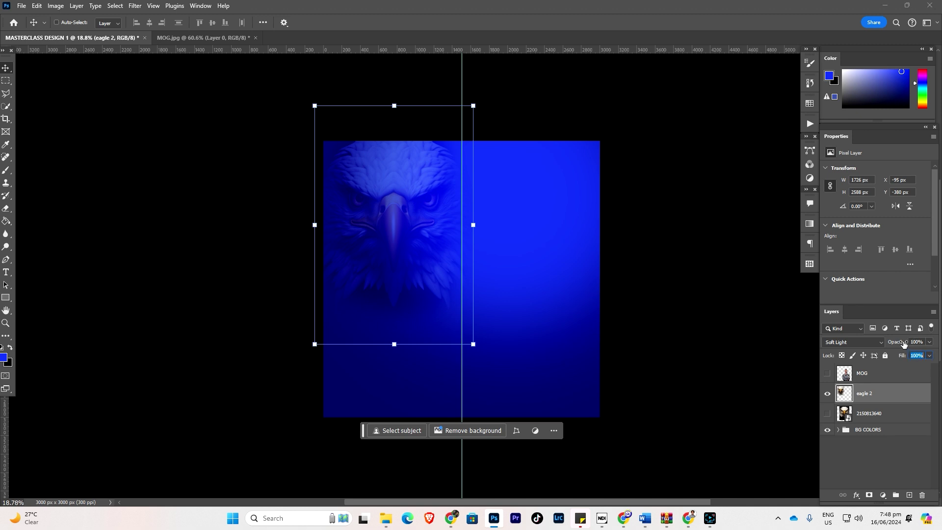
{"action": "left_click_drag", "start_coordinate": [905, 345], "coordinate": [893, 343]}
{"action": "key", "text": "Tab"}
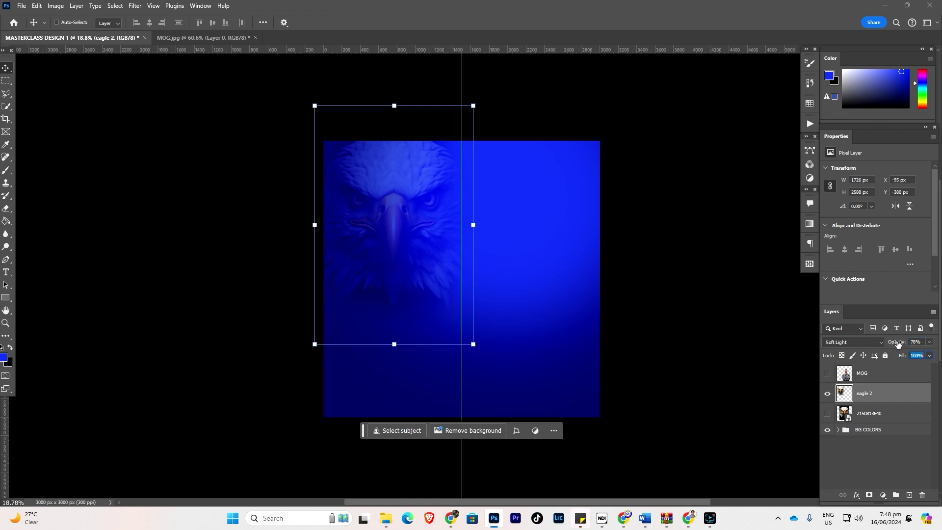
Show the MOG layer and move the man to the canvas's right half, at X 1298, Y 638 px
{"action": "left_click", "coordinate": [828, 376]}
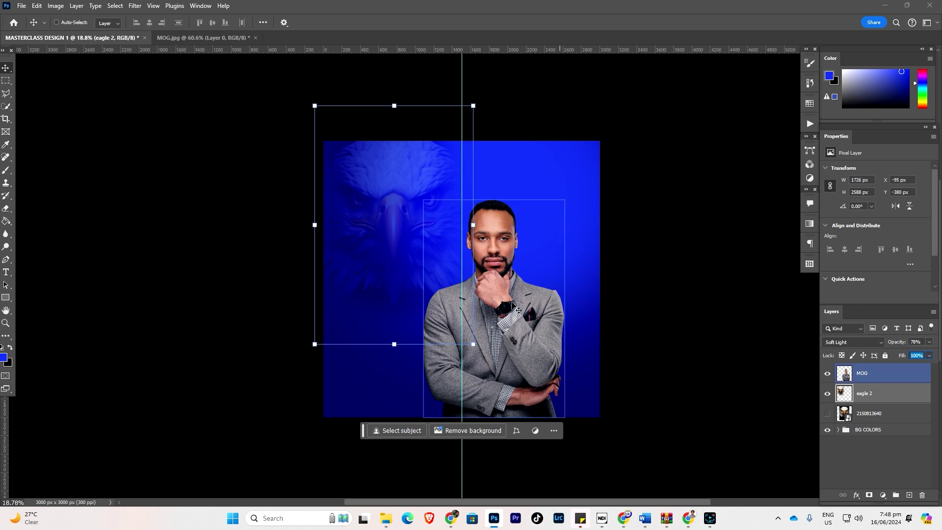
{"action": "key", "text": "ctrl"}
{"action": "left_click_drag", "start_coordinate": [508, 321], "coordinate": [515, 342]}
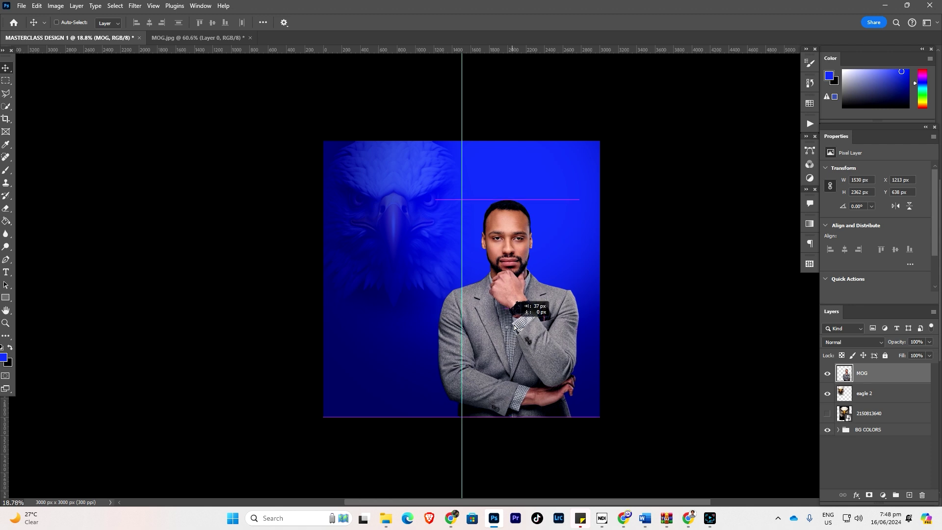
{"action": "left_click_drag", "start_coordinate": [509, 324], "coordinate": [517, 324]}
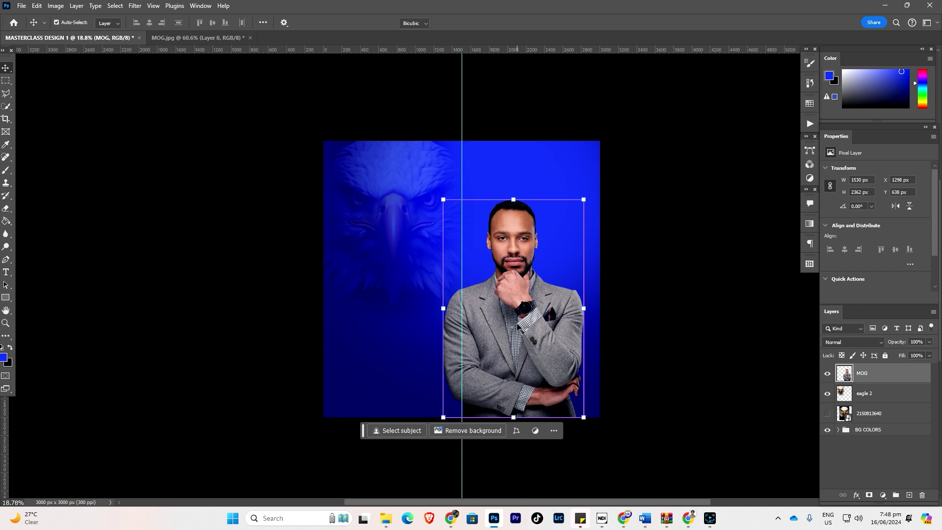
Scale the MOG layer proportionally to 111.01% and place it at X 1229, Y 463 px
{"action": "key", "text": "ctrl+t"}
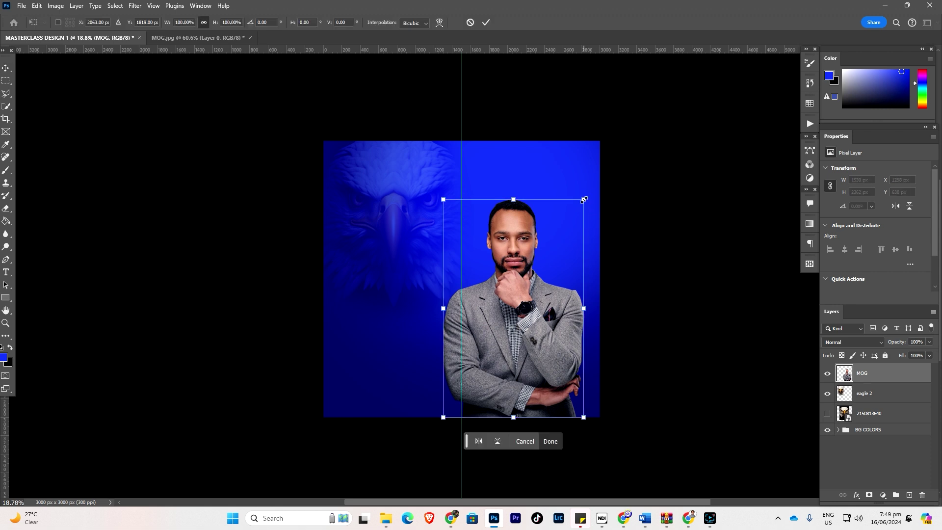
{"action": "left_click_drag", "start_coordinate": [582, 201], "coordinate": [606, 183]}
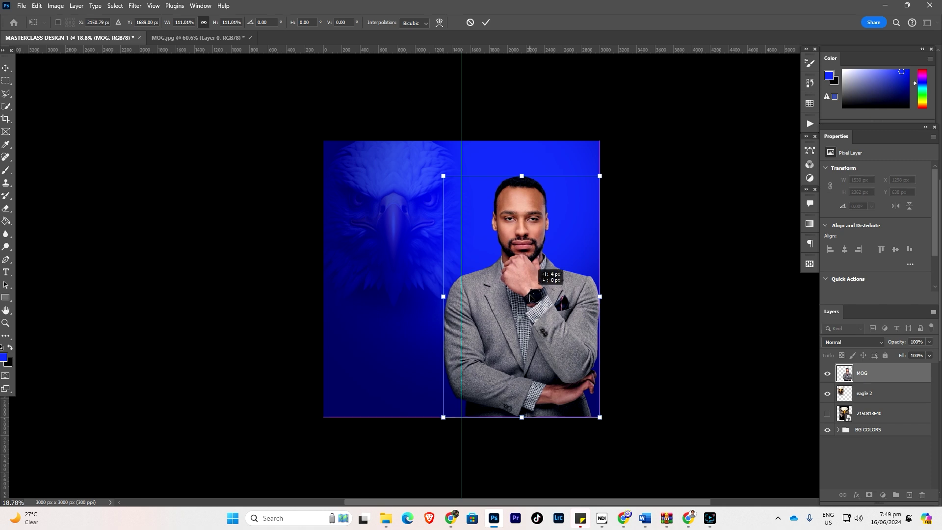
{"action": "left_click_drag", "start_coordinate": [529, 292], "coordinate": [524, 299]}
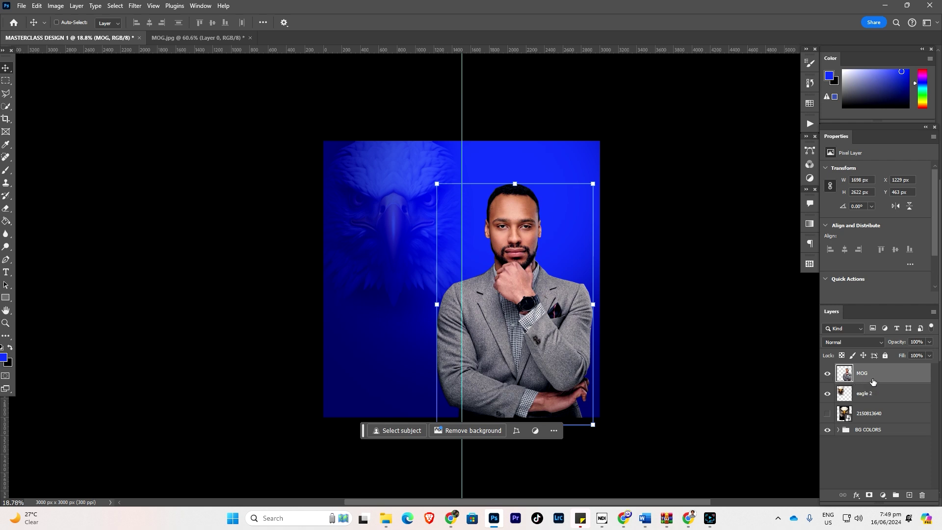
{"action": "left_click", "coordinate": [873, 393]}
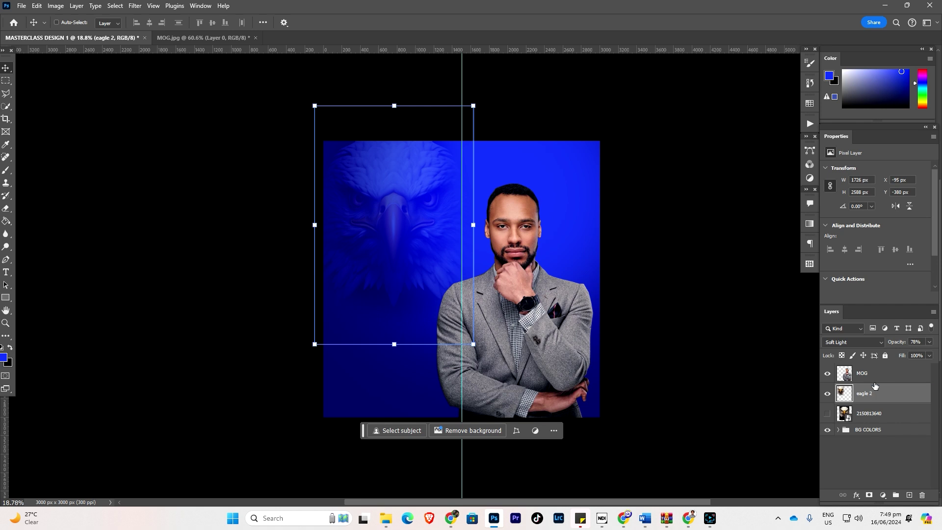
{"action": "left_click", "coordinate": [871, 375]}
{"action": "left_click", "coordinate": [875, 393], "text": "shift"}
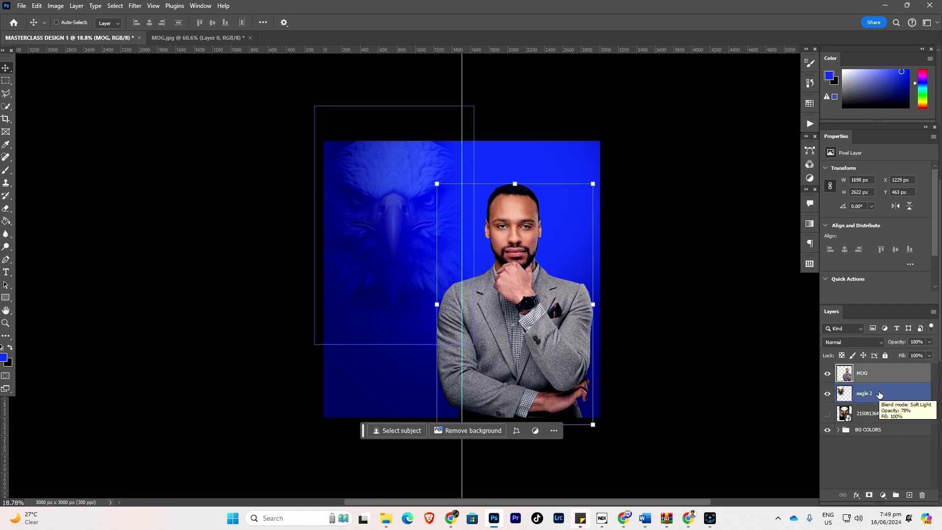
{"action": "left_click", "coordinate": [878, 394], "text": "ctrl"}
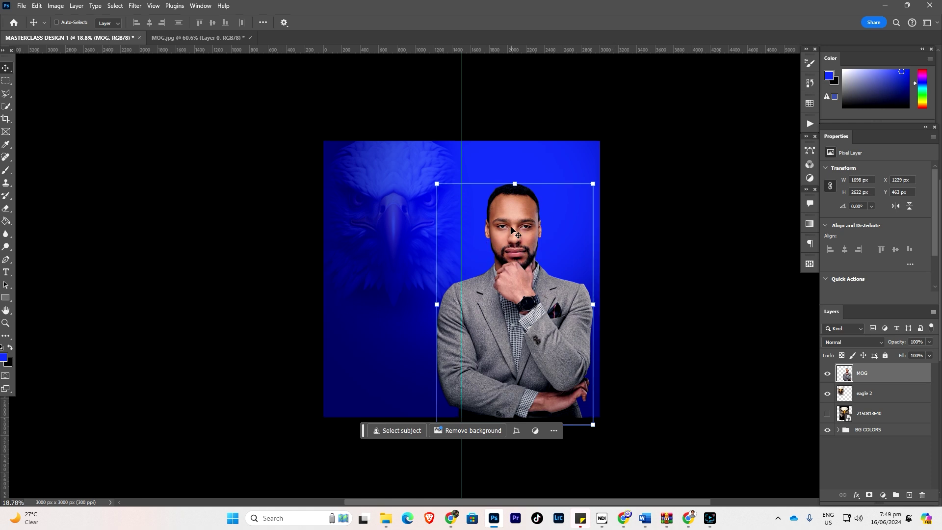
{"action": "left_click", "coordinate": [135, 6]}
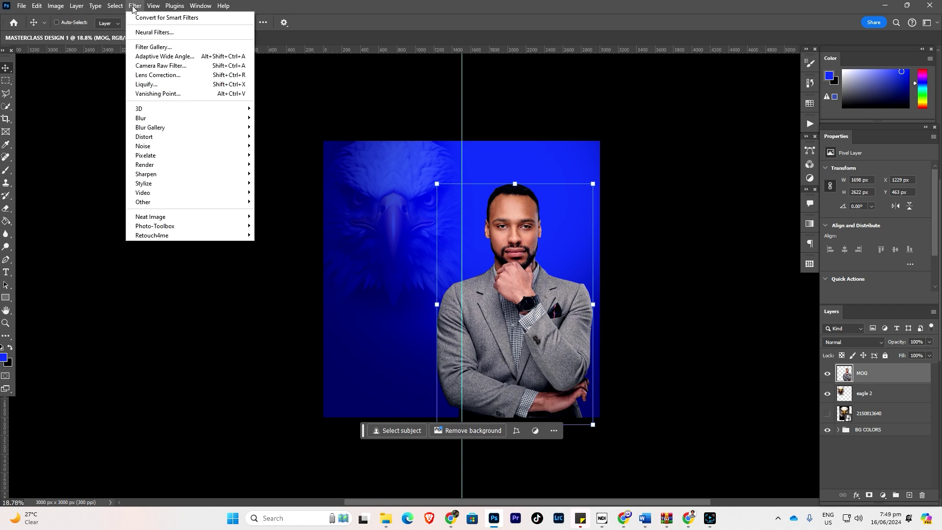
{"action": "mouse_move", "coordinate": [119, 6]}
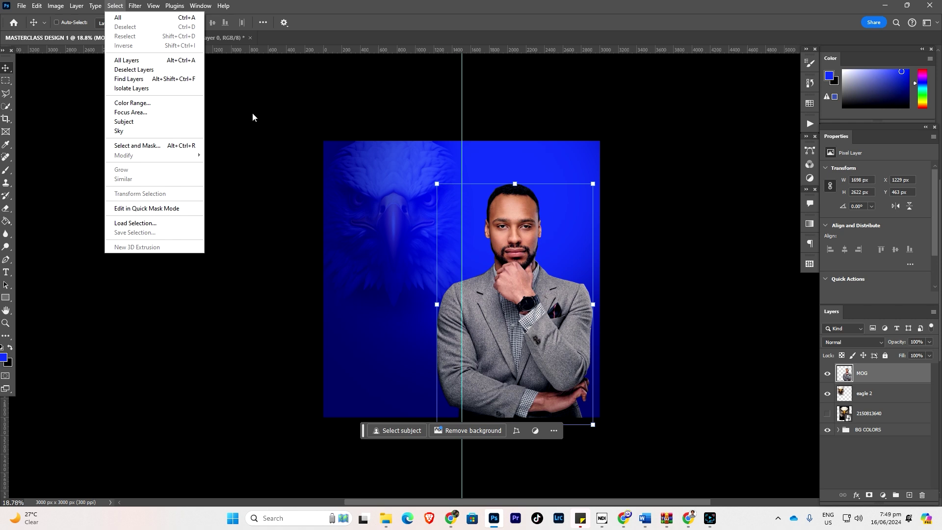
{"action": "left_click", "coordinate": [293, 139]}
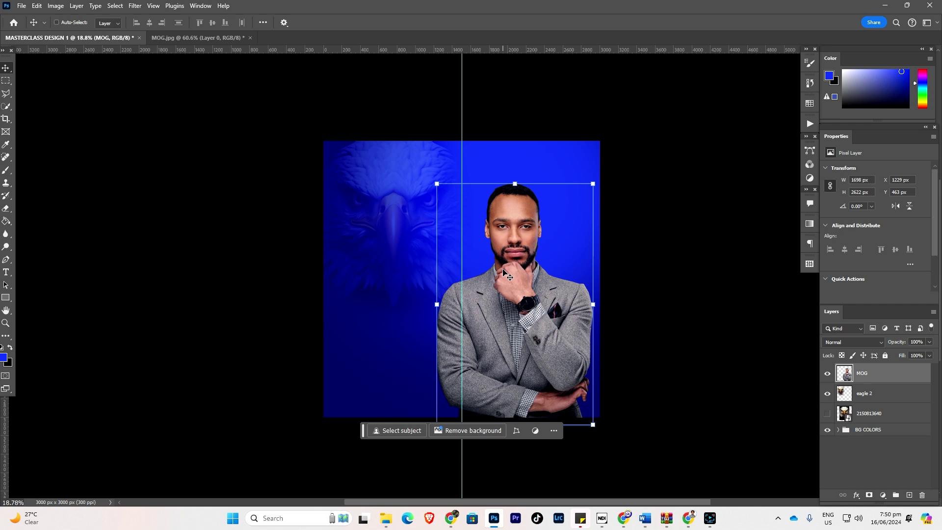
Open the Camera Raw filter on the MOG layer and raise its Clarity to +89
{"action": "key", "text": "ctrl"}
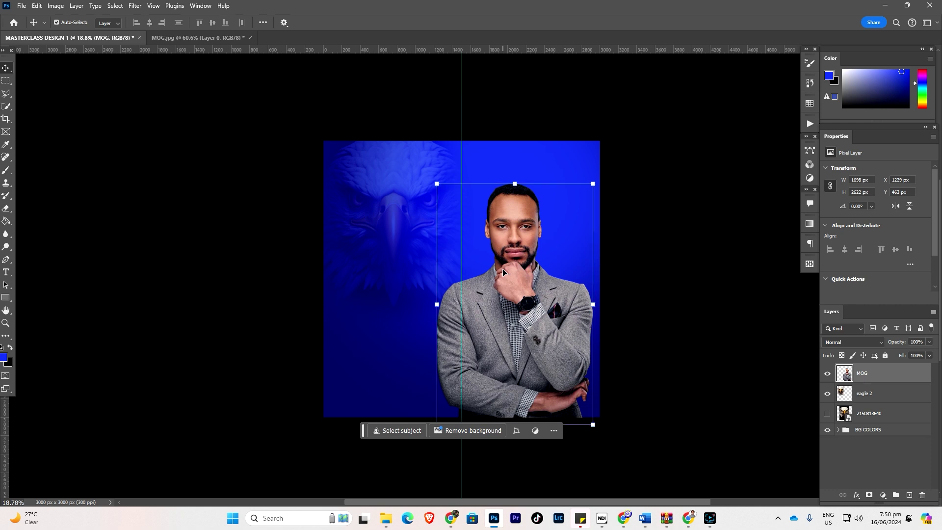
{"action": "left_click", "coordinate": [502, 271]}
{"action": "key", "text": "ctrl+shift+a"}
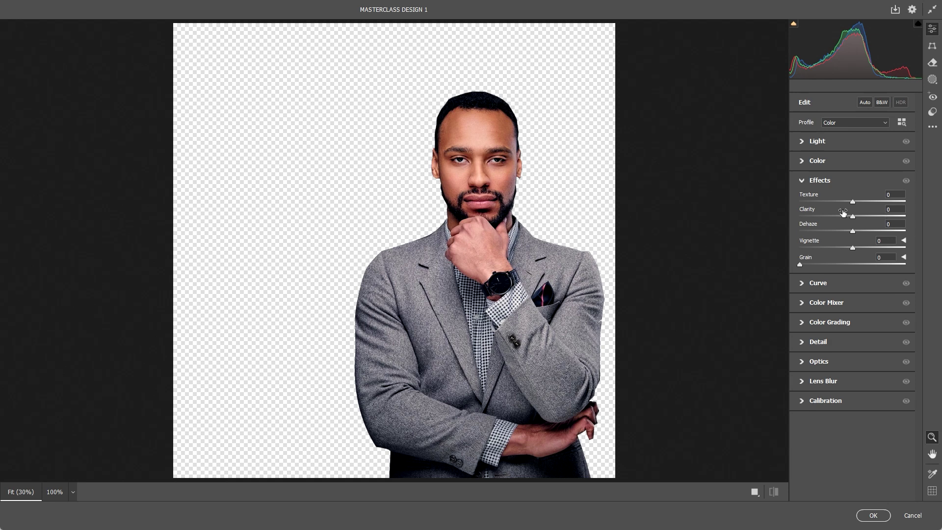
{"action": "left_click_drag", "start_coordinate": [851, 220], "coordinate": [899, 226]}
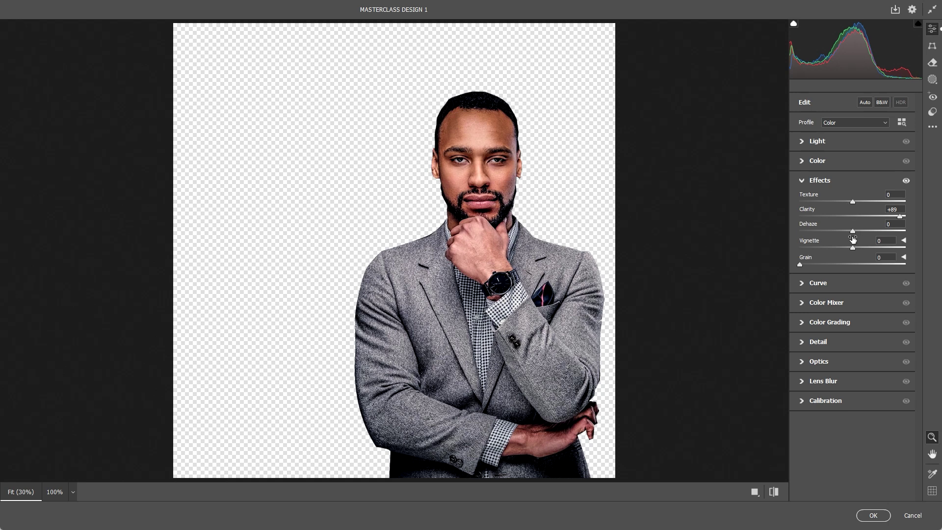
Set the portrait's Camera Raw effects to Dehaze +30, Vignette -51 and Texture +44
{"action": "mouse_move", "coordinate": [852, 248]}
{"action": "left_mouse_down"}
{"action": "mouse_move", "coordinate": [861, 249]}
{"action": "mouse_move", "coordinate": [826, 254]}
{"action": "mouse_move", "coordinate": [844, 232]}
{"action": "mouse_move", "coordinate": [834, 232]}
{"action": "mouse_move", "coordinate": [876, 238]}
{"action": "mouse_move", "coordinate": [862, 240]}
{"action": "left_mouse_up"}
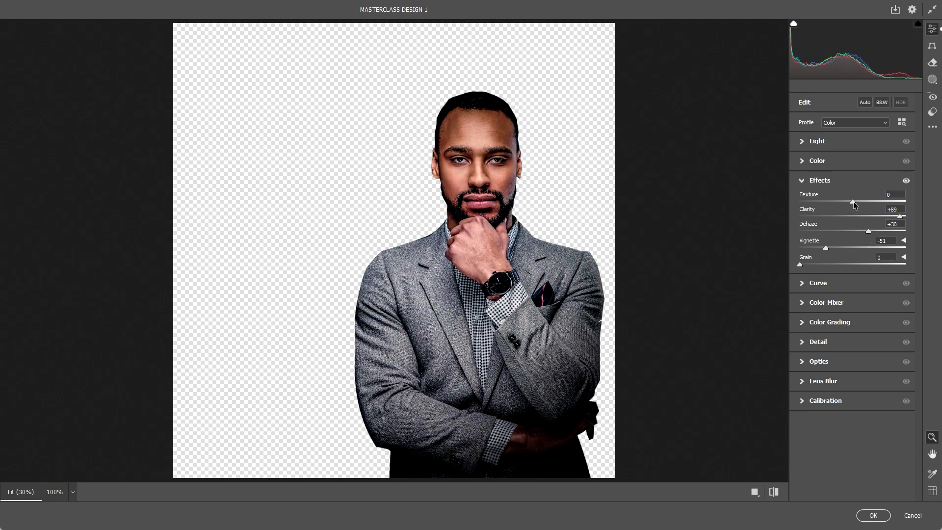
{"action": "left_click_drag", "start_coordinate": [852, 201], "coordinate": [876, 209]}
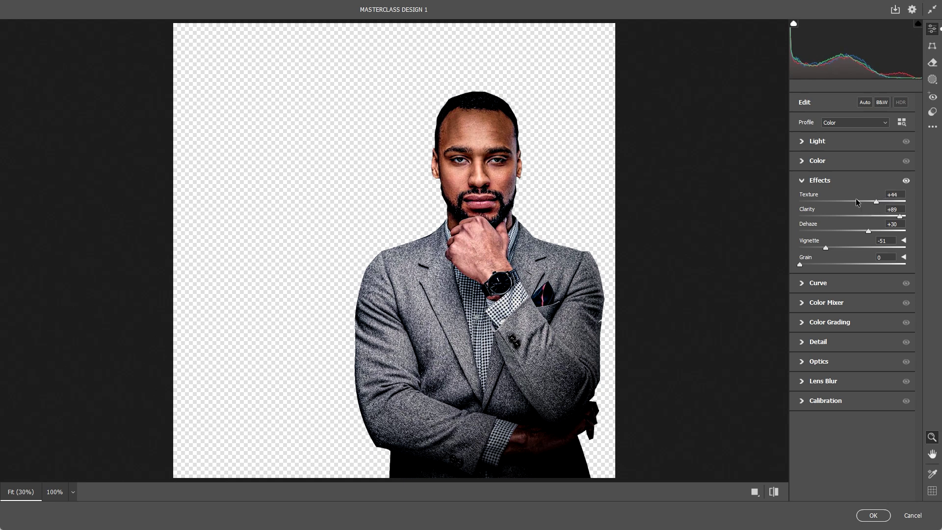
{"action": "left_click", "coordinate": [803, 162]}
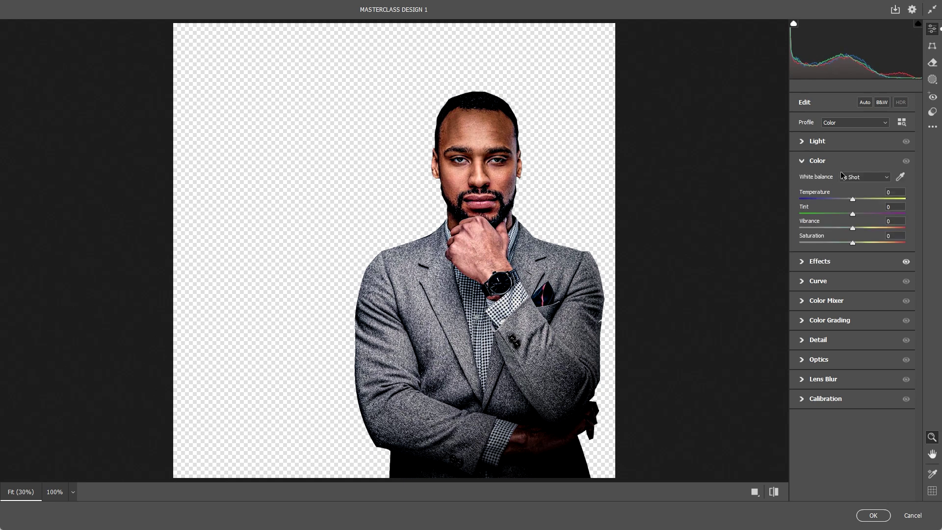
{"action": "left_click", "coordinate": [803, 161]}
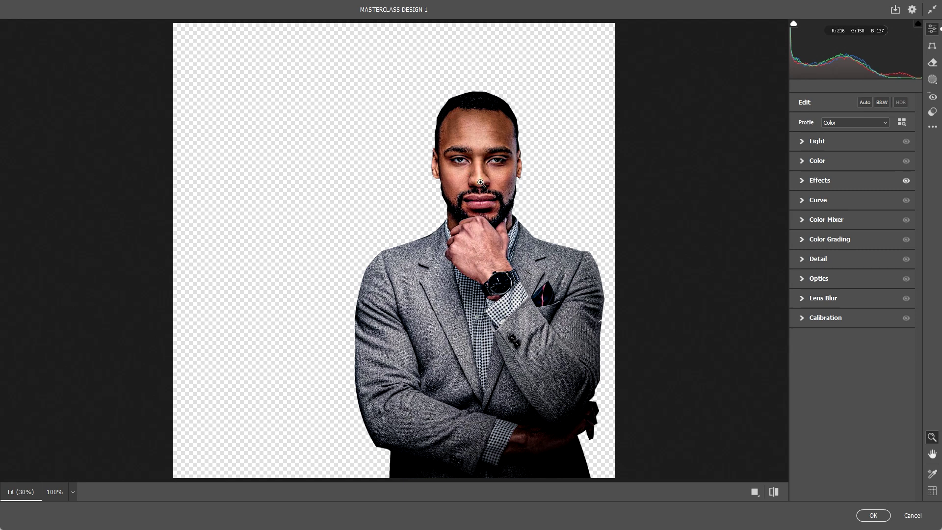
{"action": "left_click", "coordinate": [801, 181]}
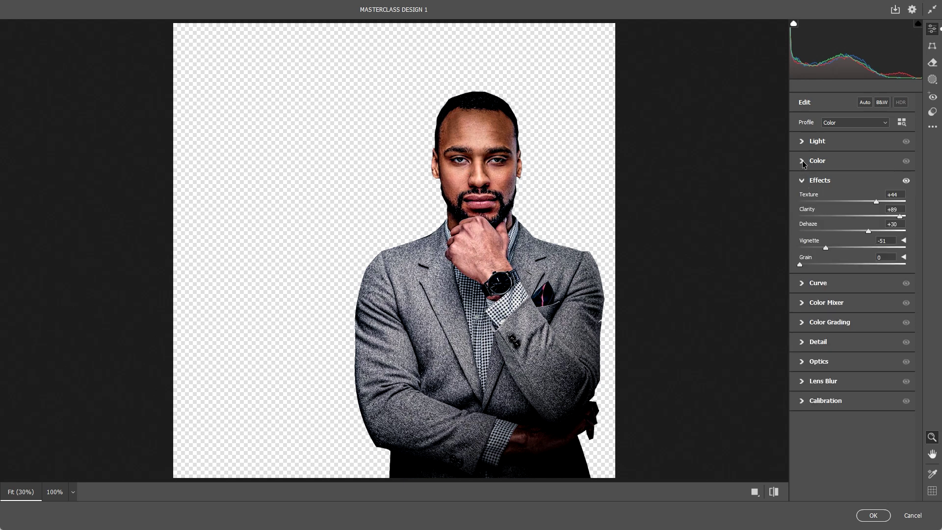
Apply the Camera Raw filter with Shadows -26, Whites -77 and Blacks -9, and undo it on the portrait
{"action": "left_click", "coordinate": [802, 161]}
{"action": "left_click", "coordinate": [803, 141]}
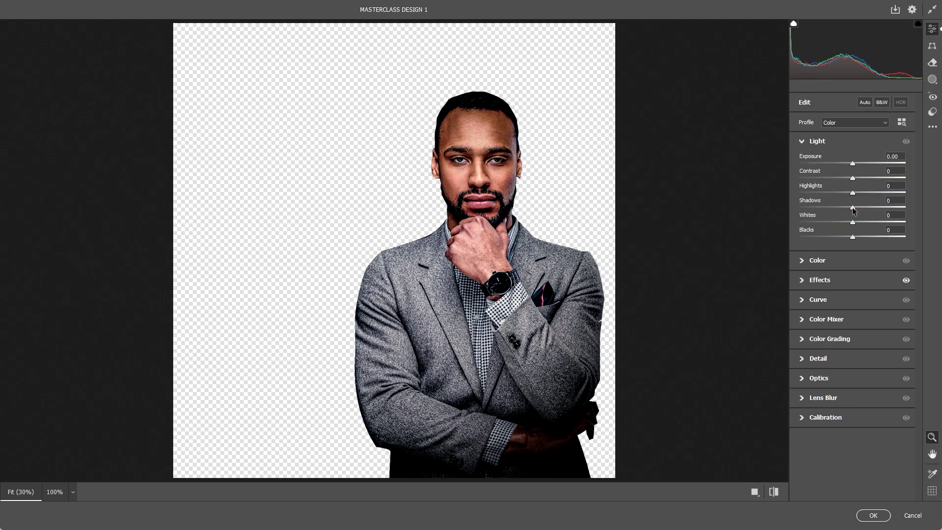
{"action": "left_click_drag", "start_coordinate": [851, 208], "coordinate": [847, 240]}
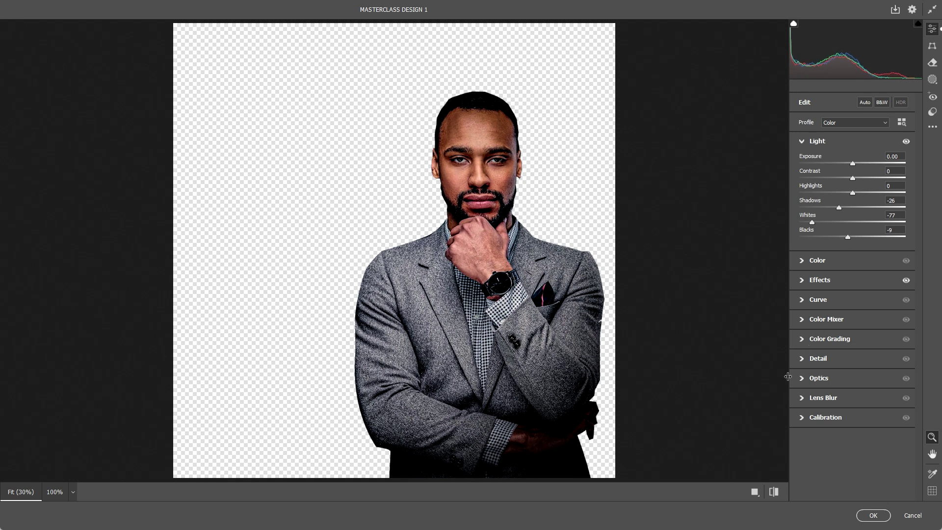
{"action": "left_click", "coordinate": [872, 515]}
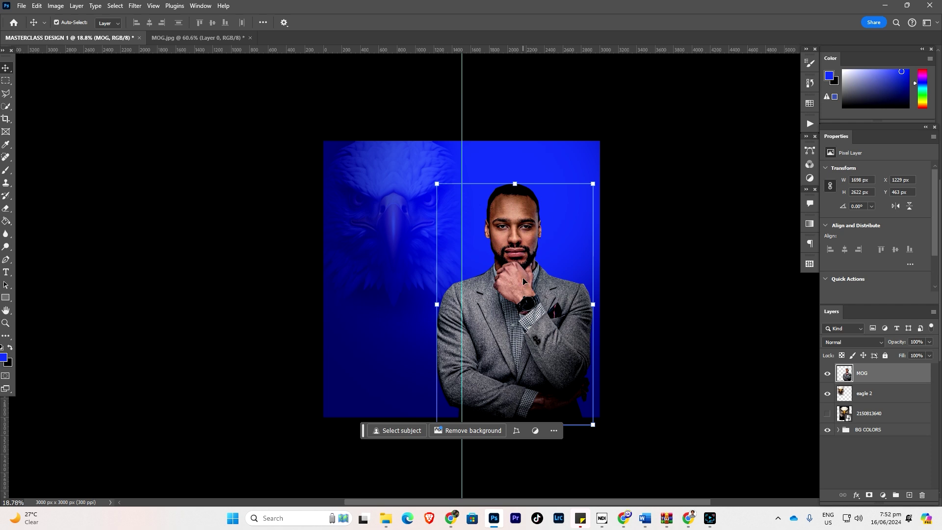
{"action": "key", "text": "ctrl+z"}
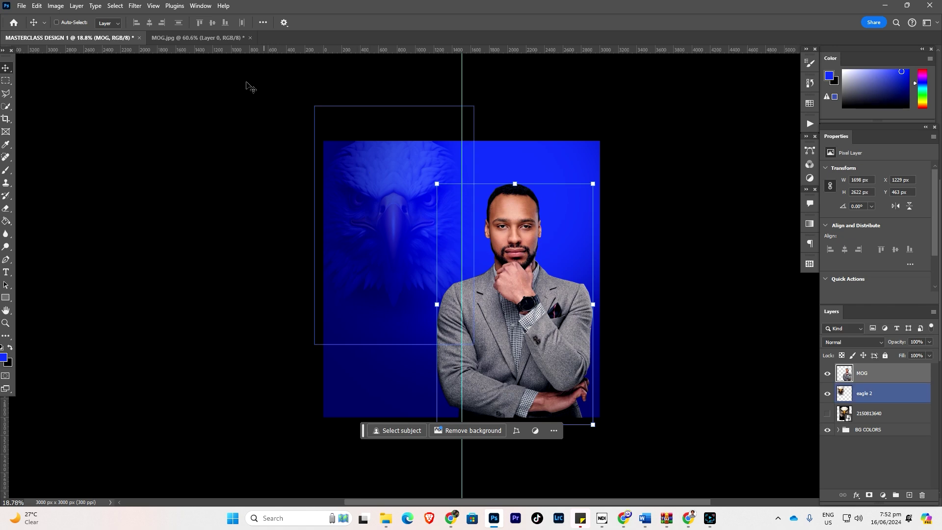
Locate the vector_church_christian_logo_design_15 file in the GRAPHIC DESIGN RESOURCE folder in File Explorer and return to Photoshop
{"action": "mouse_move", "coordinate": [386, 518]}
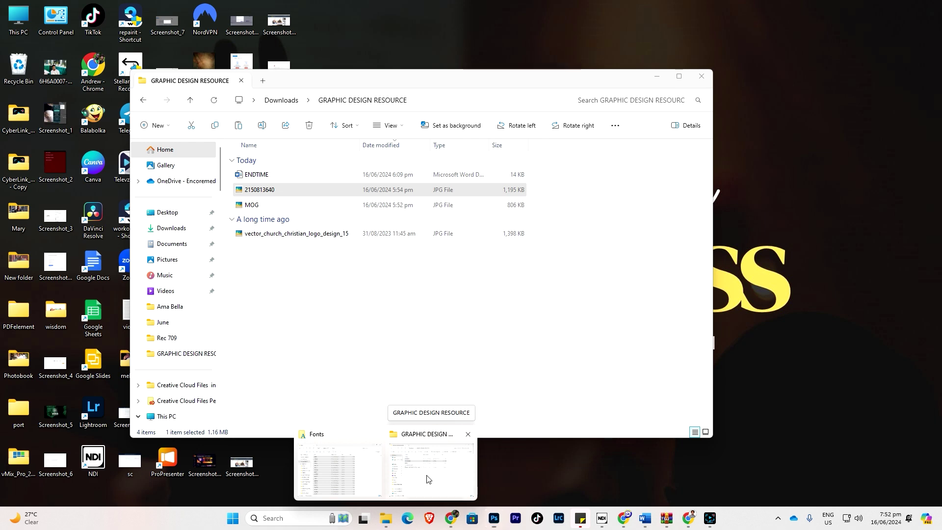
{"action": "left_click", "coordinate": [426, 480]}
{"action": "left_click", "coordinate": [267, 235]}
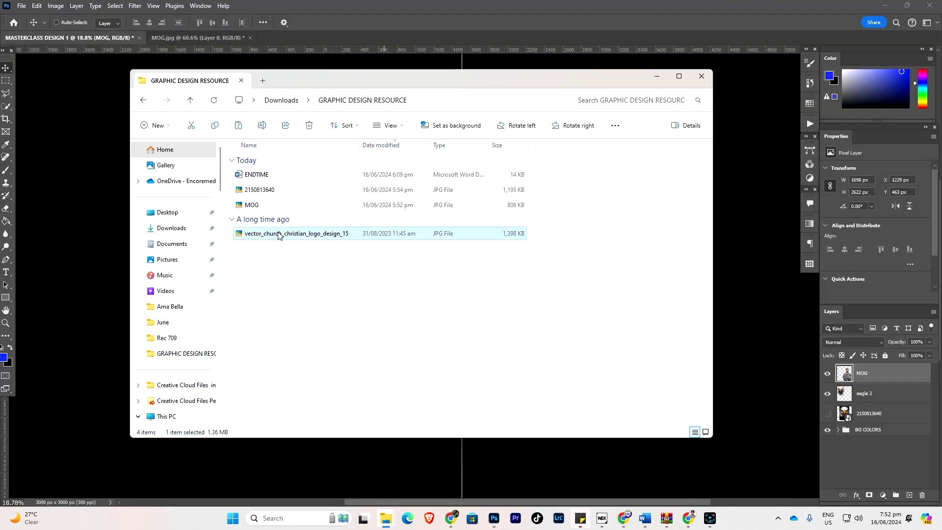
{"action": "left_click", "coordinate": [354, 449]}
Place the vector_church_christian_logo_design_15 image as an embedded object in the MASTERCLASS DESIGN 1 document
{"action": "left_click", "coordinate": [22, 6]}
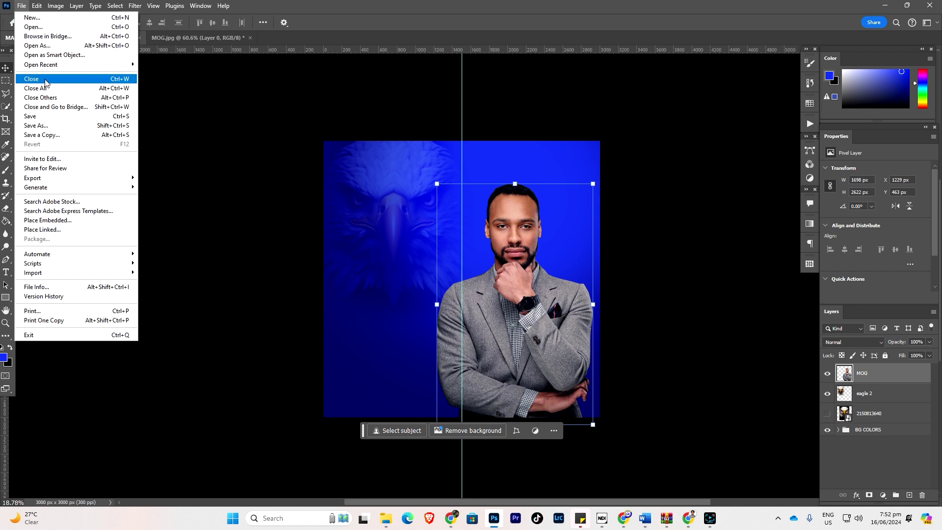
{"action": "left_click", "coordinate": [34, 220]}
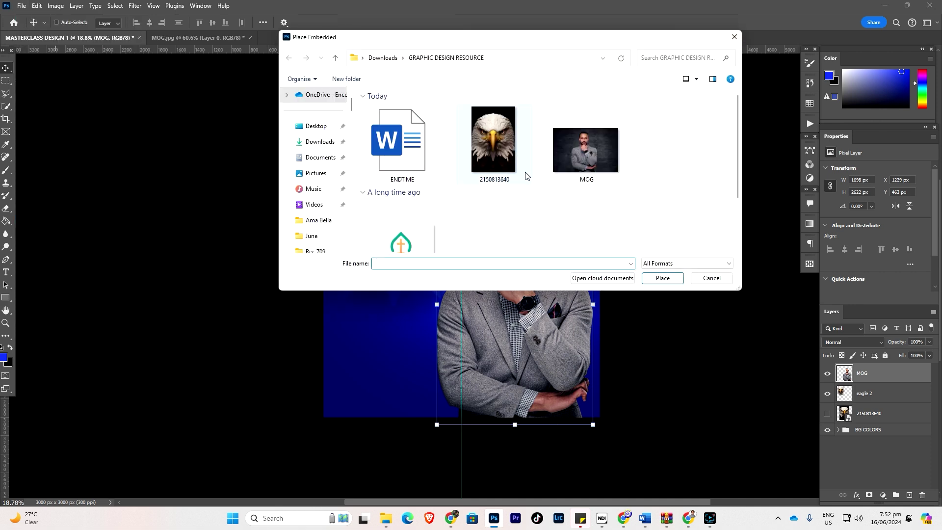
{"action": "scroll", "coordinate": [527, 179], "scroll_direction": "down", "scroll_amount": 1}
{"action": "left_click", "coordinate": [403, 219]}
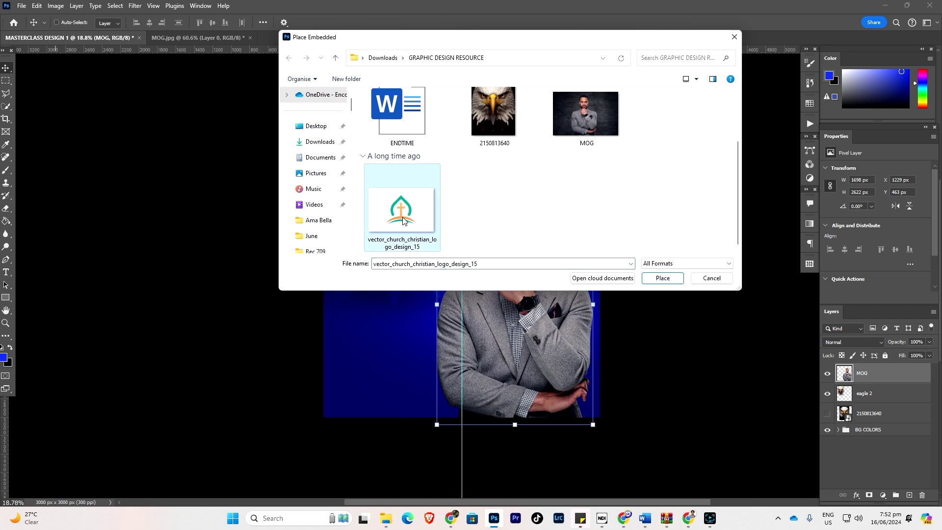
{"action": "left_click", "coordinate": [666, 280]}
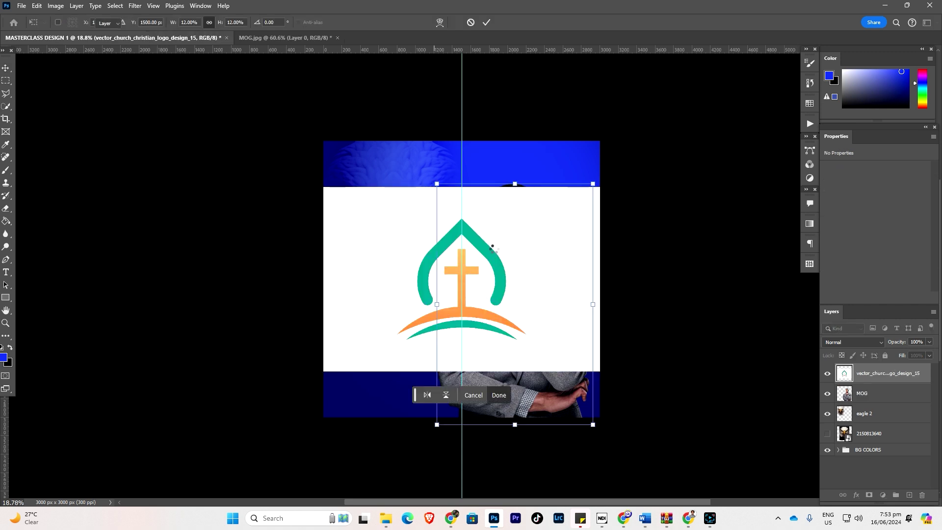
{"action": "key", "text": "Return"}
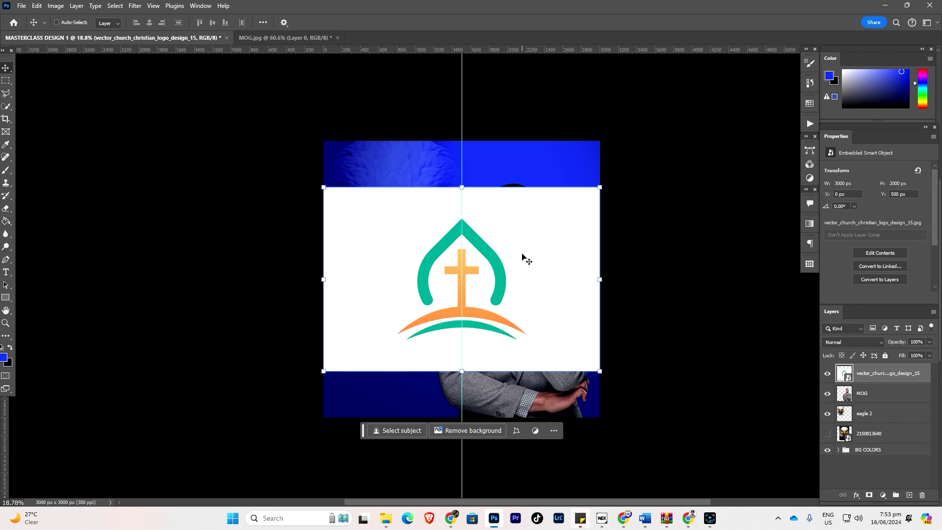
Duplicate the church logo layer within the same document and hide the original logo layer
{"action": "left_click", "coordinate": [525, 272]}
{"action": "left_click", "coordinate": [891, 391]}
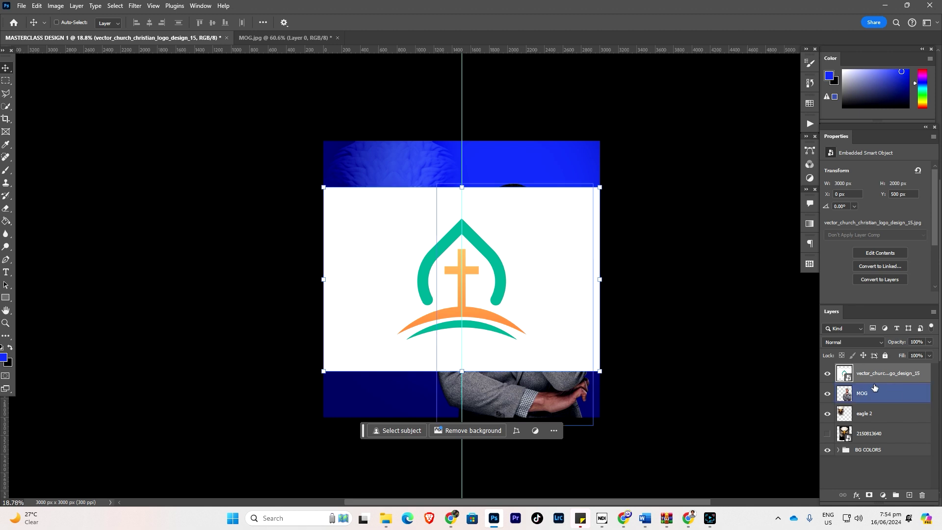
{"action": "left_click", "coordinate": [870, 375]}
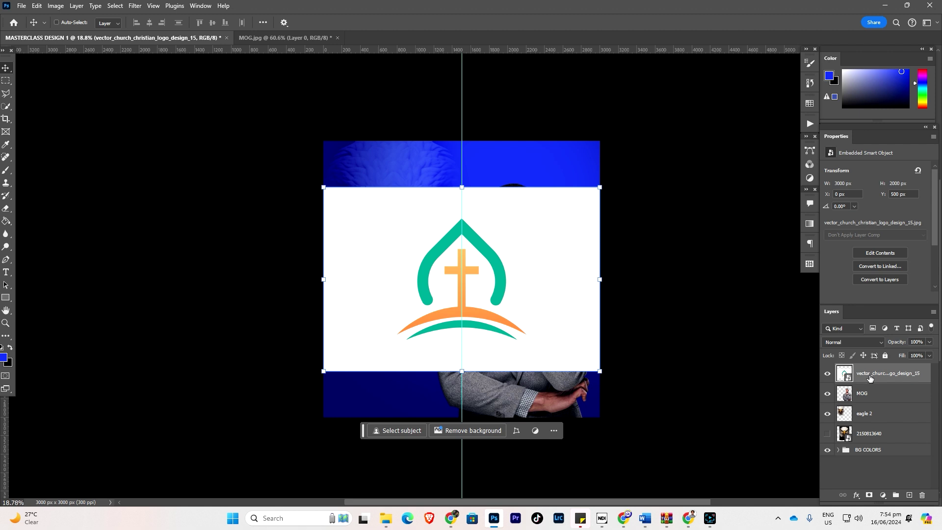
{"action": "right_click", "coordinate": [869, 375]}
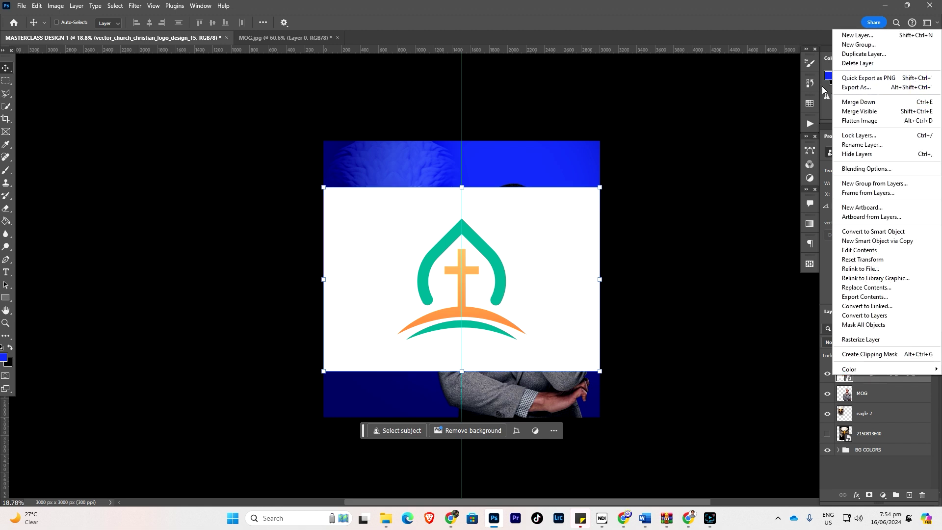
{"action": "left_click", "coordinate": [866, 56]}
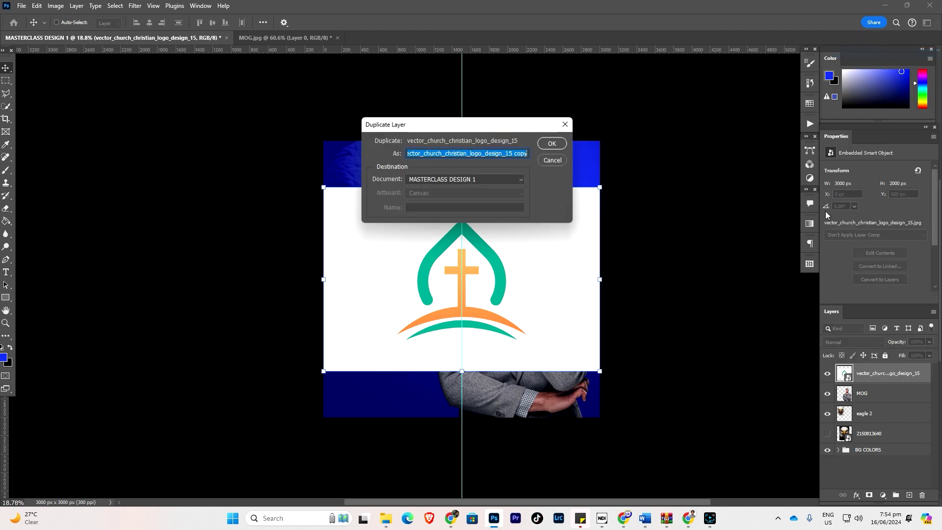
{"action": "left_click", "coordinate": [551, 143]}
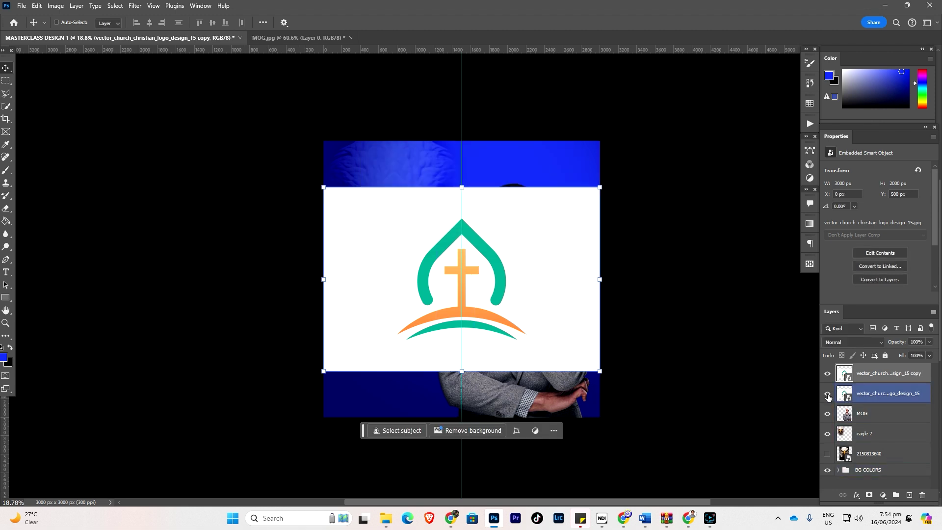
{"action": "left_click", "coordinate": [828, 395]}
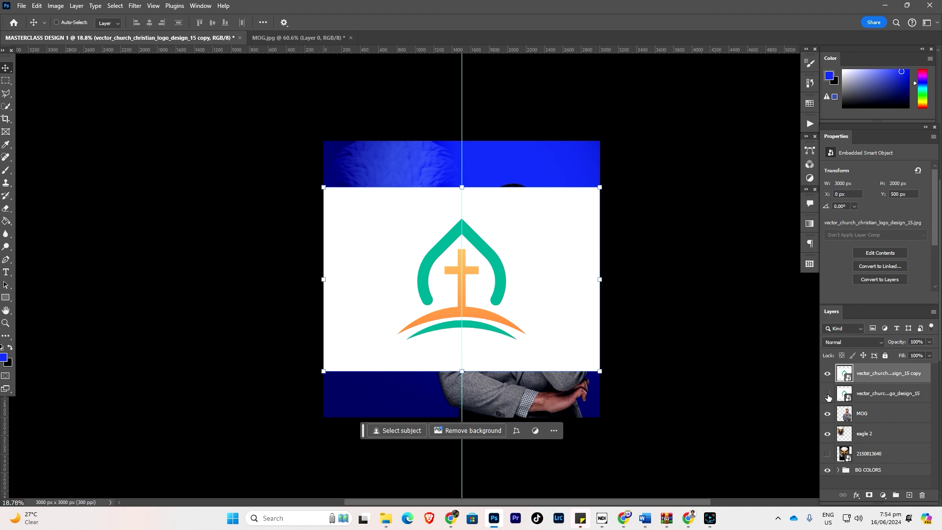
Rasterize the logo copy and remove its white background with the Magic Eraser tool
{"action": "right_click", "coordinate": [870, 376]}
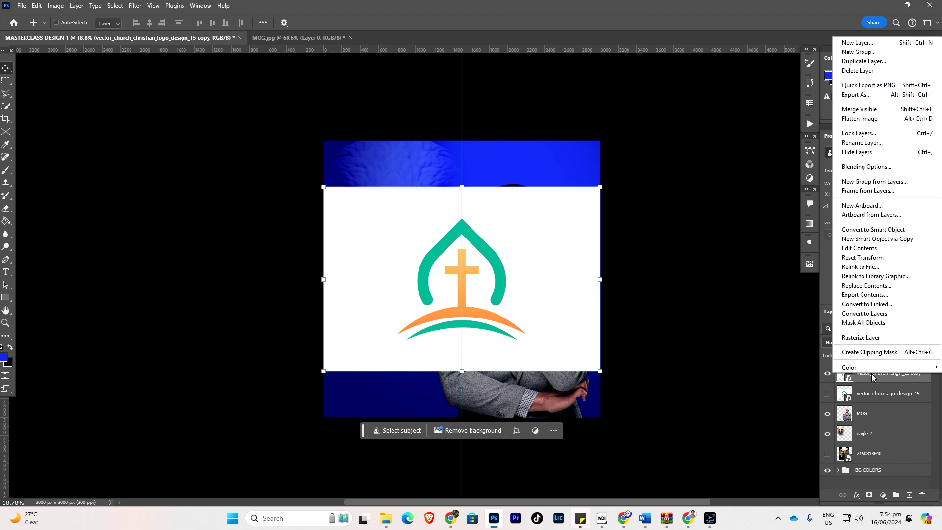
{"action": "left_click", "coordinate": [857, 339]}
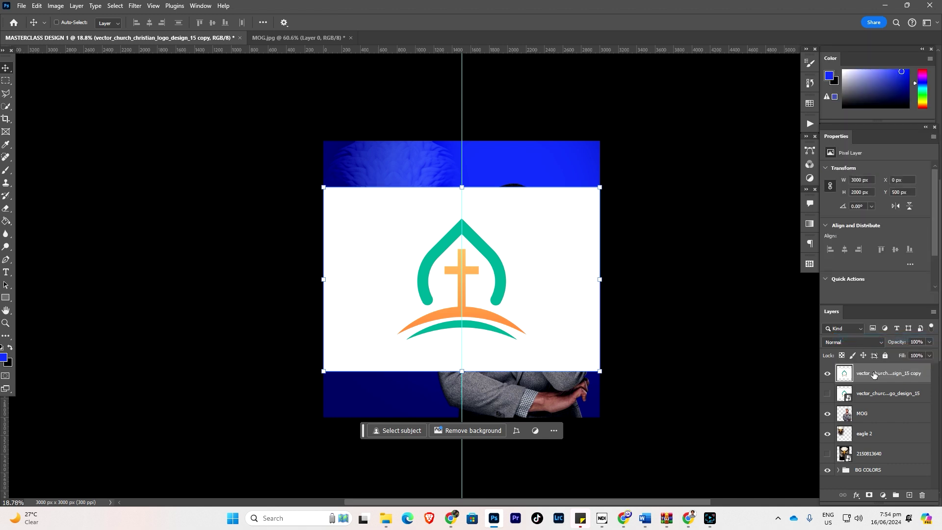
{"action": "left_click", "coordinate": [9, 212]}
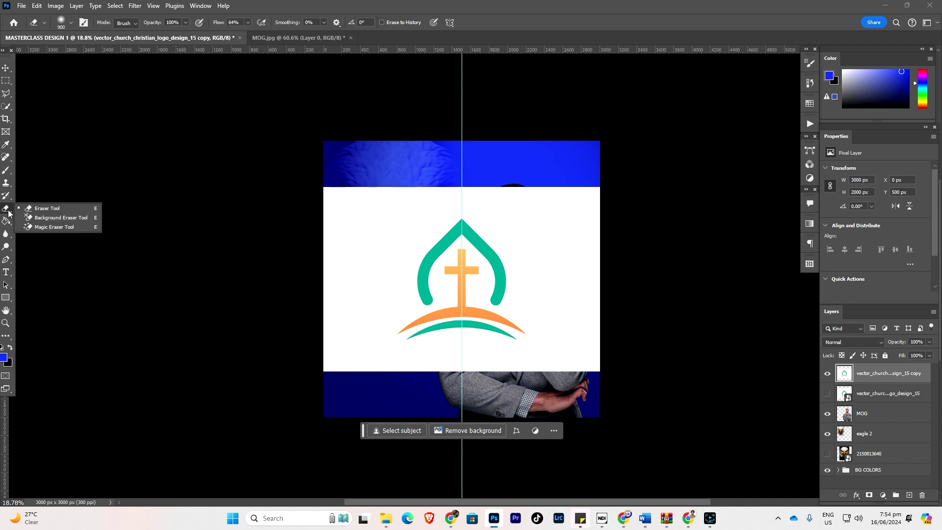
{"action": "left_click", "coordinate": [46, 227]}
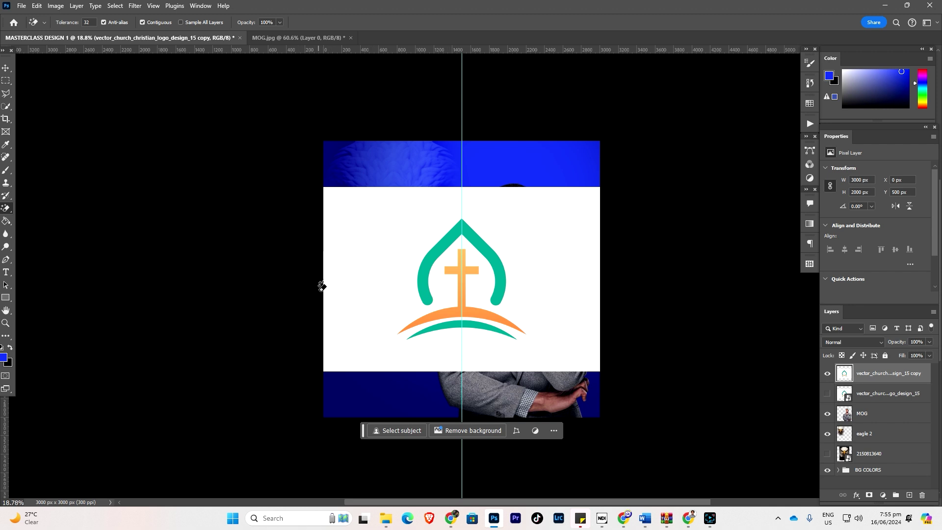
{"action": "left_click", "coordinate": [401, 235]}
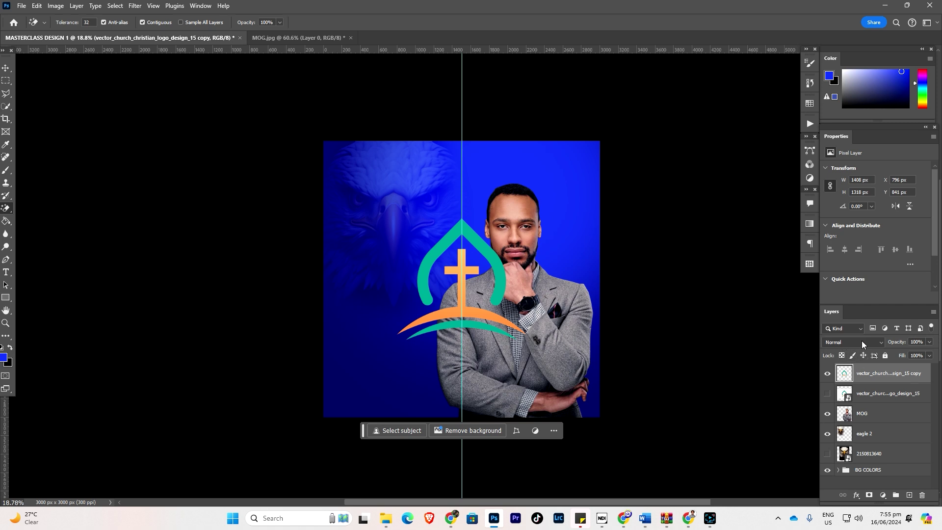
{"action": "right_click", "coordinate": [871, 372]}
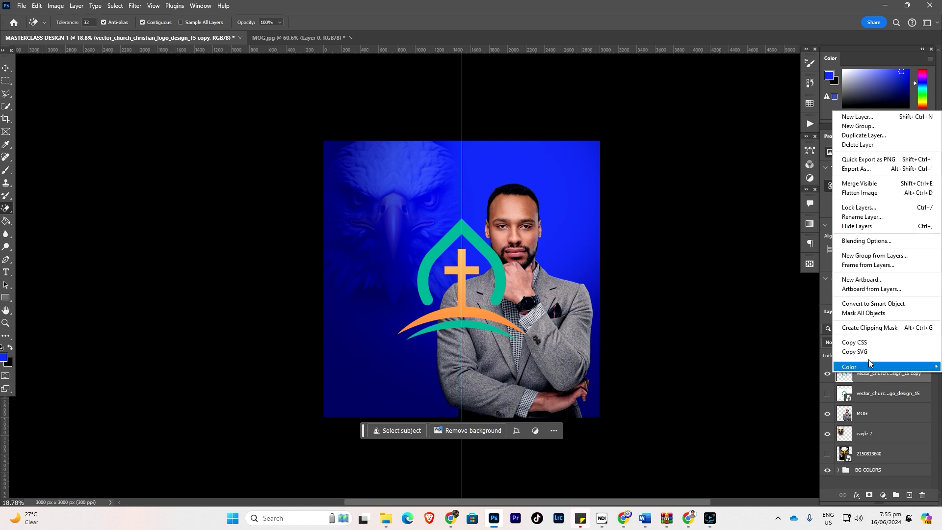
{"action": "left_click", "coordinate": [864, 395]}
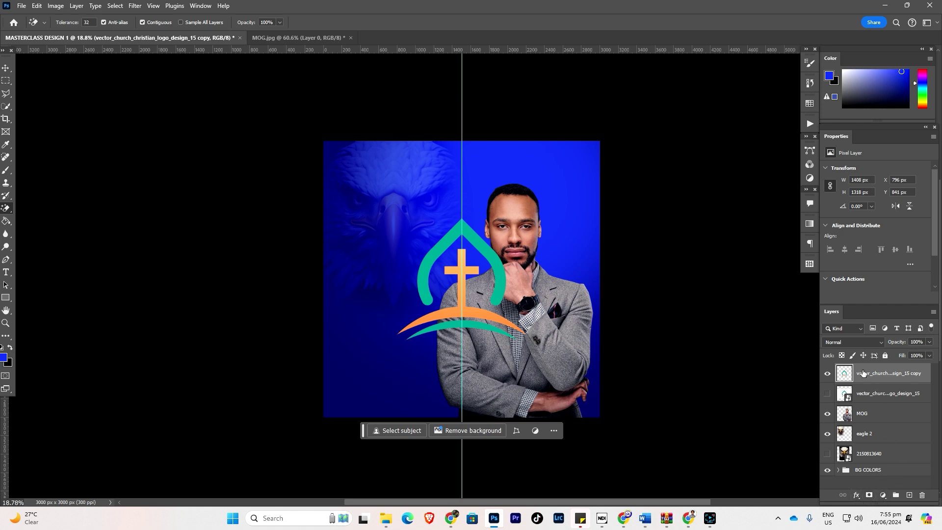
{"action": "left_click", "coordinate": [856, 495]}
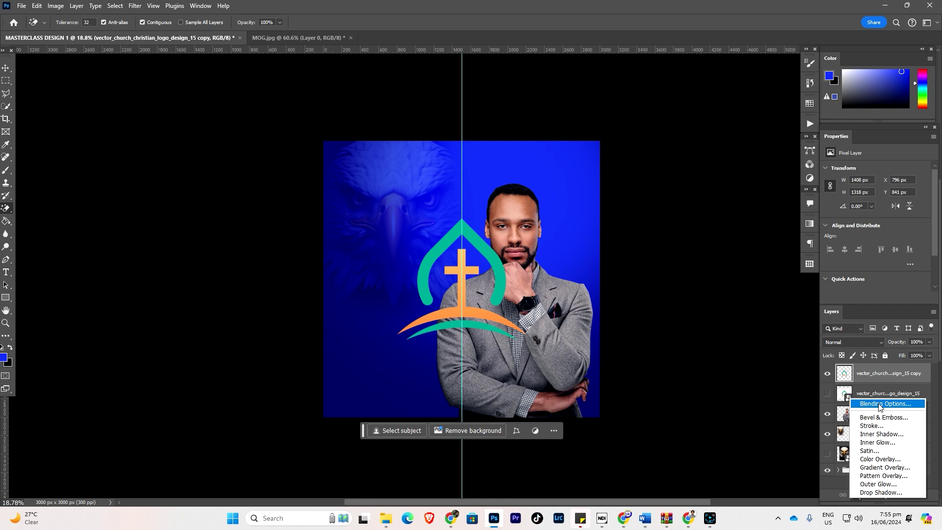
{"action": "left_click", "coordinate": [741, 391]}
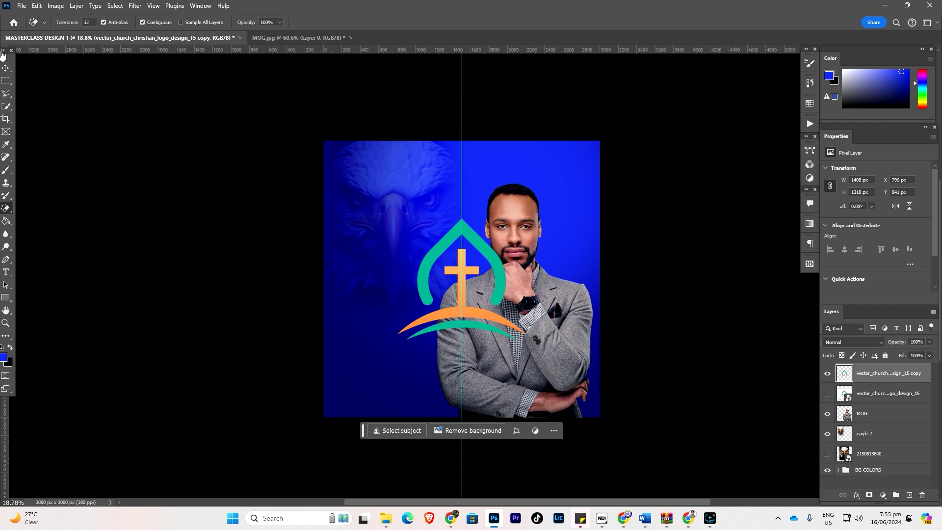
{"action": "left_click", "coordinate": [6, 69]}
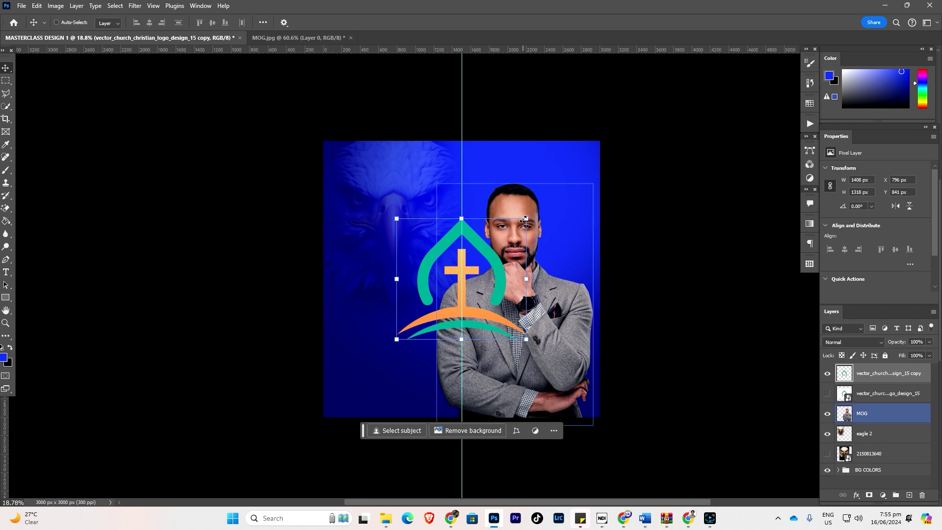
{"action": "left_click_drag", "start_coordinate": [527, 217], "coordinate": [375, 198]}
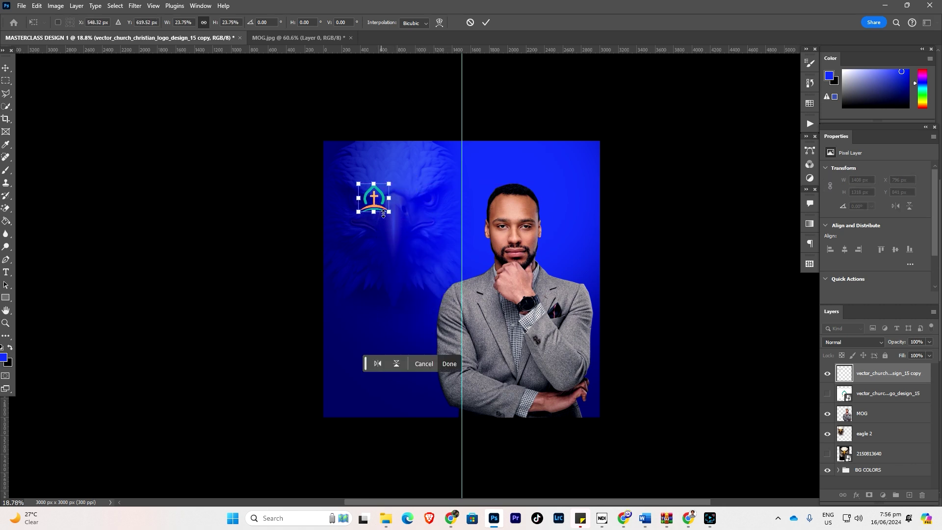
{"action": "key", "text": "ctrl+z"}
{"action": "key", "text": "ctrl+z"}
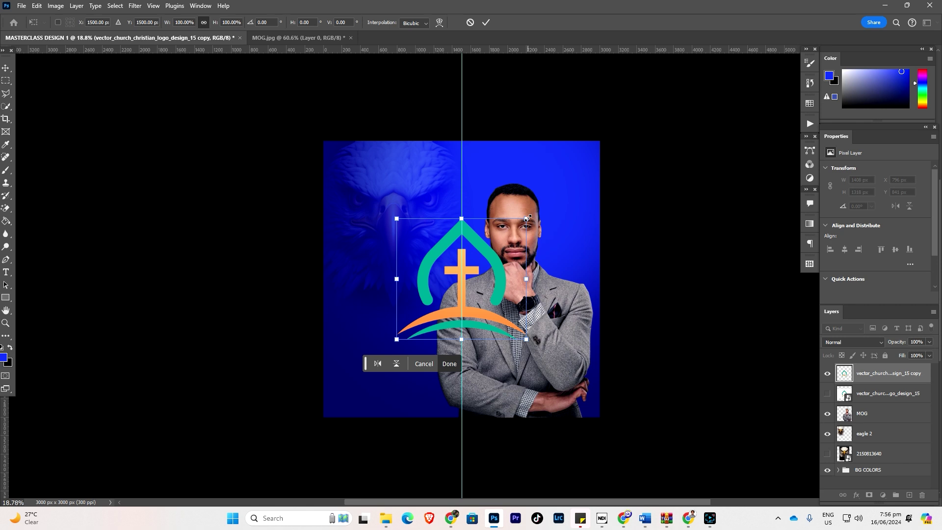
{"action": "left_click_drag", "start_coordinate": [528, 218], "coordinate": [432, 311]}
{"action": "key", "text": "ctrl+z"}
Scale the church logo copy down to about 299 × 280 px and move it onto the lower part of the eagle's beak
{"action": "left_click_drag", "start_coordinate": [526, 219], "coordinate": [426, 311]}
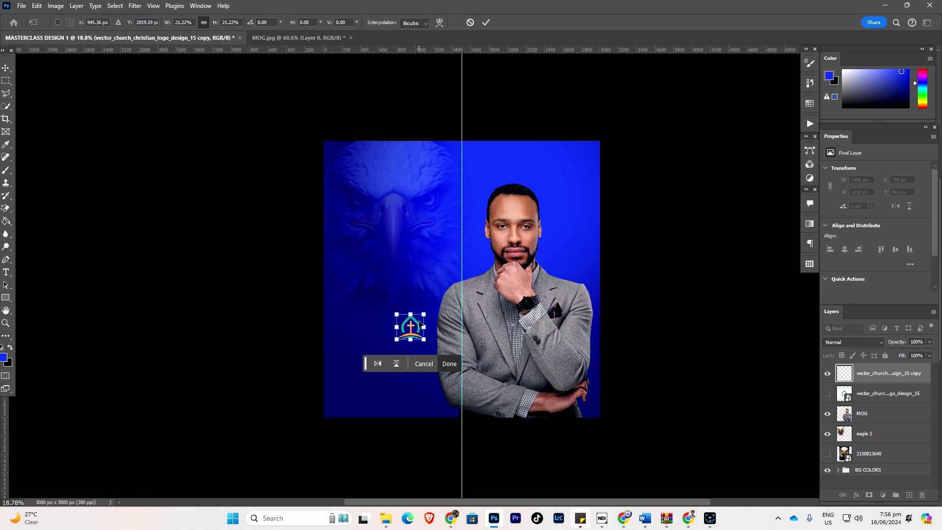
{"action": "key", "text": "Return"}
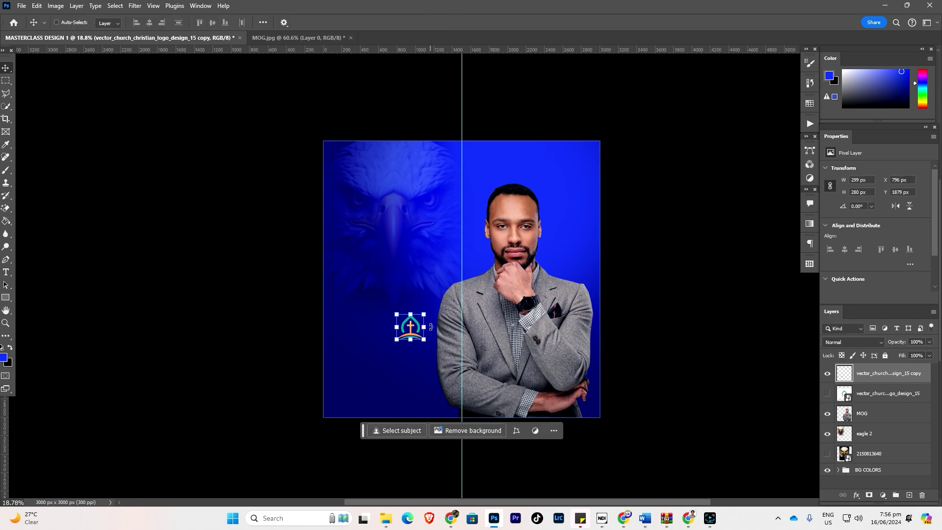
{"action": "left_click_drag", "start_coordinate": [417, 337], "coordinate": [395, 254]}
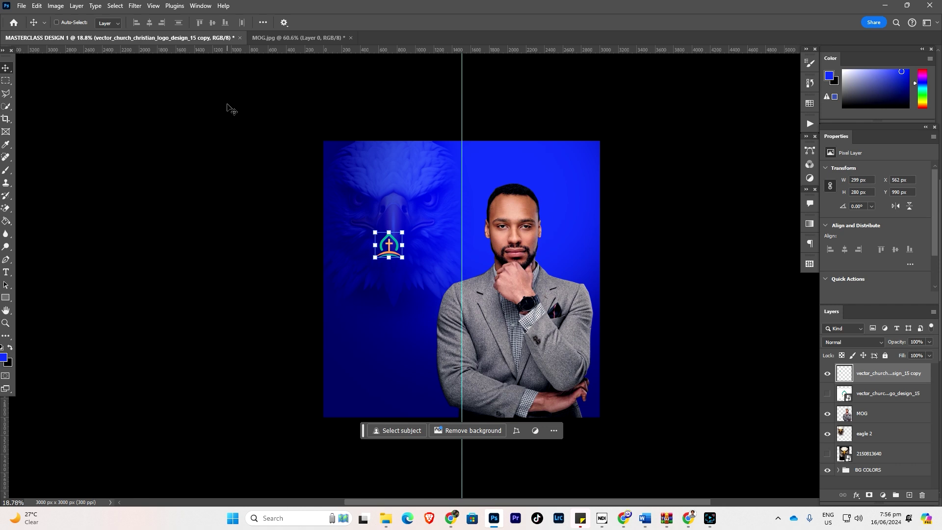
{"action": "key", "text": "ctrl"}
{"action": "left_click", "coordinate": [263, 23]}
{"action": "left_click", "coordinate": [283, 22]}
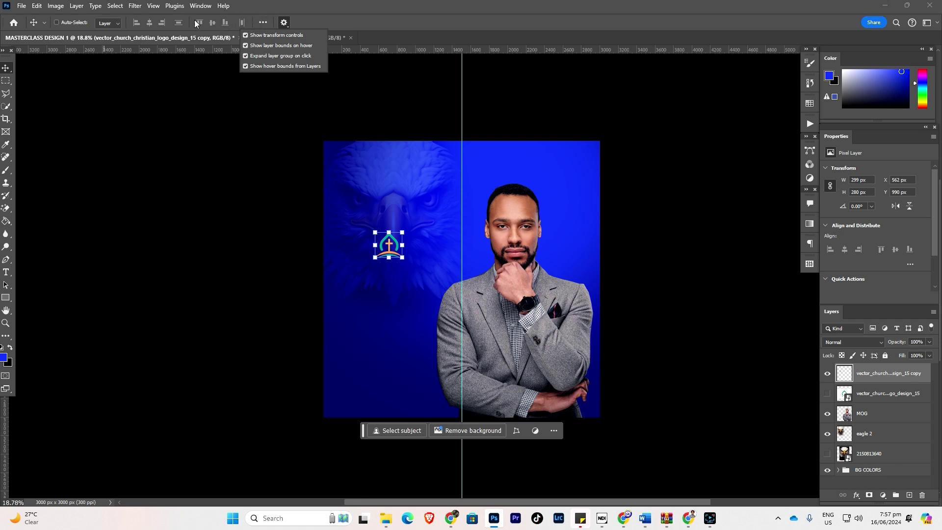
{"action": "left_click", "coordinate": [116, 24]}
{"action": "left_click", "coordinate": [116, 25]}
{"action": "left_click", "coordinate": [116, 25]}
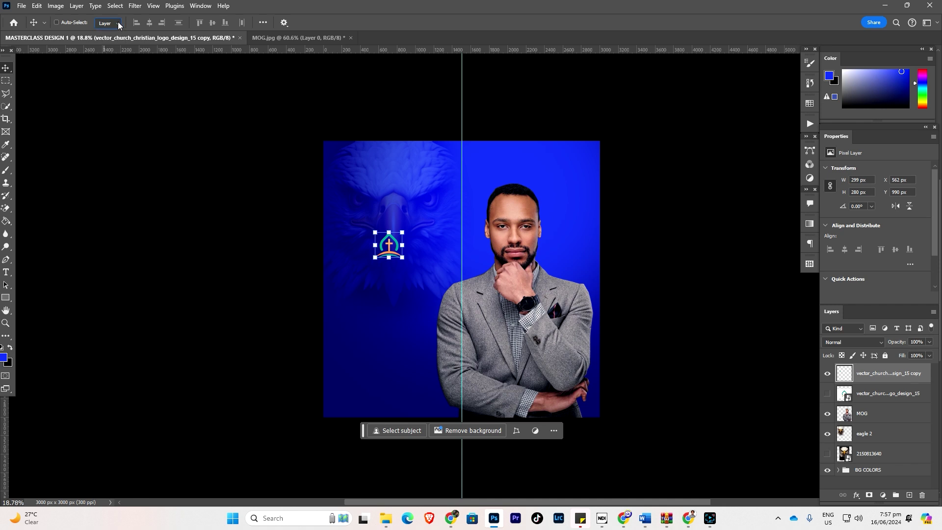
{"action": "left_click", "coordinate": [263, 22]}
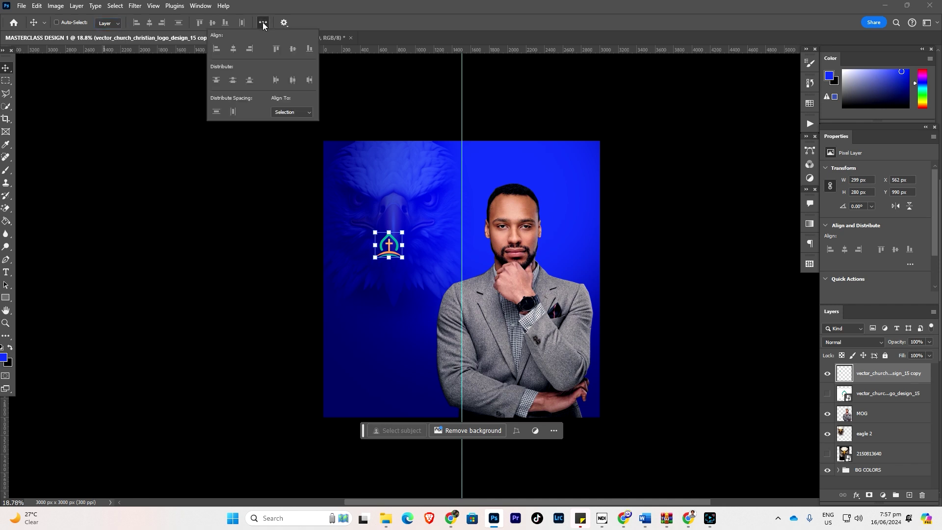
Turn off the Move tool's Show transform controls option
{"action": "left_click", "coordinate": [284, 23]}
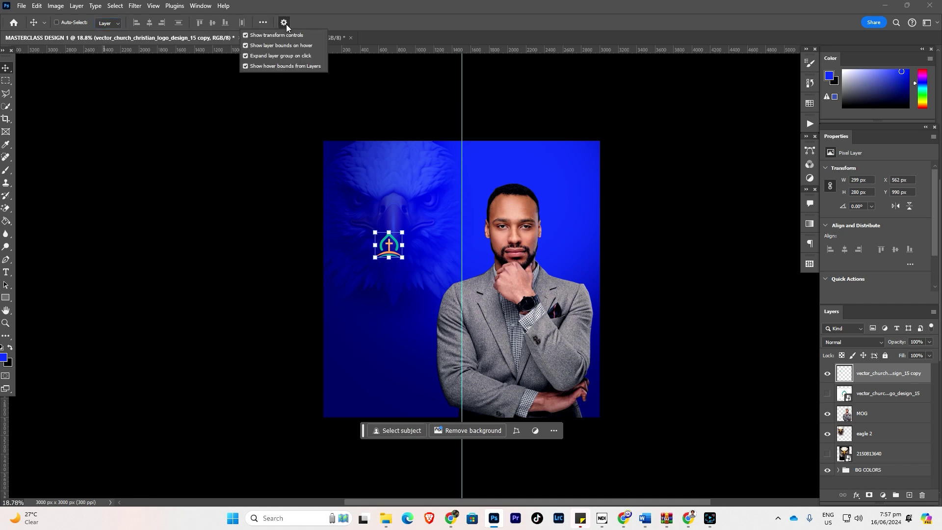
{"action": "left_click", "coordinate": [246, 35]}
{"action": "left_click", "coordinate": [390, 250]}
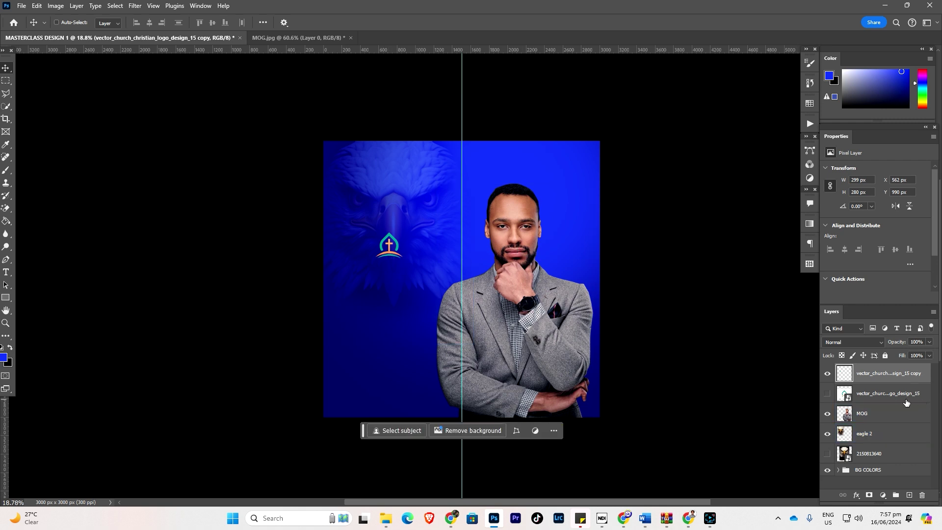
Free-transform the MOG portrait layer to about 97% and reposition it in the right half of the flyer
{"action": "left_click", "coordinate": [857, 421]}
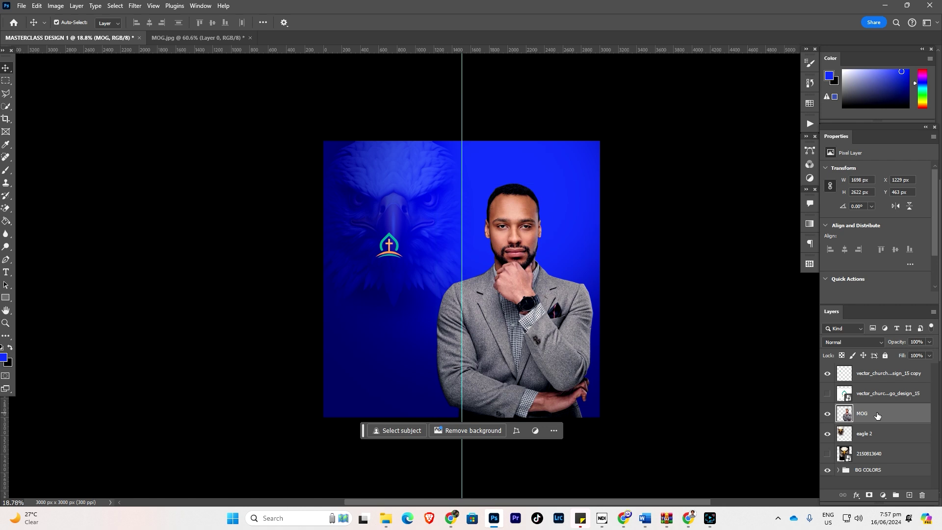
{"action": "key", "text": "ctrl+t"}
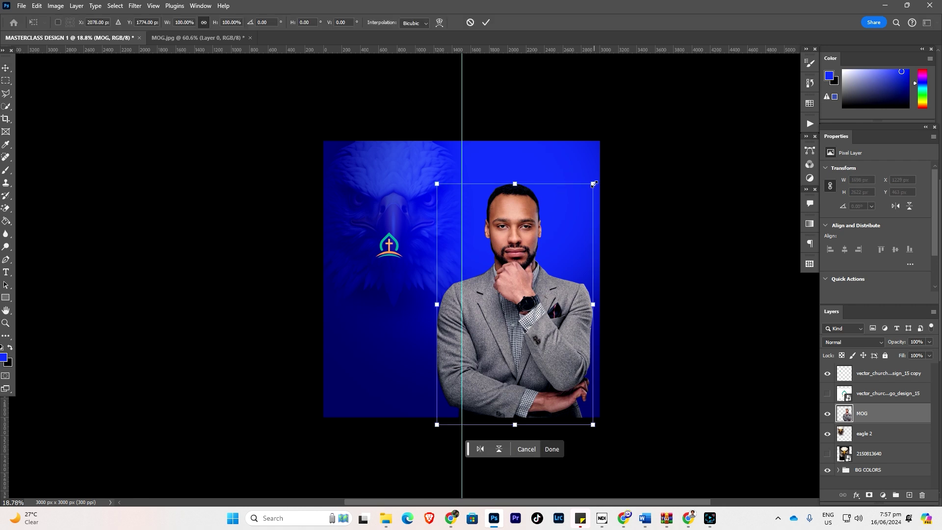
{"action": "left_click_drag", "start_coordinate": [594, 183], "coordinate": [607, 202]}
{"action": "left_click_drag", "start_coordinate": [586, 305], "coordinate": [580, 308]}
{"action": "mouse_move", "coordinate": [581, 311]}
{"action": "left_mouse_down"}
{"action": "mouse_move", "coordinate": [546, 311]}
{"action": "mouse_move", "coordinate": [599, 311]}
{"action": "left_mouse_up"}
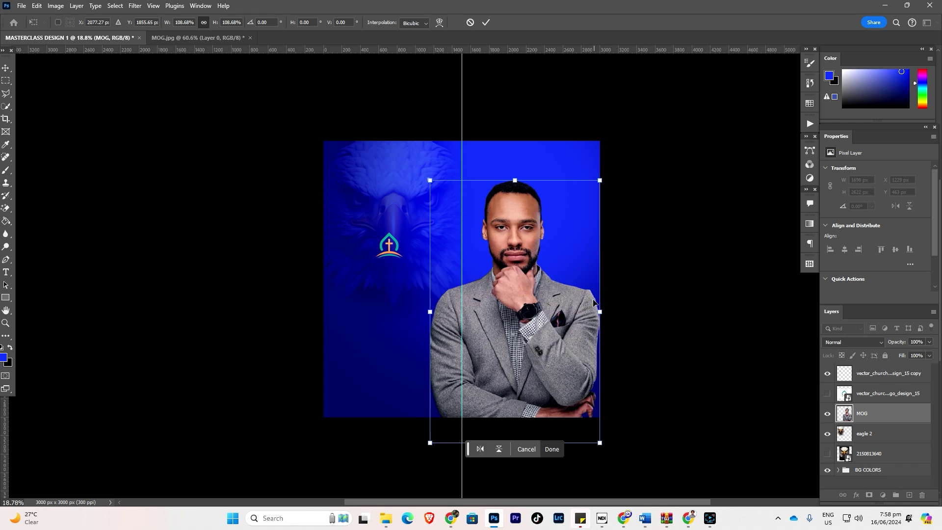
{"action": "key", "text": "ctrl+z"}
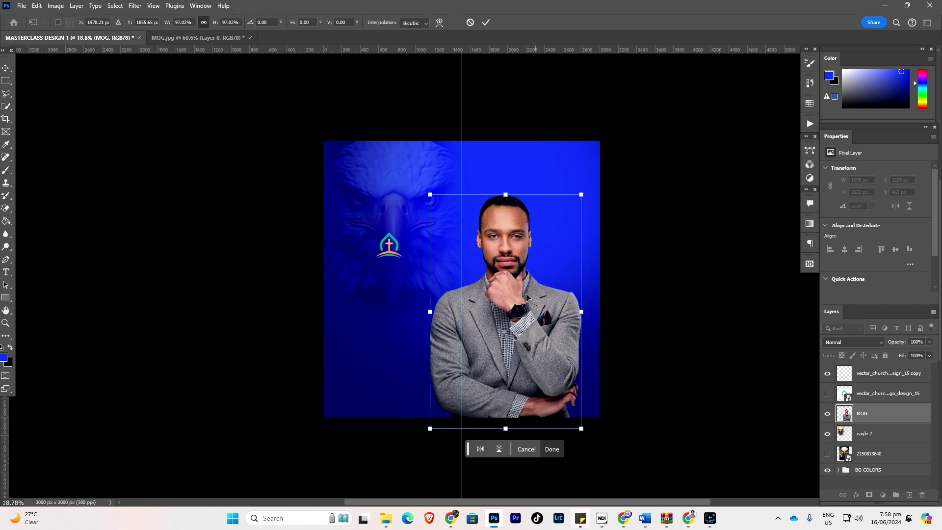
{"action": "mouse_move", "coordinate": [516, 283]}
{"action": "left_mouse_down"}
{"action": "mouse_move", "coordinate": [533, 265]}
{"action": "mouse_move", "coordinate": [525, 278]}
{"action": "left_mouse_up"}
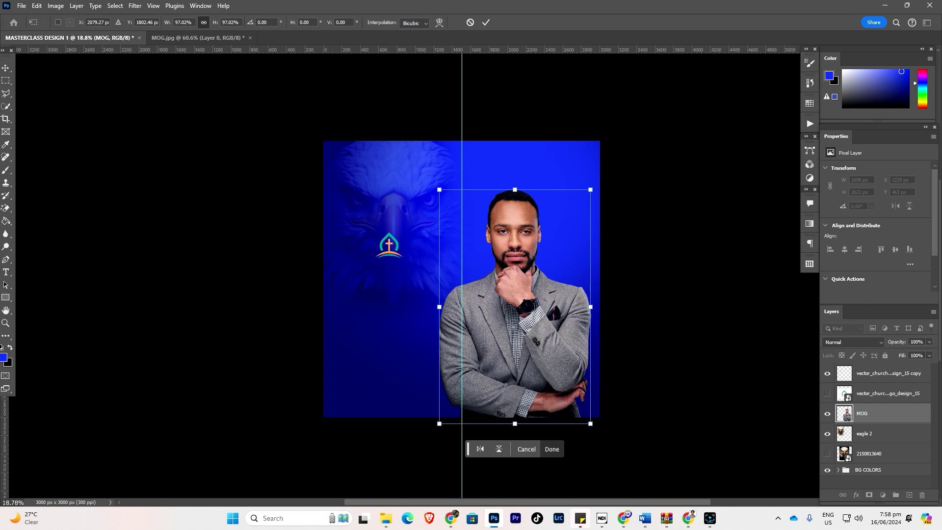
Move the church logo copy up between the eagle's eyes, to about X 567 px, Y 575 px
{"action": "left_click", "coordinate": [386, 252], "text": "ctrl"}
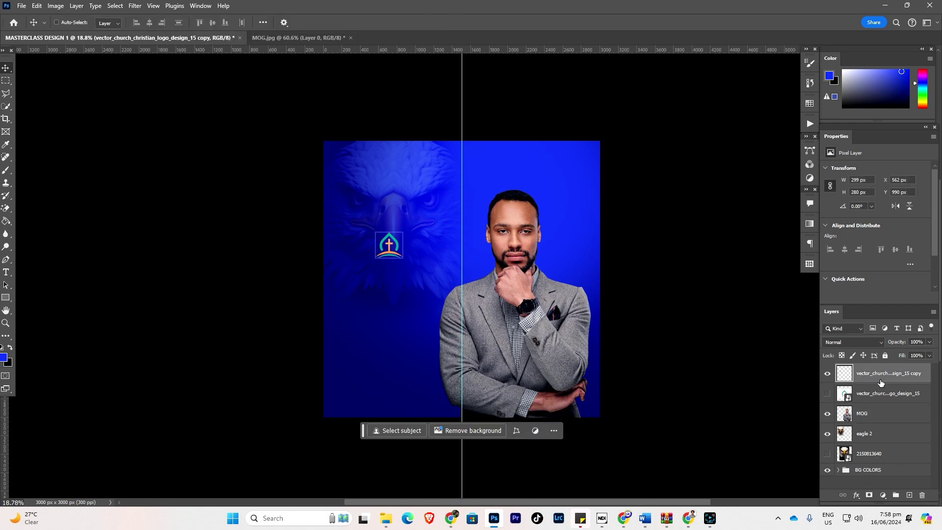
{"action": "left_click", "coordinate": [387, 247], "text": "ctrl"}
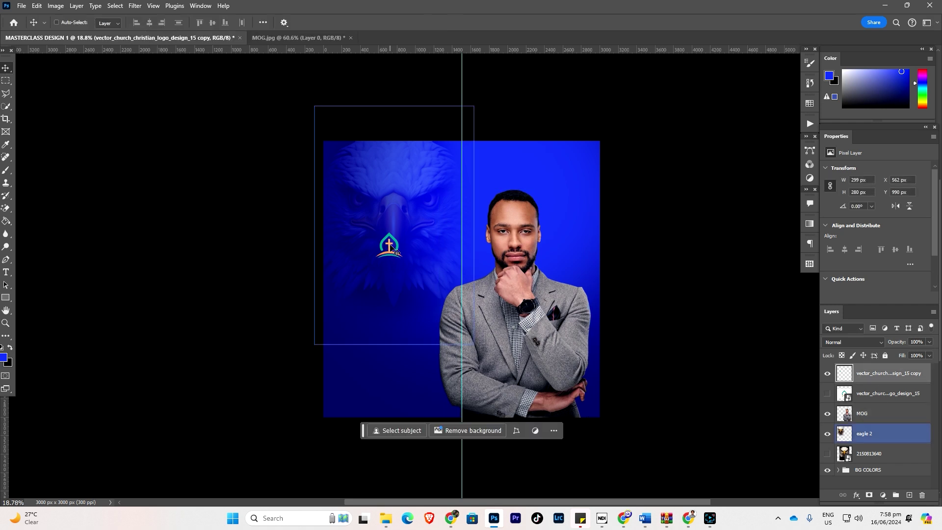
{"action": "left_click", "coordinate": [392, 250], "text": "ctrl"}
{"action": "left_click_drag", "start_coordinate": [393, 251], "coordinate": [388, 205]}
{"action": "left_click", "coordinate": [383, 176], "text": "ctrl"}
{"action": "scroll", "coordinate": [385, 177], "scroll_direction": "up", "scroll_amount": 2}
{"action": "scroll", "coordinate": [385, 179], "scroll_direction": "down", "scroll_amount": 2}
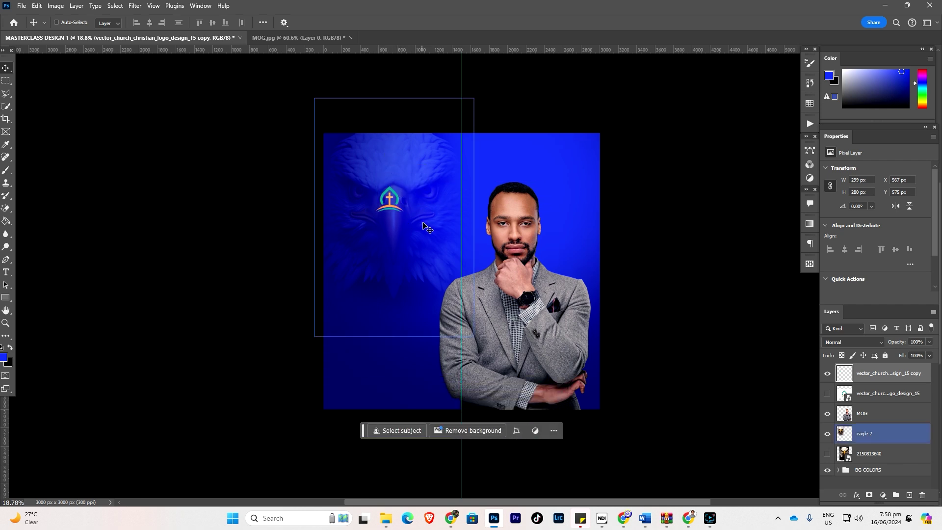
{"action": "scroll", "coordinate": [421, 236], "scroll_direction": "down", "scroll_amount": 3}
{"action": "scroll", "coordinate": [419, 229], "scroll_direction": "up", "scroll_amount": 4}
{"action": "scroll", "coordinate": [422, 202], "scroll_direction": "up", "scroll_amount": 3}
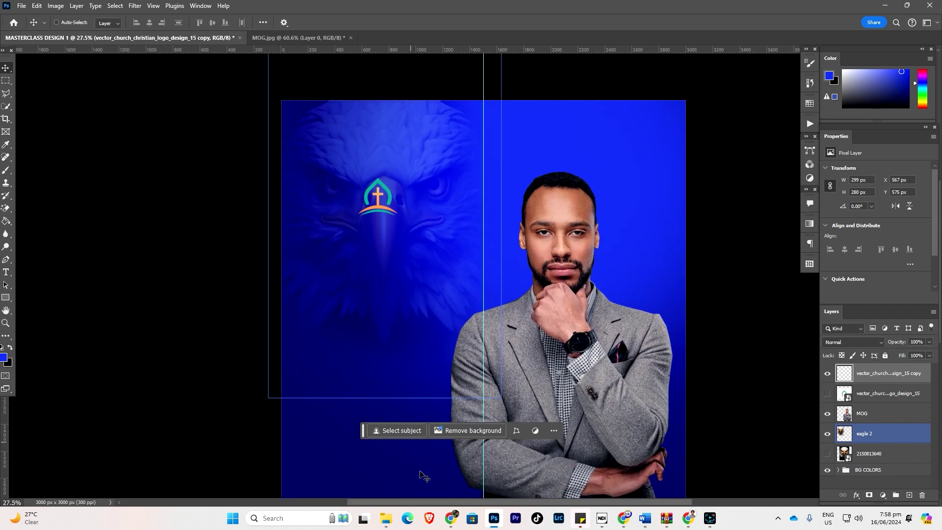
Switch to the ENDTIME document in Word, copy the line "Endtime Believers Inc." and return to Photoshop
{"action": "mouse_move", "coordinate": [652, 523]}
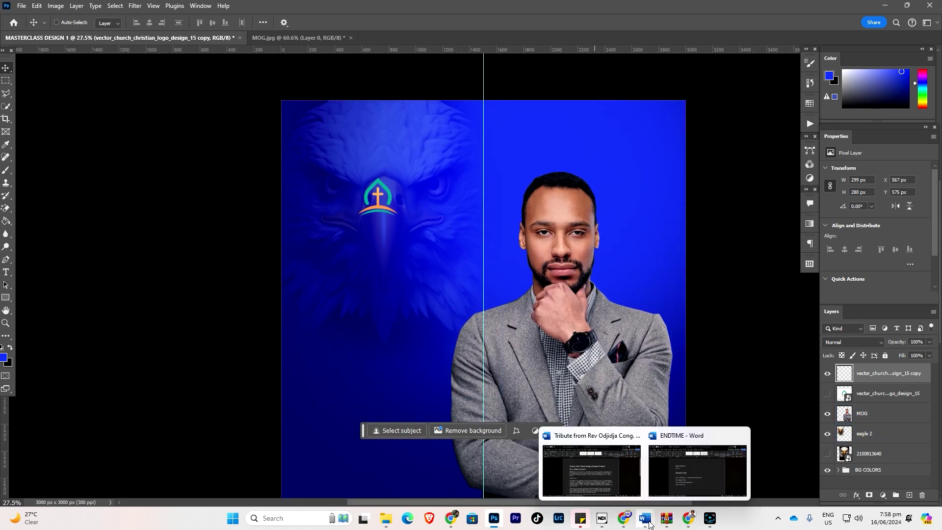
{"action": "left_click", "coordinate": [675, 474]}
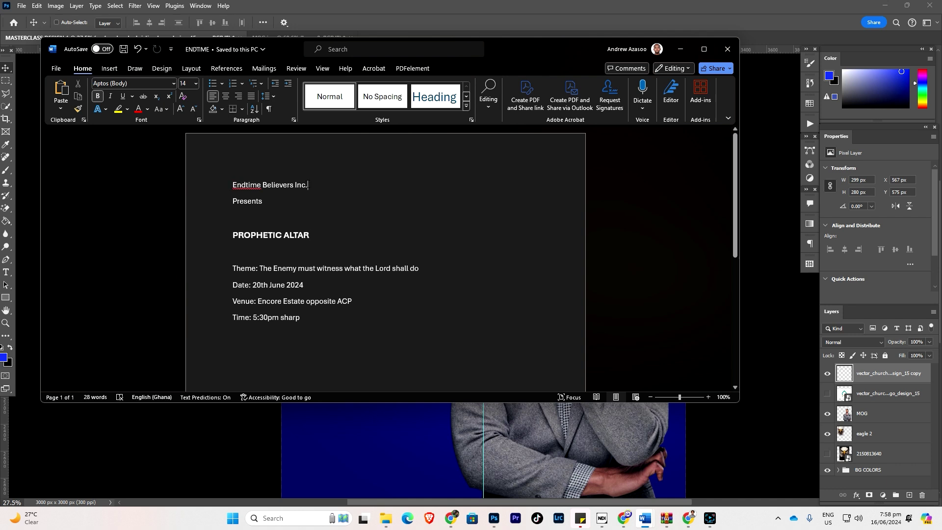
{"action": "left_click_drag", "start_coordinate": [309, 187], "coordinate": [245, 189]}
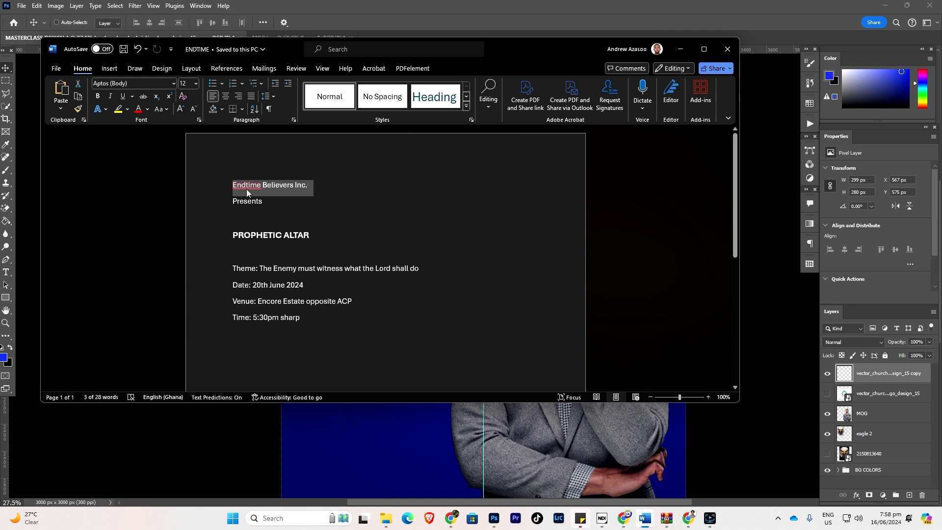
{"action": "left_click", "coordinate": [679, 49]}
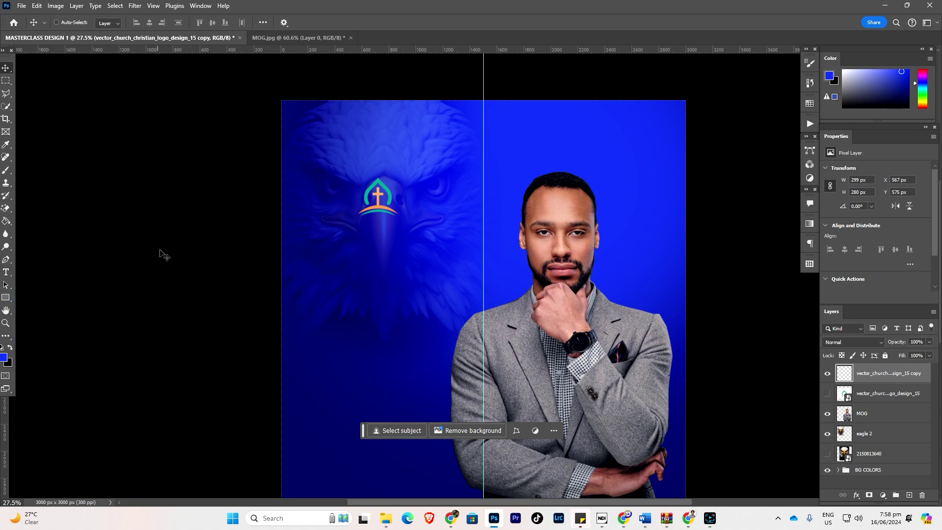
Add the horizontal text "Endtime Believers Inc." in The Bold Font and position it just below the church logo
{"action": "left_click", "coordinate": [7, 274]}
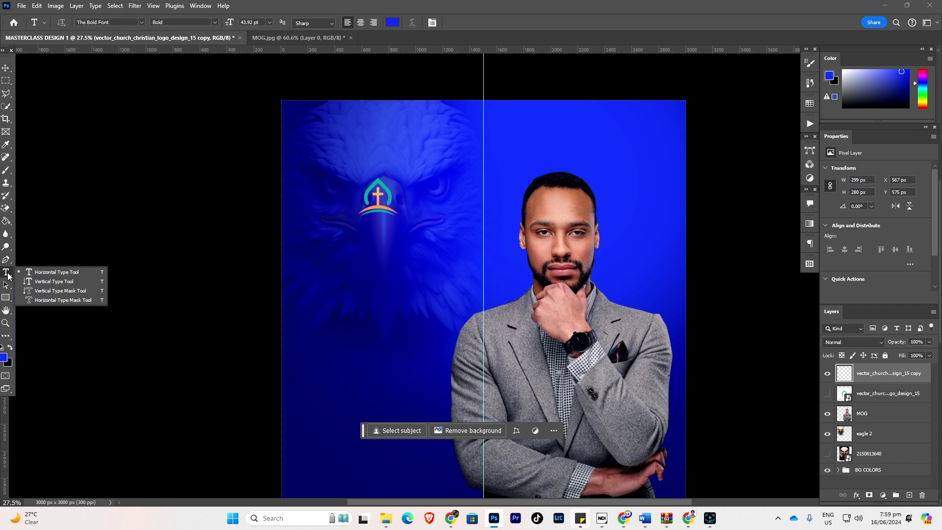
{"action": "left_click", "coordinate": [69, 273]}
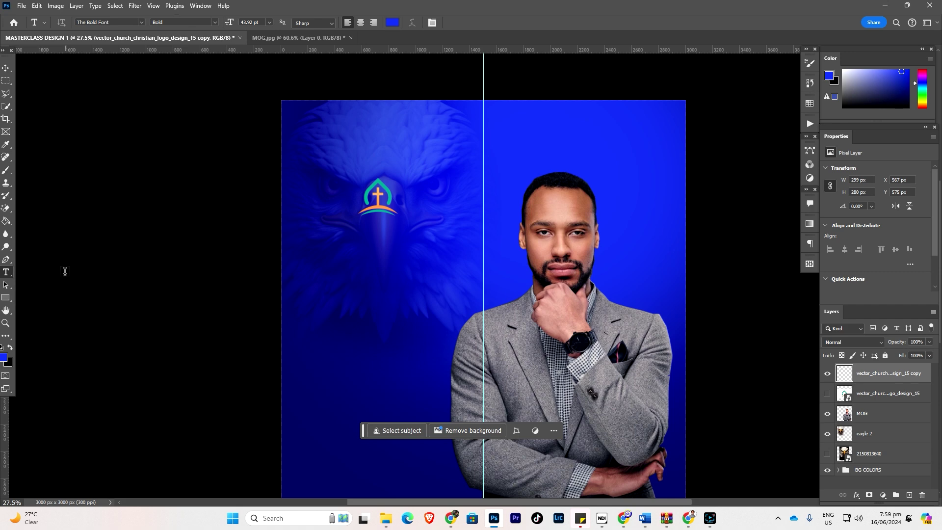
{"action": "left_click", "coordinate": [361, 228]}
{"action": "left_click", "coordinate": [360, 228]}
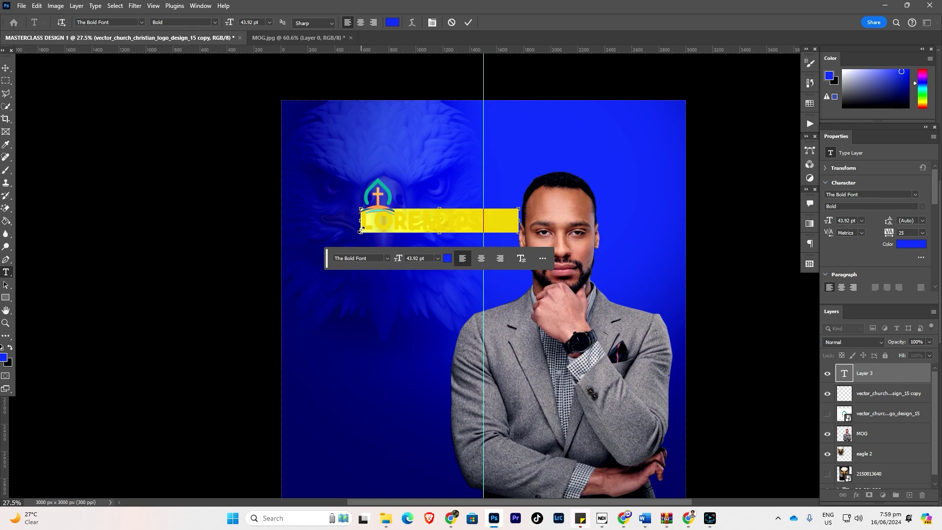
{"action": "type", "text": "ENDTIME BELIEVERS"}
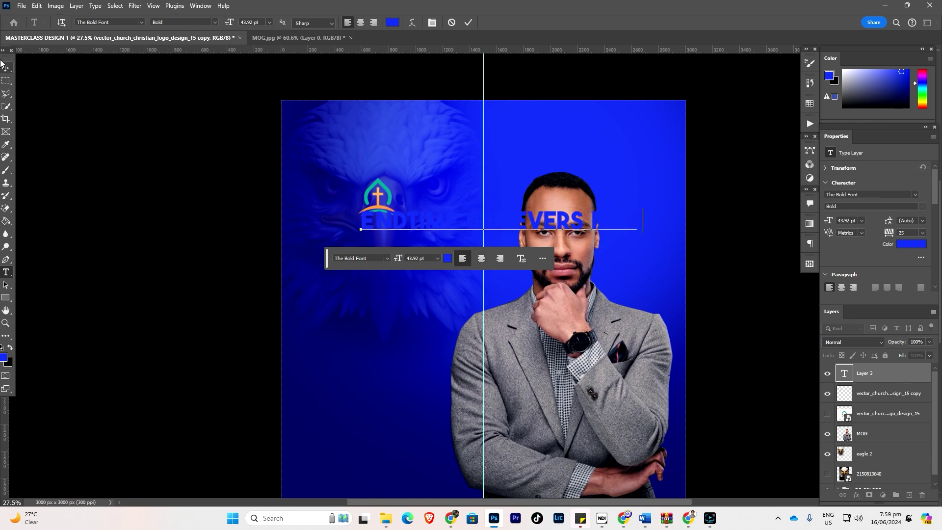
{"action": "left_click", "coordinate": [4, 66]}
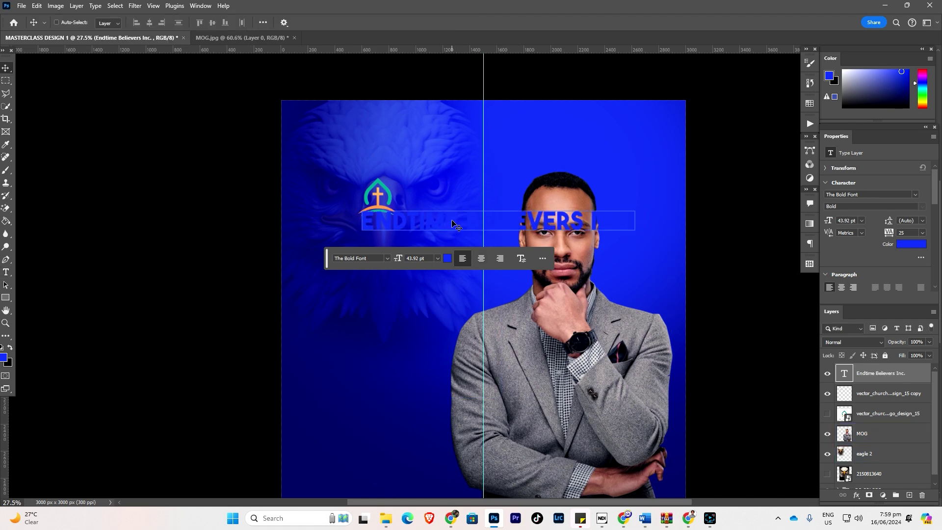
{"action": "left_click_drag", "start_coordinate": [452, 224], "coordinate": [414, 221]}
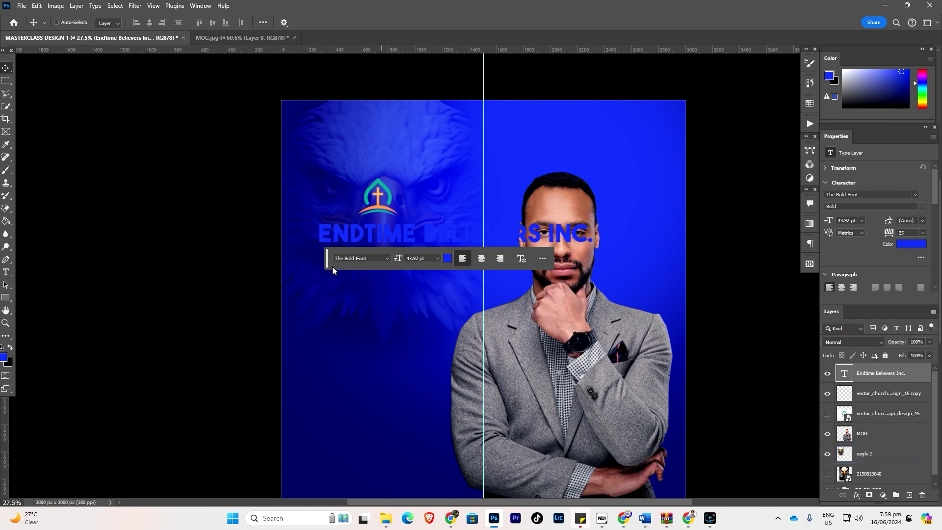
Display the full Character settings for the "Endtime Believers Inc." text layer
{"action": "left_click", "coordinate": [3, 358]}
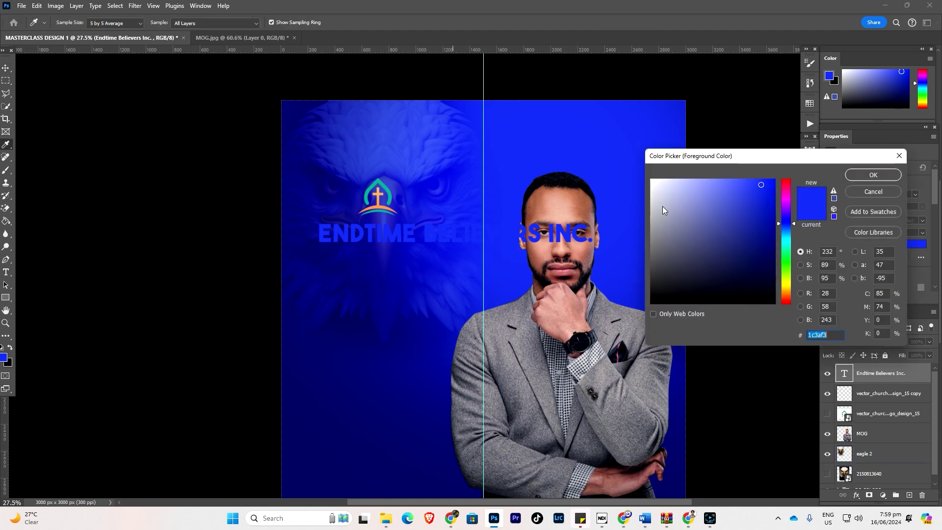
{"action": "left_click", "coordinate": [870, 190]}
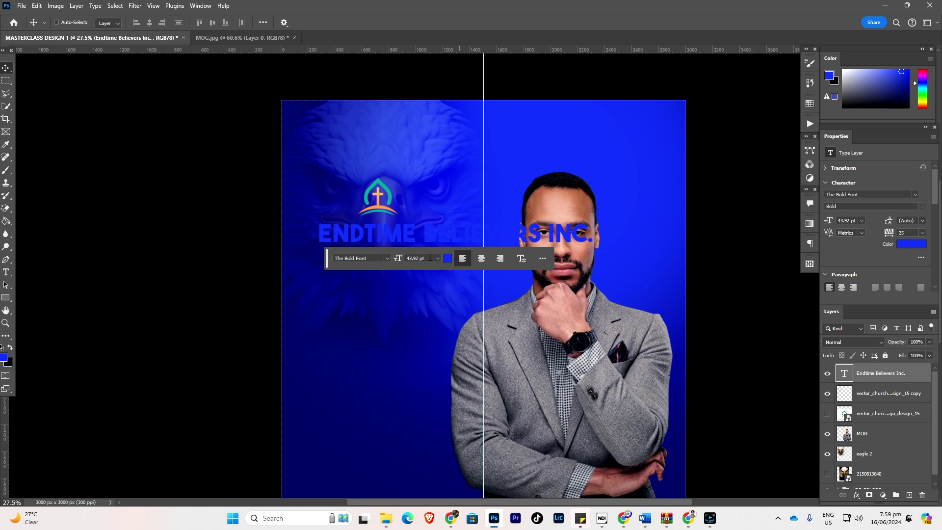
{"action": "left_click", "coordinate": [199, 7]}
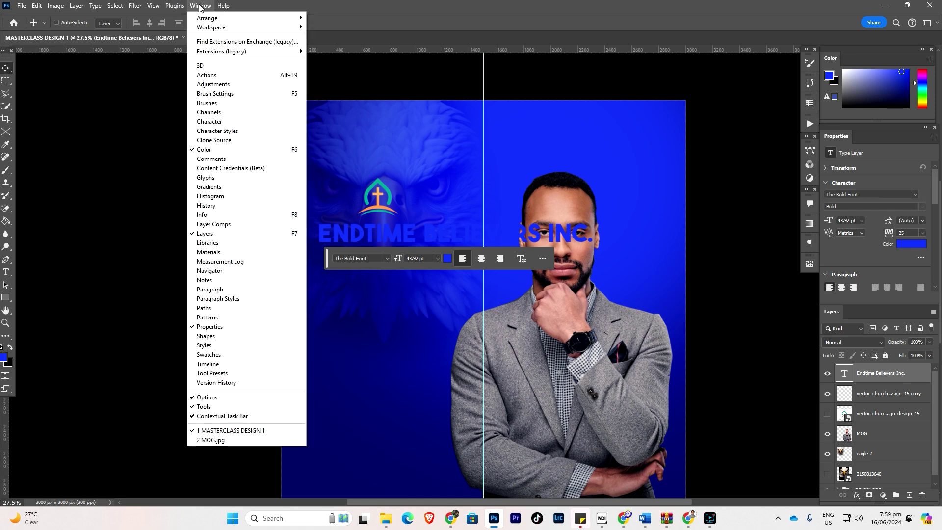
{"action": "left_click", "coordinate": [209, 123]}
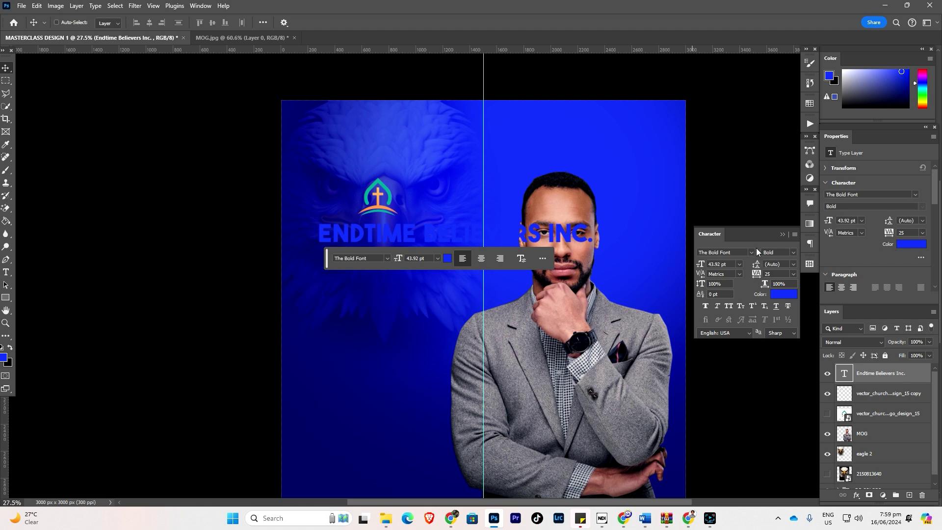
{"action": "left_click", "coordinate": [200, 6]}
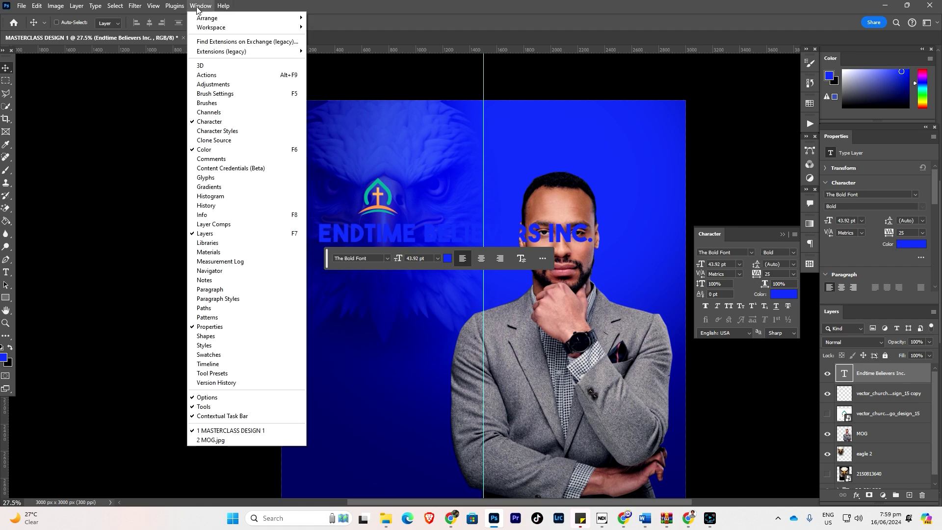
{"action": "left_click", "coordinate": [209, 122]}
{"action": "left_click", "coordinate": [205, 6]}
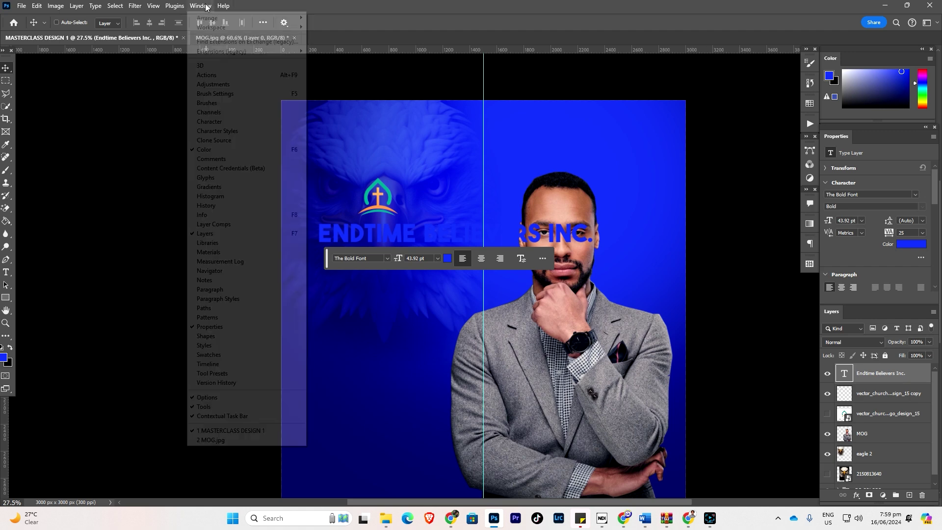
{"action": "left_click", "coordinate": [205, 123]}
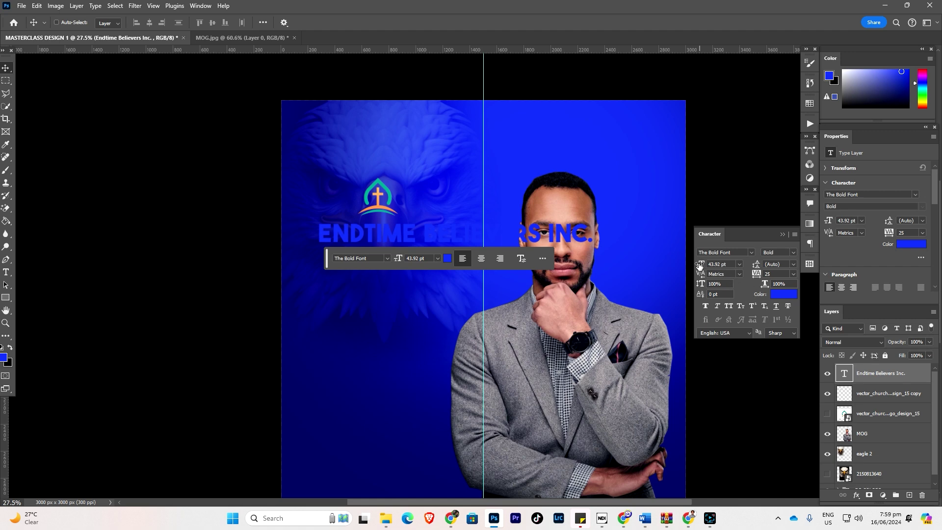
Set the "Endtime Believers Inc." text to 32 pt and recolour it near-white, #fbfbfd
{"action": "left_click_drag", "start_coordinate": [701, 265], "coordinate": [755, 289]}
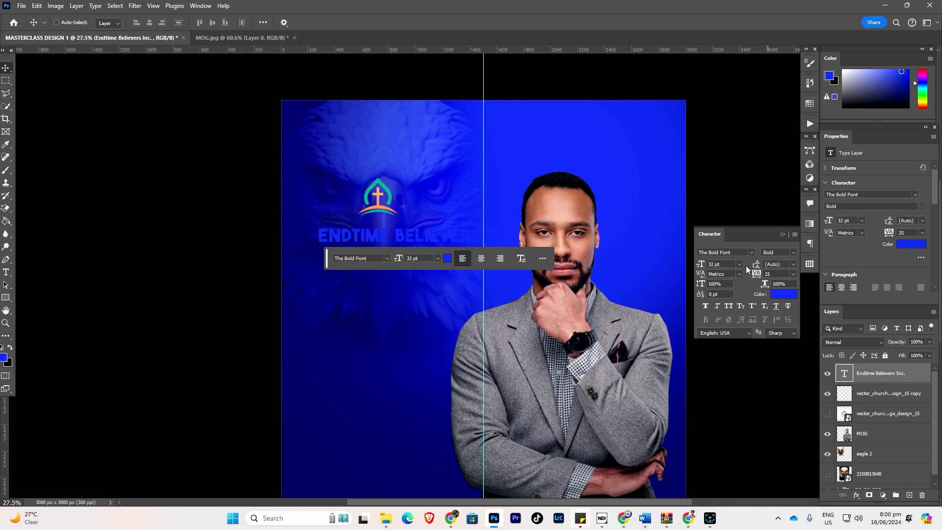
{"action": "left_click", "coordinate": [779, 296]}
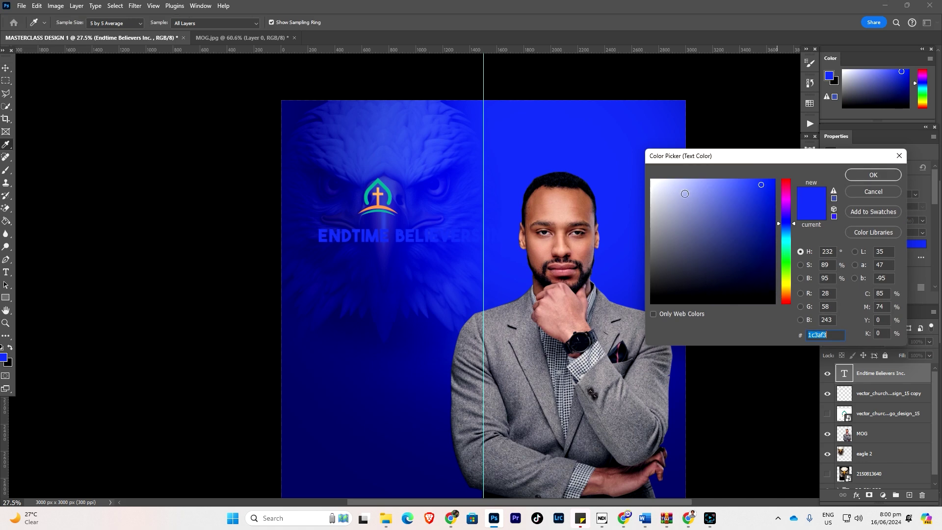
{"action": "left_click", "coordinate": [864, 192]}
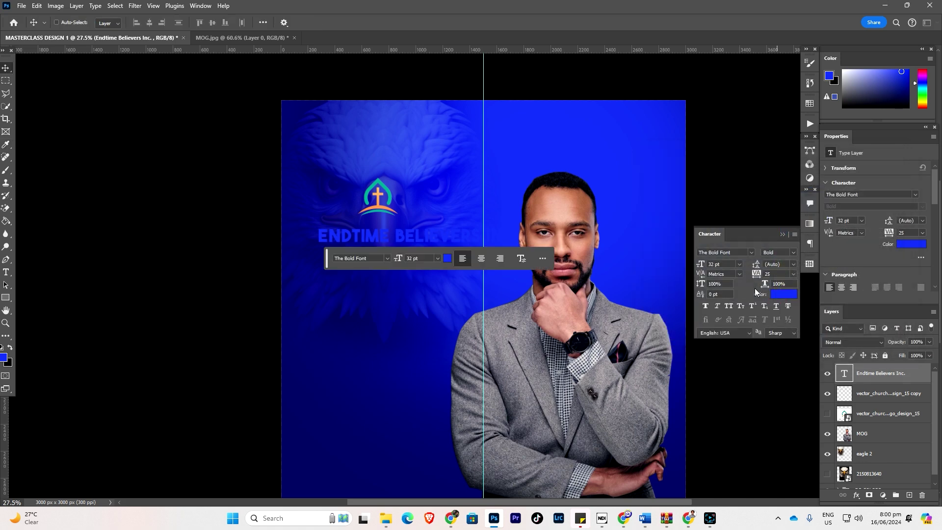
{"action": "left_click", "coordinate": [781, 294]}
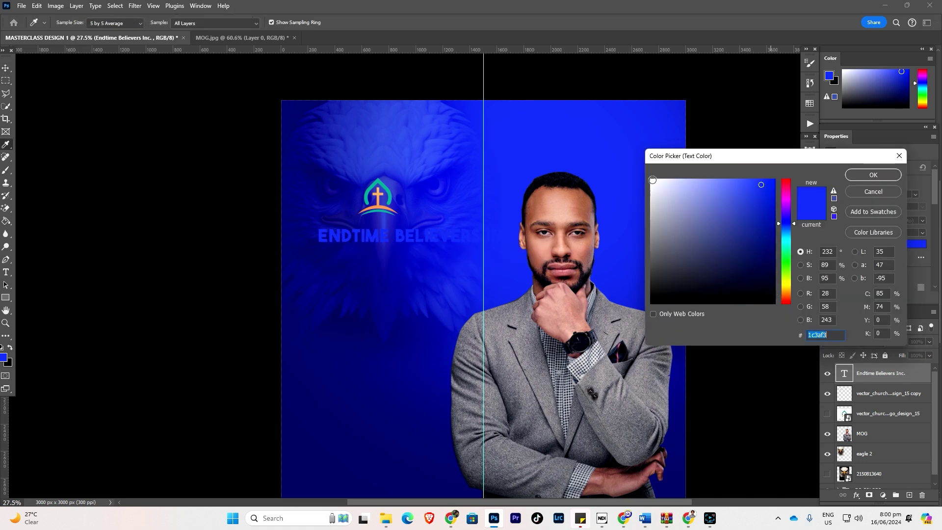
{"action": "left_click", "coordinate": [652, 180]}
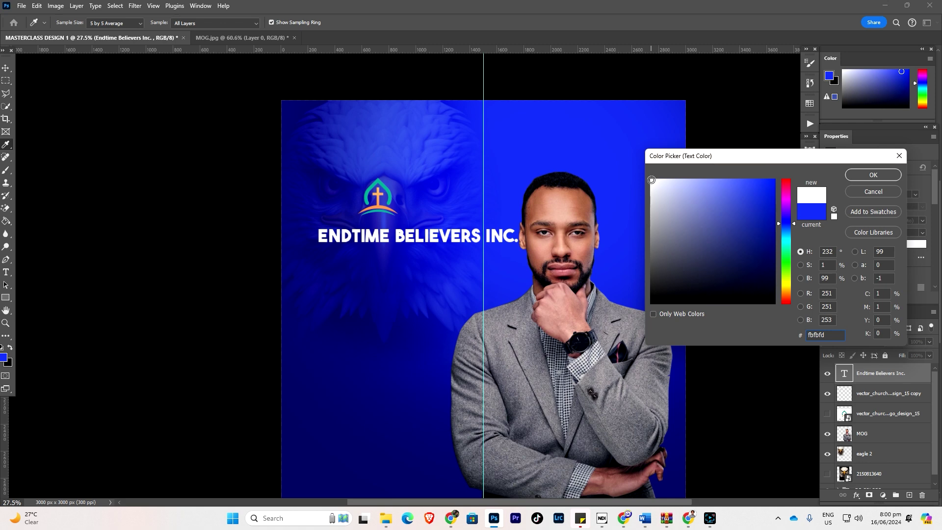
{"action": "left_click", "coordinate": [864, 175]}
{"action": "key", "text": "v"}
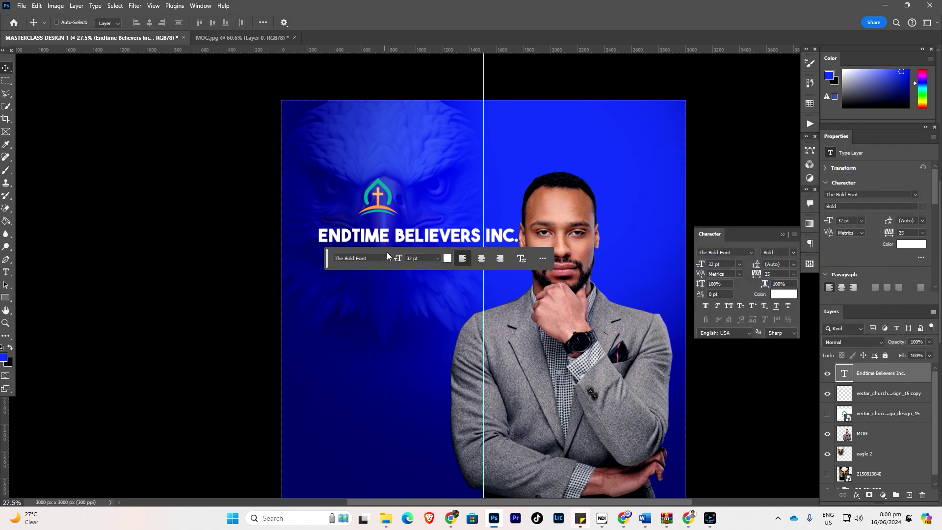
Change the font of the "Endtime Believers Inc." text to Gotham Medium
{"action": "left_click", "coordinate": [483, 284], "text": "ctrl"}
{"action": "left_click", "coordinate": [470, 258]}
{"action": "left_click", "coordinate": [752, 252]}
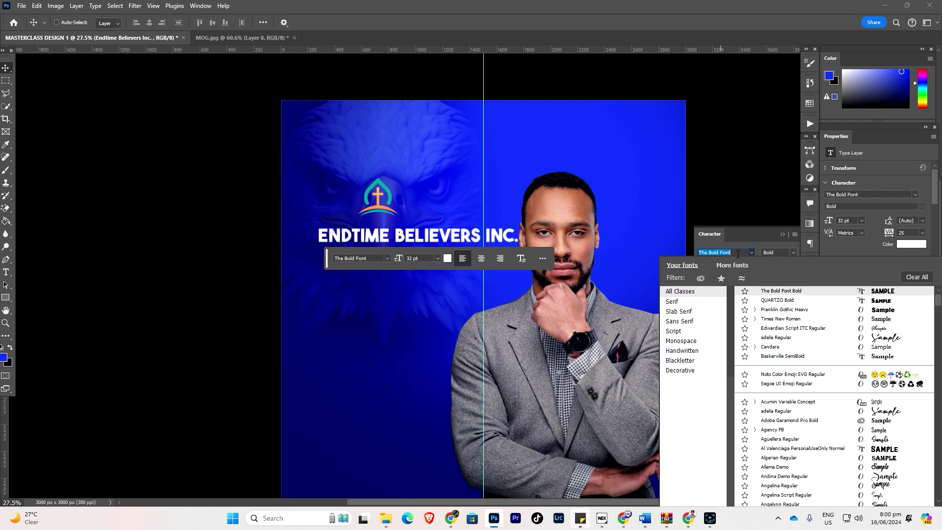
{"action": "type", "text": "got"}
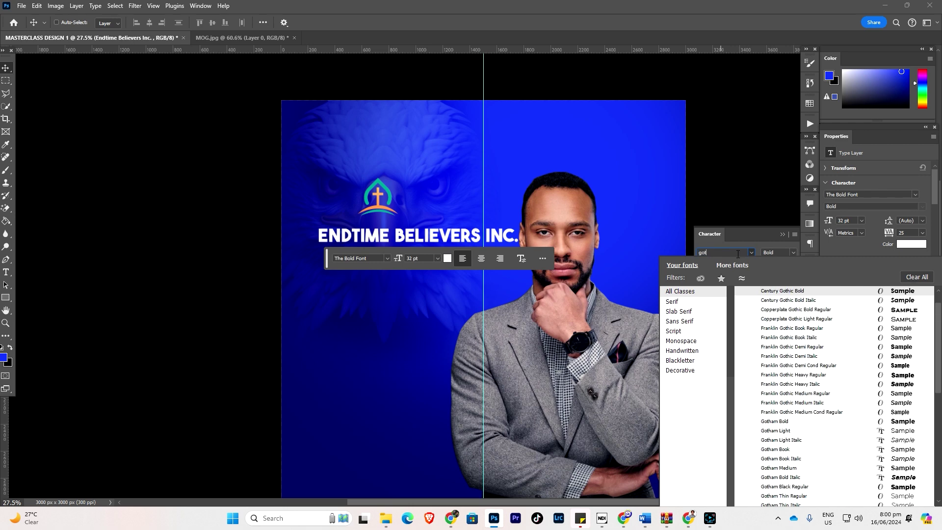
{"action": "type", "text": "hs"}
{"action": "key", "text": "BackSpace"}
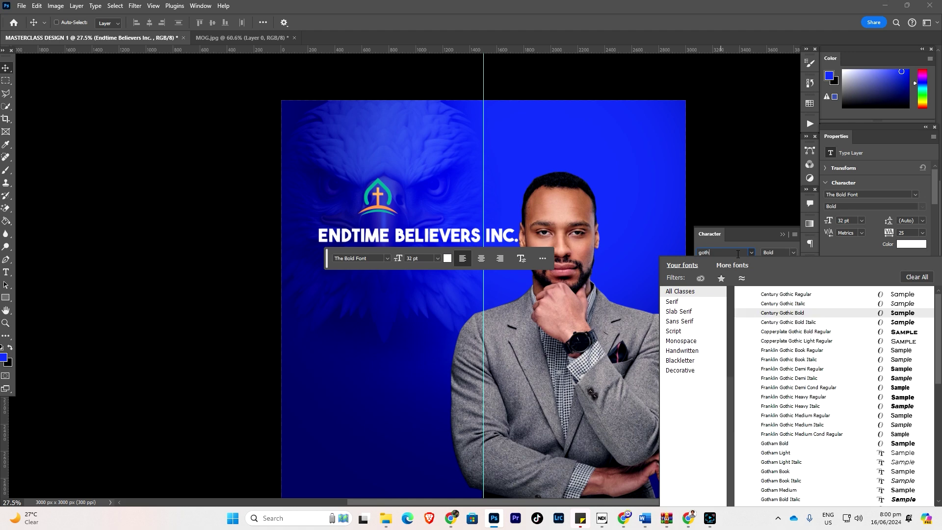
{"action": "type", "text": "am"}
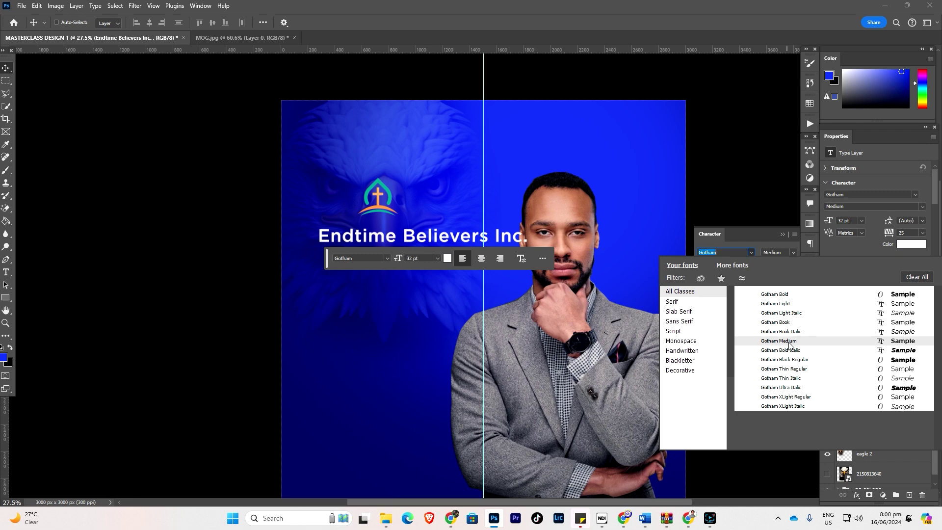
{"action": "left_click", "coordinate": [788, 342]}
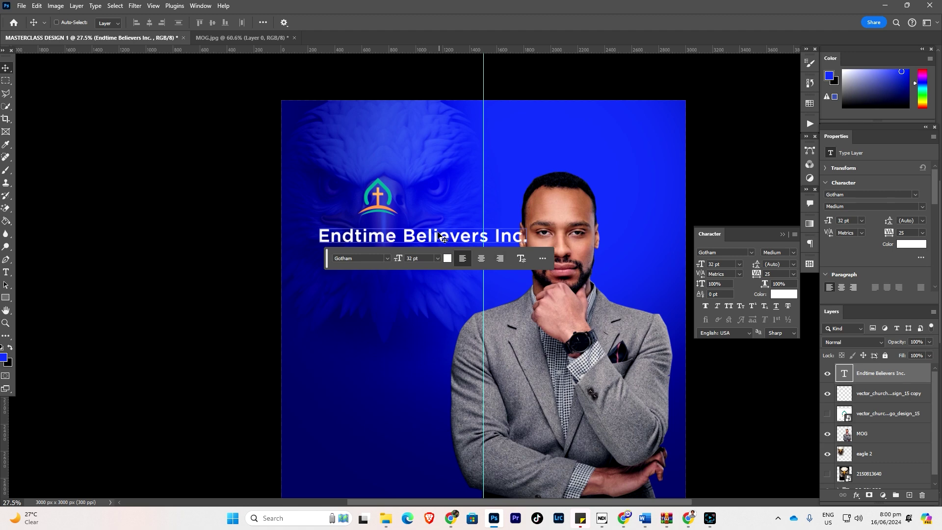
Reduce the "Endtime Believers Inc." text to 18 pt and set its tracking to -75
{"action": "mouse_move", "coordinate": [701, 267]}
{"action": "left_mouse_down"}
{"action": "mouse_move", "coordinate": [690, 267]}
{"action": "mouse_move", "coordinate": [695, 260]}
{"action": "left_mouse_up"}
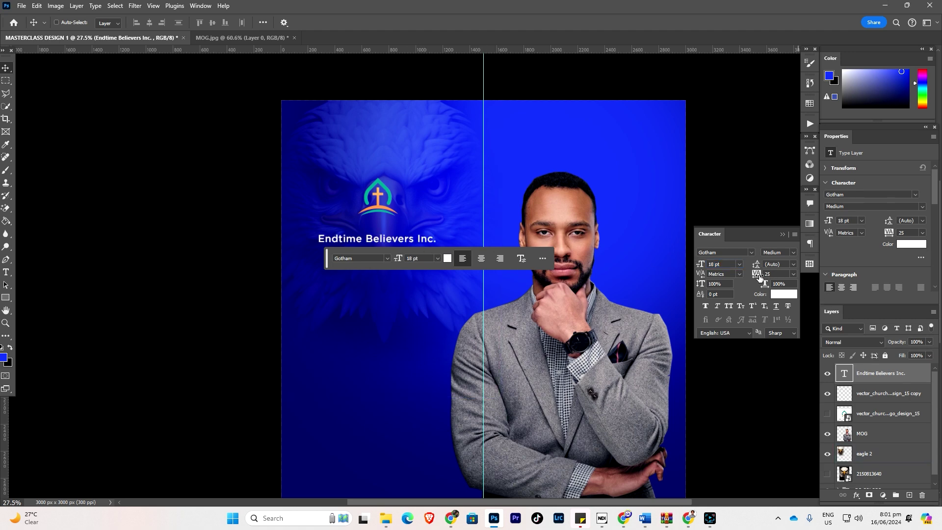
{"action": "left_click_drag", "start_coordinate": [757, 276], "coordinate": [756, 273]}
{"action": "left_click", "coordinate": [766, 274]}
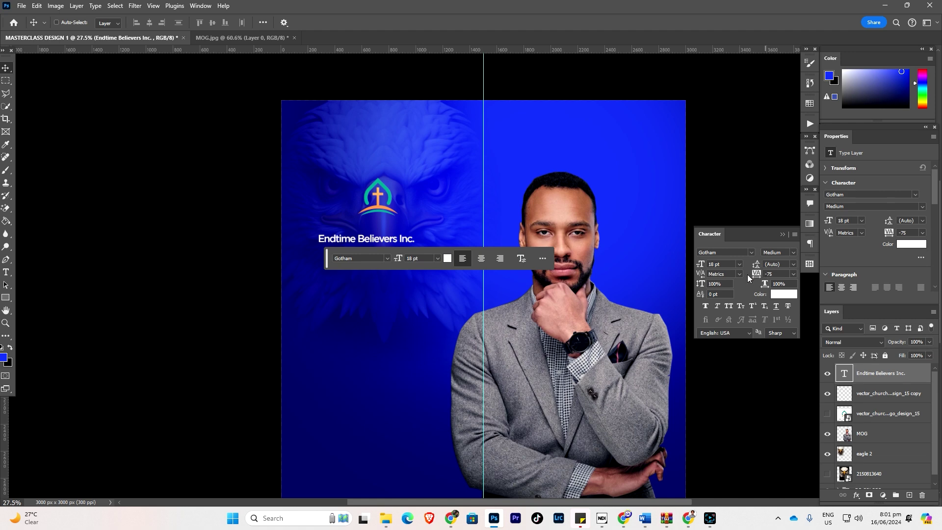
Move the church name to the right of the logo and break it into two lines, "Endtime" above "Believers Inc."
{"action": "left_click_drag", "start_coordinate": [377, 242], "coordinate": [445, 195]}
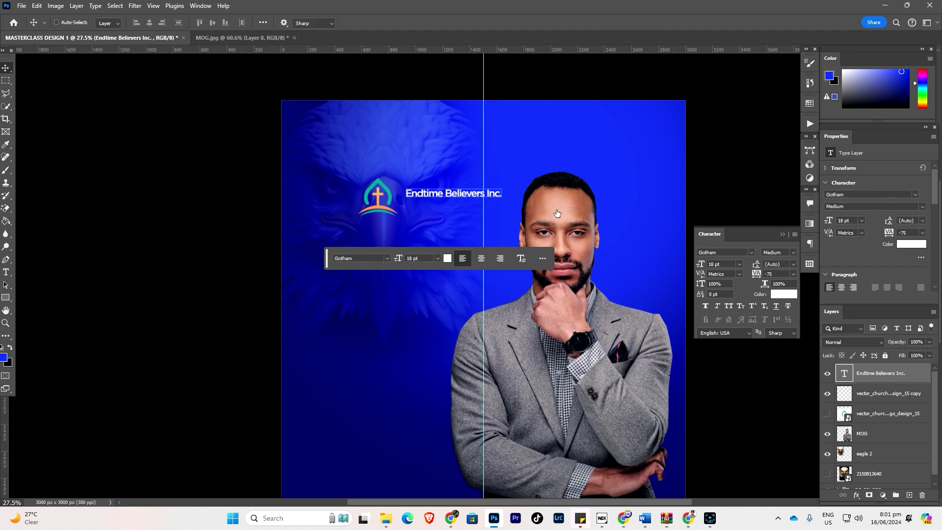
{"action": "double_click", "coordinate": [463, 196]}
{"action": "left_click", "coordinate": [446, 192]}
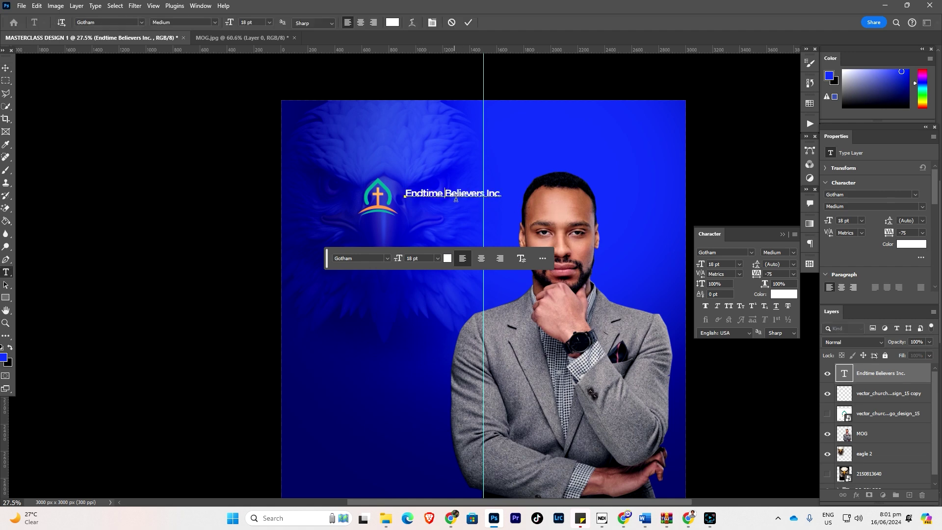
{"action": "key", "text": "Return"}
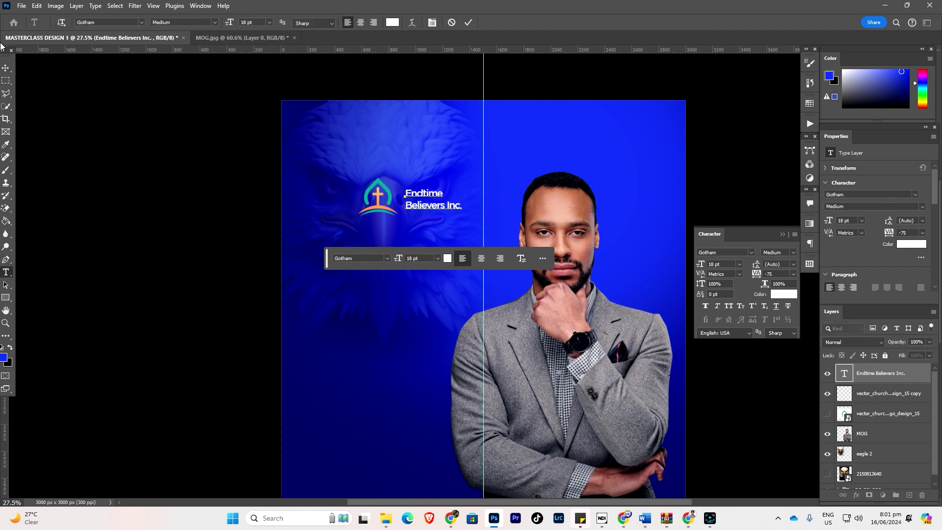
{"action": "left_click", "coordinate": [6, 67]}
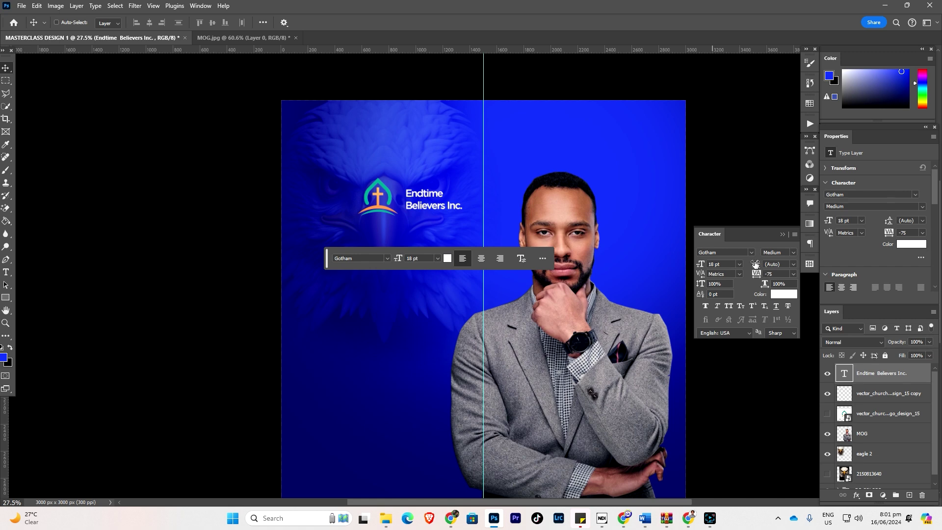
Set the two-line church name's leading to 16 pt and nudge it slightly up and right beside the logo
{"action": "left_click_drag", "start_coordinate": [754, 265], "coordinate": [749, 265]}
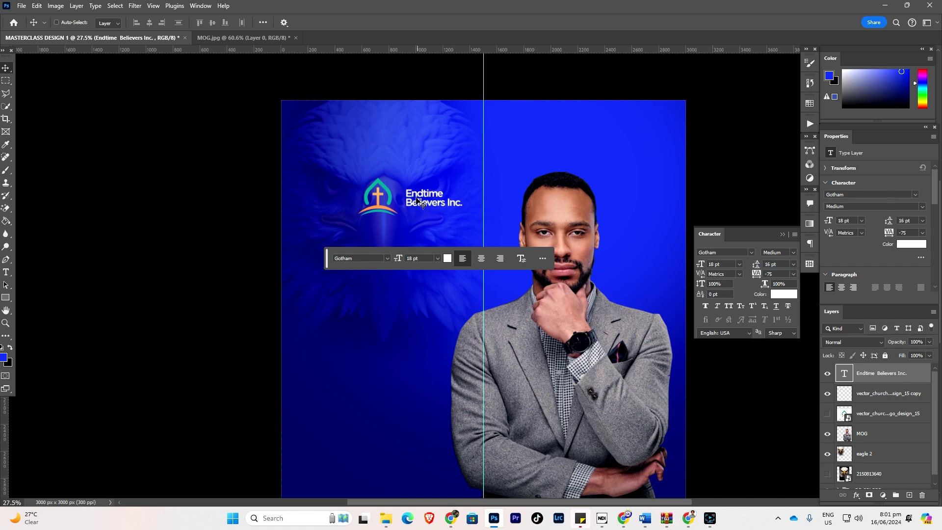
{"action": "scroll", "coordinate": [429, 203], "scroll_direction": "down", "scroll_amount": 2}
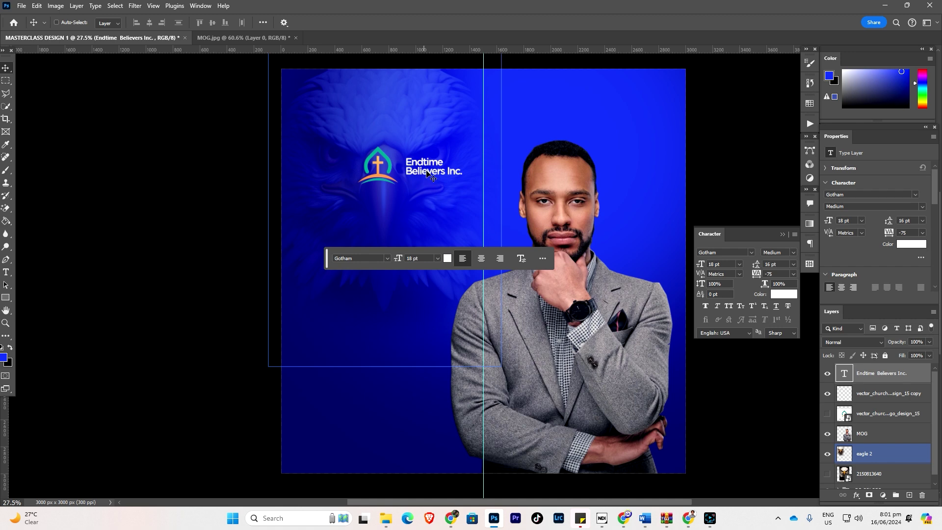
{"action": "left_click_drag", "start_coordinate": [428, 167], "coordinate": [428, 167]}
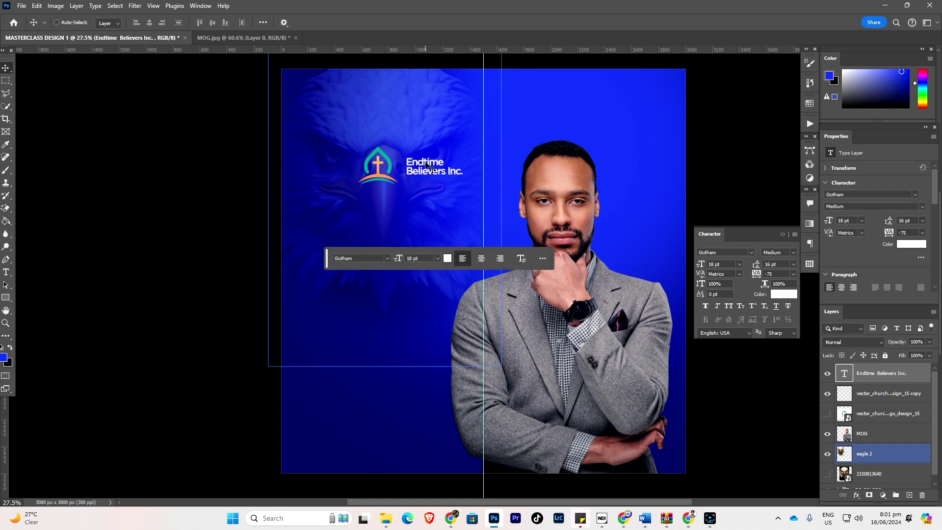
{"action": "left_click", "coordinate": [437, 184], "text": "ctrl"}
{"action": "left_click", "coordinate": [432, 171], "text": "ctrl"}
{"action": "left_click_drag", "start_coordinate": [433, 170], "coordinate": [435, 170]}
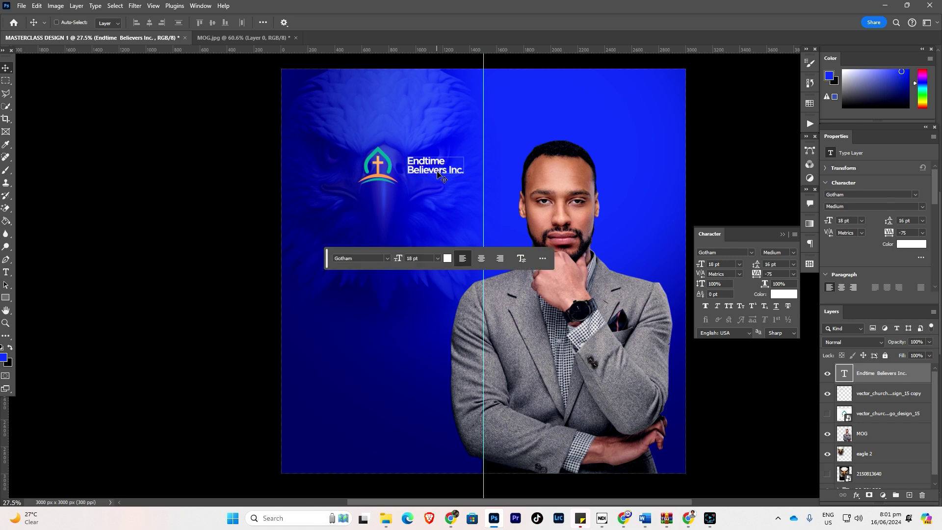
{"action": "left_click", "coordinate": [441, 177], "text": "ctrl"}
{"action": "left_click", "coordinate": [442, 177], "text": "ctrl"}
Add a horizontal text layer reading "presents" below the two-line church name
{"action": "left_click", "coordinate": [6, 272]}
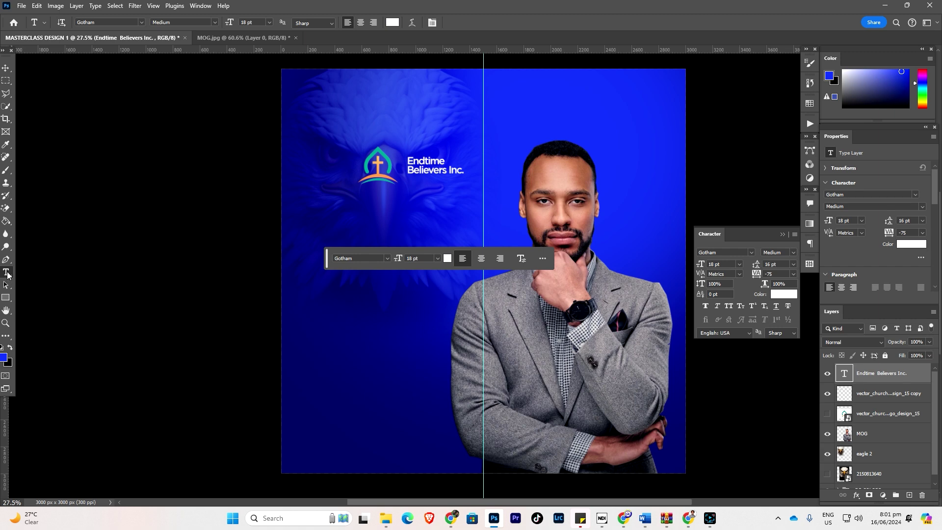
{"action": "left_click", "coordinate": [6, 273]}
{"action": "left_click", "coordinate": [49, 273]}
{"action": "left_click", "coordinate": [405, 203]}
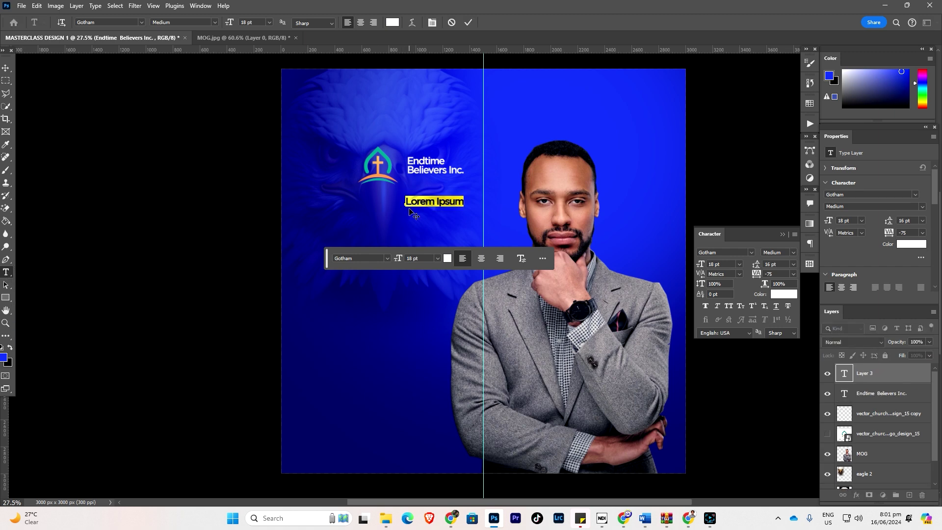
{"action": "type", "text": "a"}
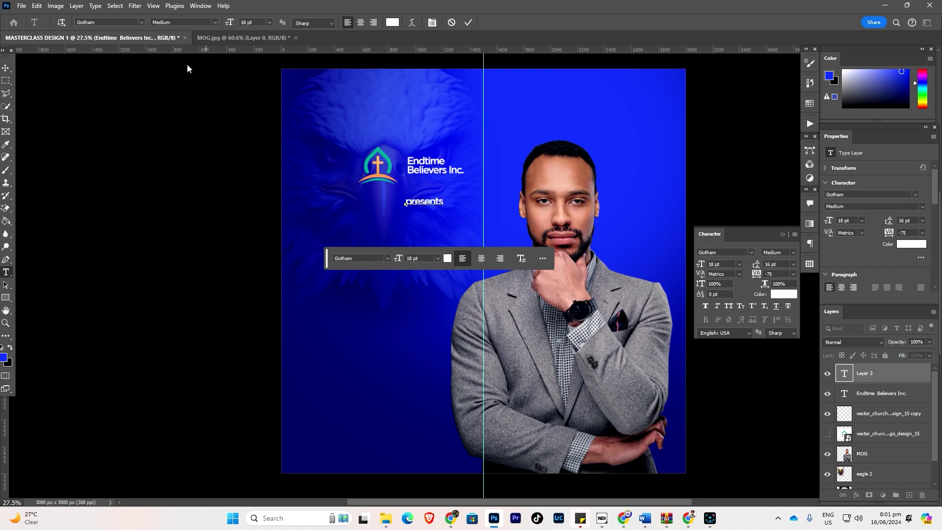
{"action": "left_click", "coordinate": [6, 68]}
{"action": "left_click", "coordinate": [535, 221], "text": "ctrl"}
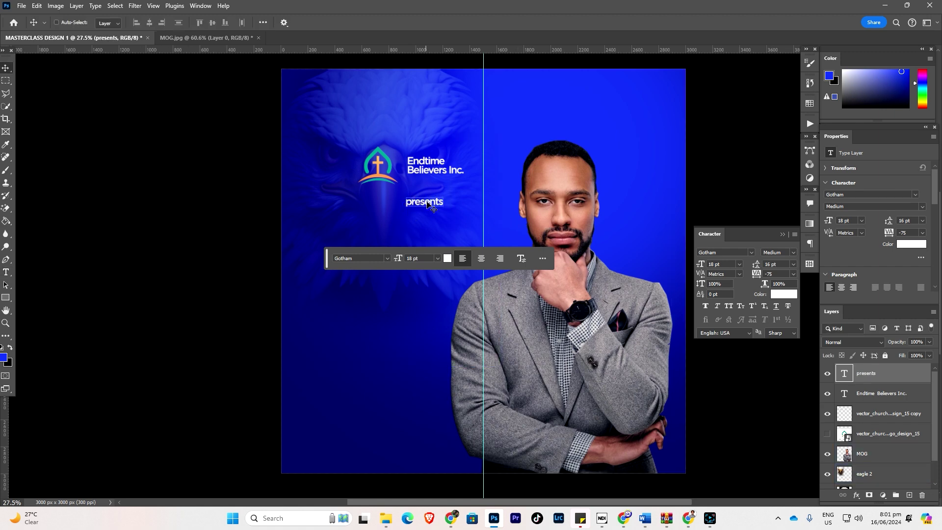
Move "presents" up directly beneath "Believers Inc.", aligned with its left edge, and set its size to 13 pt
{"action": "left_click_drag", "start_coordinate": [426, 202], "coordinate": [428, 183]}
{"action": "left_click_drag", "start_coordinate": [699, 267], "coordinate": [699, 267]}
{"action": "left_click_drag", "start_coordinate": [422, 188], "coordinate": [422, 186]}
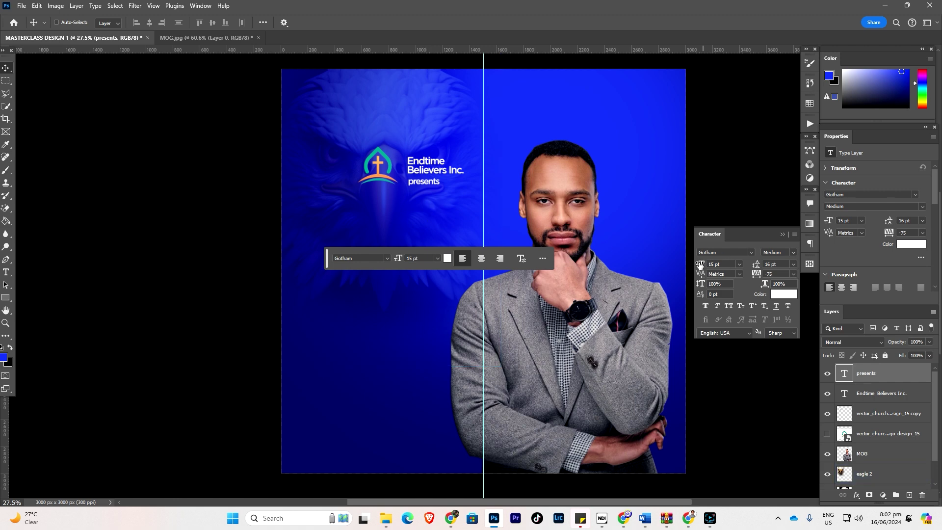
{"action": "left_click_drag", "start_coordinate": [700, 265], "coordinate": [695, 266]}
Recolour the "presents" text light orange, #f8c086, starting from a colour sampled from the logo's cross
{"action": "left_click", "coordinate": [784, 295]}
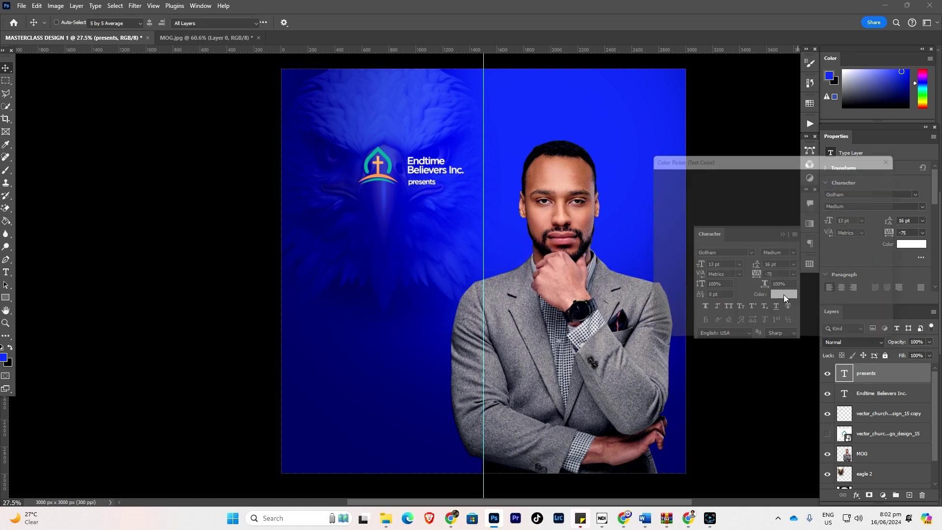
{"action": "left_click", "coordinate": [381, 160]}
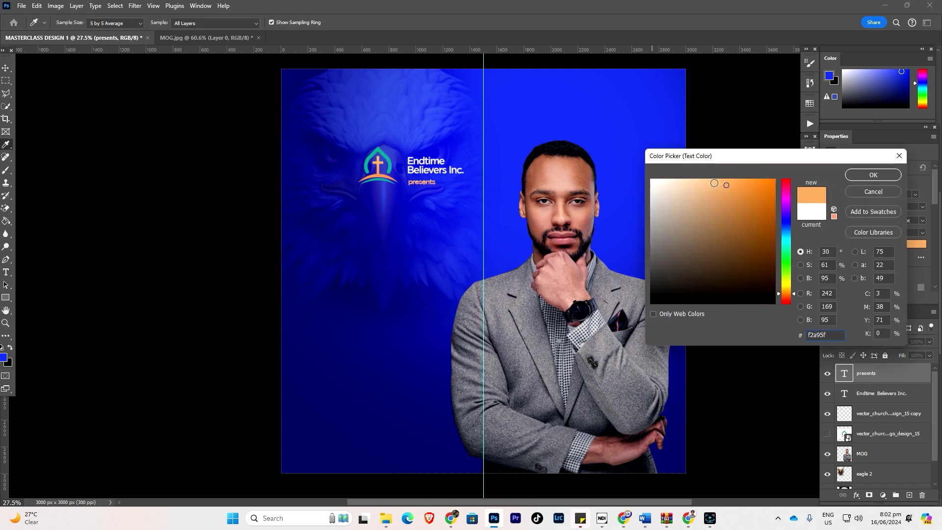
{"action": "left_click", "coordinate": [714, 183]}
{"action": "left_click", "coordinate": [708, 182]}
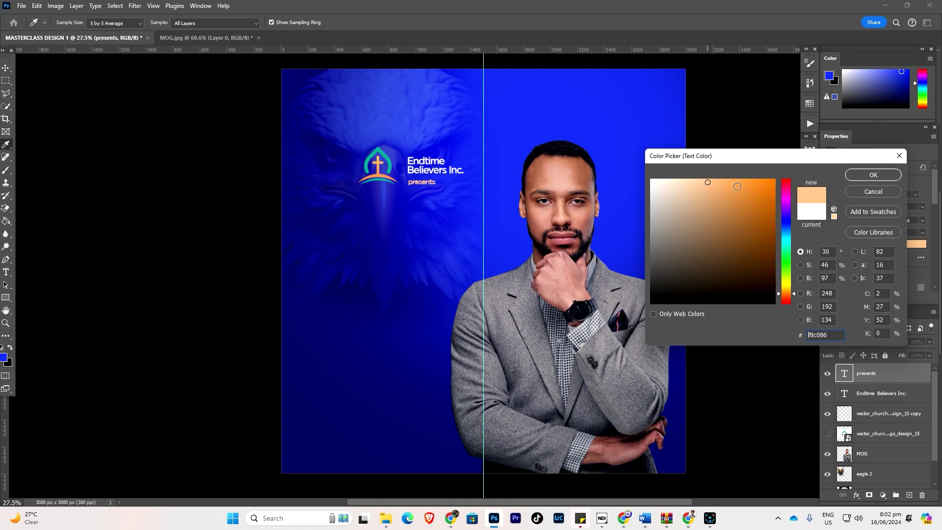
{"action": "left_click", "coordinate": [865, 177]}
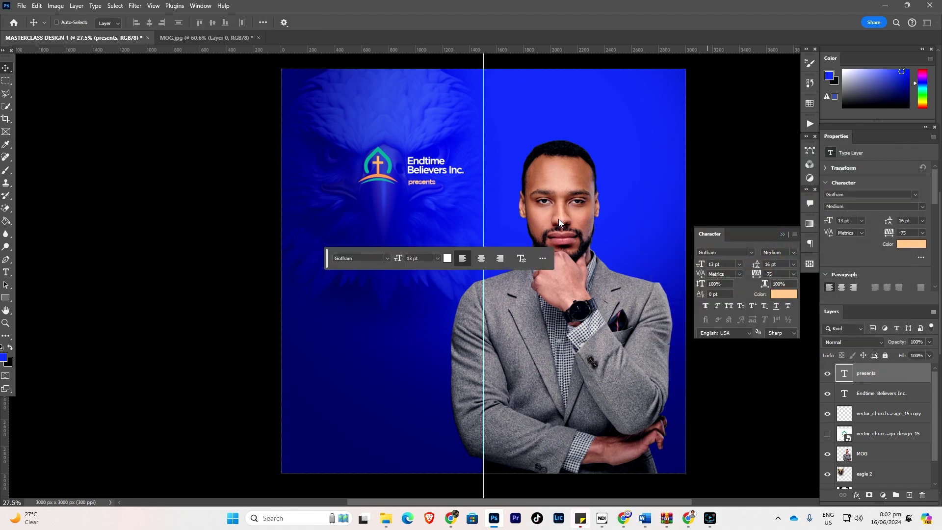
{"action": "left_click", "coordinate": [451, 208], "text": "ctrl"}
{"action": "scroll", "coordinate": [449, 208], "scroll_direction": "down", "scroll_amount": 2}
{"action": "left_click", "coordinate": [498, 200], "text": "ctrl"}
{"action": "scroll", "coordinate": [498, 200], "scroll_direction": "down", "scroll_amount": 3}
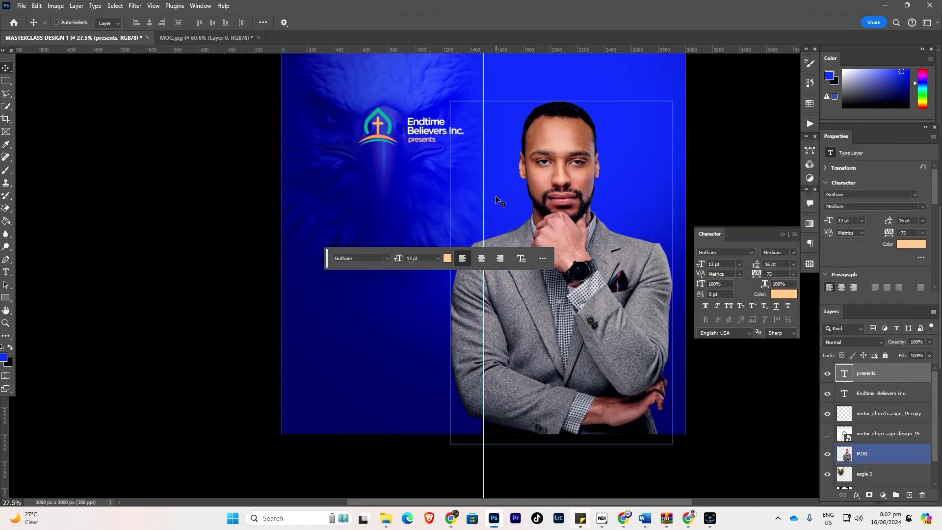
{"action": "scroll", "coordinate": [545, 258], "scroll_direction": "up", "scroll_amount": 3}
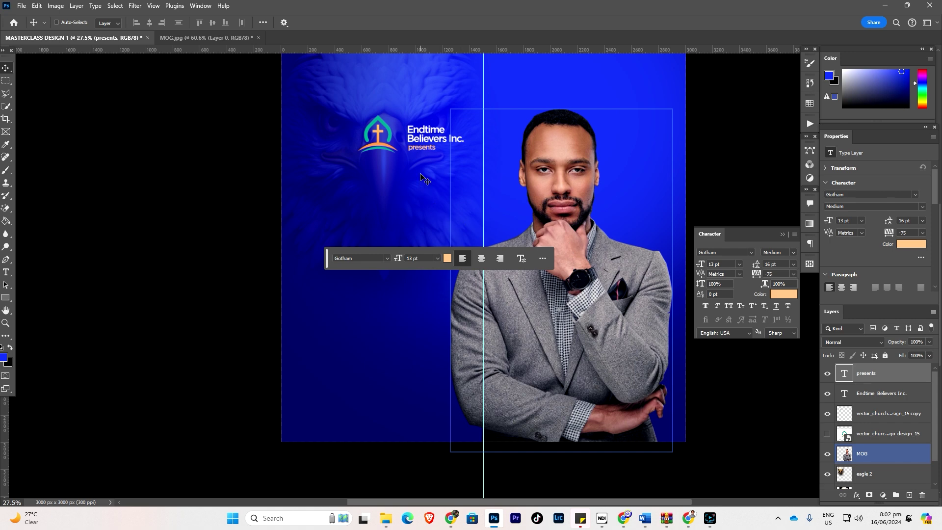
{"action": "left_click", "coordinate": [425, 139], "text": "ctrl"}
{"action": "left_click", "coordinate": [448, 229], "text": "ctrl"}
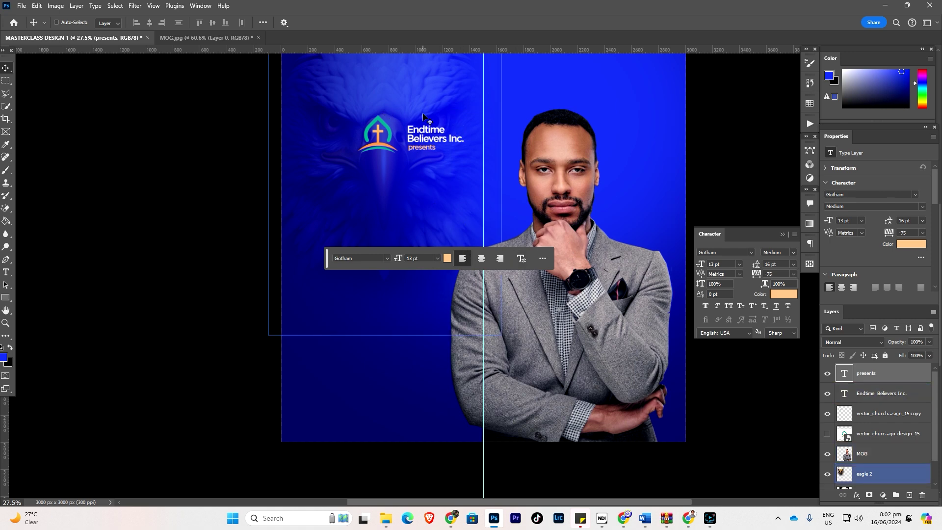
Switch to the ENDTIME document in Word, copy the heading "PROPHETIC ALTAR", and return to the flyer in Photoshop
{"action": "left_click", "coordinate": [474, 228], "text": "ctrl"}
{"action": "left_click", "coordinate": [415, 201], "text": "ctrl"}
{"action": "left_click", "coordinate": [690, 519]}
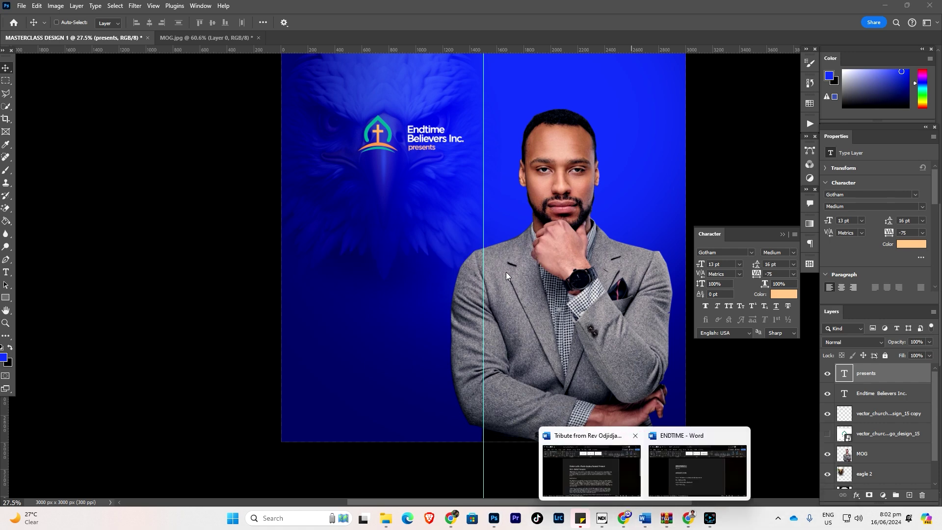
{"action": "left_click", "coordinate": [711, 473]}
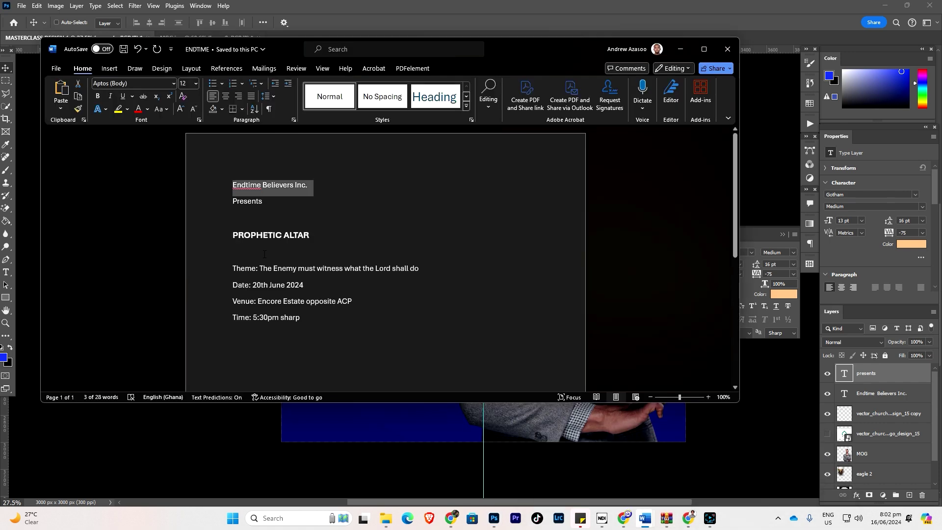
{"action": "left_click_drag", "start_coordinate": [232, 235], "coordinate": [307, 234]}
{"action": "key", "text": "ctrl+c"}
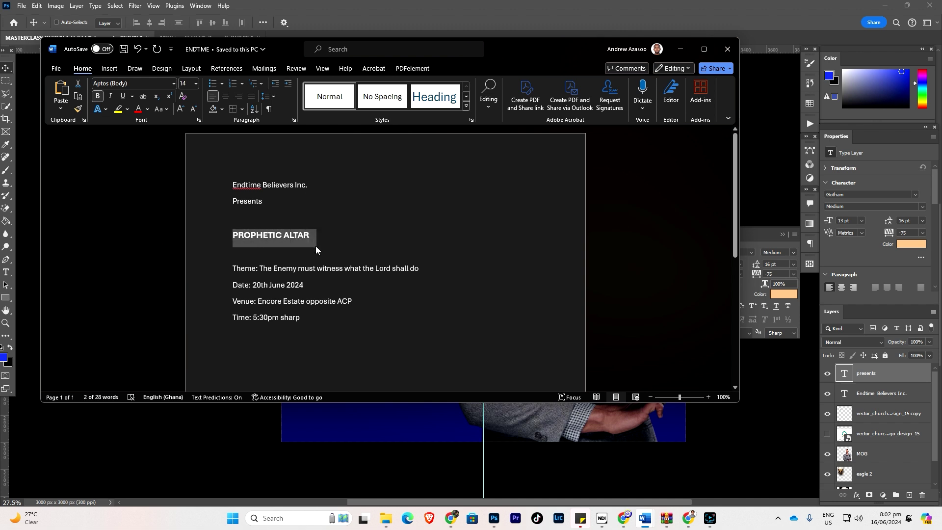
{"action": "left_click", "coordinate": [680, 49]}
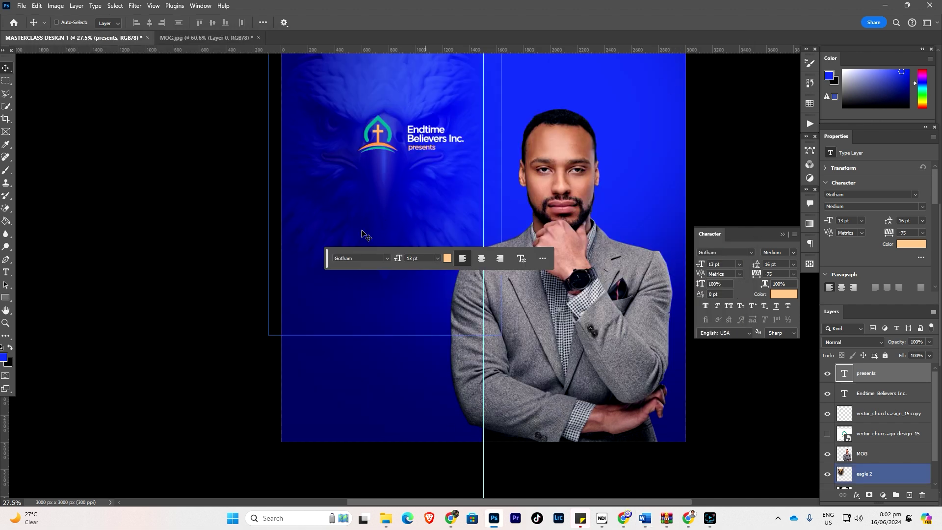
Paste "PROPHETIC ALTAR" as a new text layer below the logo, set it to 50 pt, and move it slightly up and left
{"action": "left_click", "coordinate": [5, 272]}
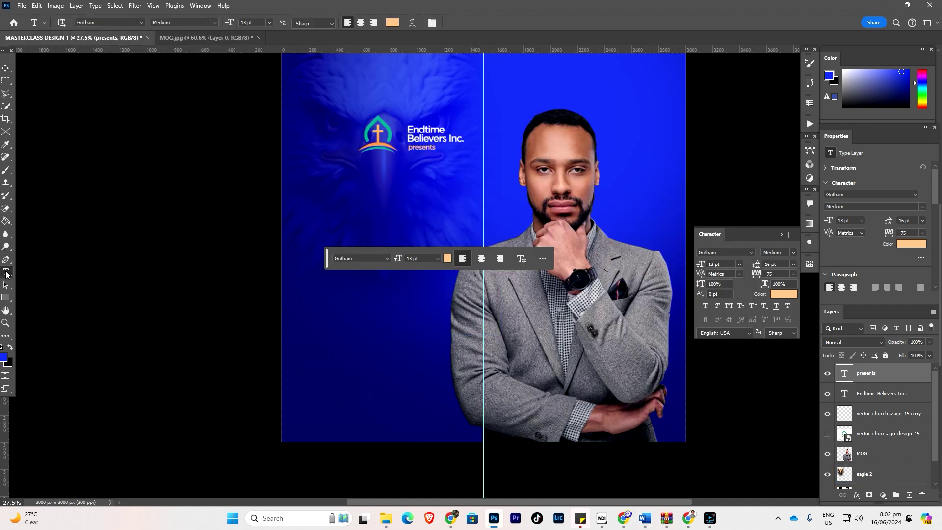
{"action": "left_click", "coordinate": [369, 207]}
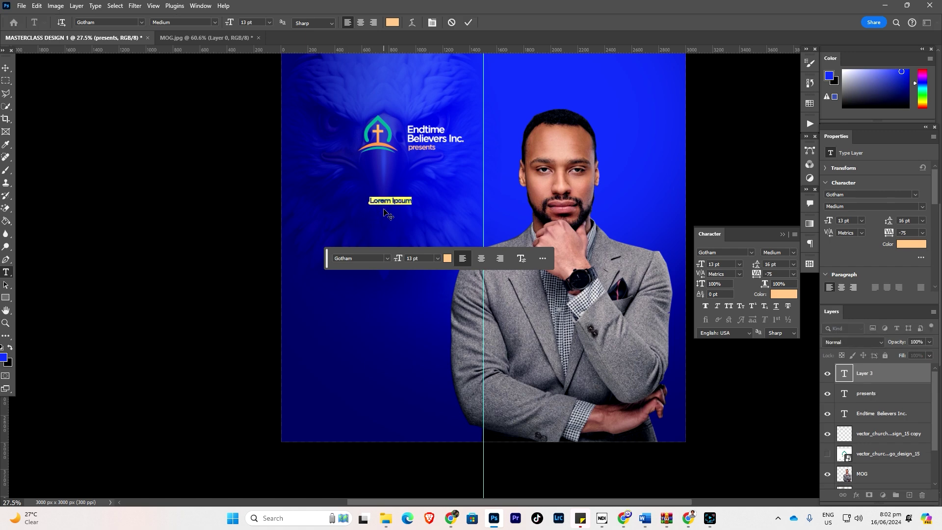
{"action": "key", "text": "ctrl+v"}
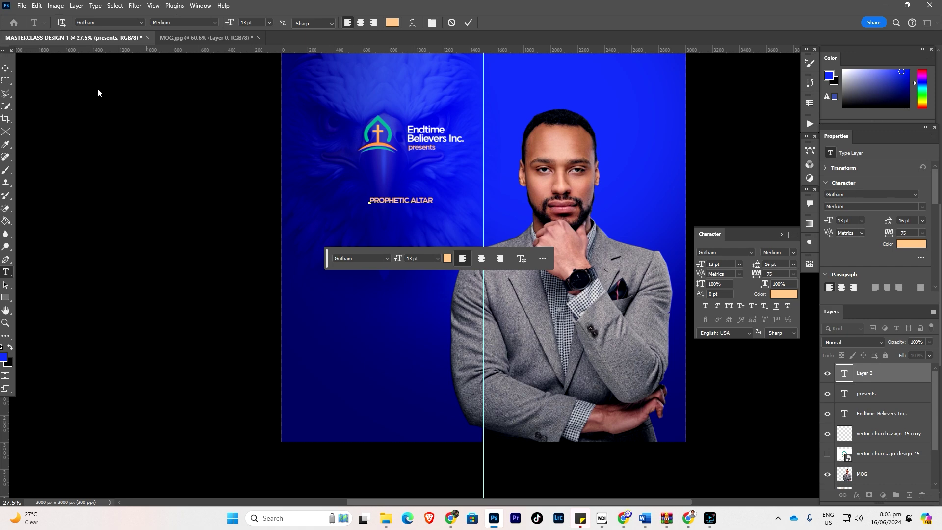
{"action": "left_click", "coordinate": [5, 68]}
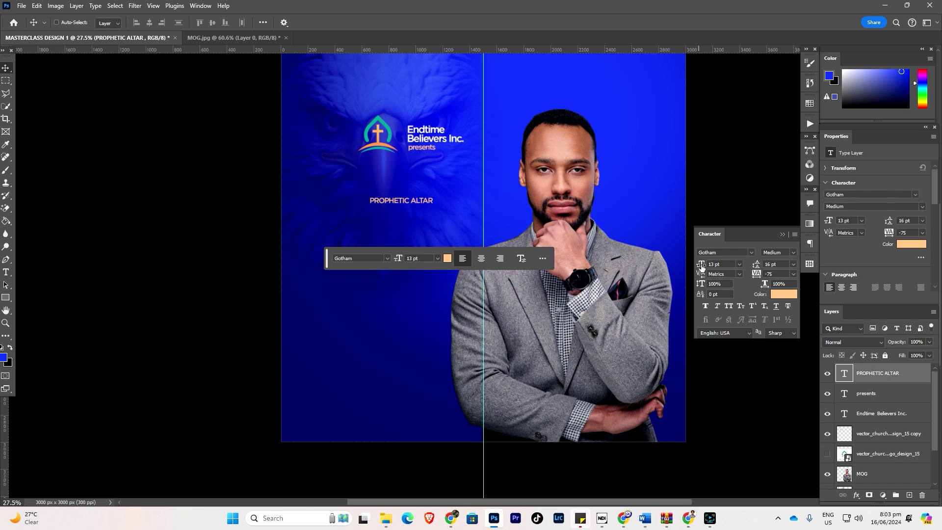
{"action": "left_click_drag", "start_coordinate": [701, 267], "coordinate": [720, 264]}
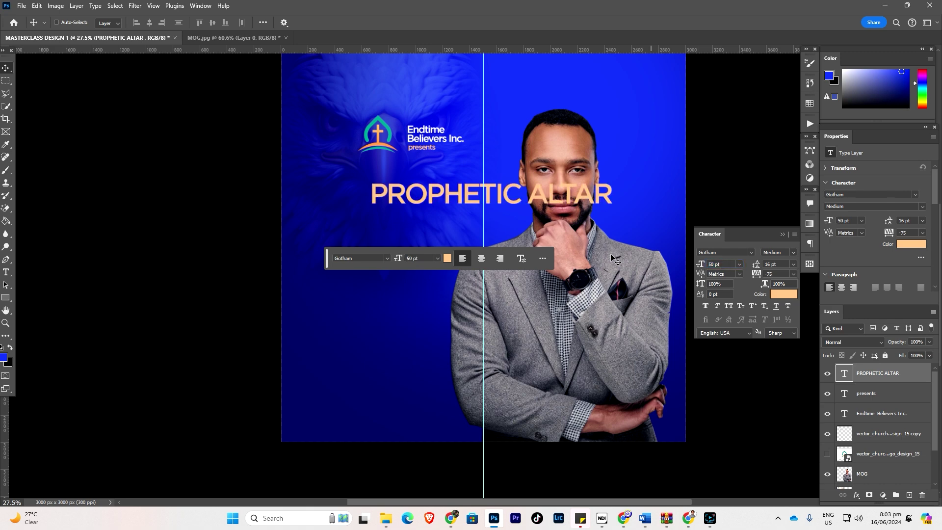
{"action": "left_click_drag", "start_coordinate": [470, 201], "coordinate": [446, 190]}
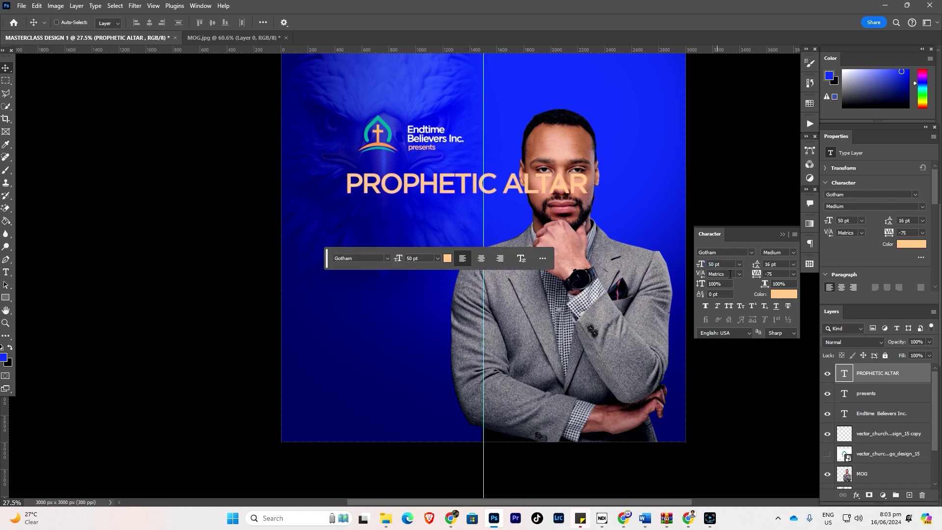
Browse the fonts and set the "PROPHETIC ALTAR" title in Anton Regular
{"action": "left_click", "coordinate": [750, 253]}
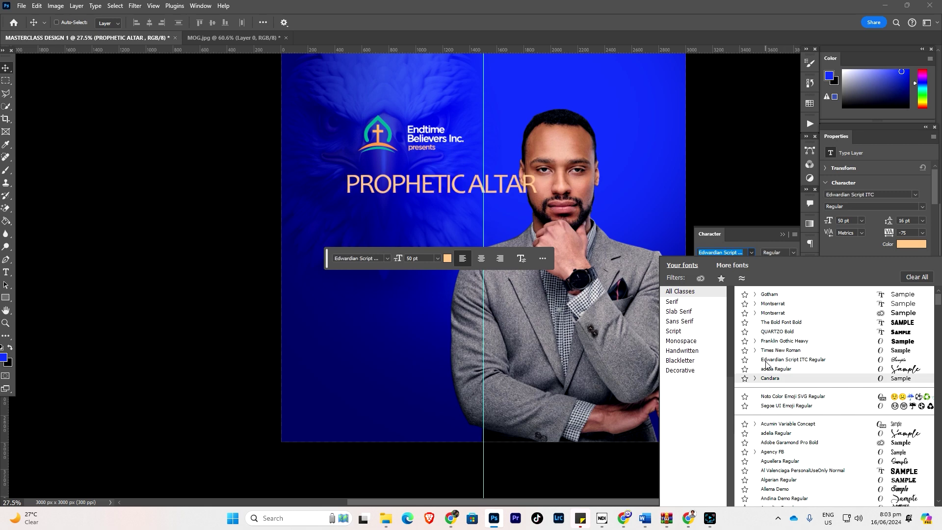
{"action": "scroll", "coordinate": [796, 370], "scroll_direction": "down", "scroll_amount": 1}
{"action": "scroll", "coordinate": [796, 370], "scroll_direction": "down", "scroll_amount": 3}
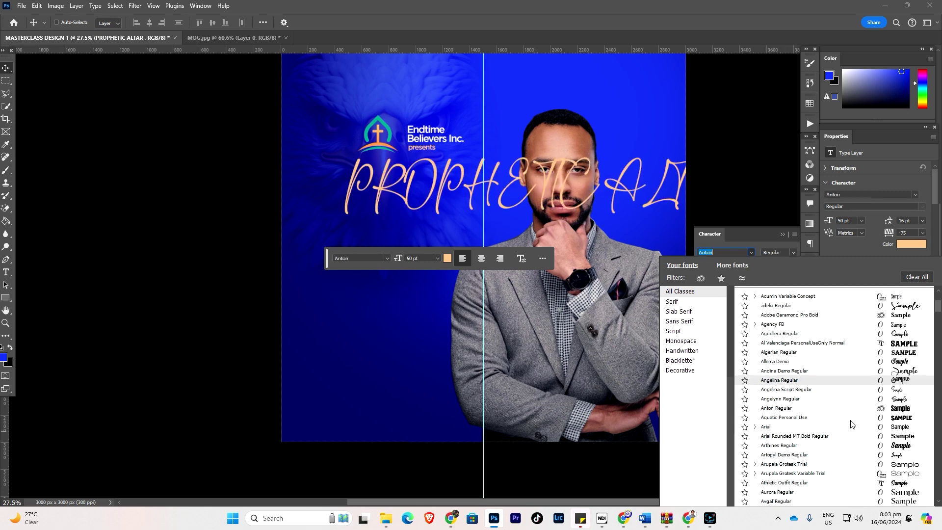
{"action": "left_click", "coordinate": [818, 410]}
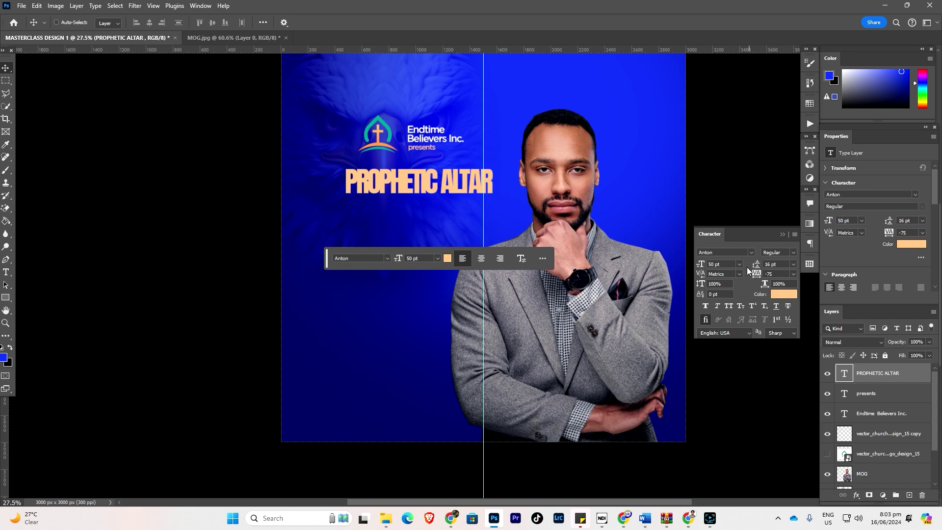
Change the "PROPHETIC ALTAR" title's font to Bebas Neue Regular
{"action": "left_click", "coordinate": [749, 252]}
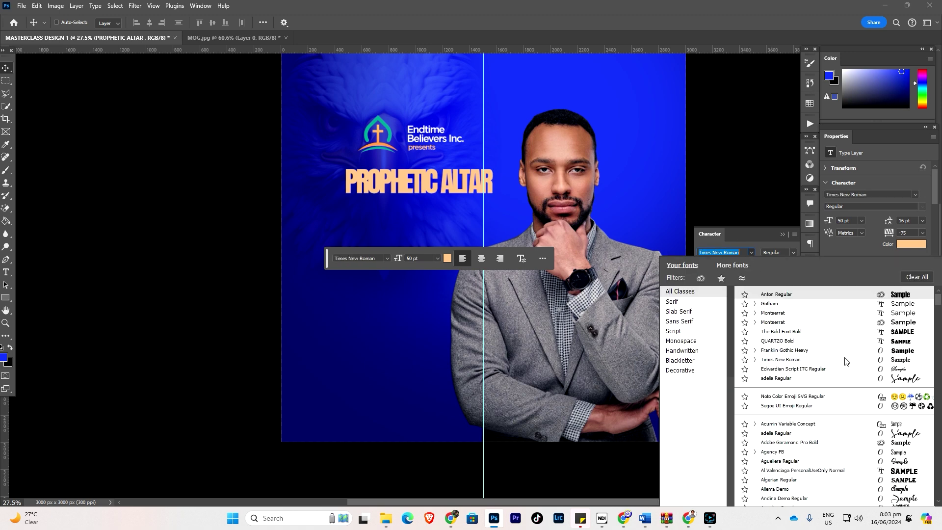
{"action": "scroll", "coordinate": [844, 373], "scroll_direction": "down", "scroll_amount": 10}
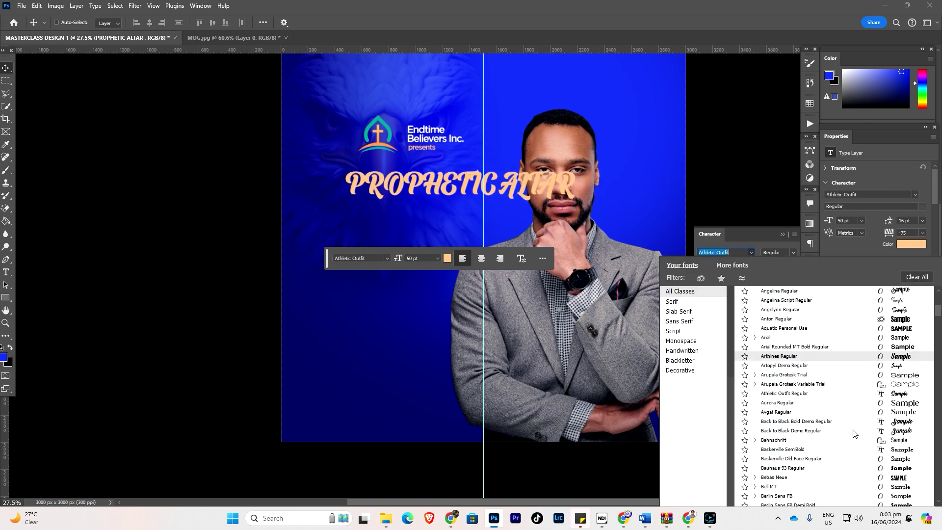
{"action": "scroll", "coordinate": [846, 430], "scroll_direction": "down", "scroll_amount": 1}
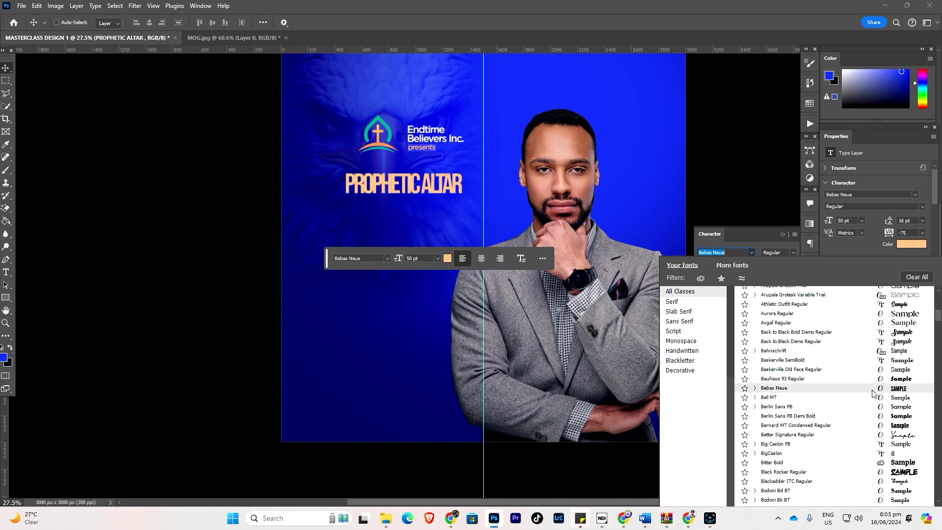
{"action": "left_click", "coordinate": [872, 389]}
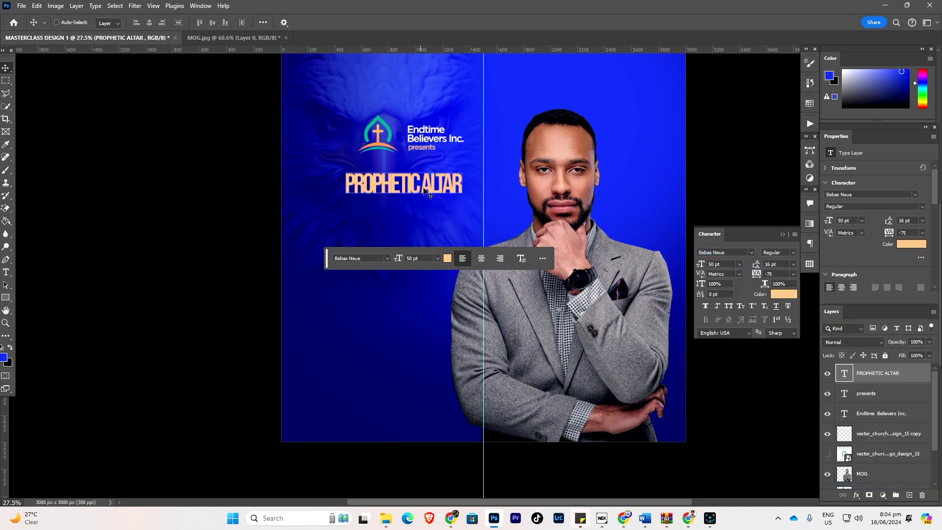
Break the title onto two lines, with "ALTAR" below "PROPHETIC", and keep its text layer selected
{"action": "double_click", "coordinate": [423, 185]}
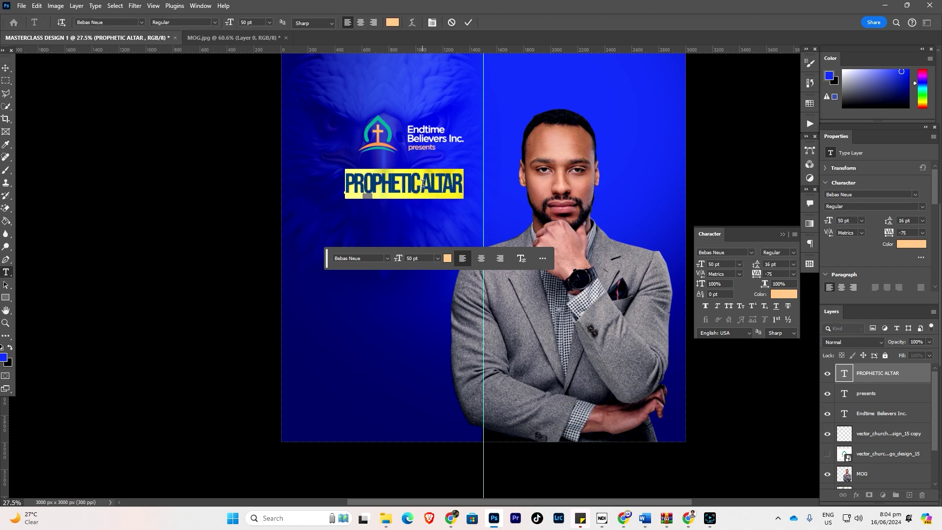
{"action": "left_click", "coordinate": [423, 183]}
{"action": "key", "text": "Return"}
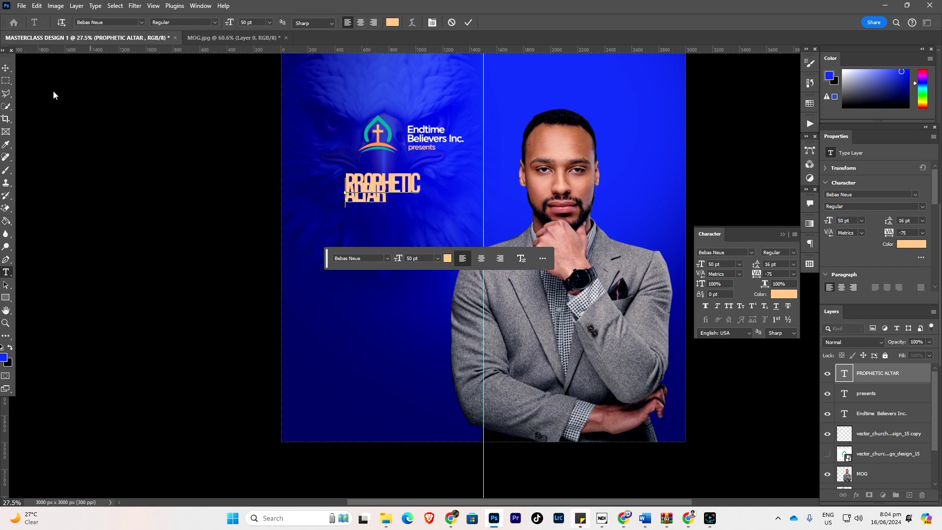
{"action": "left_click", "coordinate": [6, 67]}
{"action": "left_click", "coordinate": [537, 228], "text": "ctrl"}
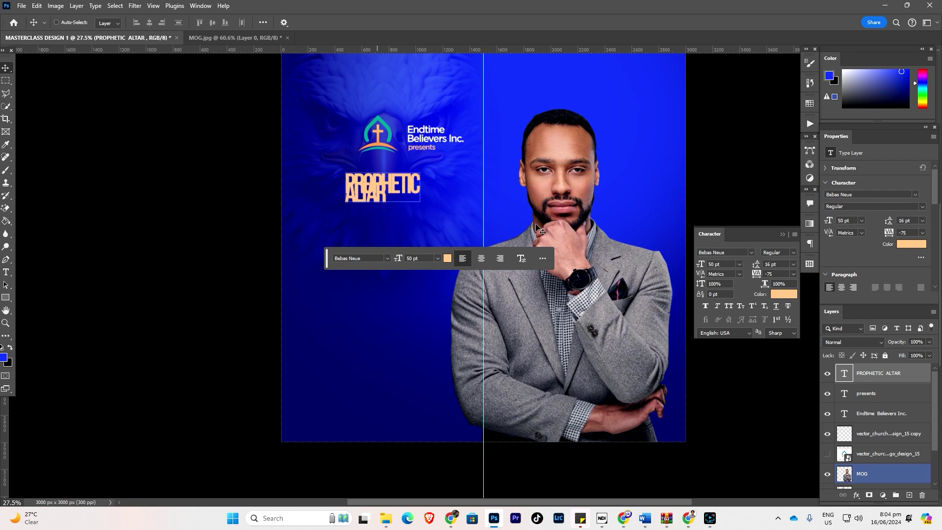
{"action": "left_click", "coordinate": [868, 399]}
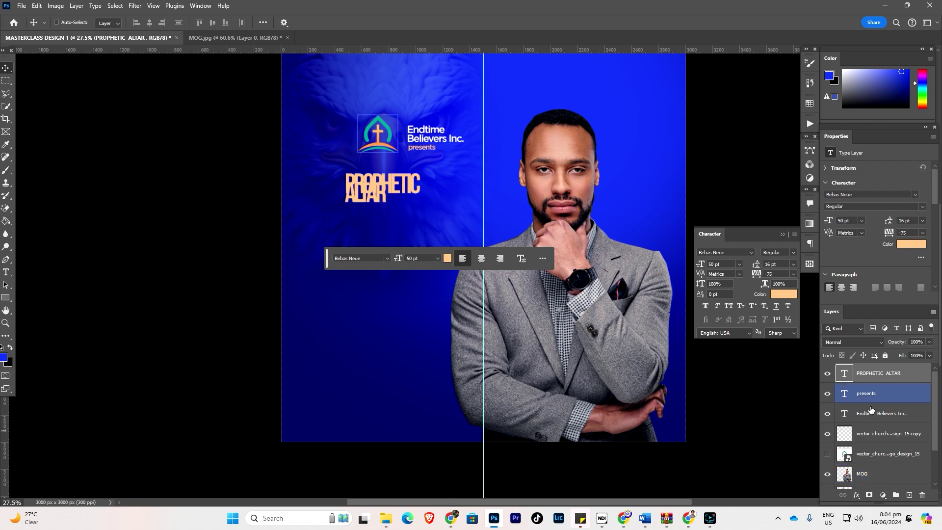
{"action": "left_click", "coordinate": [878, 373]}
Copy the title text, and delete "ALTAR" from the layer so that it reads only "PROPHETIC"
{"action": "double_click", "coordinate": [387, 193]}
{"action": "key", "text": "ctrl+c"}
{"action": "left_click", "coordinate": [387, 193]}
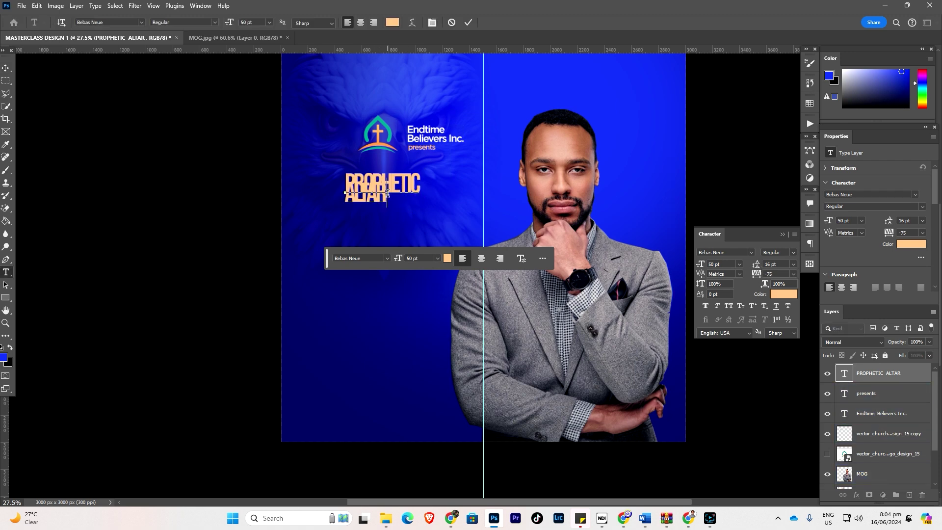
{"action": "left_click_drag", "start_coordinate": [387, 193], "coordinate": [337, 194]}
{"action": "key", "text": "Left"}
{"action": "key", "text": "Delete"}
{"action": "key", "text": "Delete"}
{"action": "key", "text": "Delete"}
{"action": "key", "text": "Delete"}
{"action": "key", "text": "Delete"}
{"action": "left_click", "coordinate": [3, 66]}
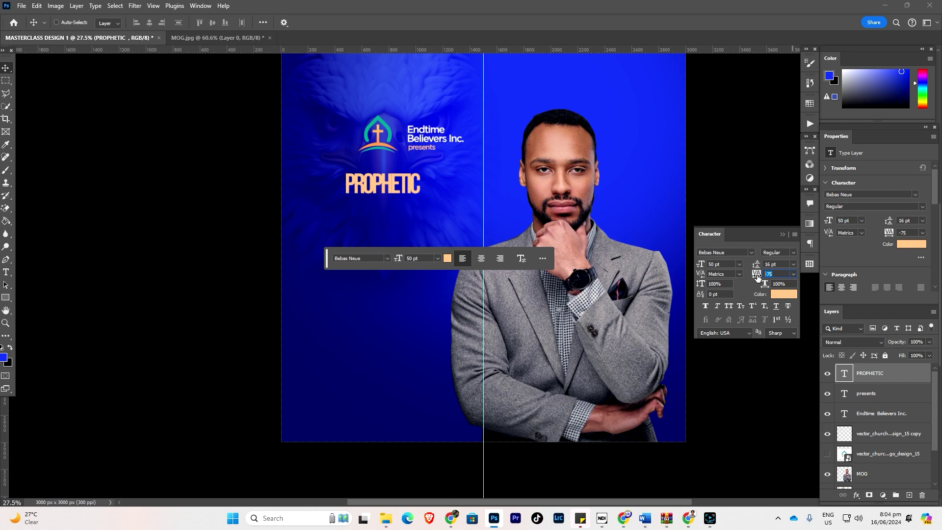
Set the tracking of the "PROPHETIC" text to 0
{"action": "type", "text": "0"}
{"action": "key", "text": "Return"}
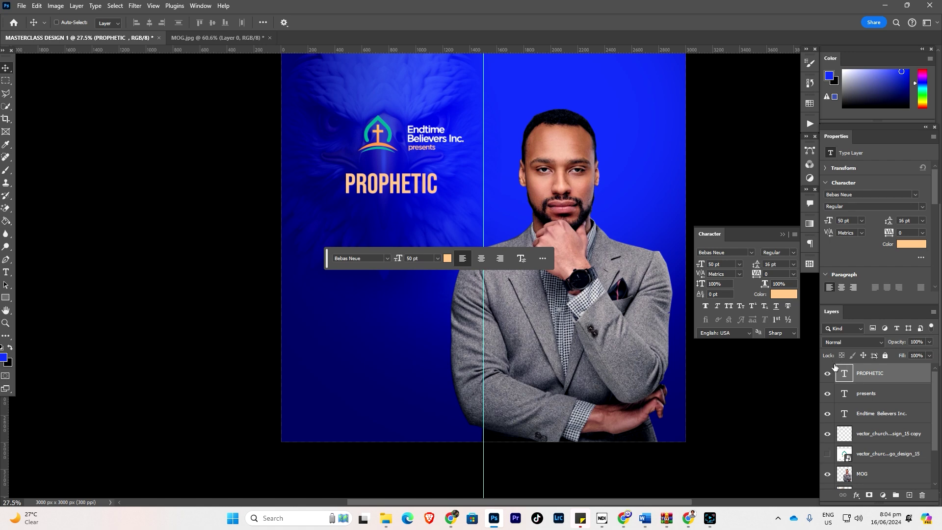
{"action": "left_click", "coordinate": [401, 189]}
Paste the copied title as a new text layer, trim it to "ALTAR", and move it directly beneath "PROPHETIC"
{"action": "left_click", "coordinate": [7, 272]}
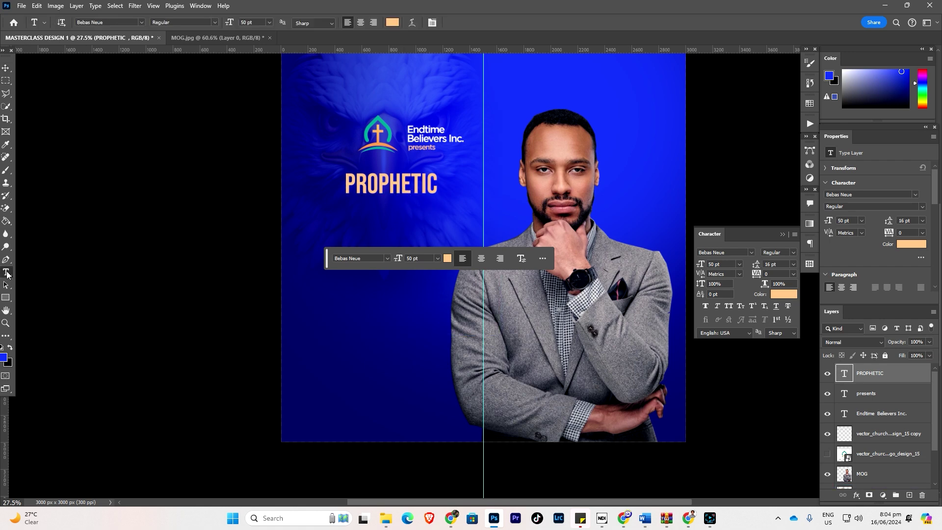
{"action": "left_click", "coordinate": [349, 210]}
{"action": "key", "text": "super"}
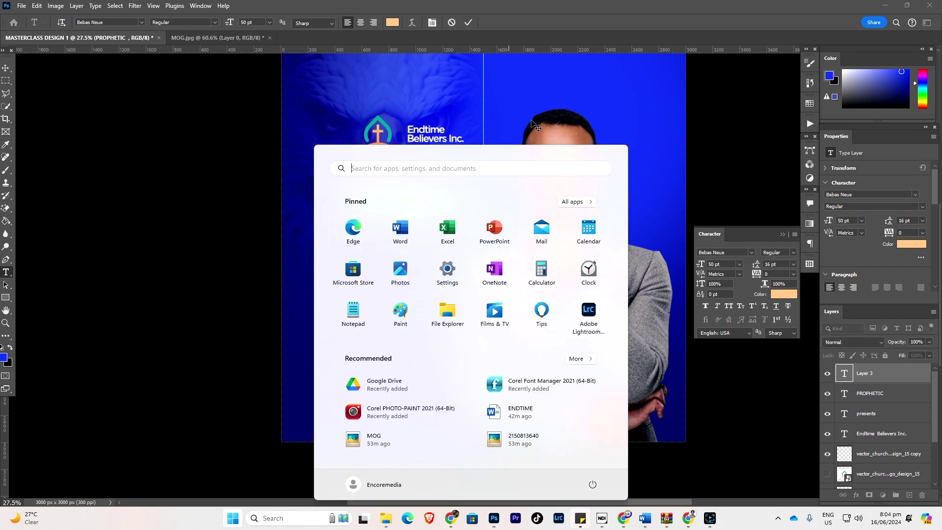
{"action": "key", "text": "Escape"}
{"action": "key", "text": "ctrl+v"}
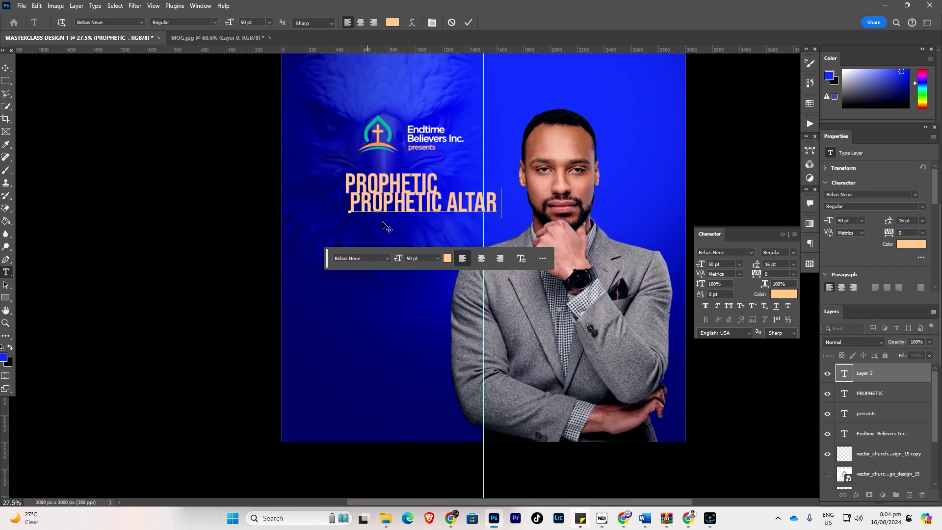
{"action": "left_click", "coordinate": [437, 202]}
{"action": "left_click_drag", "start_coordinate": [437, 203], "coordinate": [302, 193]}
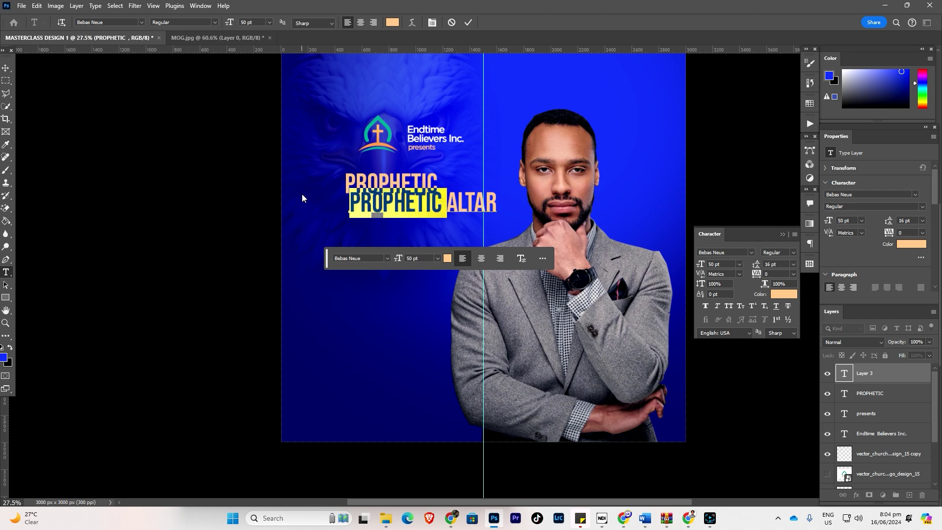
{"action": "key", "text": "BackSpace"}
{"action": "left_click", "coordinate": [9, 68]}
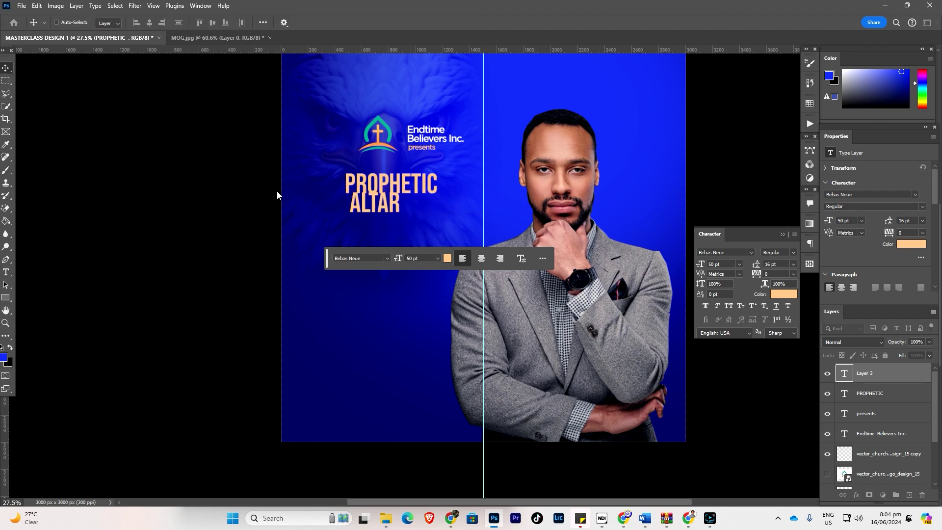
{"action": "left_click_drag", "start_coordinate": [380, 204], "coordinate": [373, 209]}
Scale the "PROPHETIC" and "ALTAR" layers together to about 165% and position them below the church logo
{"action": "left_click", "coordinate": [875, 394]}
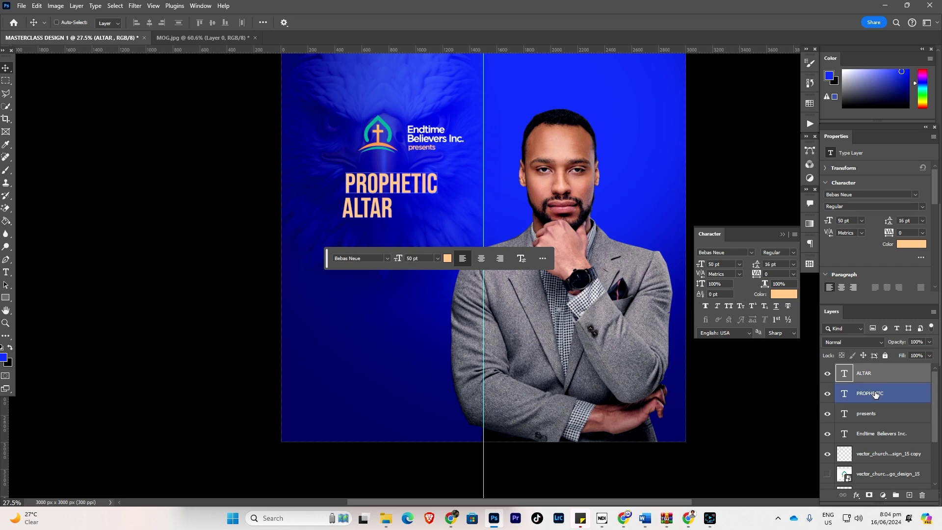
{"action": "left_click", "coordinate": [875, 374], "text": "ctrl"}
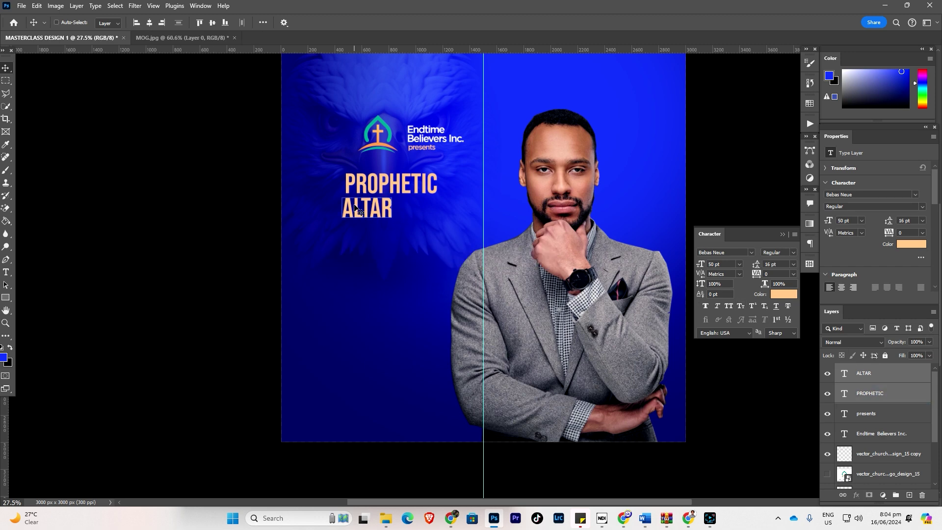
{"action": "key", "text": "ctrl+t"}
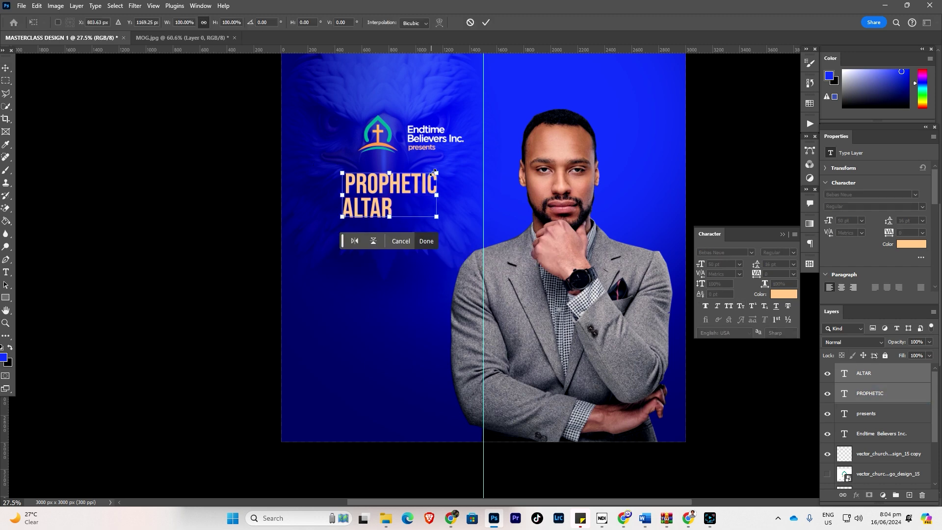
{"action": "left_click_drag", "start_coordinate": [436, 172], "coordinate": [498, 144]}
{"action": "left_click_drag", "start_coordinate": [403, 189], "coordinate": [402, 220]}
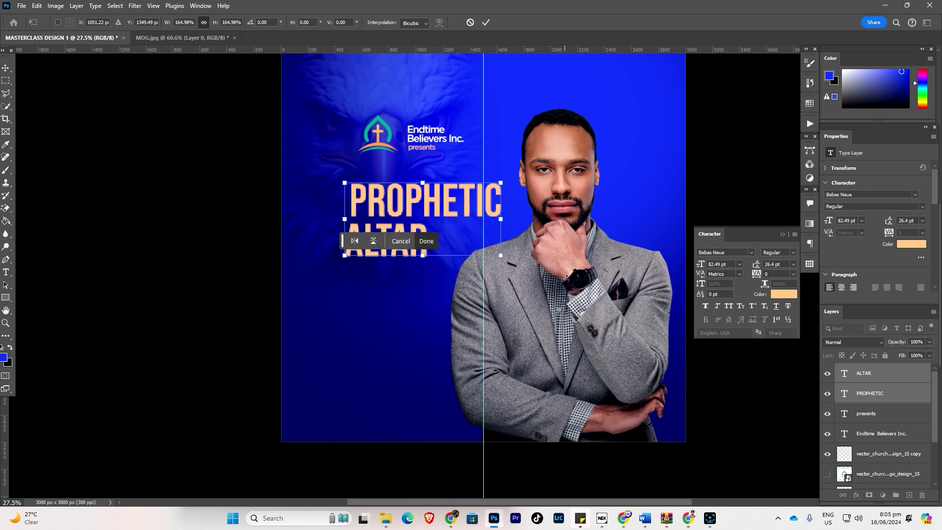
{"action": "key", "text": "Return"}
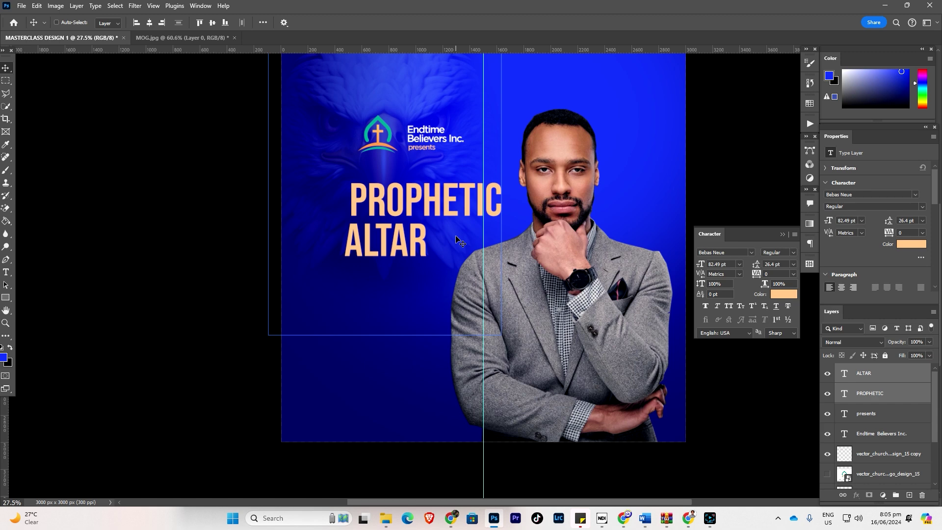
{"action": "left_click_drag", "start_coordinate": [393, 205], "coordinate": [427, 223]}
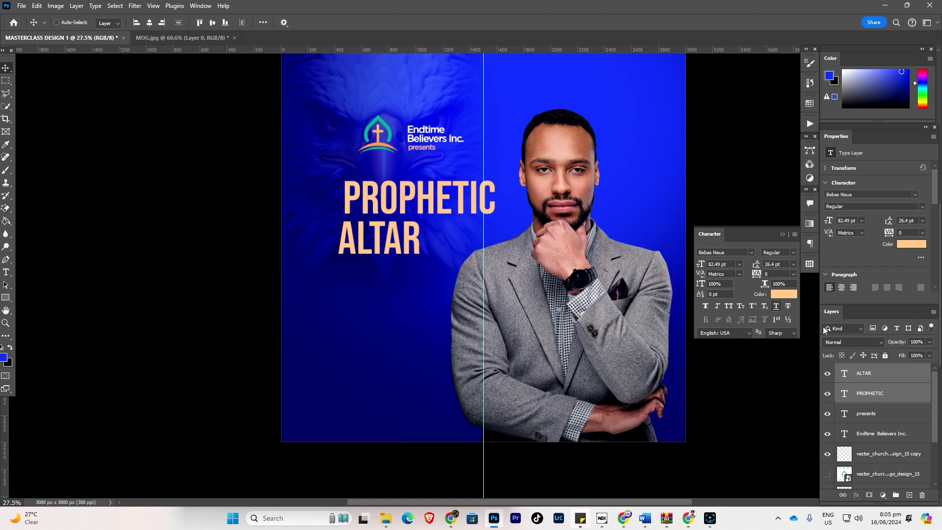
Enlarge the "ALTAR" text to 143 pt and position it directly beneath "PROPHETIC"
{"action": "left_click", "coordinate": [878, 396]}
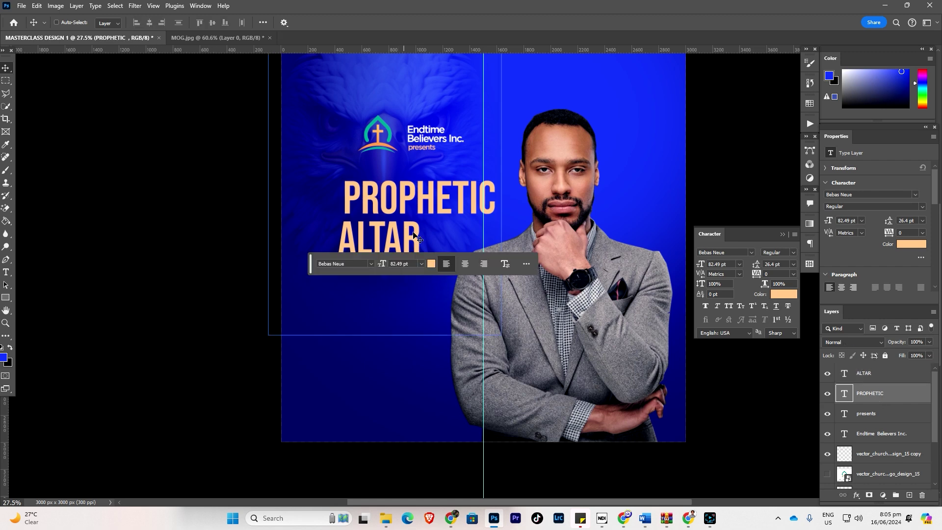
{"action": "left_click", "coordinate": [873, 378]}
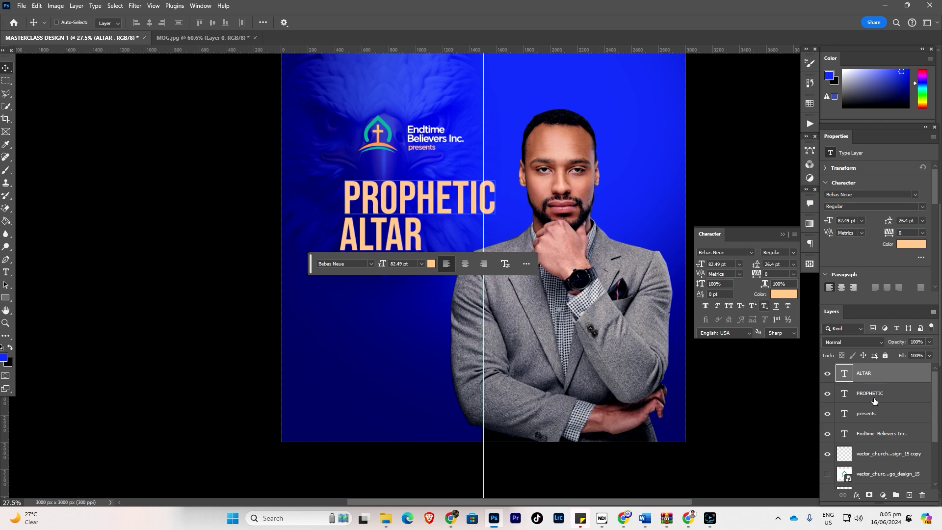
{"action": "left_click", "coordinate": [869, 384]}
{"action": "left_click", "coordinate": [868, 381]}
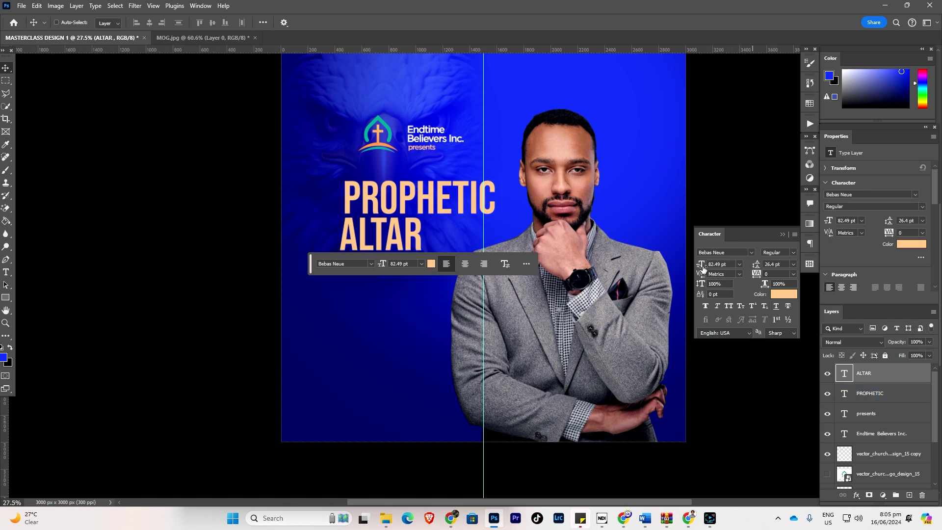
{"action": "left_click_drag", "start_coordinate": [703, 268], "coordinate": [715, 266]}
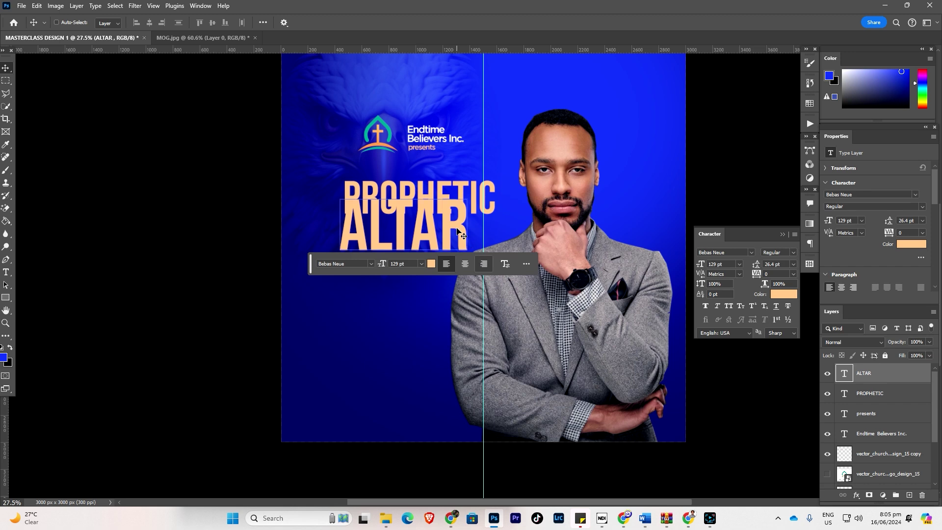
{"action": "left_click_drag", "start_coordinate": [457, 231], "coordinate": [457, 255]}
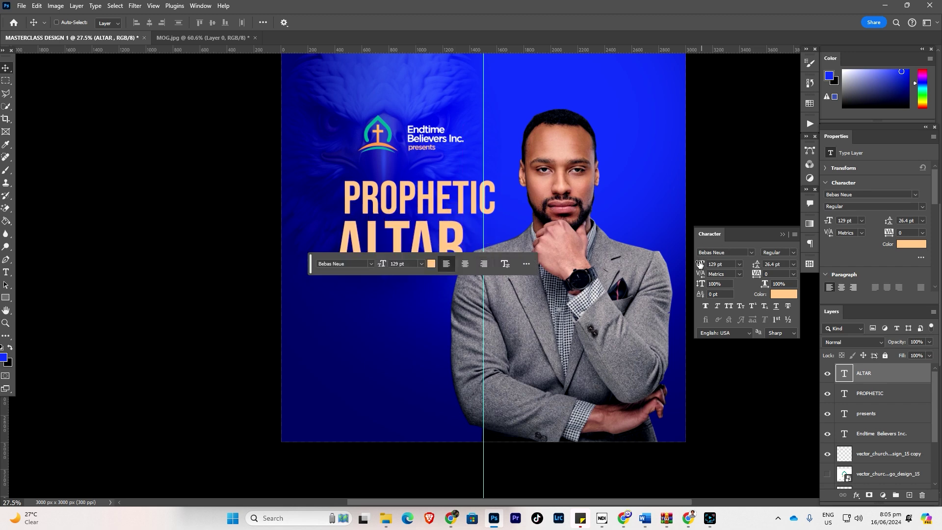
{"action": "left_click_drag", "start_coordinate": [700, 265], "coordinate": [718, 264]}
{"action": "mouse_move", "coordinate": [455, 240]}
{"action": "left_mouse_down"}
{"action": "mouse_move", "coordinate": [461, 248]}
{"action": "mouse_move", "coordinate": [450, 237]}
{"action": "left_mouse_up"}
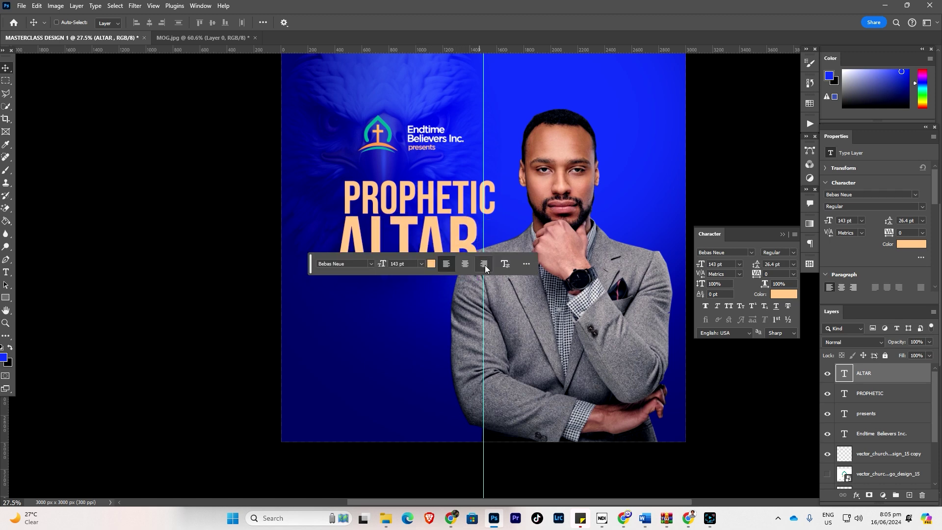
{"action": "scroll", "coordinate": [464, 241], "scroll_direction": "down", "scroll_amount": 2}
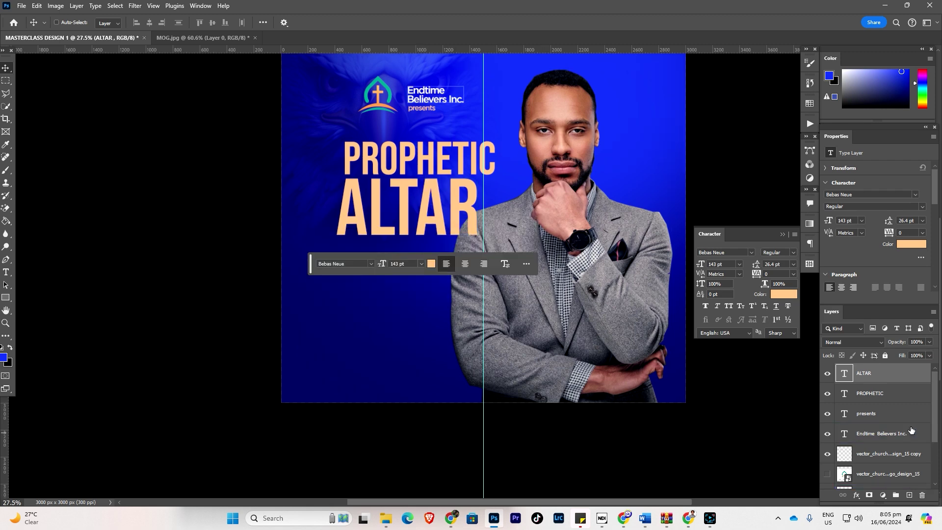
Switch to the Pinterest browser window and examine the slanted title on the "WILDERNESS XPERIENCE" reference flyer
{"action": "left_click", "coordinate": [880, 395]}
{"action": "left_click", "coordinate": [867, 376]}
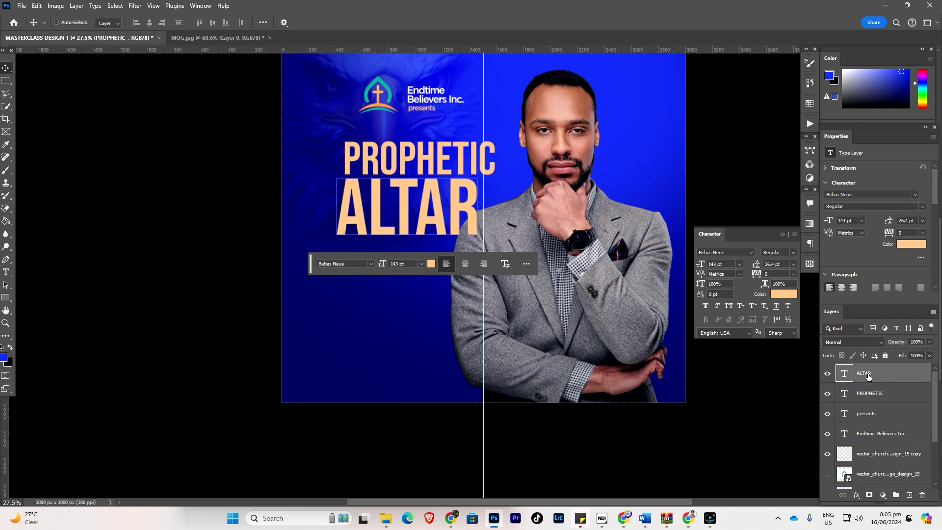
{"action": "left_click", "coordinate": [870, 393]}
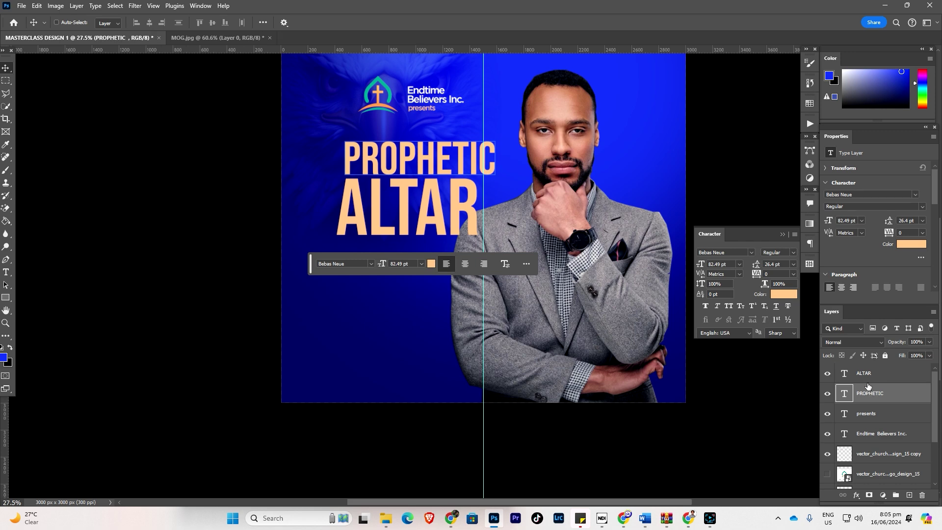
{"action": "left_click", "coordinate": [866, 375]}
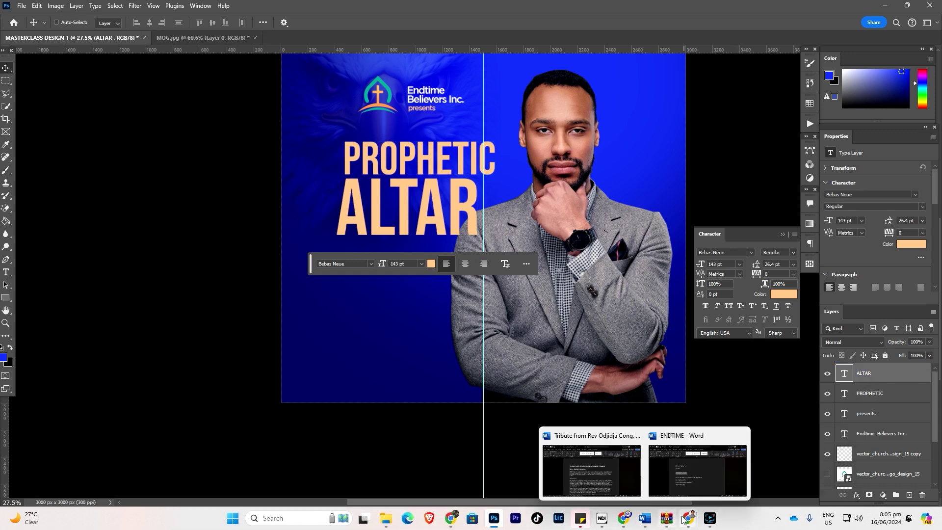
{"action": "left_click", "coordinate": [621, 521]}
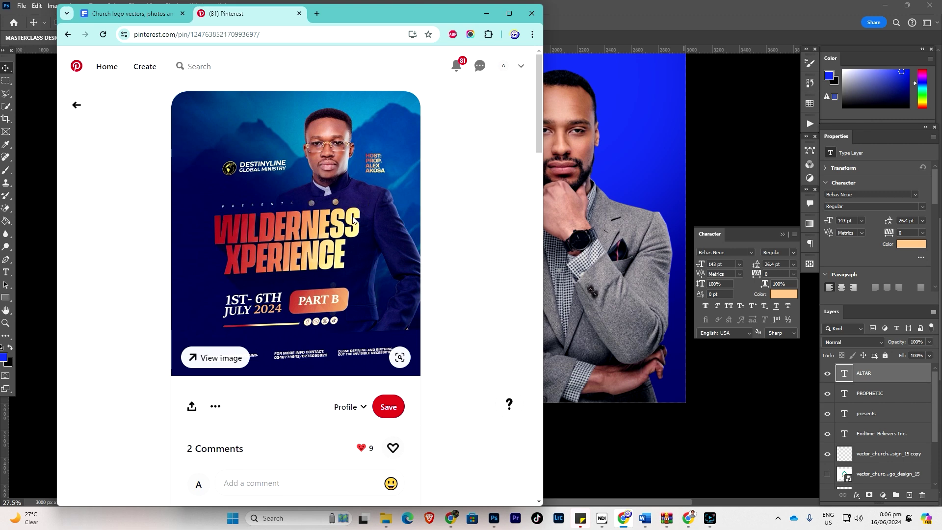
{"action": "left_click", "coordinate": [487, 15]}
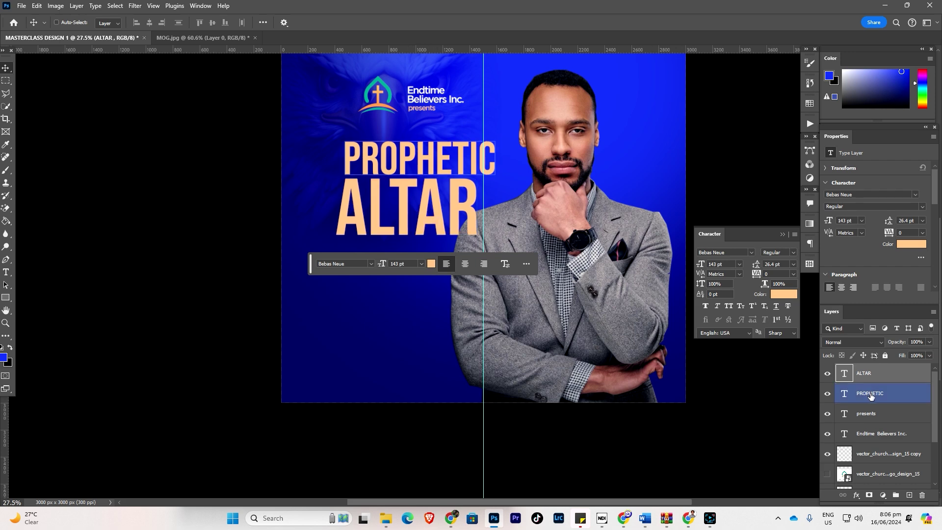
{"action": "left_click", "coordinate": [624, 518]}
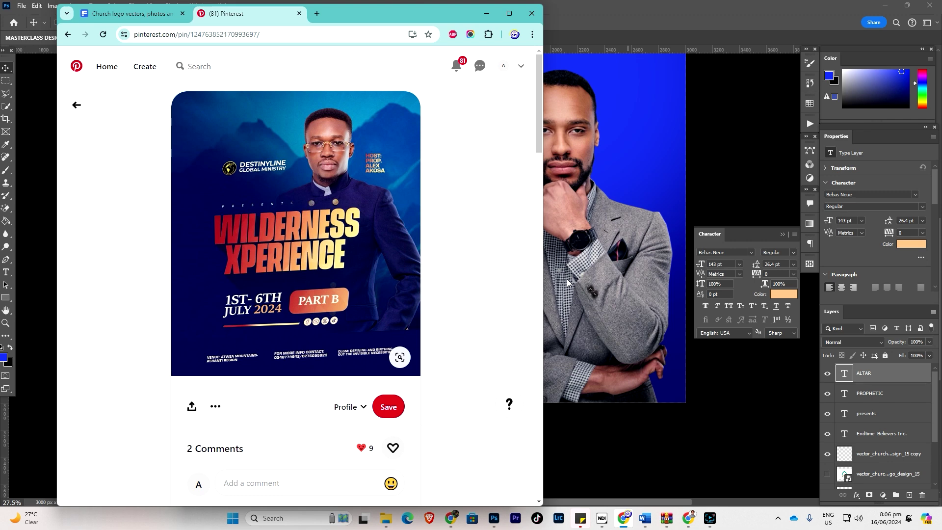
{"action": "left_click", "coordinate": [593, 280]}
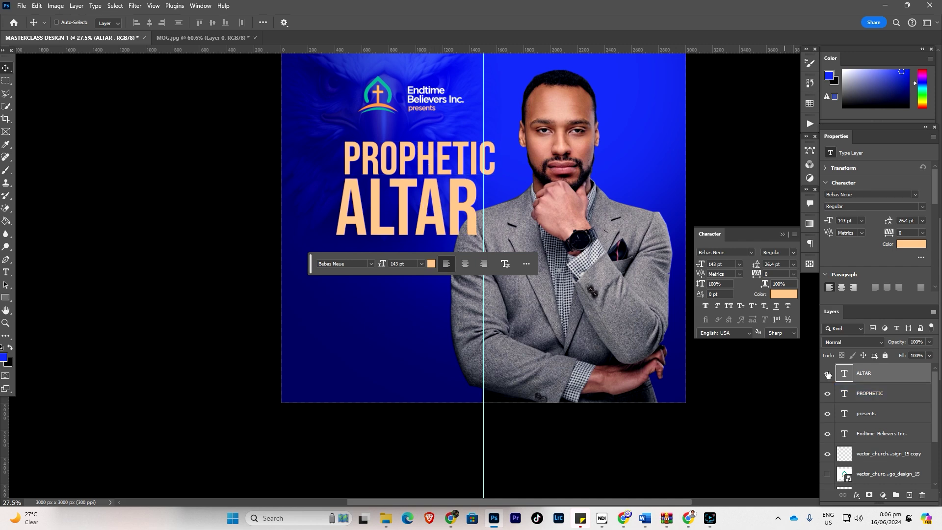
Skew the "PROPHETIC" and "ALTAR" layers together vertically by about -3.5° and narrow them to about 95% width
{"action": "left_click", "coordinate": [872, 399]}
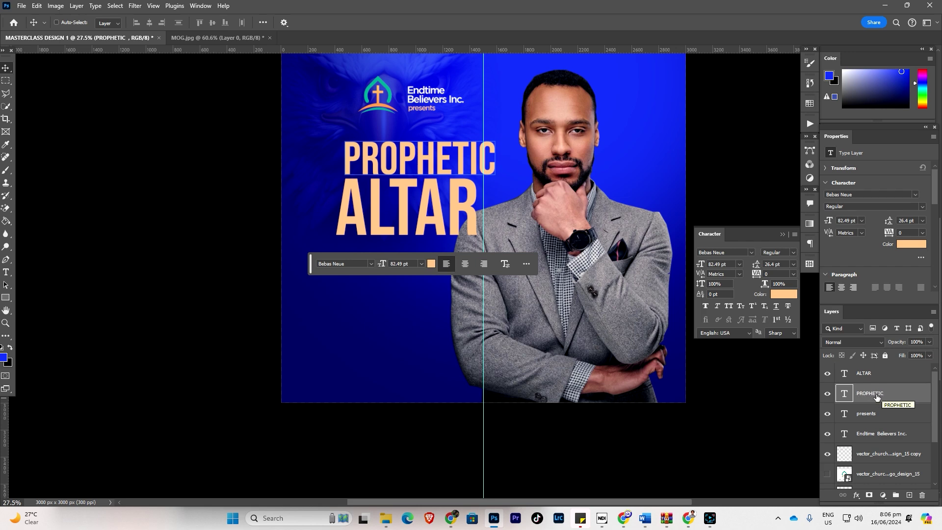
{"action": "key", "text": "ctrl"}
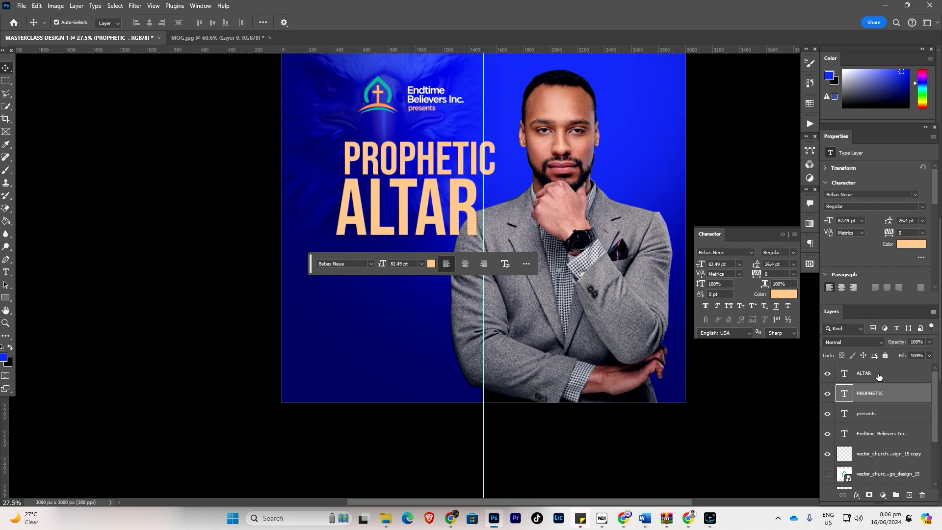
{"action": "left_click", "coordinate": [878, 376], "text": "ctrl"}
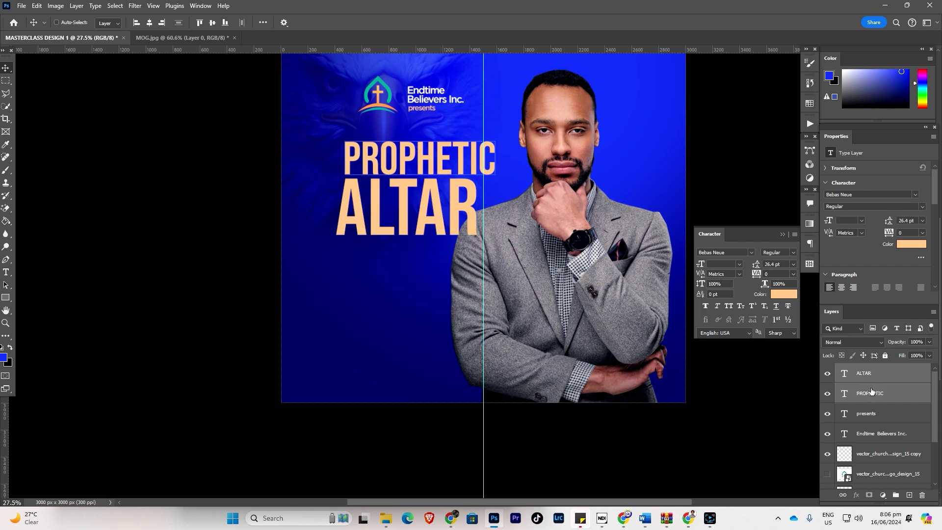
{"action": "left_click", "coordinate": [875, 396]}
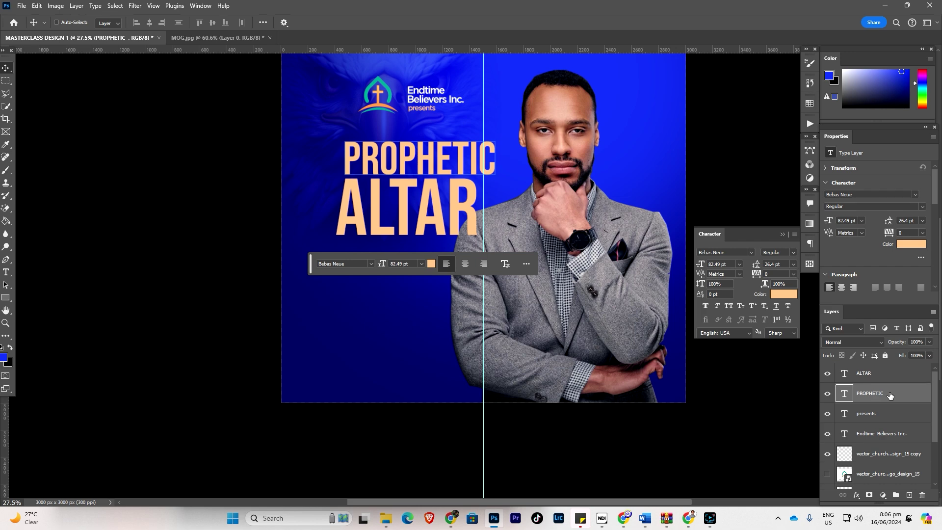
{"action": "key", "text": "ctrl"}
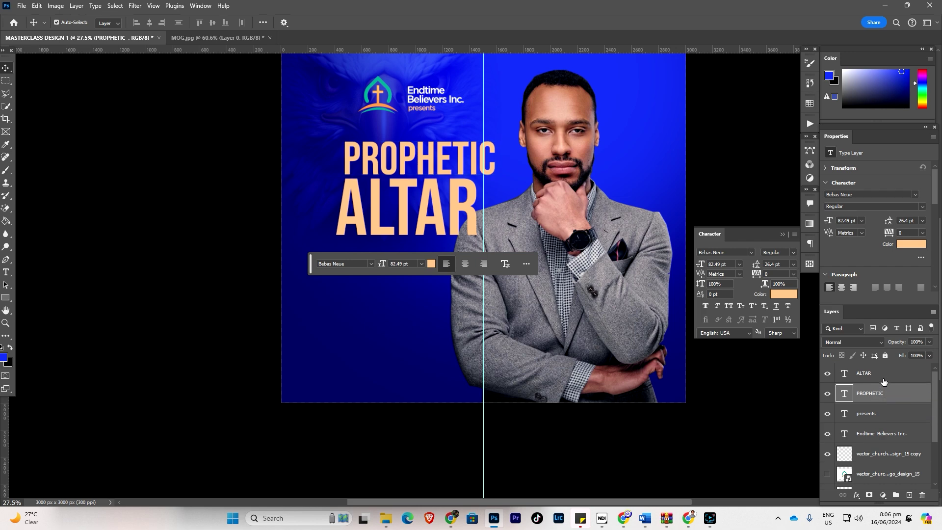
{"action": "left_click", "coordinate": [879, 377], "text": "ctrl"}
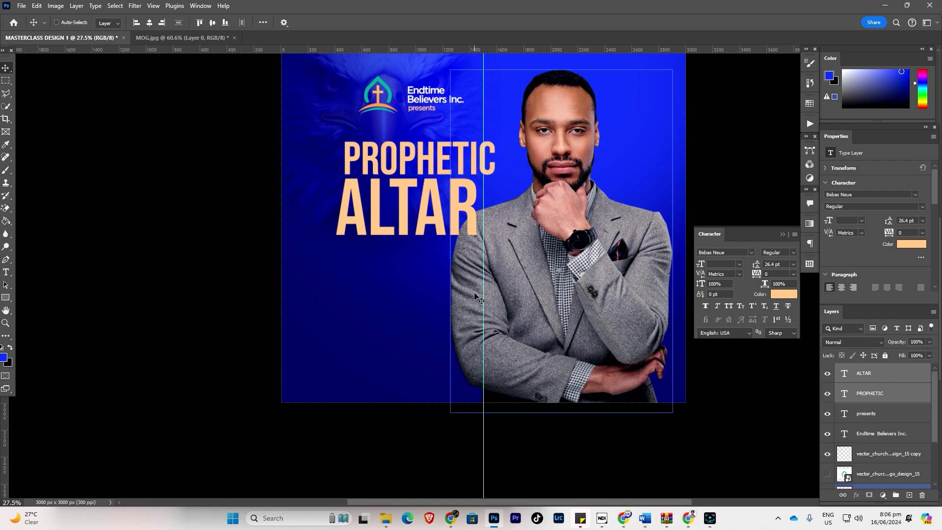
{"action": "key", "text": "ctrl+t"}
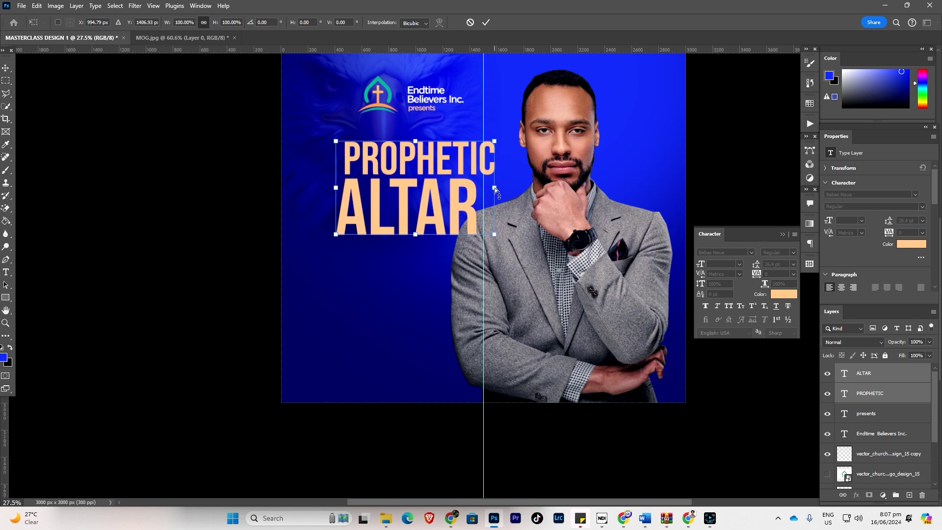
{"action": "left_click_drag", "start_coordinate": [495, 187], "coordinate": [495, 173]}
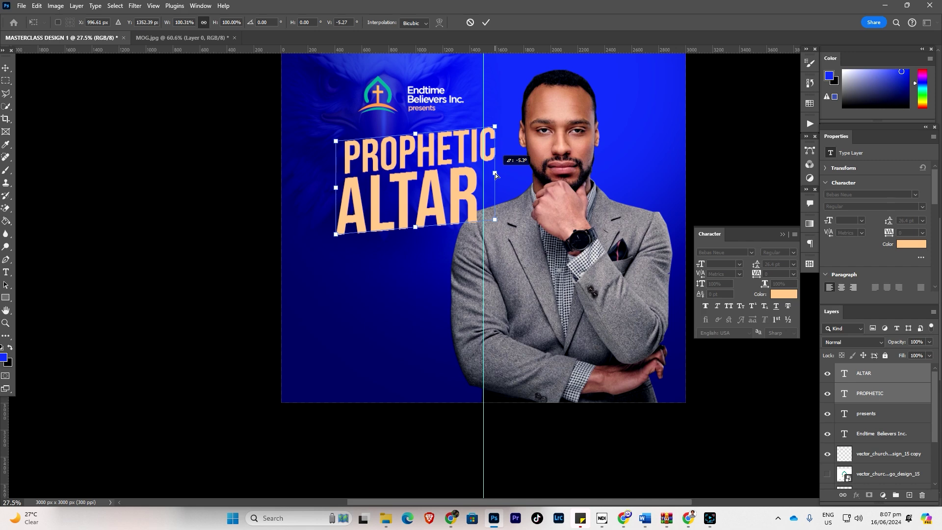
{"action": "mouse_move", "coordinate": [495, 173]}
{"action": "left_mouse_down"}
{"action": "mouse_move", "coordinate": [496, 217]}
{"action": "mouse_move", "coordinate": [488, 180]}
{"action": "left_mouse_up"}
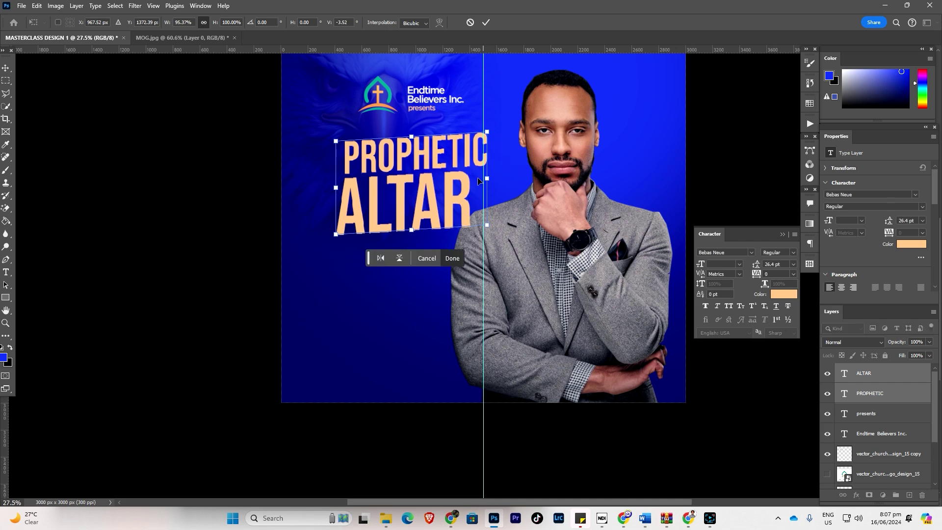
{"action": "key", "text": "Return"}
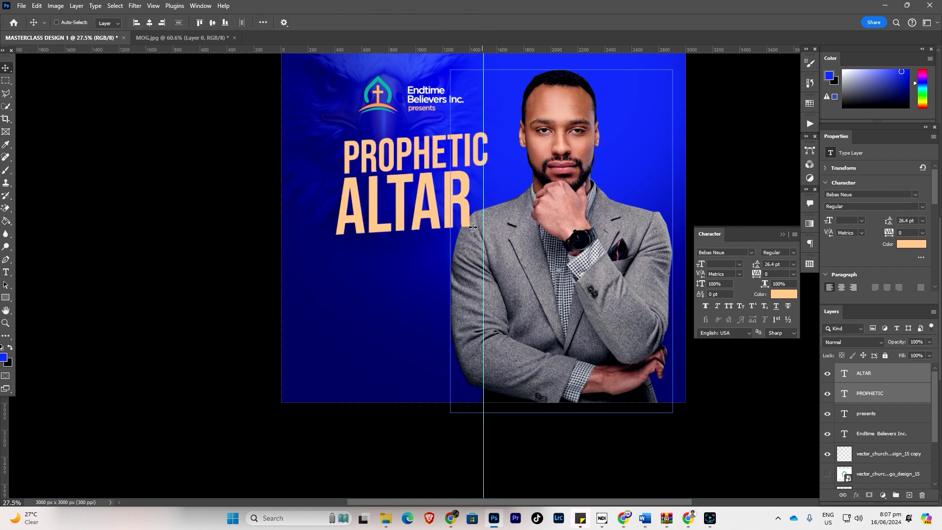
Move the skewed title slightly down and to the right so that "ALTAR" meets the man's shoulder
{"action": "left_click_drag", "start_coordinate": [444, 181], "coordinate": [458, 207]}
{"action": "key", "text": "shift+Up"}
{"action": "key", "text": "shift+Up"}
{"action": "key", "text": "shift+Up"}
{"action": "key", "text": "shift+Up"}
{"action": "key", "text": "shift+Up"}
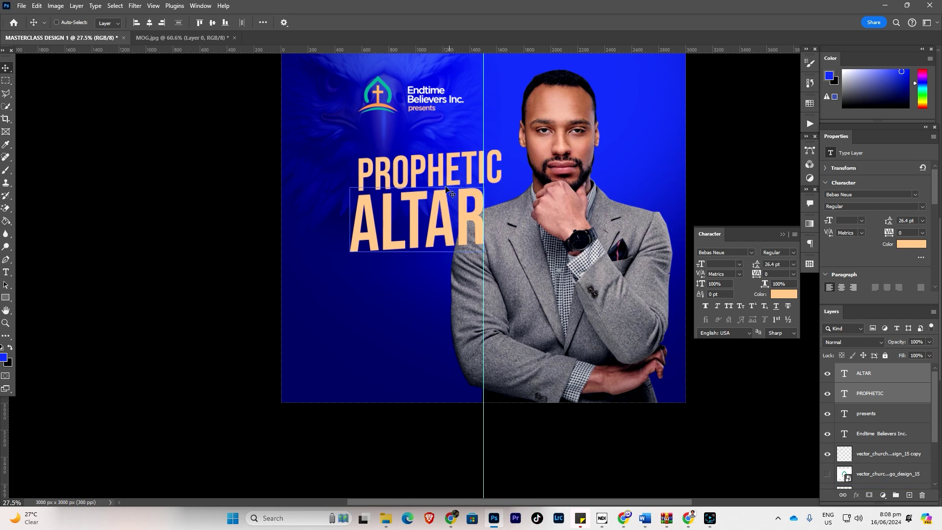
{"action": "scroll", "coordinate": [446, 190], "scroll_direction": "down", "scroll_amount": 2}
{"action": "scroll", "coordinate": [466, 202], "scroll_direction": "up", "scroll_amount": 3}
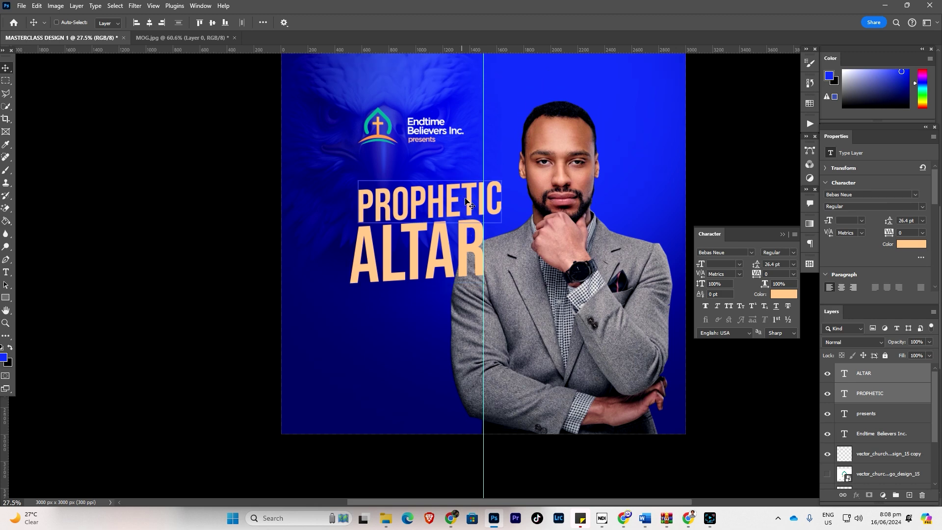
Review the title and lighting treatment of the reference flyer on Pinterest, and return to the Photoshop design
{"action": "left_click", "coordinate": [379, 131], "text": "ctrl"}
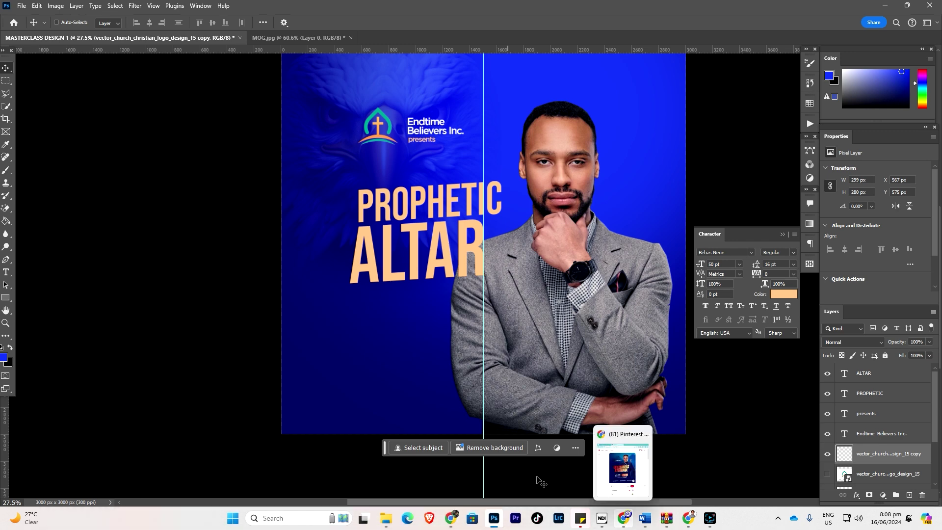
{"action": "left_click", "coordinate": [425, 211], "text": "ctrl"}
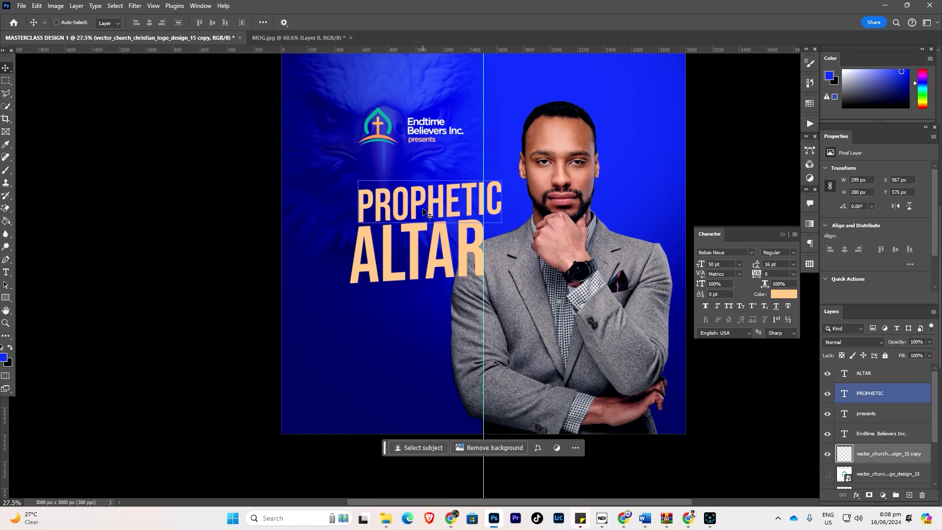
{"action": "left_click", "coordinate": [869, 399], "text": "ctrl"}
{"action": "left_click", "coordinate": [623, 517]}
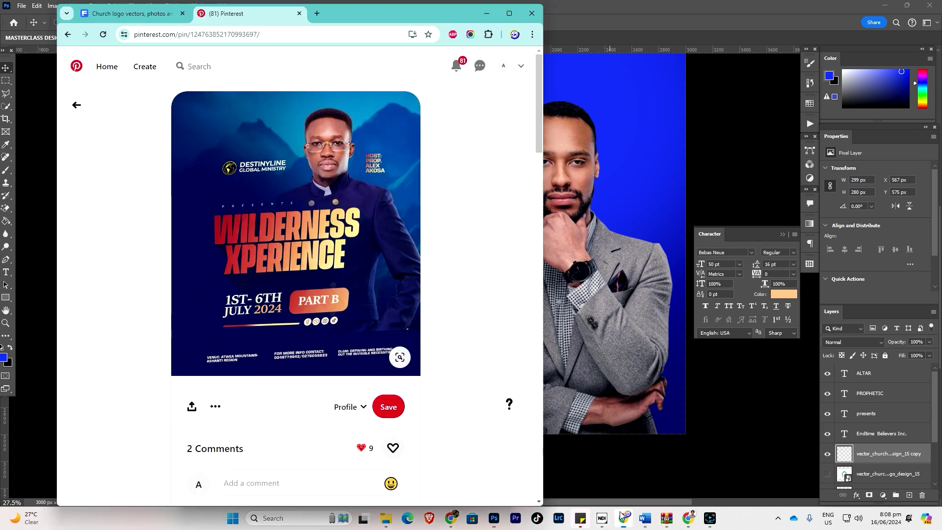
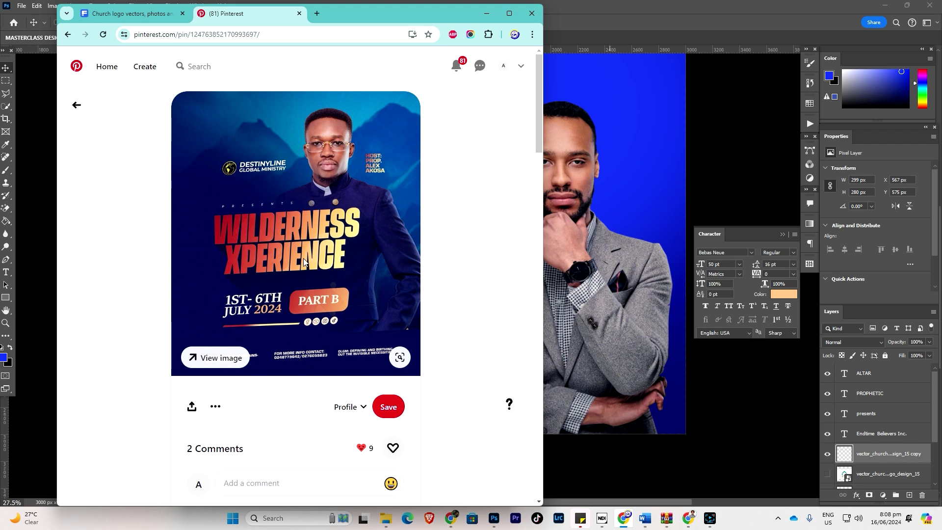
{"action": "left_click", "coordinate": [593, 315]}
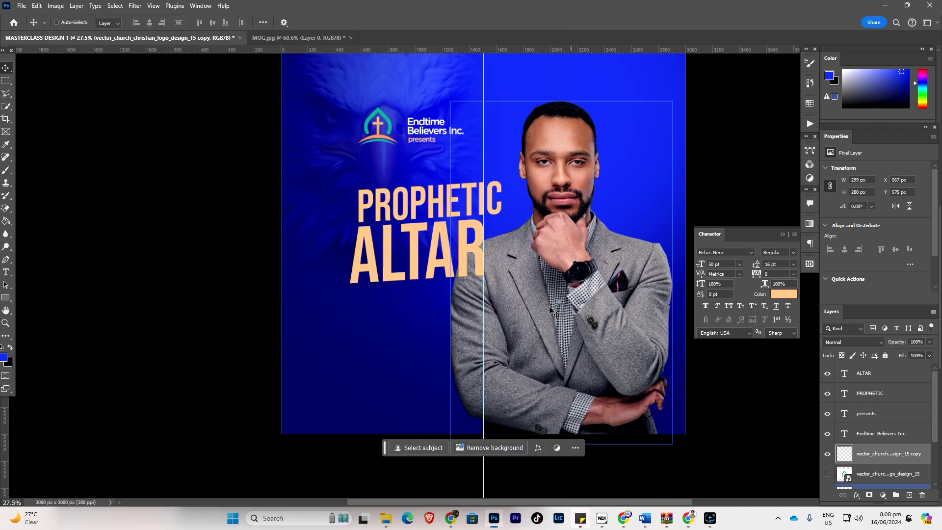
Add a new empty layer directly above the "MOG" portrait layer
{"action": "left_click", "coordinate": [482, 275], "text": "ctrl"}
{"action": "left_click", "coordinate": [581, 130], "text": "ctrl"}
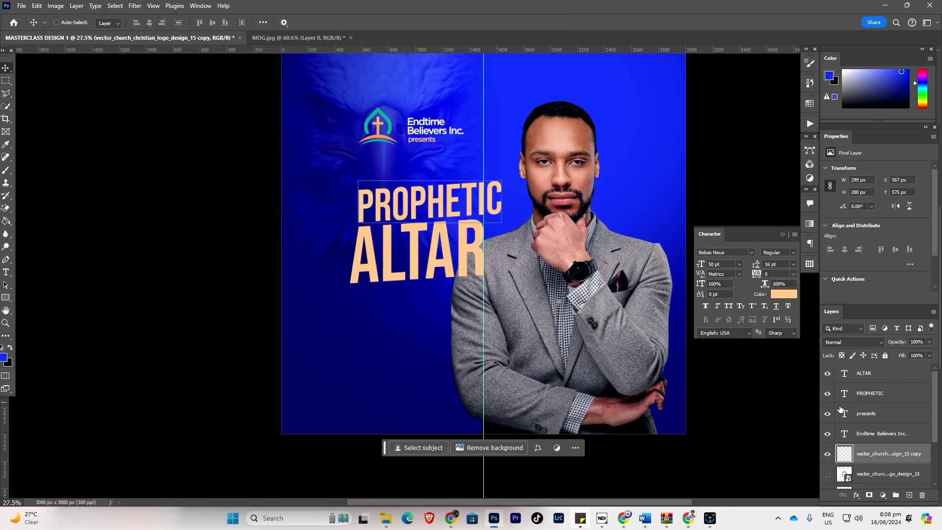
{"action": "scroll", "coordinate": [871, 436], "scroll_direction": "down", "scroll_amount": 2}
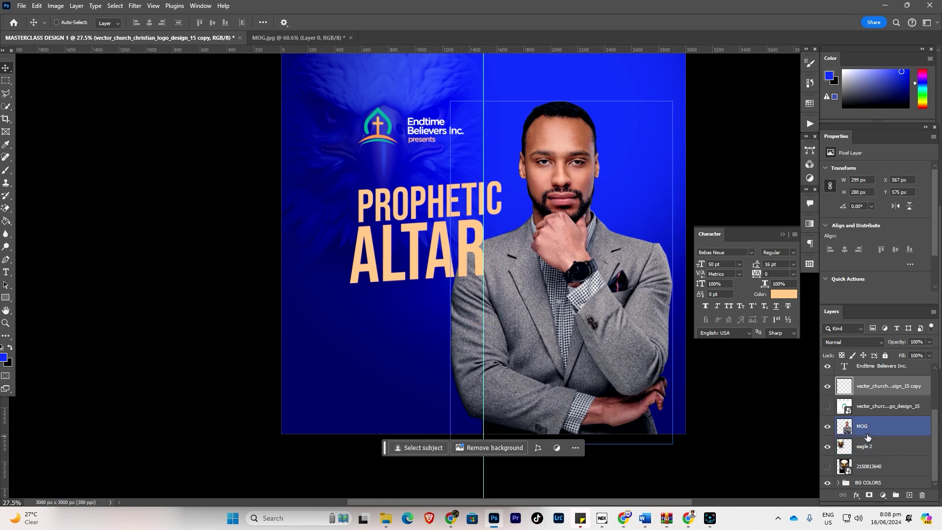
{"action": "left_click", "coordinate": [871, 430]}
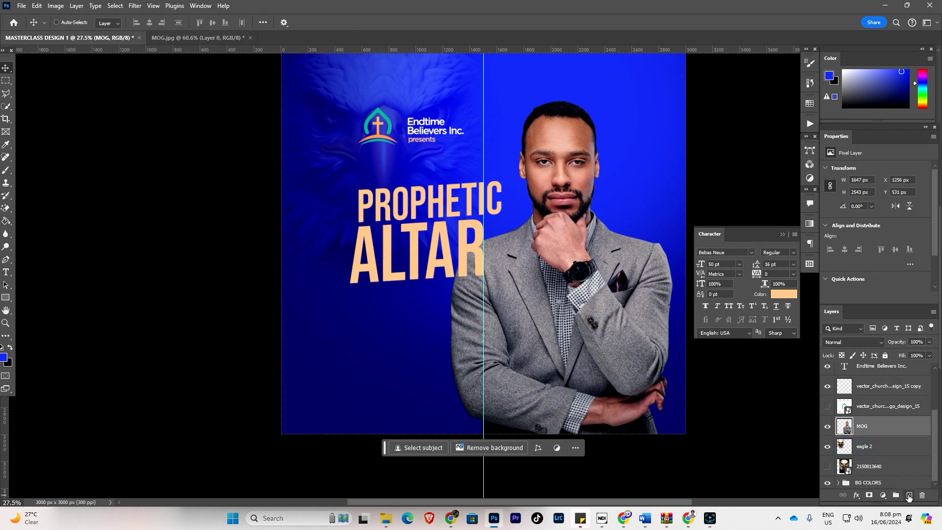
{"action": "left_click", "coordinate": [908, 496]}
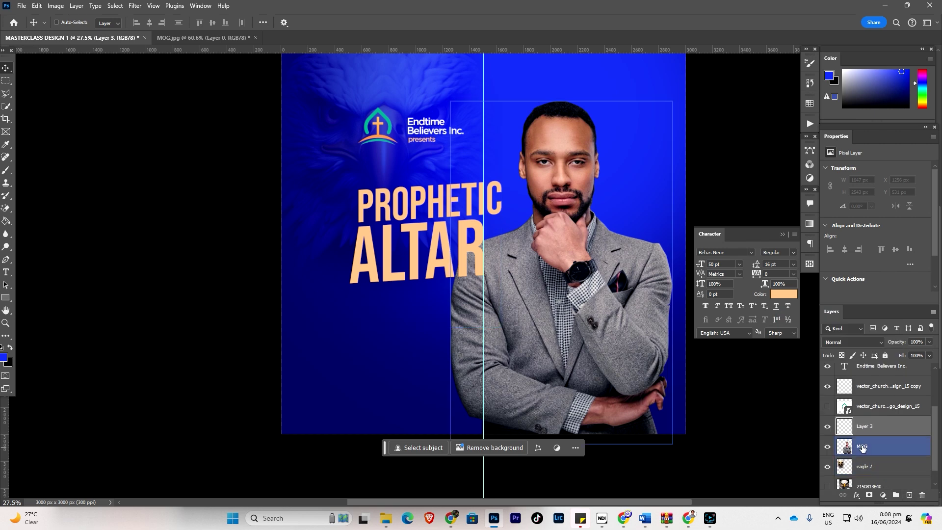
With the empty Layer 3 active, set the foreground colour to a dark navy blue based on the flyer's lower background
{"action": "left_click", "coordinate": [862, 446]}
{"action": "left_click", "coordinate": [863, 426]}
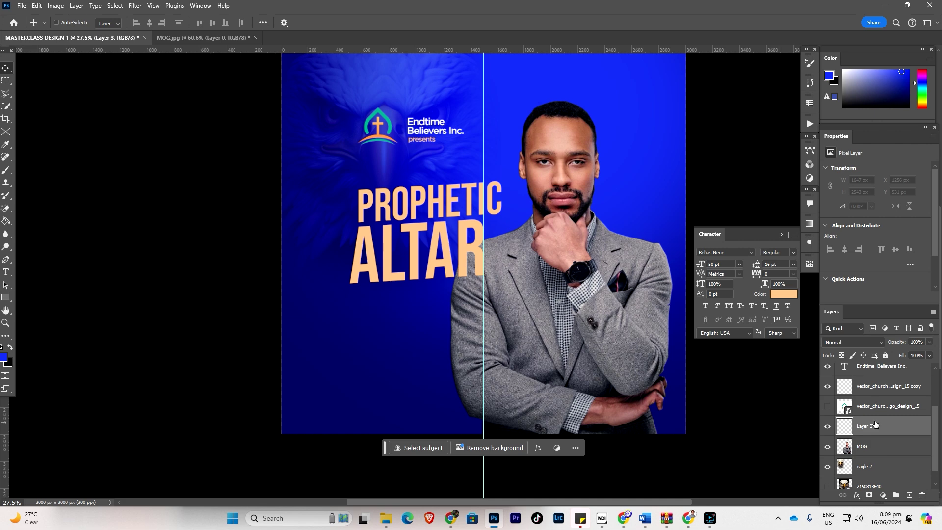
{"action": "left_click", "coordinate": [5, 356]}
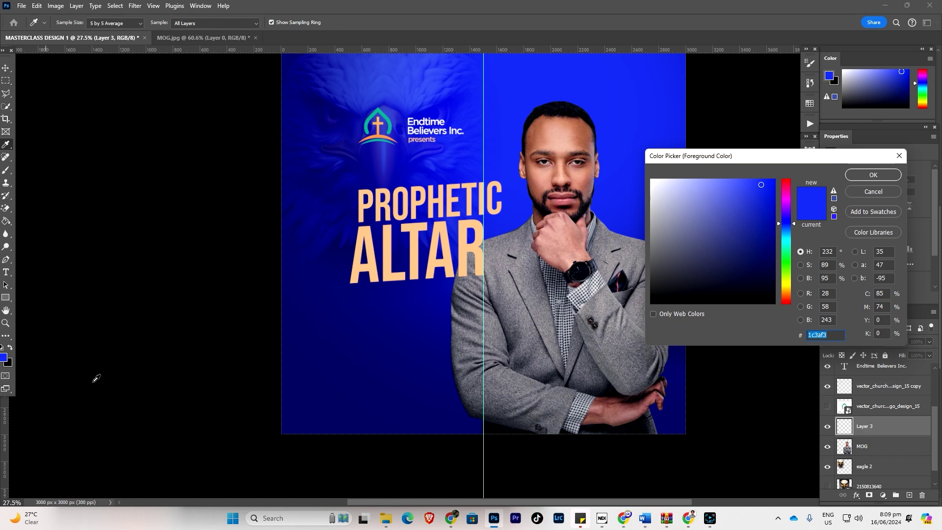
{"action": "left_click", "coordinate": [408, 337]}
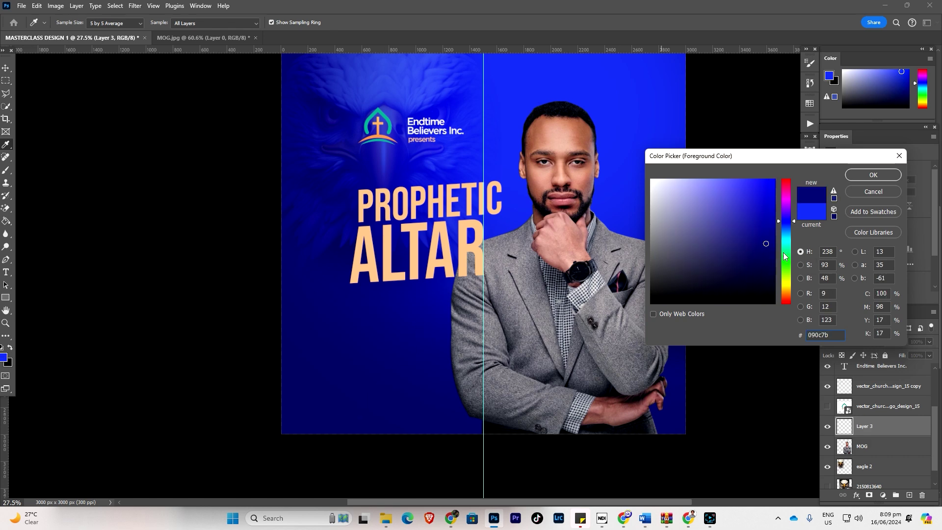
{"action": "left_click", "coordinate": [768, 249]}
{"action": "left_click", "coordinate": [872, 174]}
{"action": "key", "text": "v"}
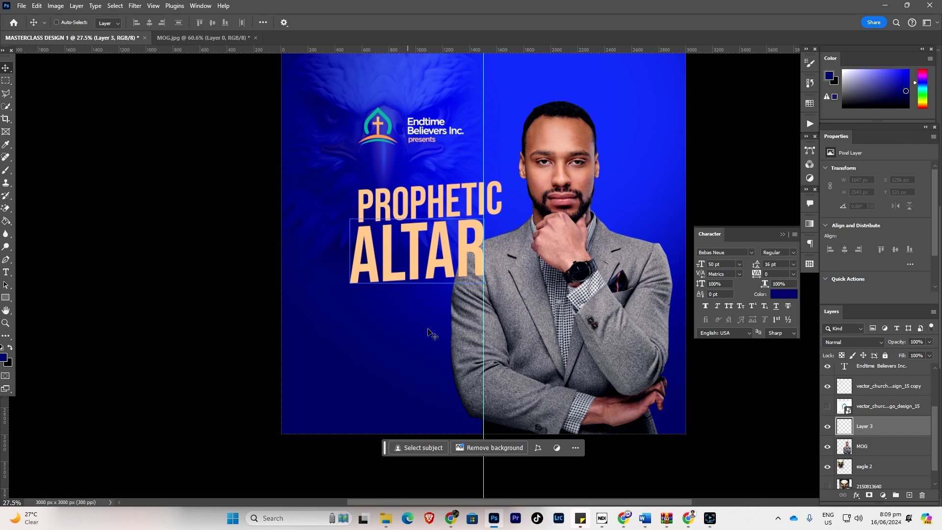
Paint soft navy shading on Layer 3 with a 2600 px brush over the lower centre and the man's jacket, undoing the excess dab
{"action": "left_click", "coordinate": [7, 171]}
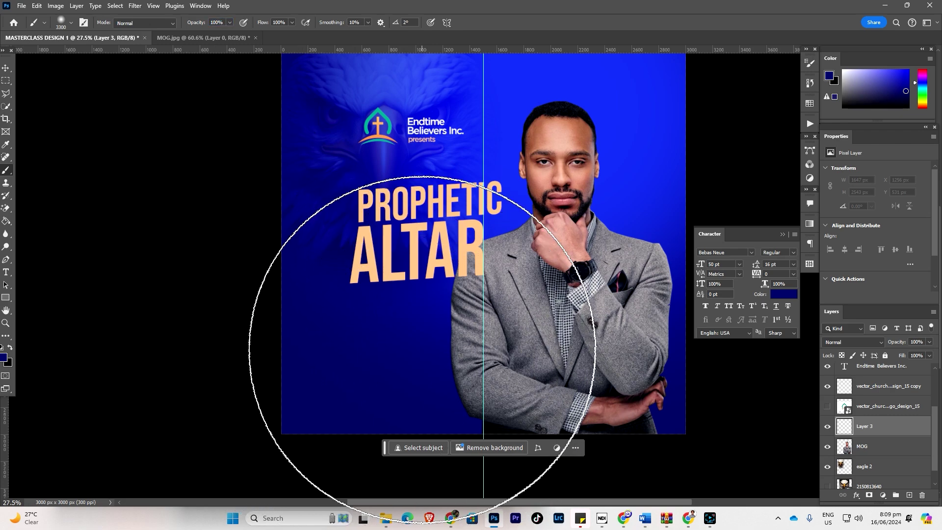
{"action": "key", "text": "bracketleft"}
{"action": "key", "text": "bracketleft"}
{"action": "key", "text": "bracketleft"}
{"action": "key", "text": "bracketleft"}
{"action": "key", "text": "bracketleft"}
{"action": "key", "text": "bracketleft"}
{"action": "key", "text": "bracketleft"}
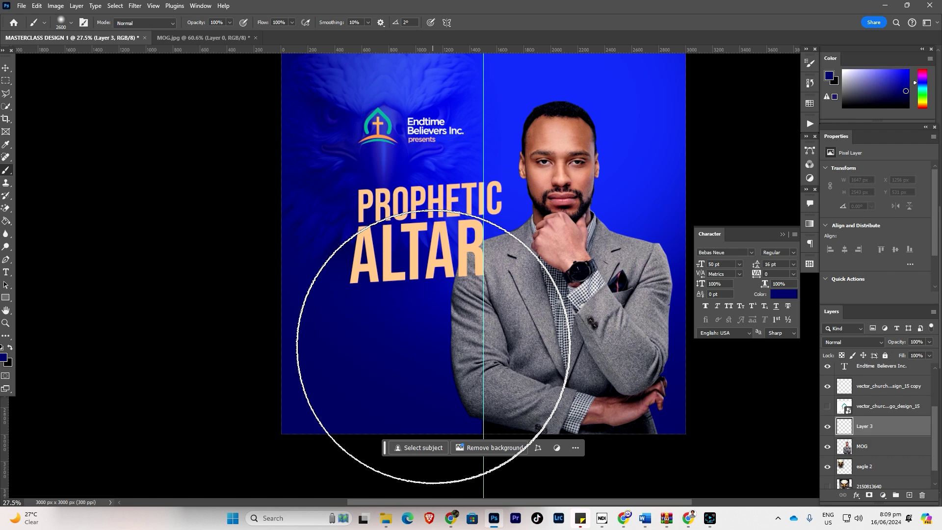
{"action": "left_click", "coordinate": [436, 343]}
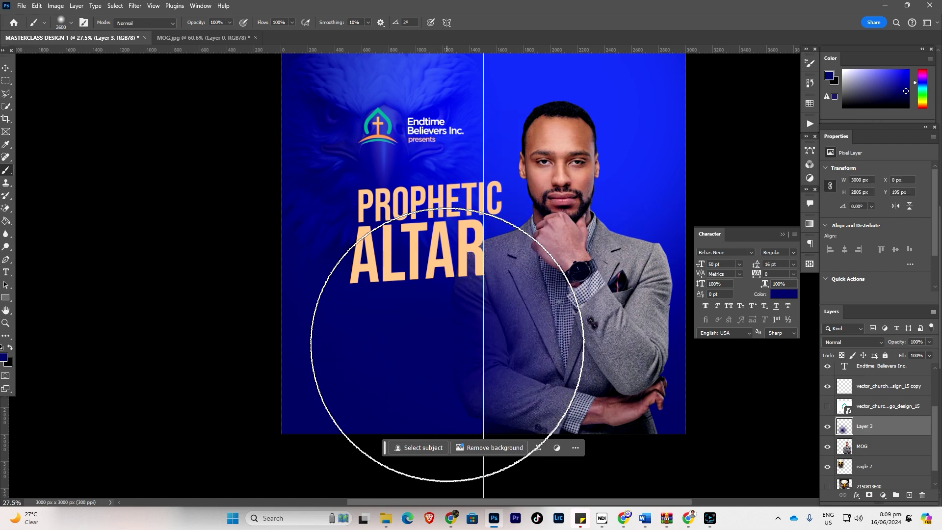
{"action": "left_click", "coordinate": [451, 354]}
{"action": "left_click", "coordinate": [458, 359]}
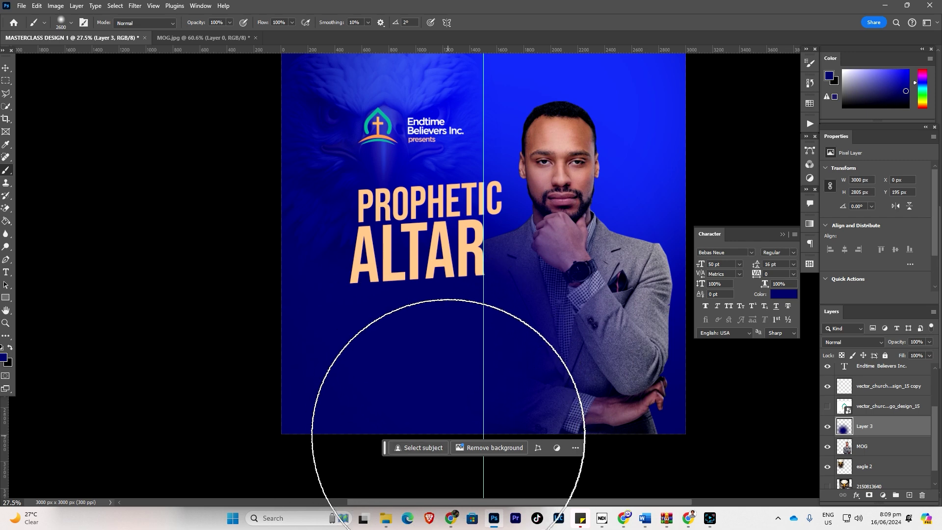
{"action": "key", "text": "ctrl+z"}
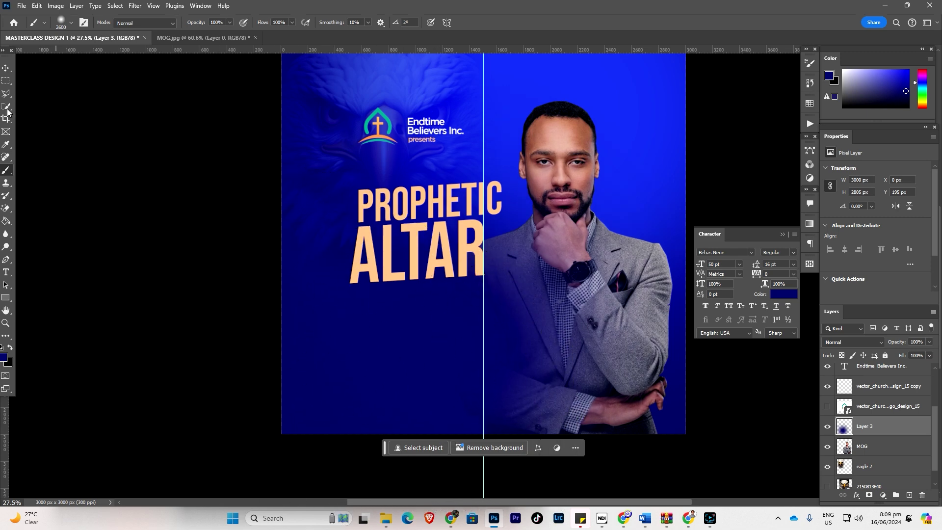
Switch to the Move tool and select the "PROPHETIC" title layer
{"action": "left_click", "coordinate": [7, 68]}
{"action": "mouse_move", "coordinate": [485, 239]}
{"action": "left_mouse_down"}
{"action": "mouse_move", "coordinate": [485, 216]}
{"action": "mouse_move", "coordinate": [484, 239]}
{"action": "left_mouse_up"}
{"action": "left_click", "coordinate": [434, 211], "text": "ctrl"}
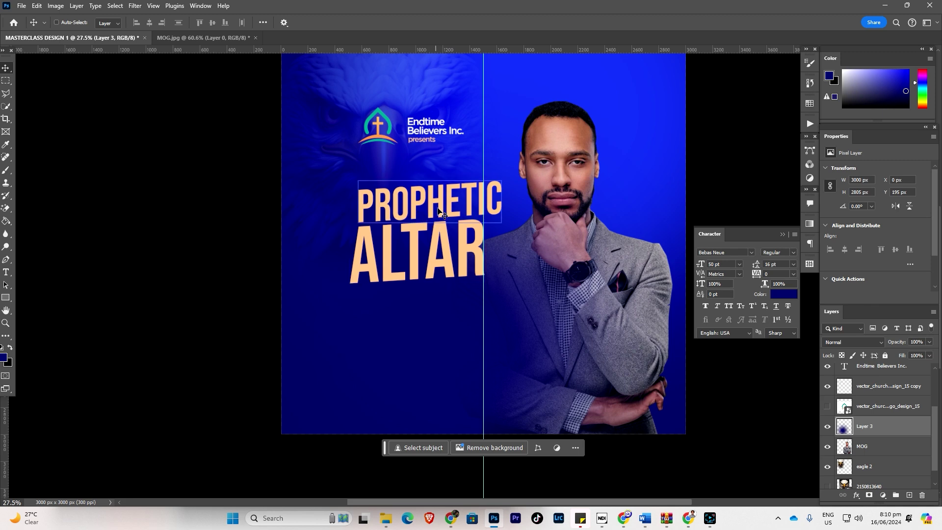
{"action": "left_click", "coordinate": [458, 244], "text": "ctrl"}
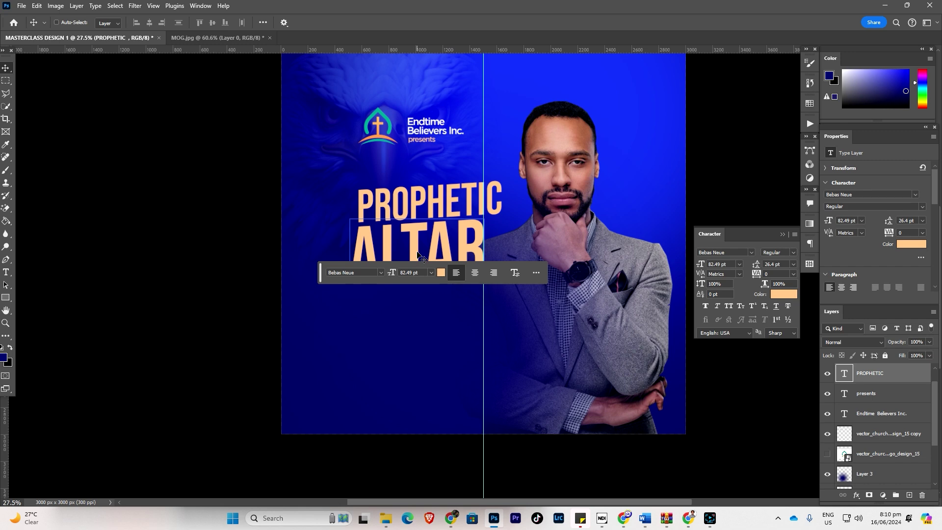
{"action": "right_click", "coordinate": [908, 377]}
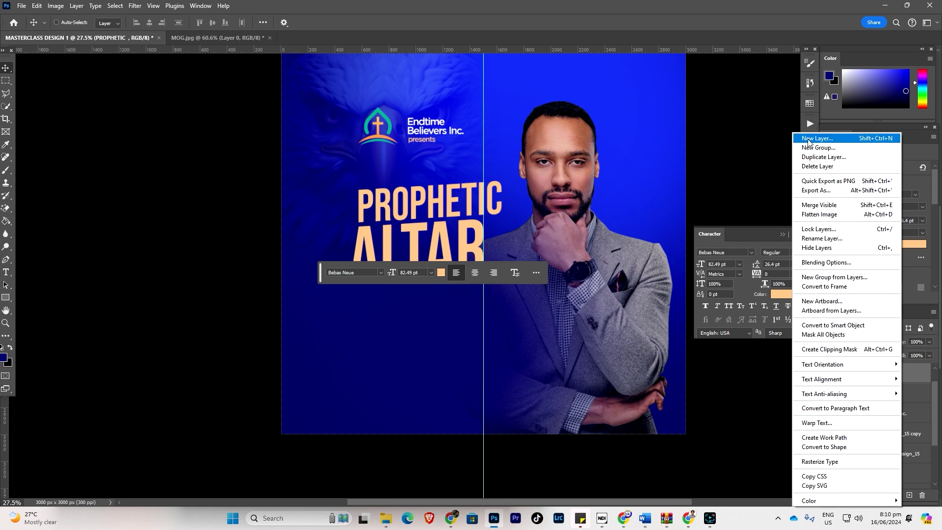
{"action": "left_click", "coordinate": [824, 263]}
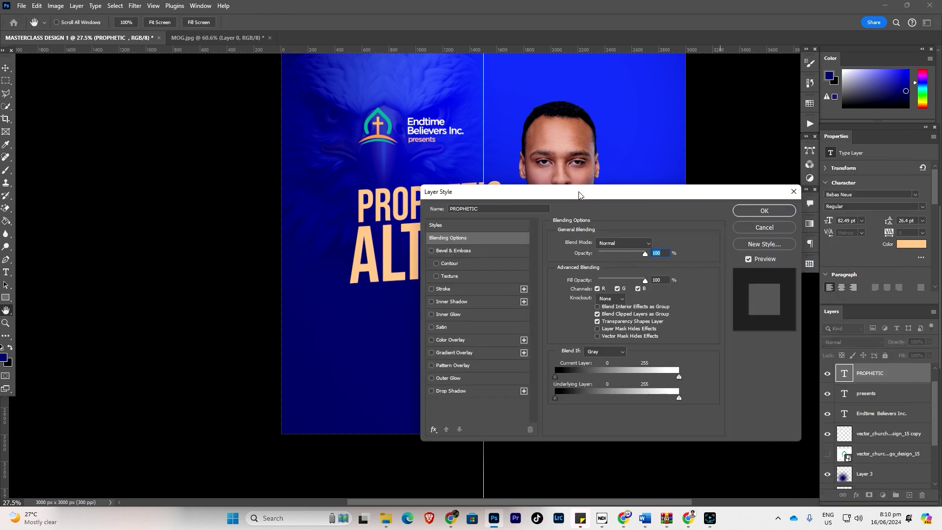
{"action": "left_click_drag", "start_coordinate": [587, 194], "coordinate": [352, 147]}
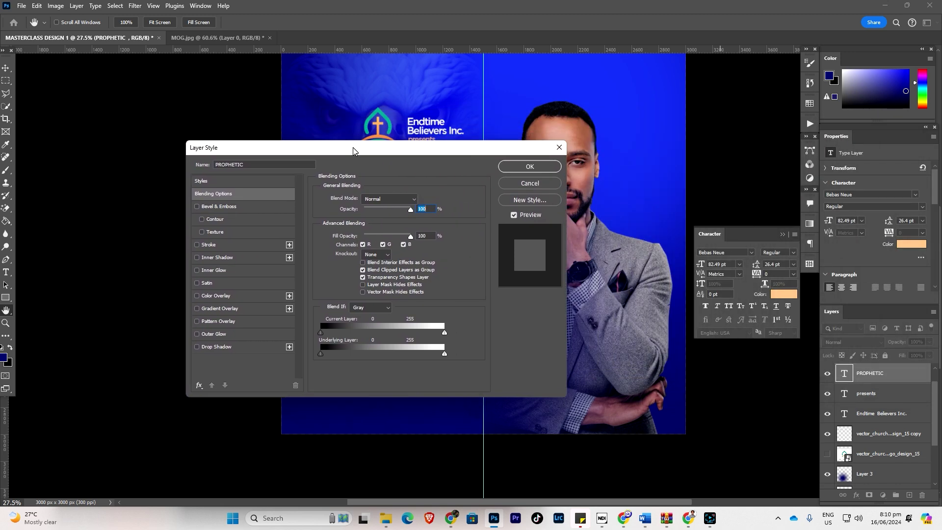
{"action": "left_click", "coordinate": [558, 147]}
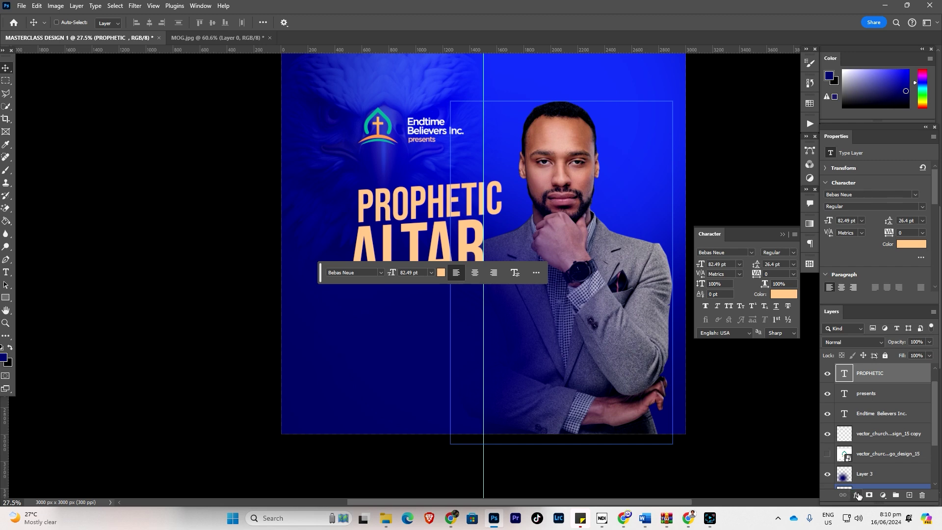
{"action": "left_click", "coordinate": [857, 496]}
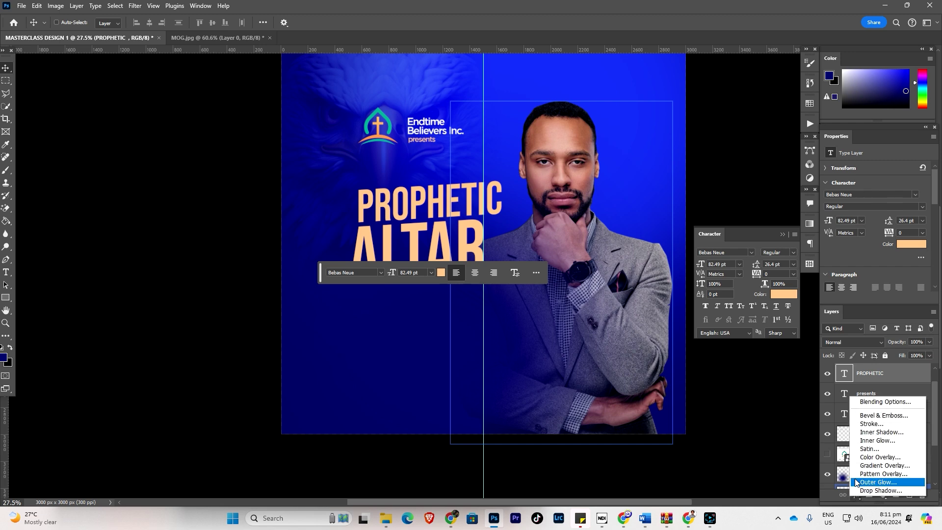
{"action": "left_click", "coordinate": [872, 402]}
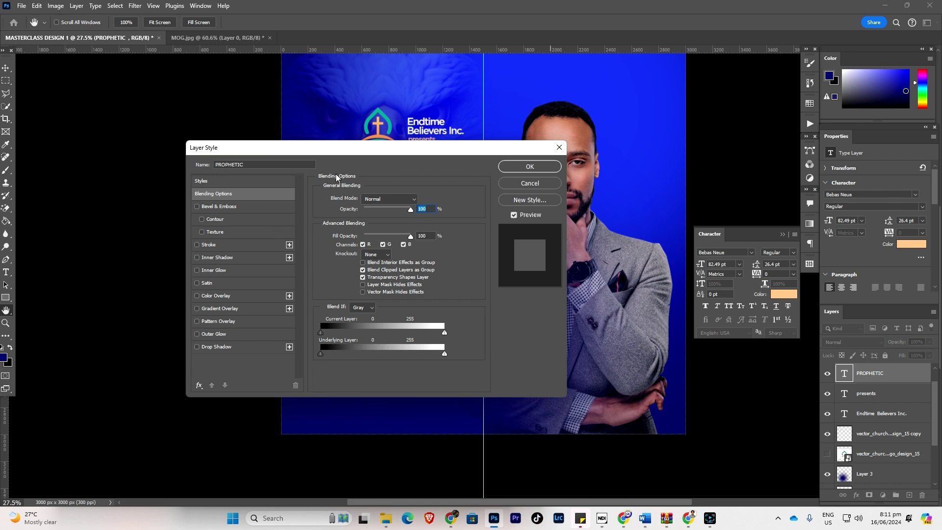
{"action": "left_click", "coordinate": [559, 147]}
Enable a Gradient Overlay in the "PROPHETIC" layer's style and show its settings, keeping the title visible beside the dialog
{"action": "left_click", "coordinate": [870, 378]}
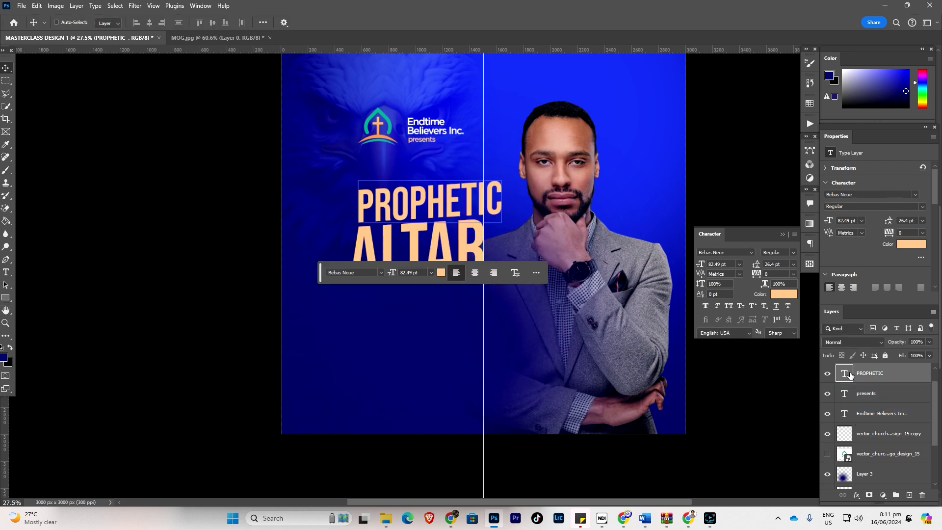
{"action": "double_click", "coordinate": [905, 375]}
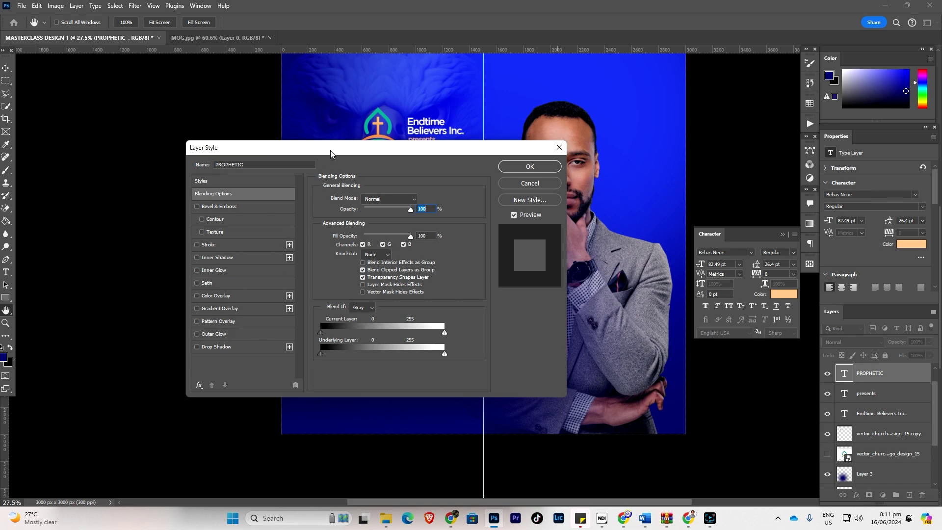
{"action": "left_click_drag", "start_coordinate": [340, 153], "coordinate": [616, 146]}
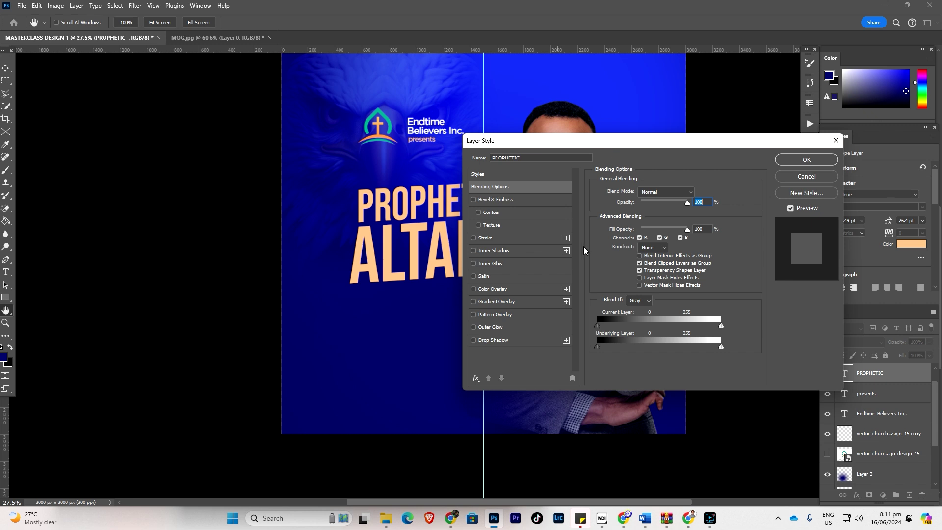
{"action": "left_click", "coordinate": [474, 303]}
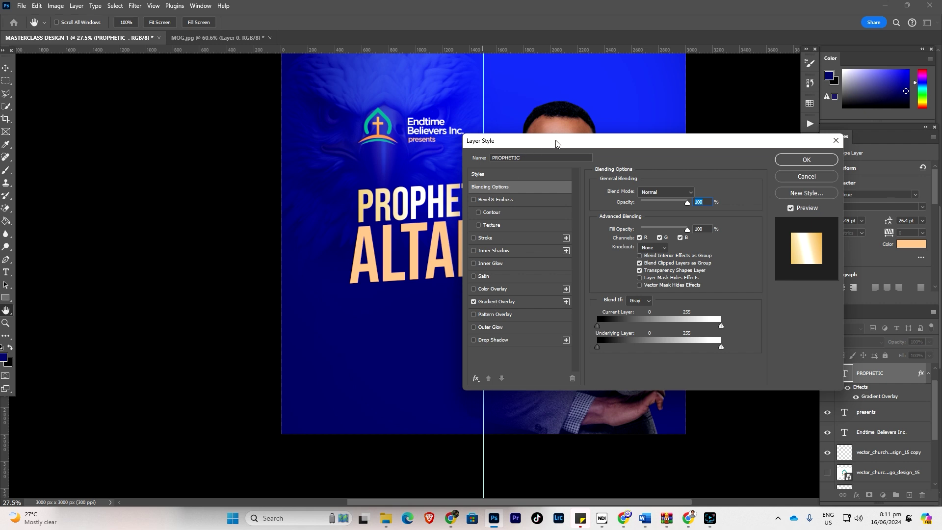
{"action": "left_click_drag", "start_coordinate": [556, 143], "coordinate": [603, 140]}
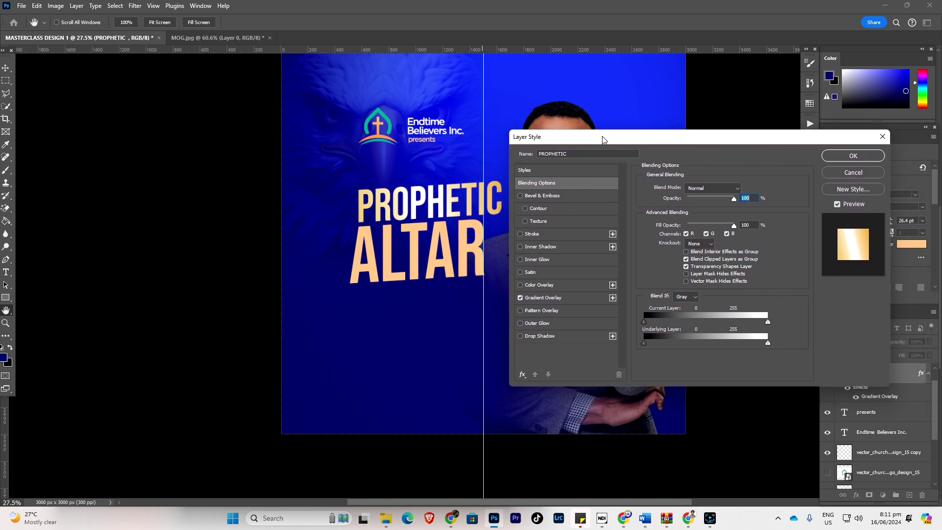
{"action": "left_click", "coordinate": [552, 298]}
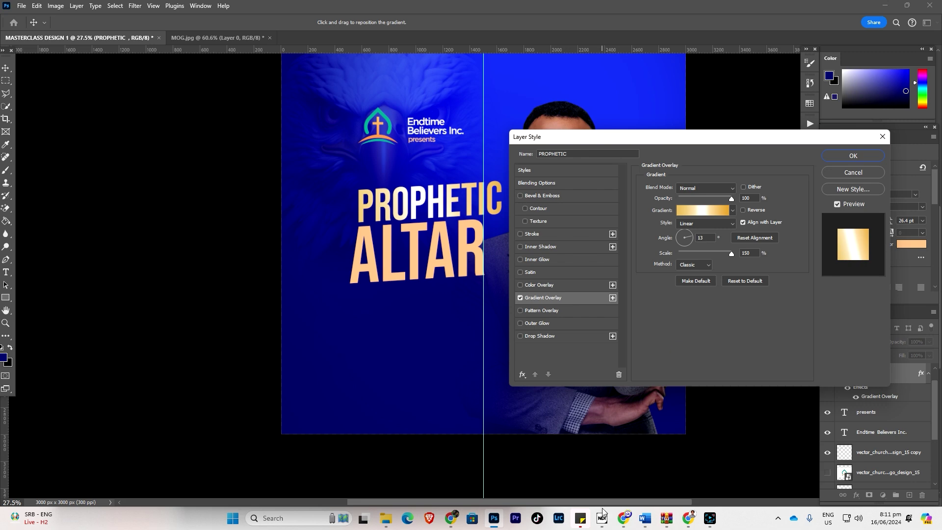
Check the reference flyer's title gradient on Pinterest, and recolour the starting stop of the "PROPHETIC" gradient dark red with hue 10°
{"action": "left_click", "coordinate": [624, 518]}
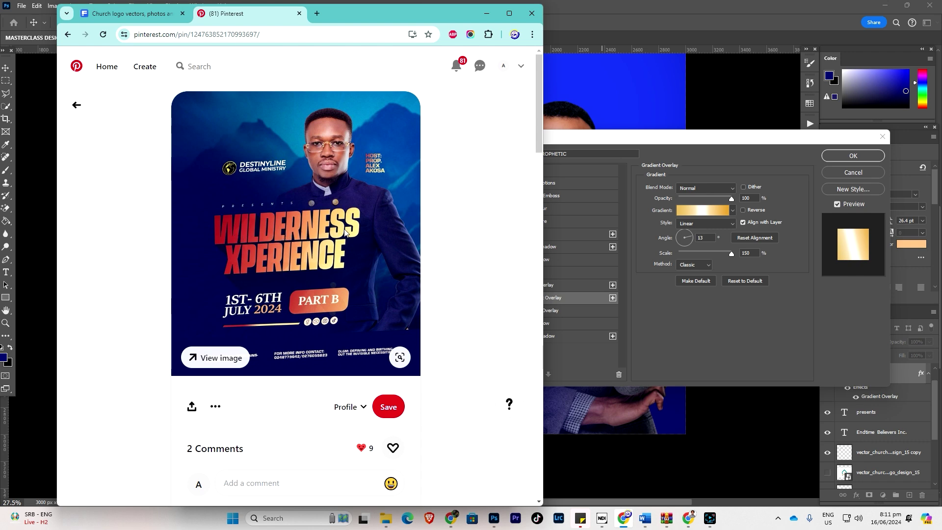
{"action": "left_click", "coordinate": [485, 13]}
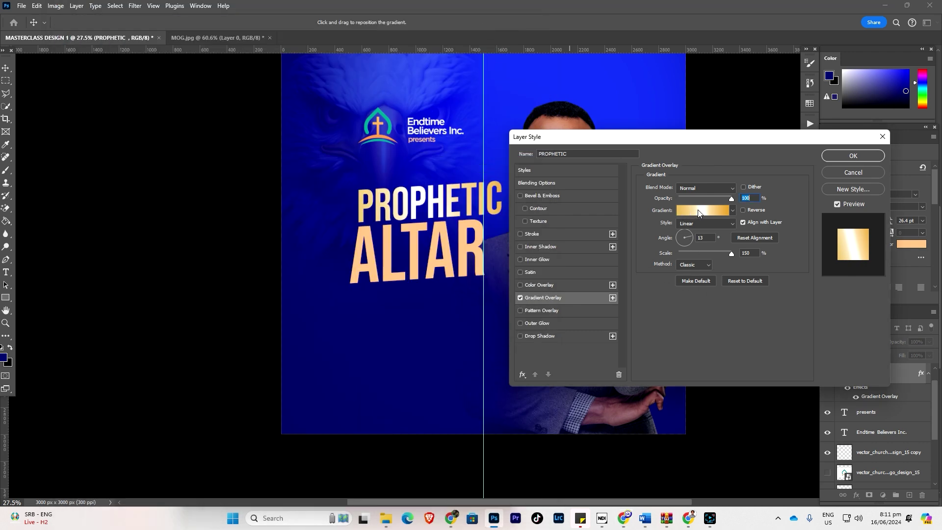
{"action": "left_click", "coordinate": [698, 212]}
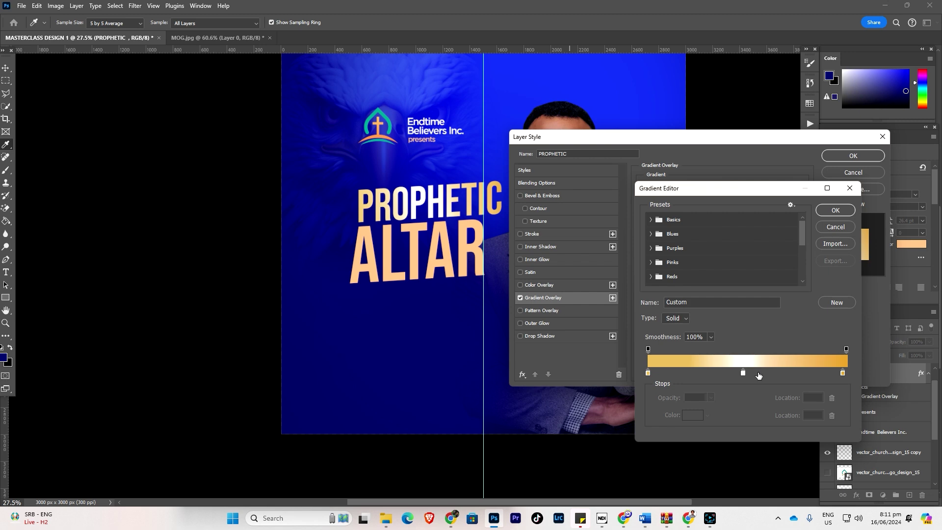
{"action": "left_click_drag", "start_coordinate": [744, 372], "coordinate": [810, 370]}
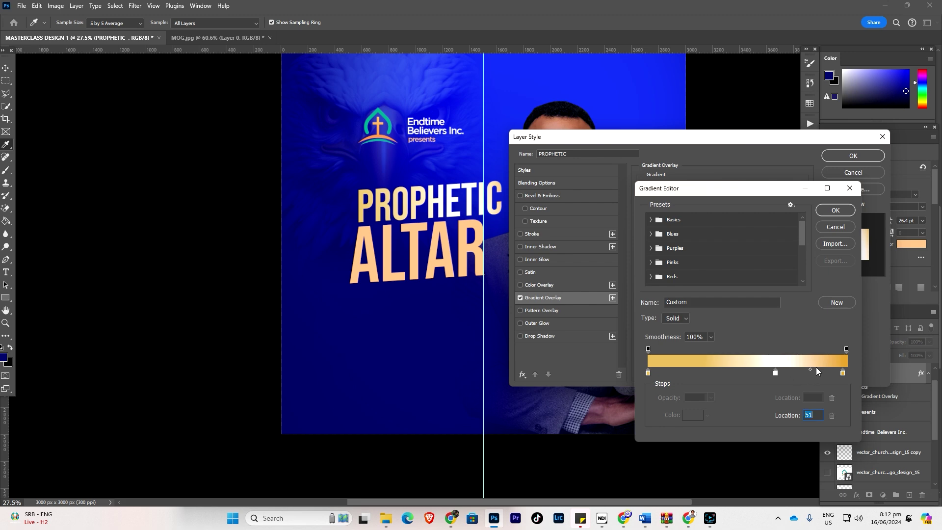
{"action": "left_click", "coordinate": [647, 372]}
{"action": "left_click", "coordinate": [692, 414]}
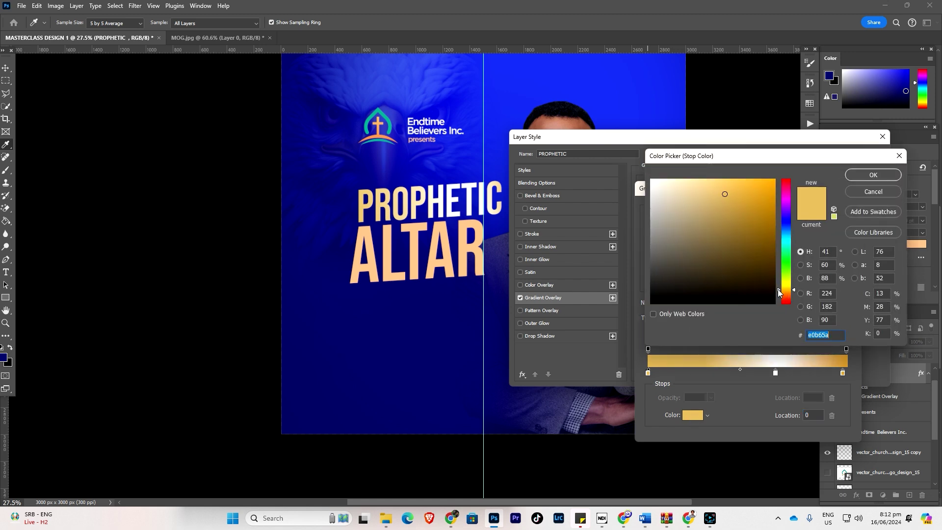
{"action": "left_click_drag", "start_coordinate": [777, 289], "coordinate": [779, 300]}
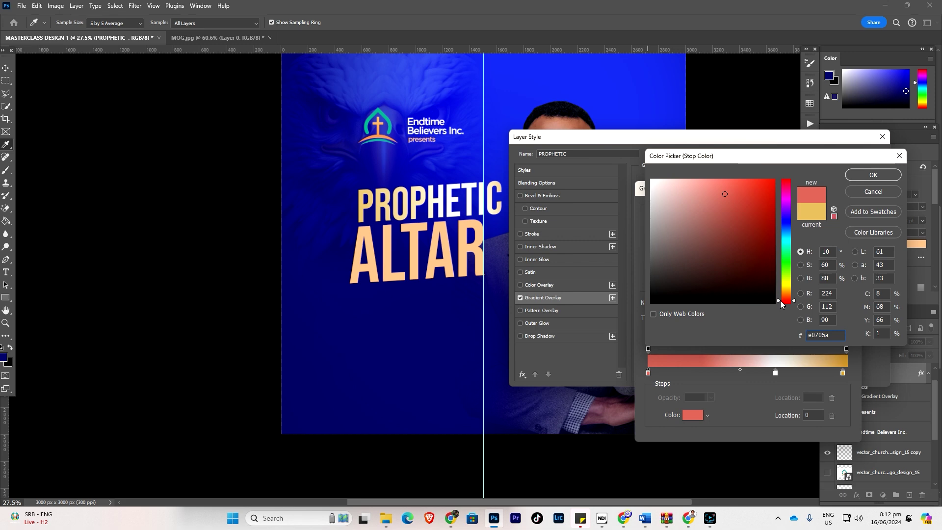
{"action": "left_click", "coordinate": [766, 228]}
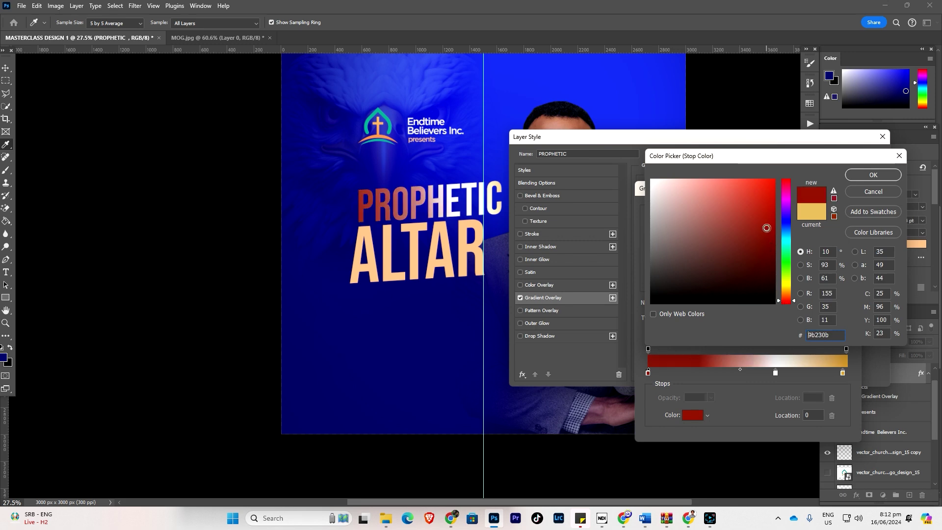
{"action": "left_click_drag", "start_coordinate": [767, 239], "coordinate": [765, 235]}
{"action": "left_click", "coordinate": [850, 178]}
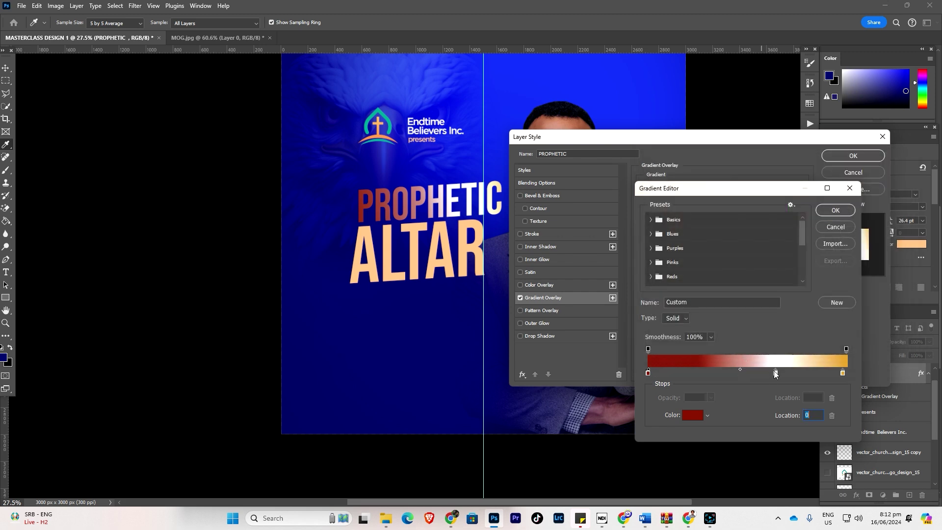
Remove the white stop so the gradient runs from dark red to orange, with the orange stop near the end and the midpoint at 50%
{"action": "left_click_drag", "start_coordinate": [775, 374], "coordinate": [807, 372]}
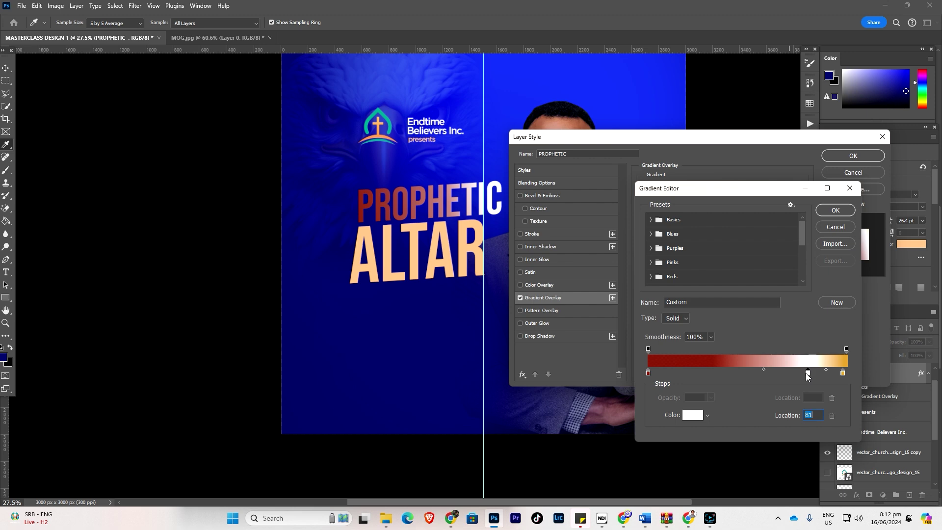
{"action": "left_click_drag", "start_coordinate": [809, 375], "coordinate": [827, 376]}
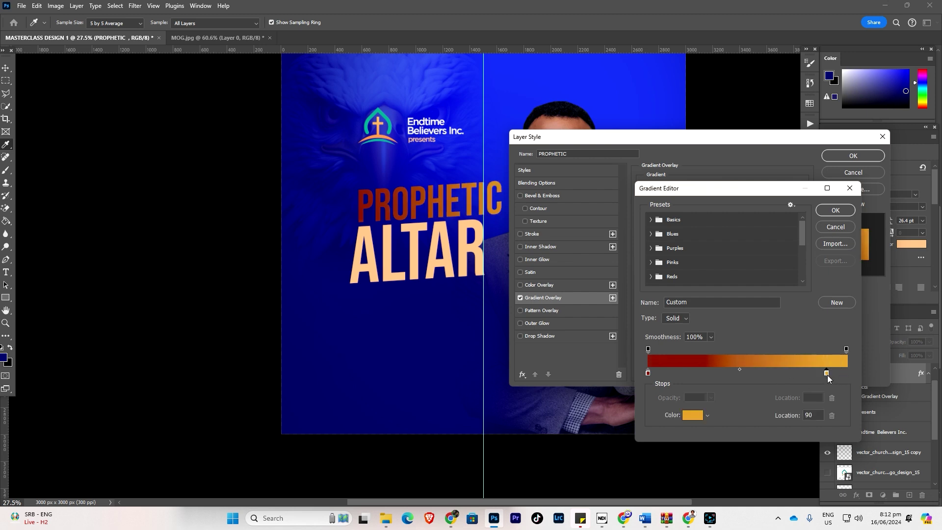
{"action": "left_click_drag", "start_coordinate": [743, 369], "coordinate": [777, 371]}
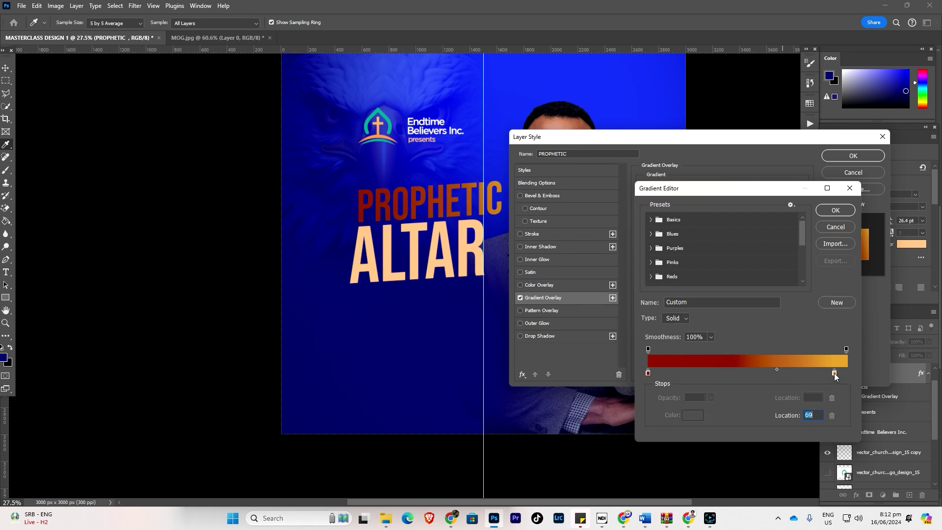
{"action": "left_click_drag", "start_coordinate": [834, 373], "coordinate": [848, 377]}
{"action": "left_click_drag", "start_coordinate": [780, 371], "coordinate": [744, 369]}
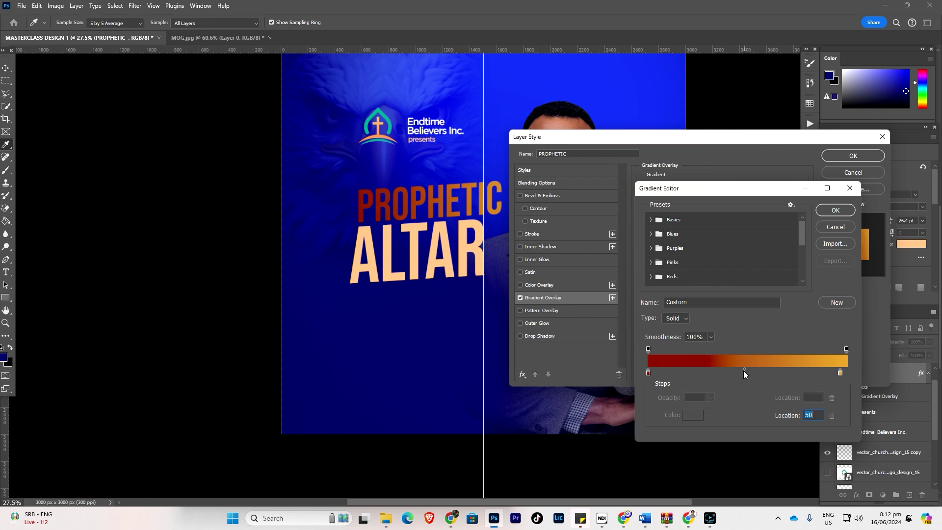
Recolour the orange end stop of the "PROPHETIC" gradient to a pale cream yellow with hue 45°
{"action": "left_click", "coordinate": [839, 374]}
{"action": "left_click", "coordinate": [692, 415]}
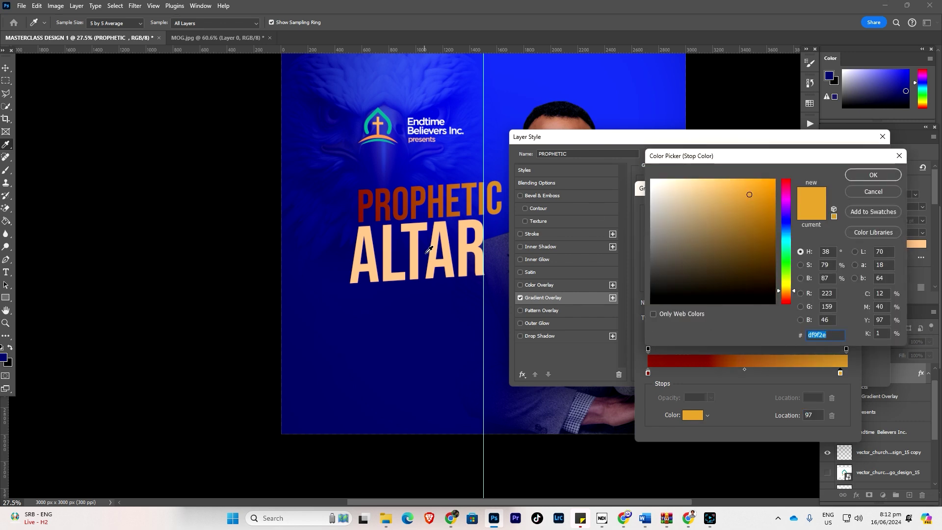
{"action": "left_click", "coordinate": [437, 242]}
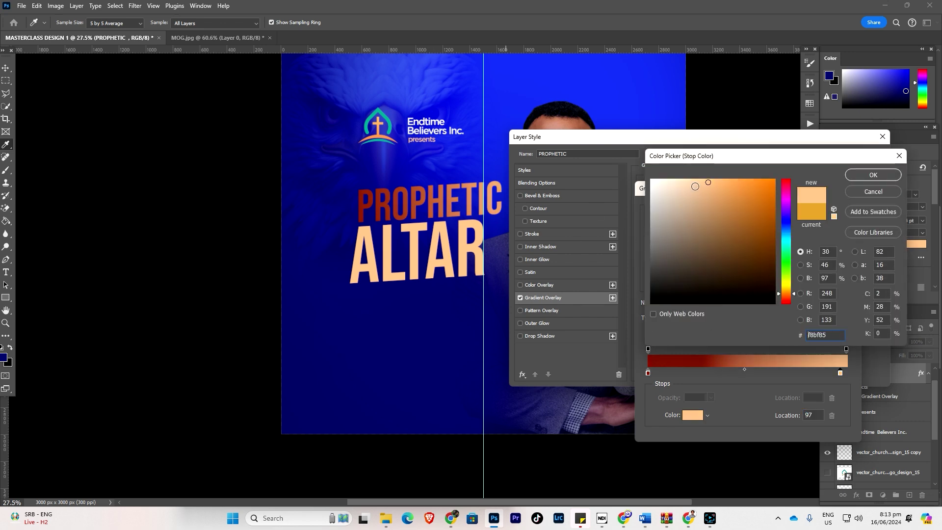
{"action": "mouse_move", "coordinate": [694, 187]}
{"action": "left_mouse_down"}
{"action": "mouse_move", "coordinate": [716, 190]}
{"action": "mouse_move", "coordinate": [691, 184]}
{"action": "left_mouse_up"}
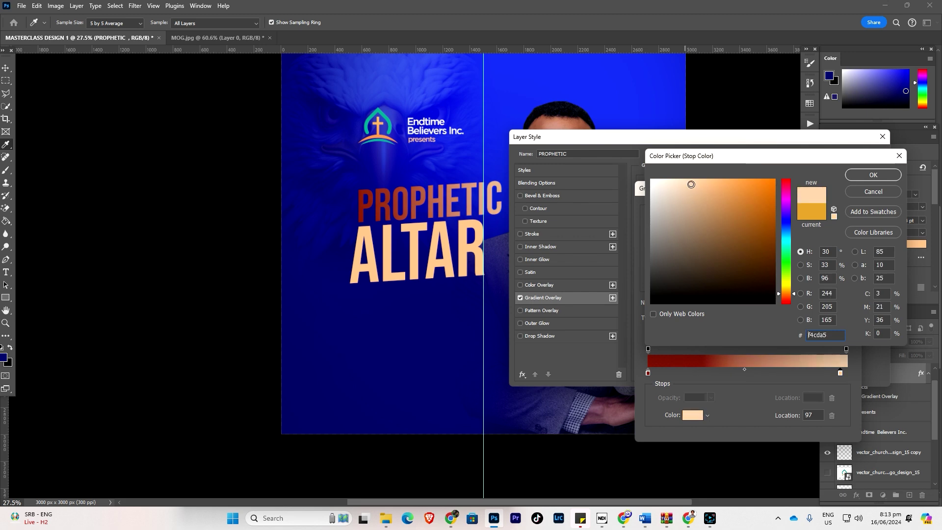
{"action": "left_click_drag", "start_coordinate": [777, 294], "coordinate": [777, 288]}
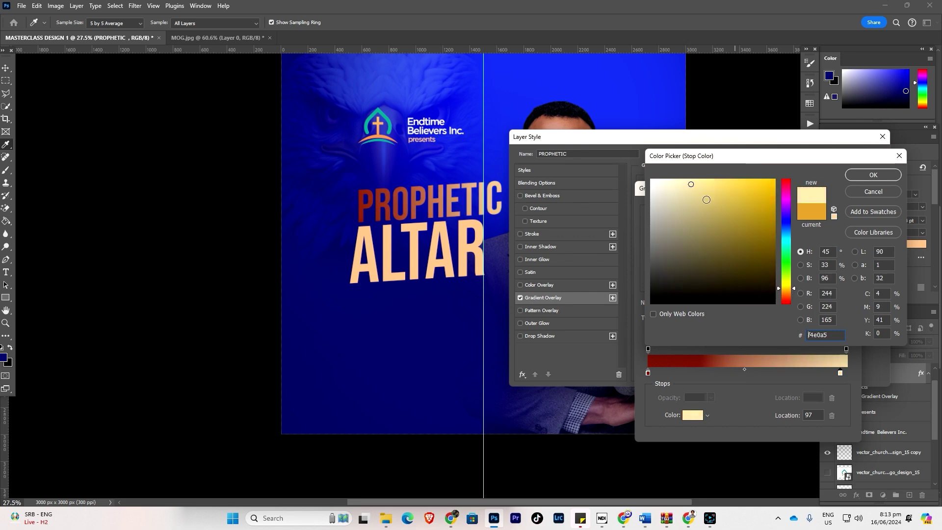
{"action": "left_click_drag", "start_coordinate": [691, 184], "coordinate": [687, 185]}
{"action": "left_click", "coordinate": [869, 175]}
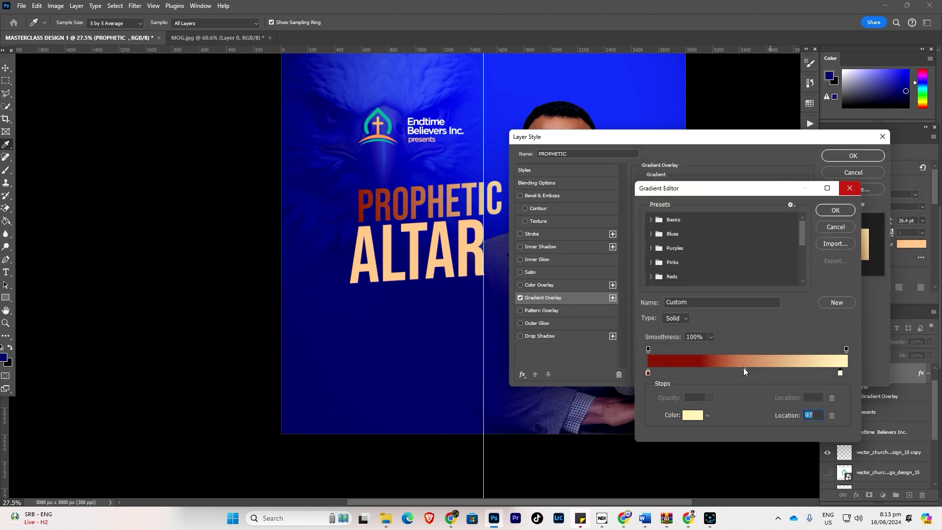
Fine-tune the gradient's midpoint, set the Gradient Overlay angle to -23°, and apply the layer style to "PROPHETIC"
{"action": "mouse_move", "coordinate": [744, 369]}
{"action": "left_mouse_down"}
{"action": "mouse_move", "coordinate": [727, 371]}
{"action": "mouse_move", "coordinate": [746, 370]}
{"action": "left_mouse_up"}
{"action": "left_click", "coordinate": [837, 211]}
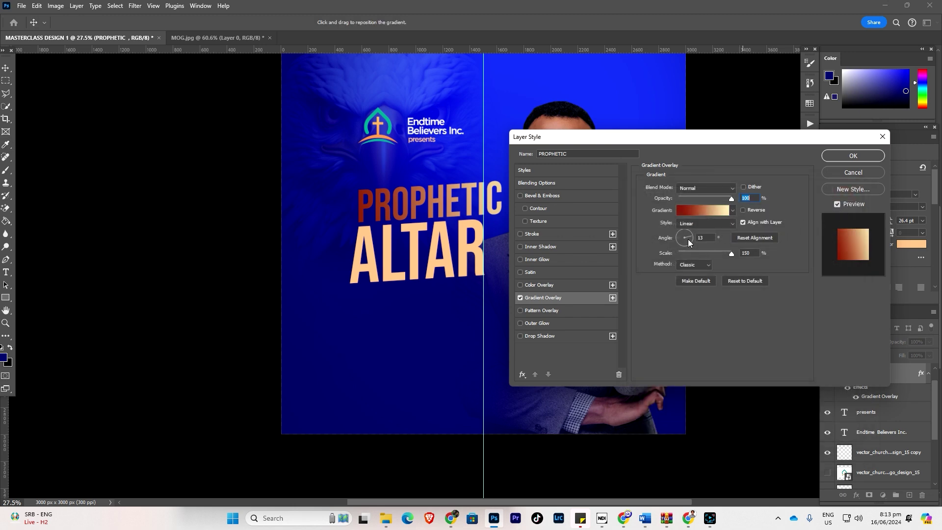
{"action": "left_click_drag", "start_coordinate": [688, 240], "coordinate": [688, 239]}
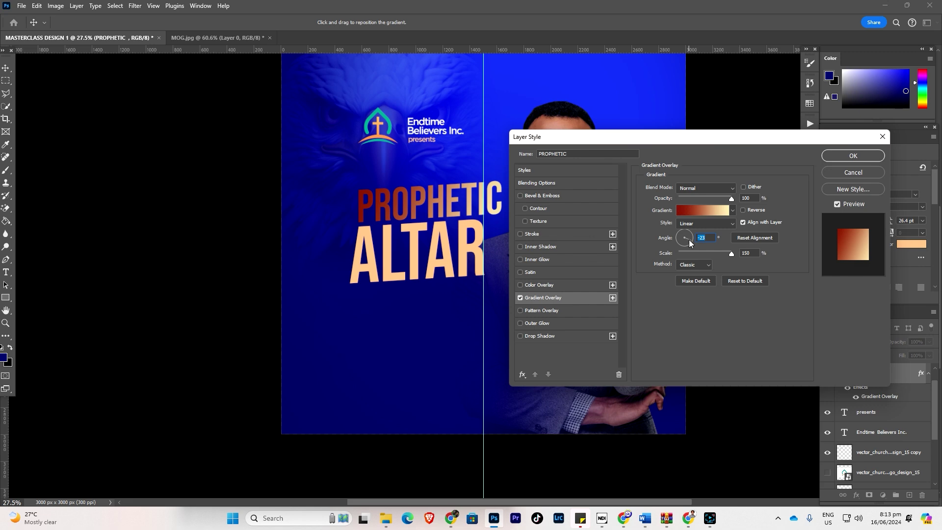
{"action": "left_click", "coordinate": [853, 156]}
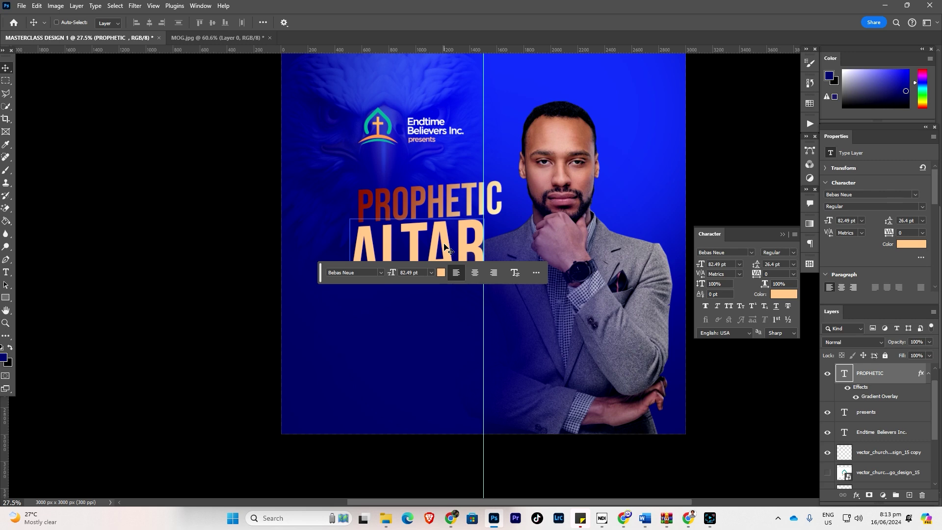
Copy the "PROPHETIC" layer style onto the "ALTAR" layer, and hide the contextual task bar covering the title
{"action": "left_click", "coordinate": [928, 375]}
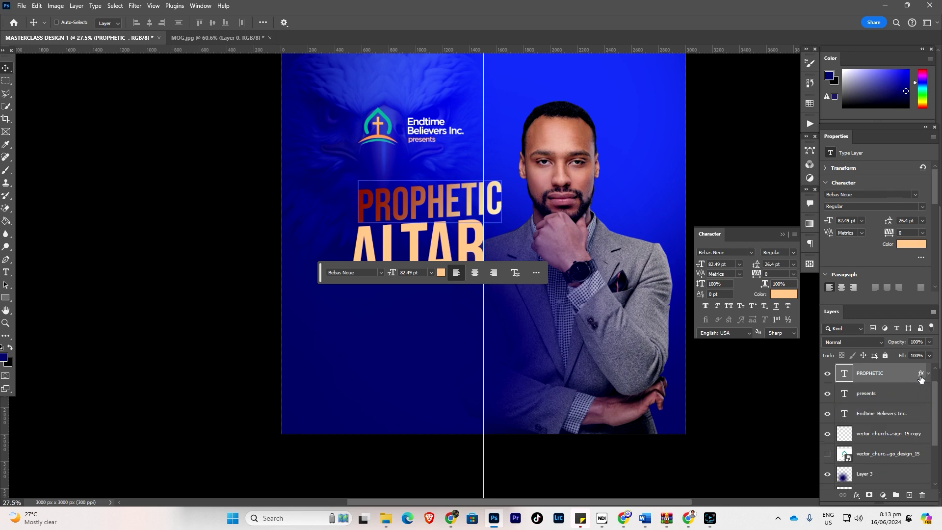
{"action": "right_click", "coordinate": [917, 377]}
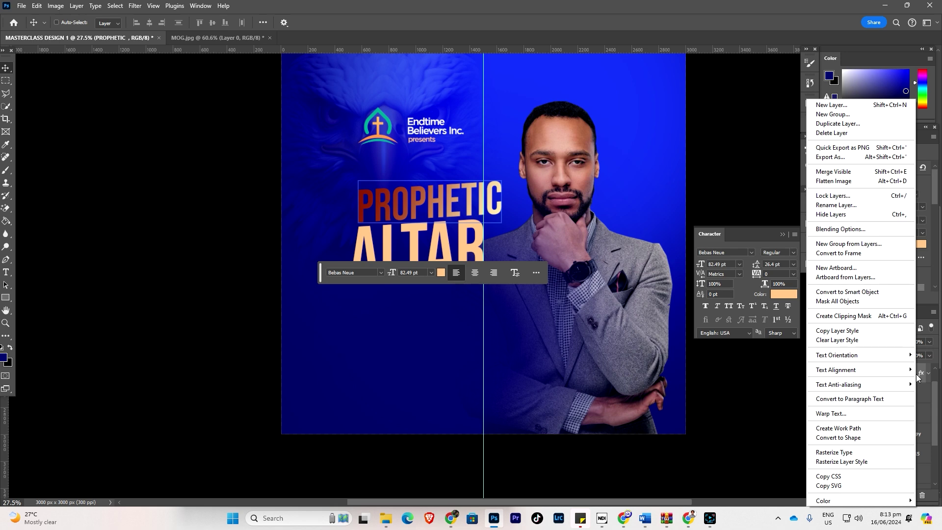
{"action": "left_click", "coordinate": [842, 332]}
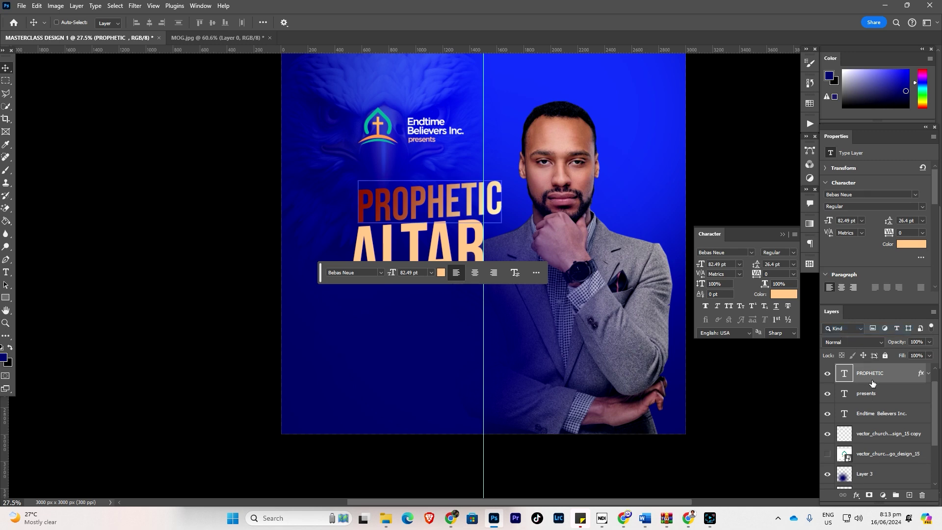
{"action": "scroll", "coordinate": [933, 411], "scroll_direction": "up", "scroll_amount": 1}
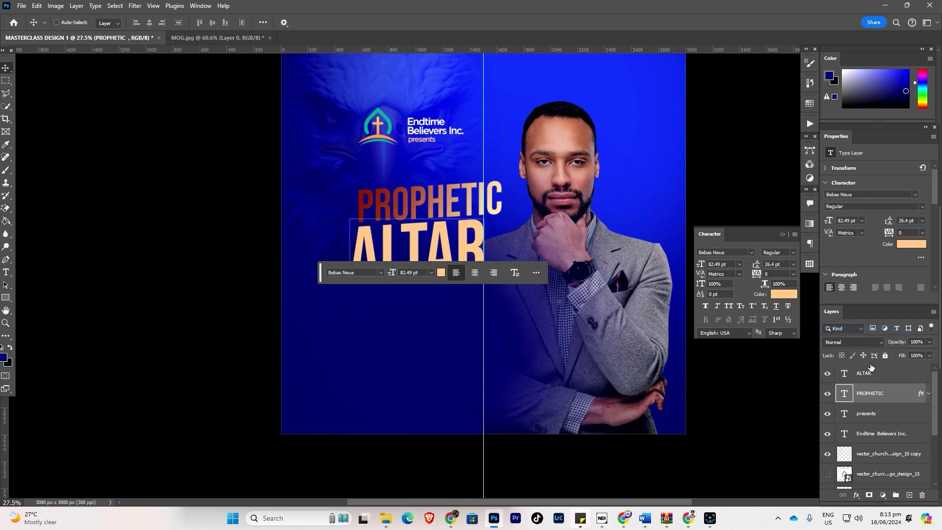
{"action": "left_click", "coordinate": [877, 374]}
{"action": "right_click", "coordinate": [877, 374]}
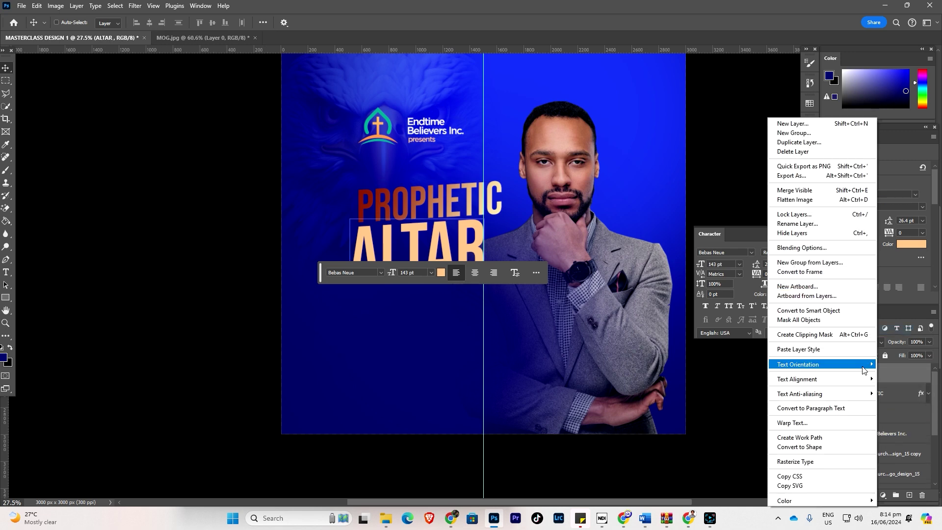
{"action": "left_click", "coordinate": [808, 349]}
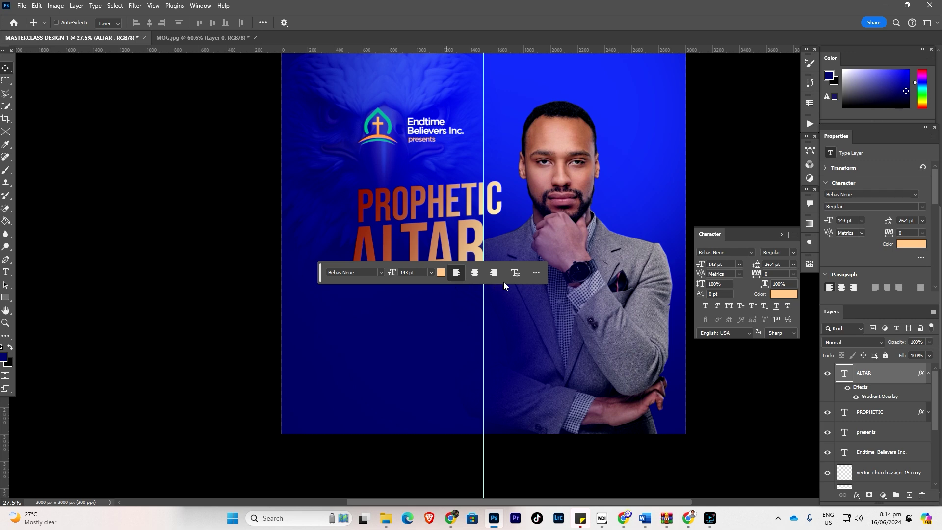
{"action": "left_click", "coordinate": [535, 274]}
{"action": "left_click", "coordinate": [532, 300]}
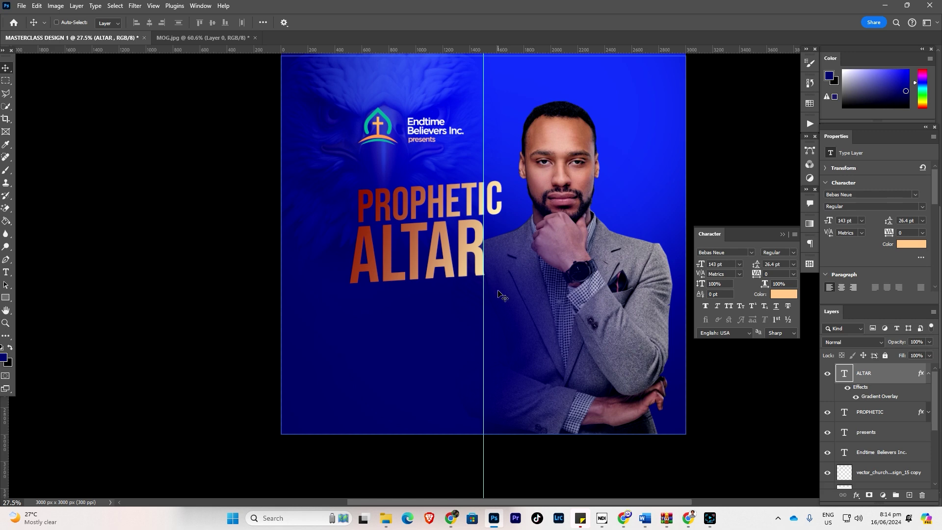
Add a text layer below "ALTAR" with the line "Theme: The Enemy must witness what the Lord shall do" copied from the ENDTIME Word document
{"action": "left_click", "coordinate": [4, 274]}
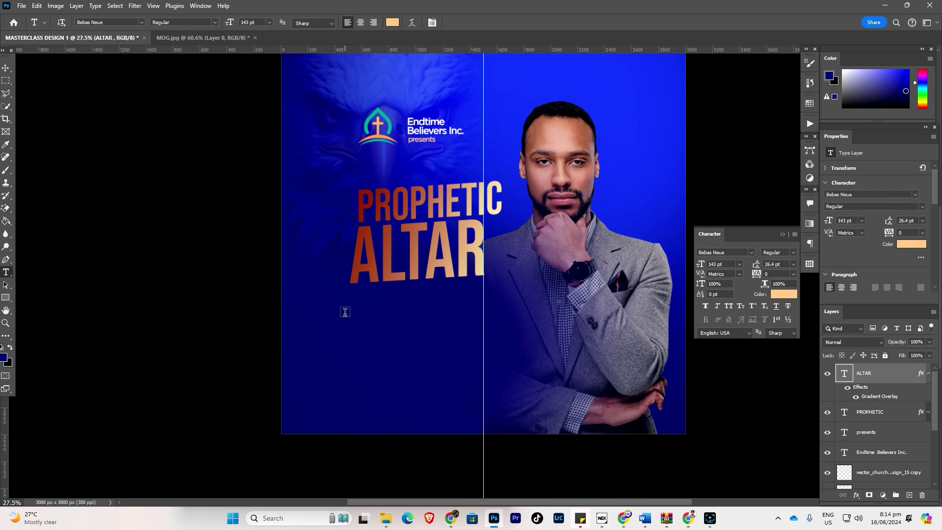
{"action": "left_click", "coordinate": [345, 312]}
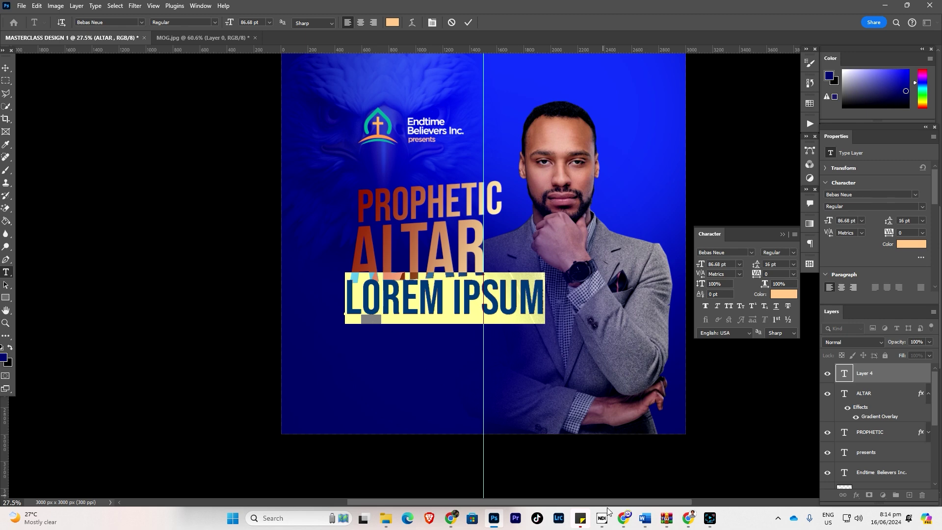
{"action": "mouse_move", "coordinate": [644, 519]}
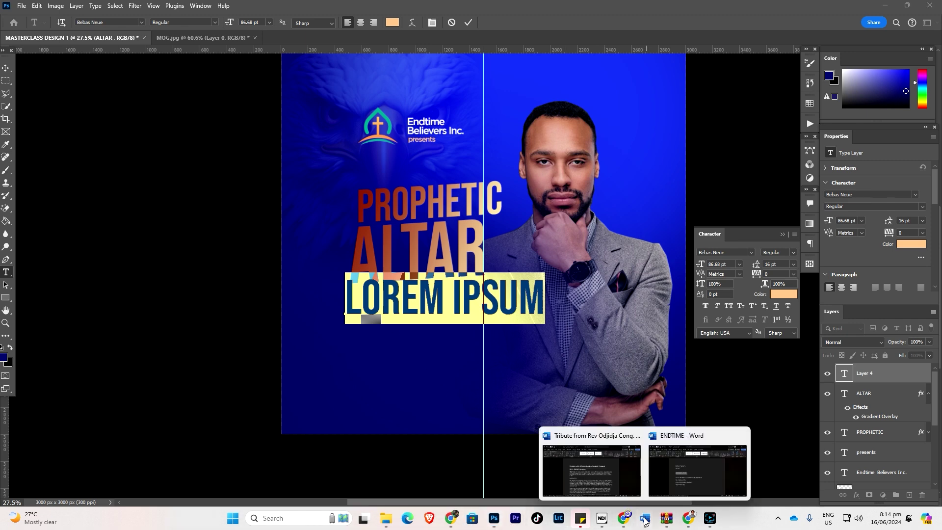
{"action": "left_click", "coordinate": [702, 470]}
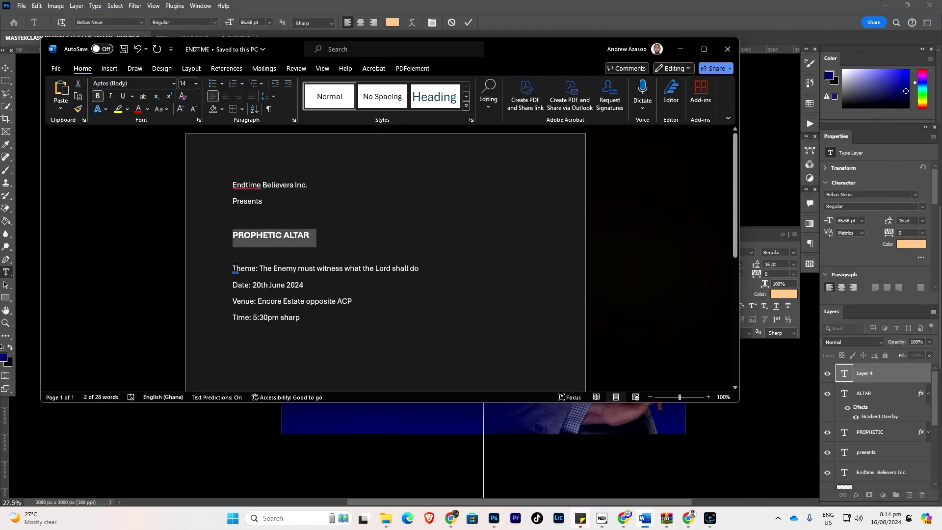
{"action": "left_click_drag", "start_coordinate": [233, 269], "coordinate": [425, 270]}
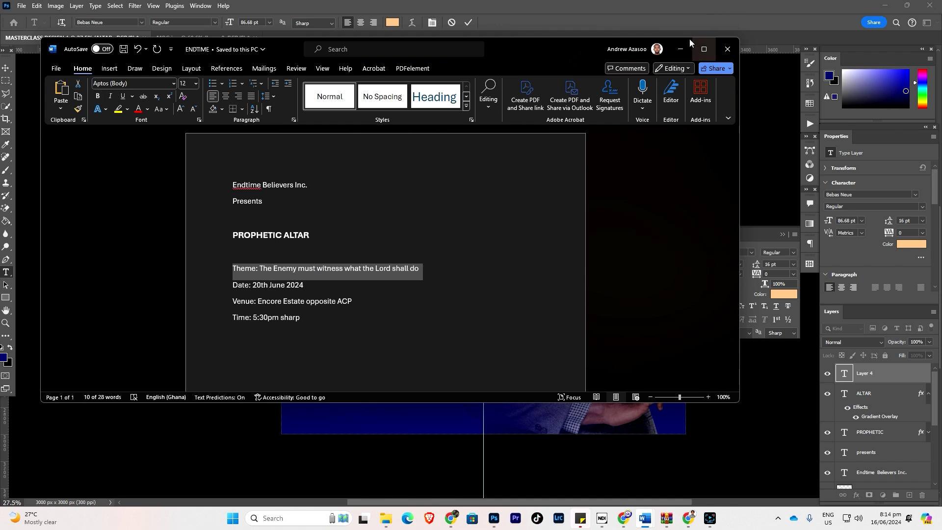
{"action": "left_click", "coordinate": [680, 49]}
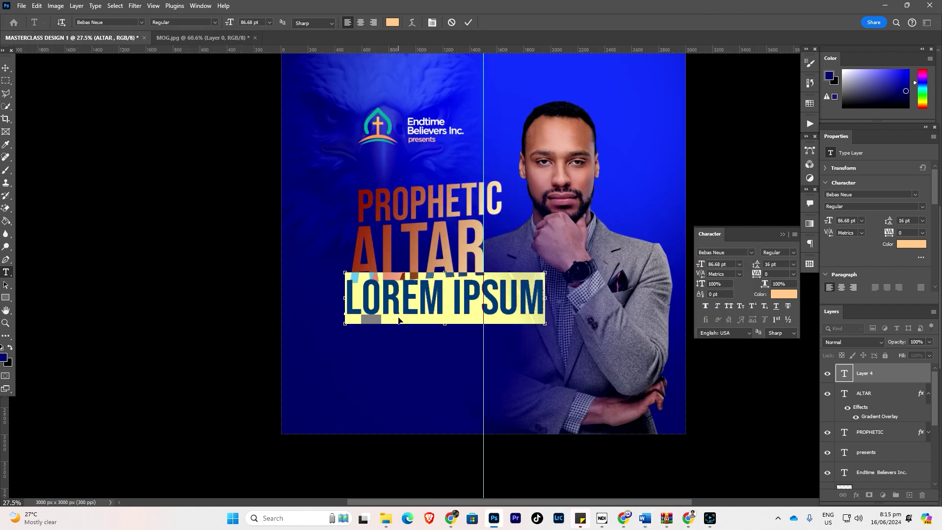
{"action": "key", "text": "ctrl+v"}
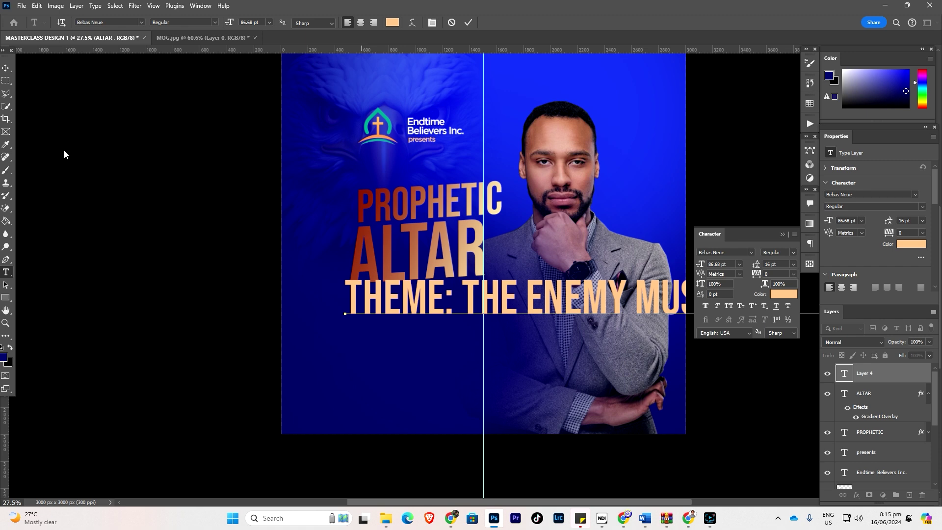
{"action": "left_click", "coordinate": [6, 68]}
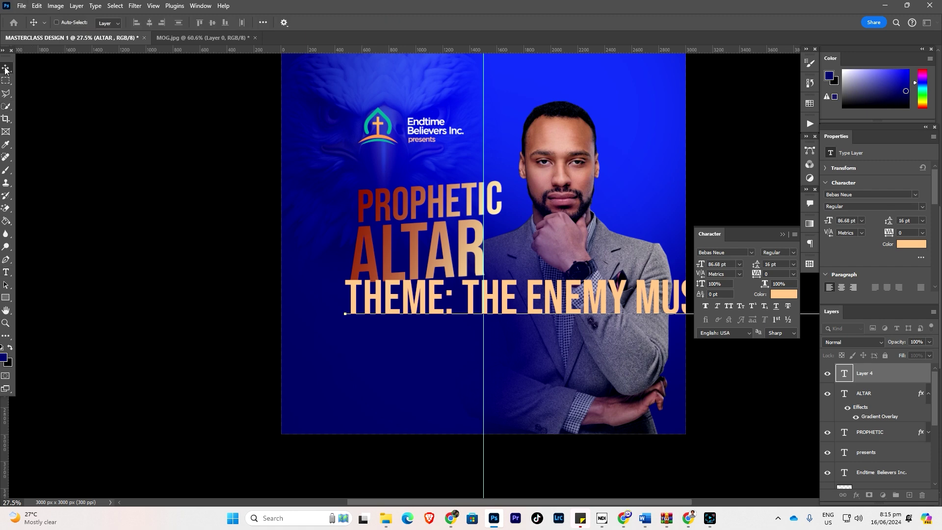
Set the theme text to Gotham at 15 pt and place it directly beneath "ALTAR"
{"action": "left_click", "coordinate": [750, 252]}
{"action": "key", "text": "Down"}
{"action": "key", "text": "Down"}
{"action": "key", "text": "Down"}
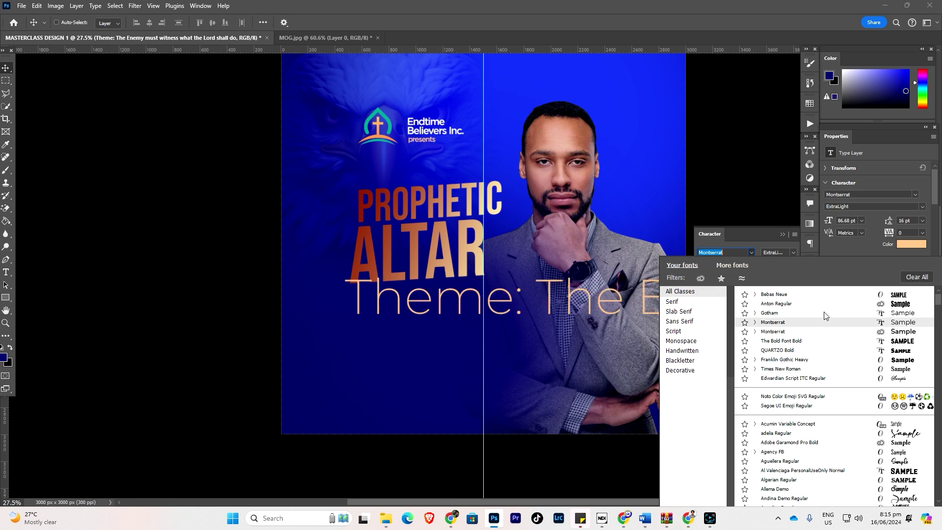
{"action": "key", "text": "Up"}
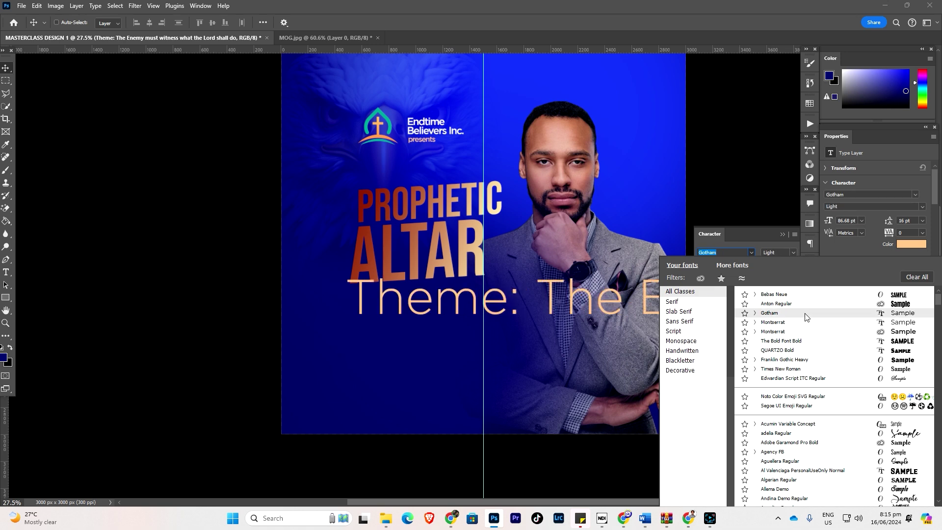
{"action": "left_click", "coordinate": [805, 317]}
{"action": "left_click_drag", "start_coordinate": [700, 264], "coordinate": [665, 265]}
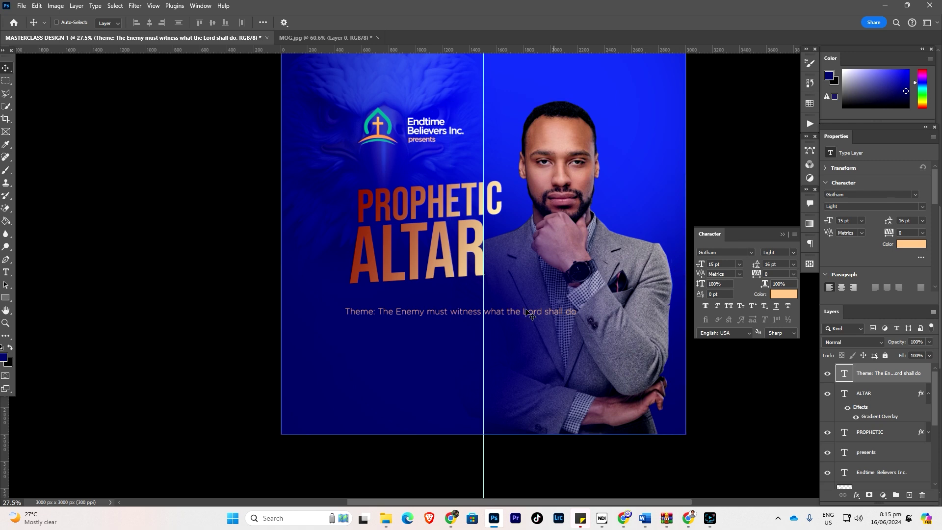
{"action": "left_click_drag", "start_coordinate": [495, 340], "coordinate": [501, 309]}
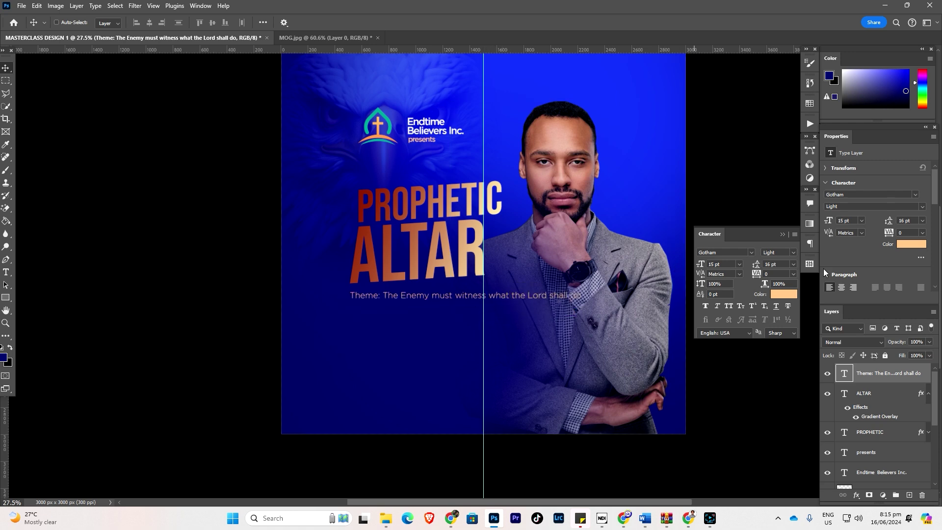
Break the theme text into three lines, after "Theme:" and after "witness"
{"action": "double_click", "coordinate": [844, 376]}
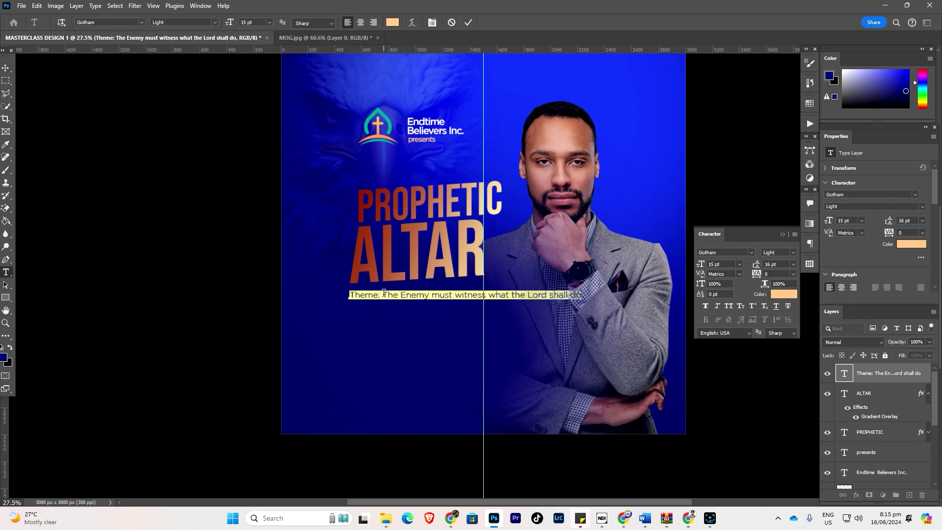
{"action": "left_click_drag", "start_coordinate": [382, 294], "coordinate": [388, 295]}
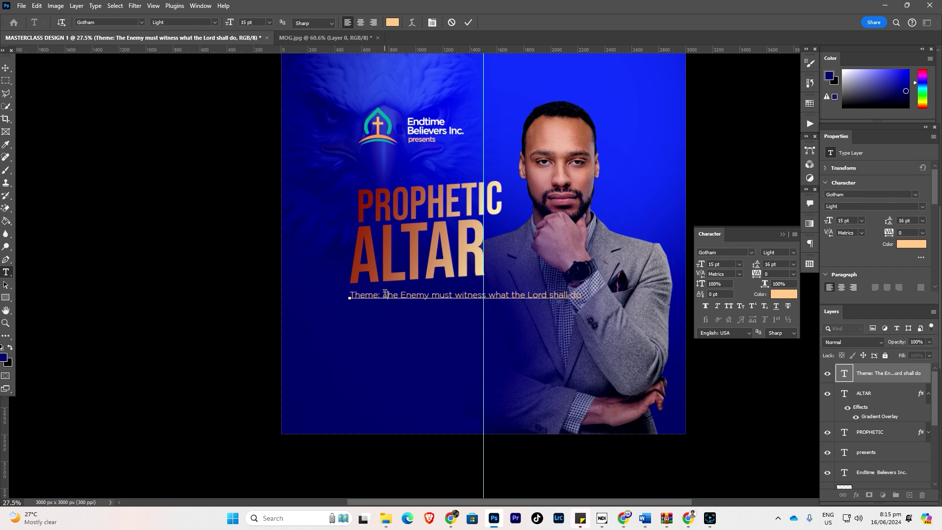
{"action": "key", "text": "Return"}
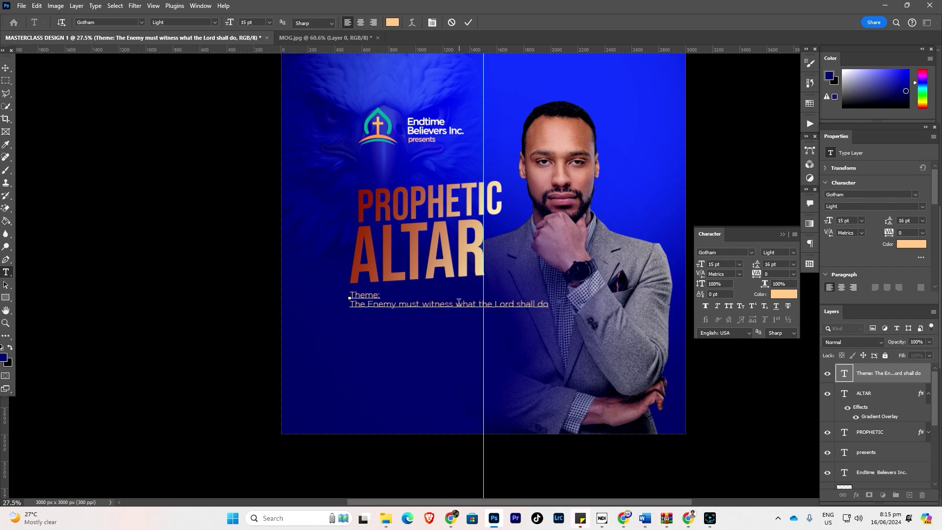
{"action": "left_click", "coordinate": [456, 304]}
{"action": "key", "text": "Return"}
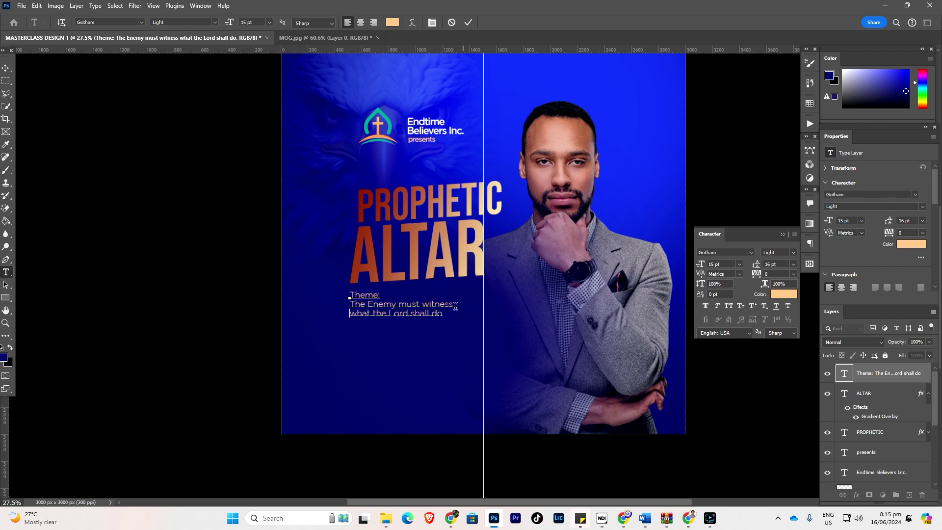
{"action": "left_click", "coordinate": [6, 68]}
Set the theme text's weight to Medium and shift the block slightly right beneath "ALTAR"
{"action": "left_click_drag", "start_coordinate": [392, 306], "coordinate": [400, 307]}
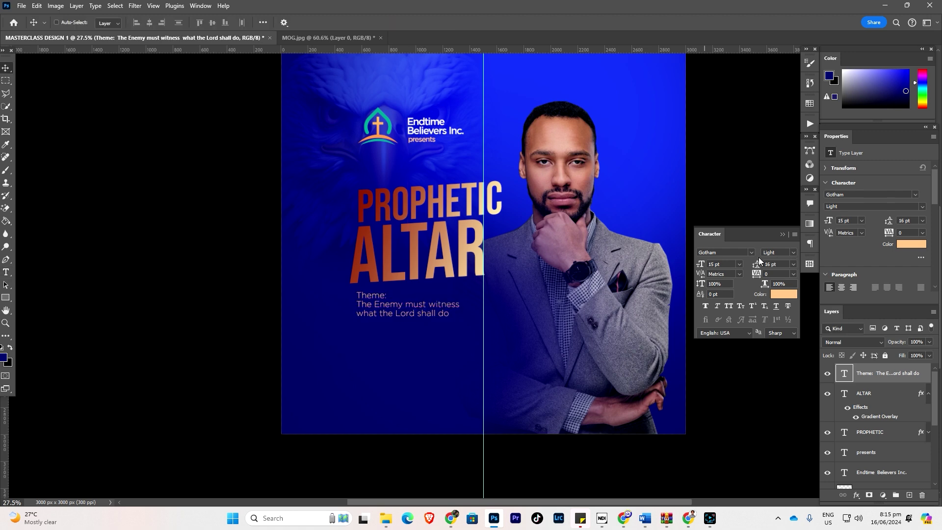
{"action": "left_click", "coordinate": [791, 254]}
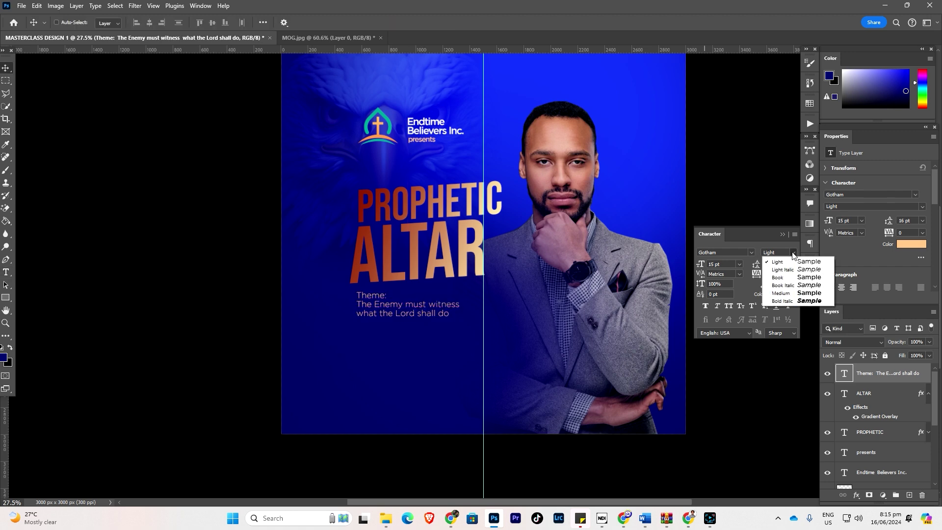
{"action": "left_click", "coordinate": [786, 293]}
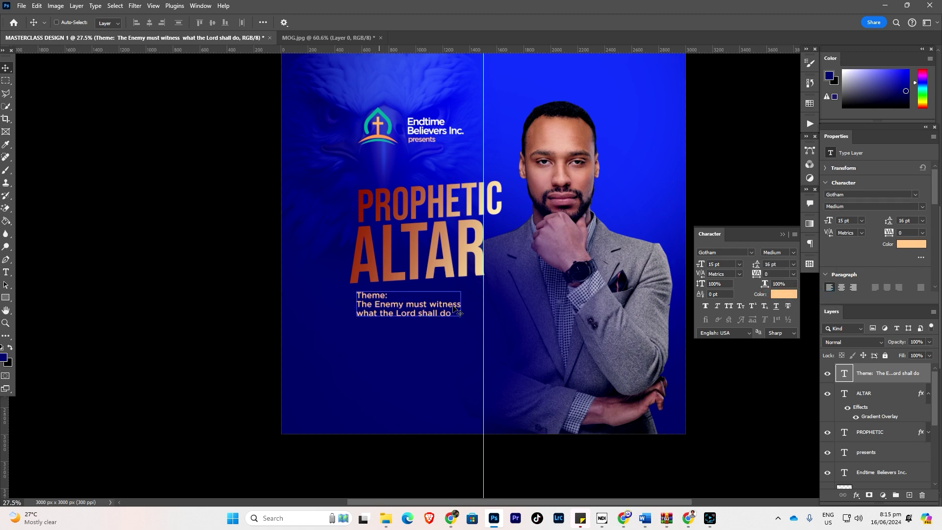
{"action": "left_click_drag", "start_coordinate": [424, 314], "coordinate": [426, 315]}
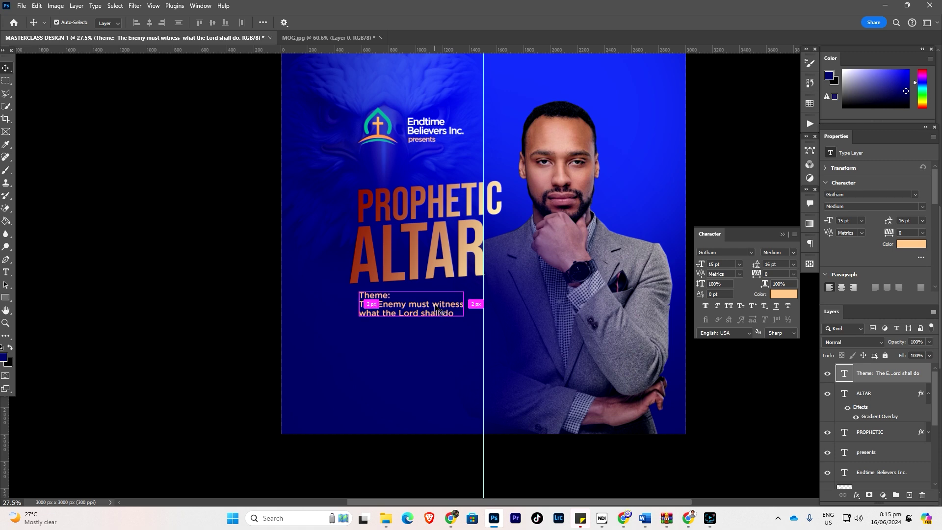
Widen the theme text to about 108% with a vertical skew of about -3.6° to follow the title's slant, and nudge it slightly up and right
{"action": "key", "text": "ctrl+t"}
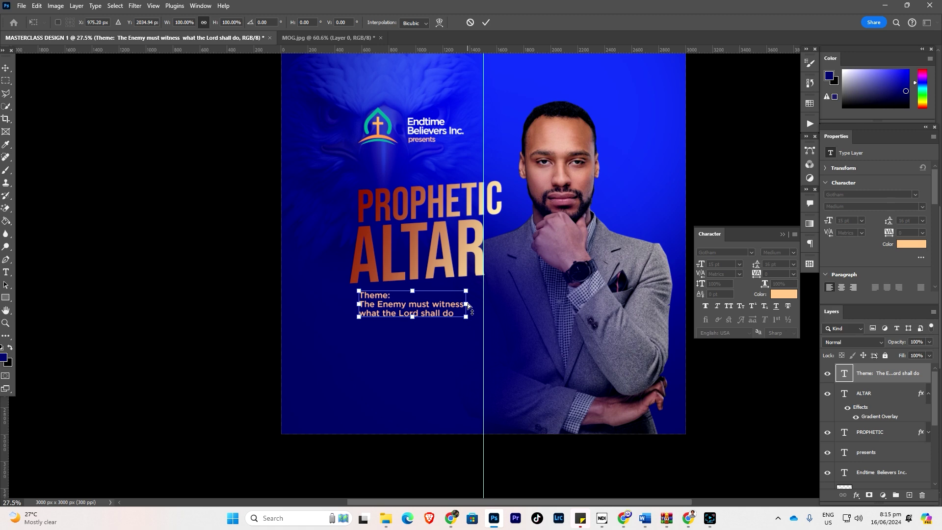
{"action": "left_click_drag", "start_coordinate": [468, 306], "coordinate": [477, 294]}
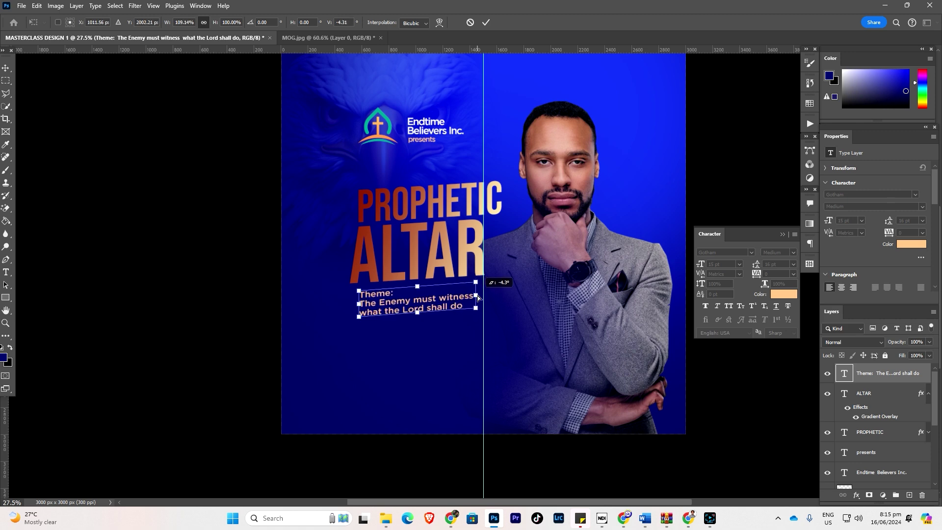
{"action": "left_click_drag", "start_coordinate": [478, 297], "coordinate": [471, 305]}
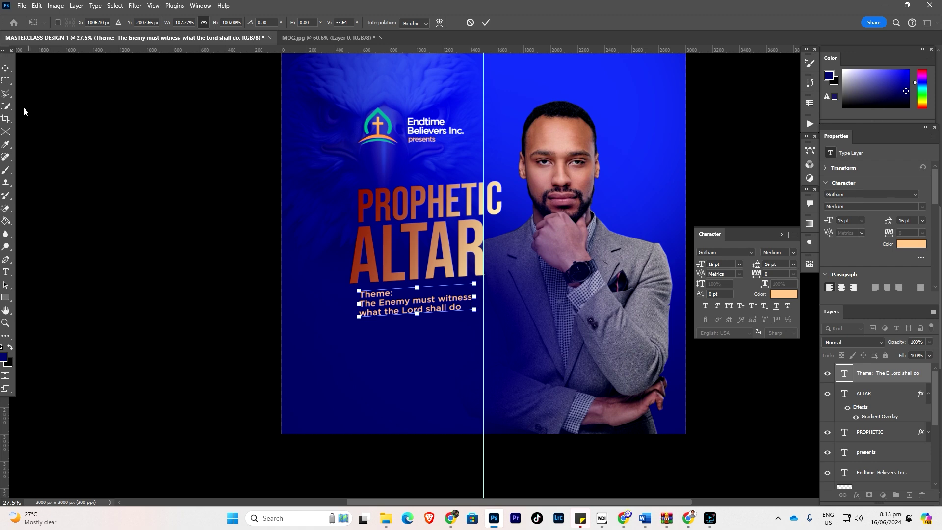
{"action": "left_click", "coordinate": [6, 68]}
{"action": "left_click_drag", "start_coordinate": [386, 303], "coordinate": [388, 302]}
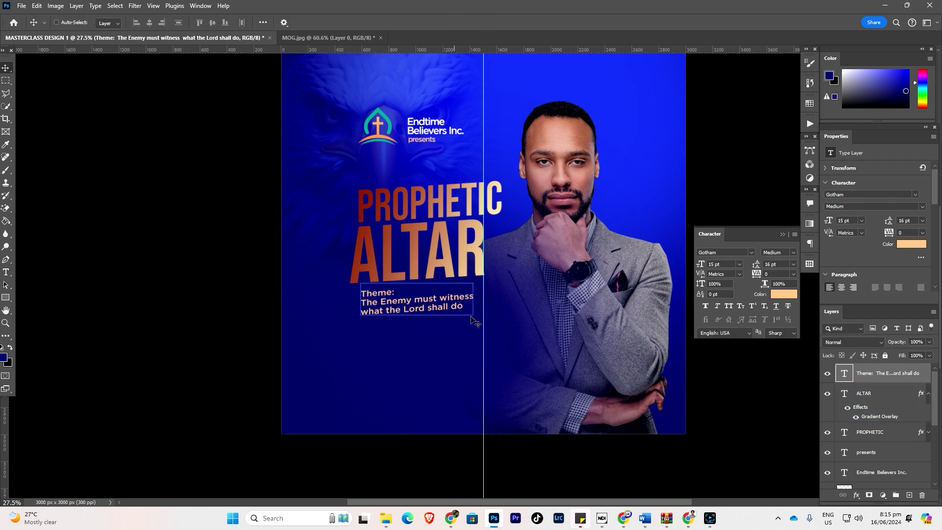
Recolor the word "Theme:" white and shift the theme block slightly left to align with the left edge of "PROPHETIC"
{"action": "key", "text": "t"}
{"action": "left_click", "coordinate": [392, 292]}
{"action": "left_click_drag", "start_coordinate": [395, 293], "coordinate": [347, 291]}
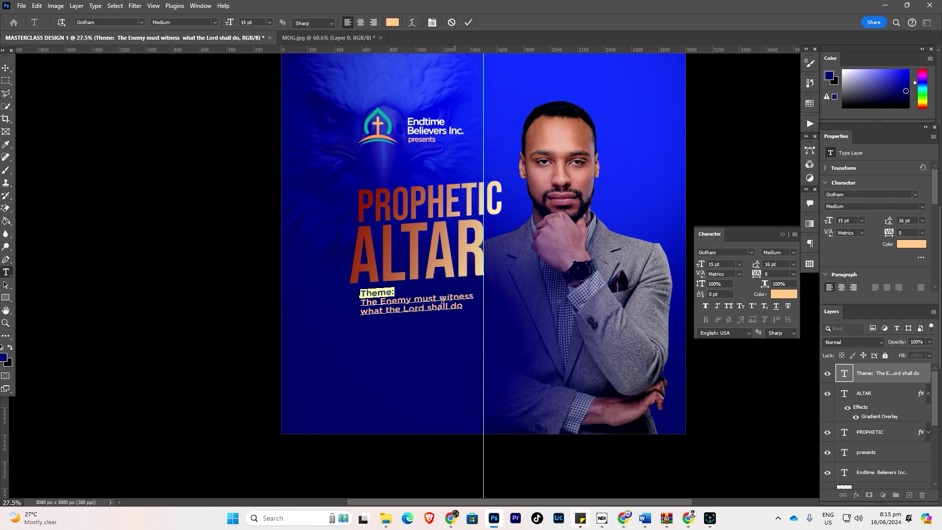
{"action": "left_click", "coordinate": [780, 301]}
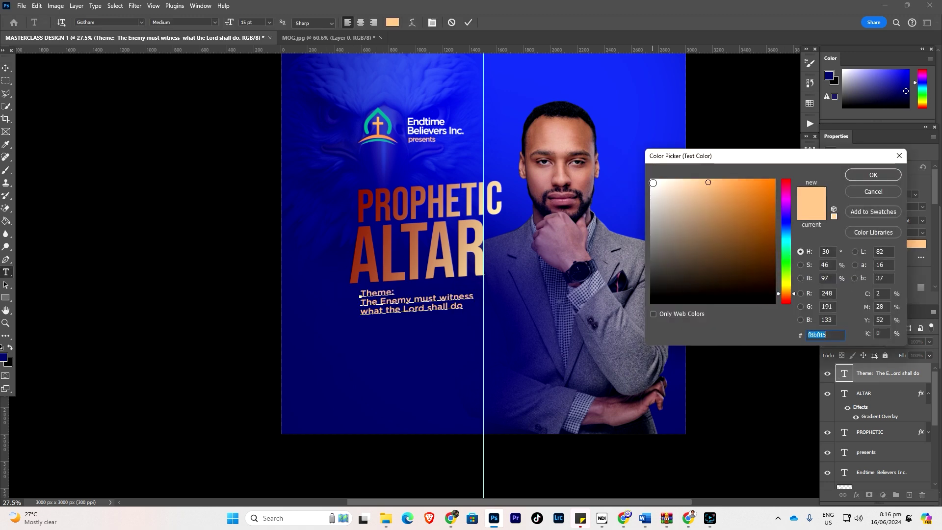
{"action": "left_click", "coordinate": [653, 183]}
{"action": "left_click", "coordinate": [871, 175]}
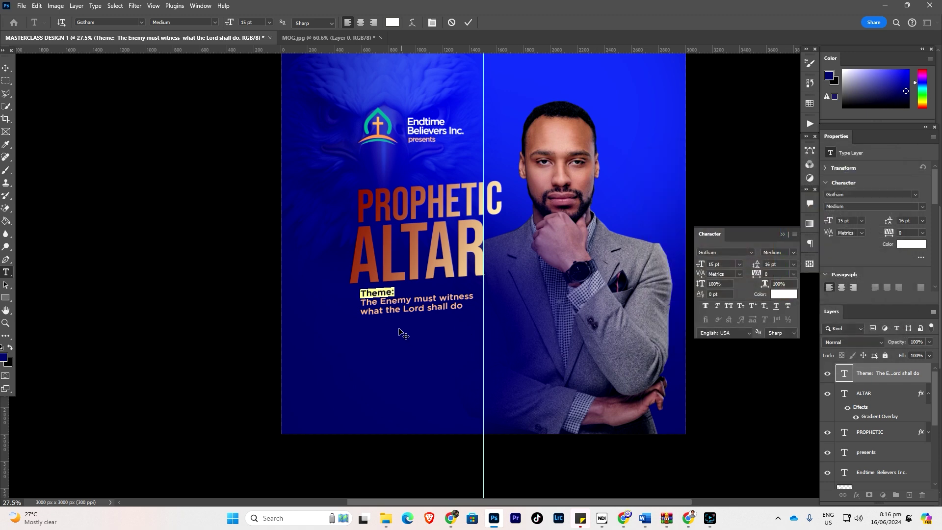
{"action": "left_click", "coordinate": [6, 68]}
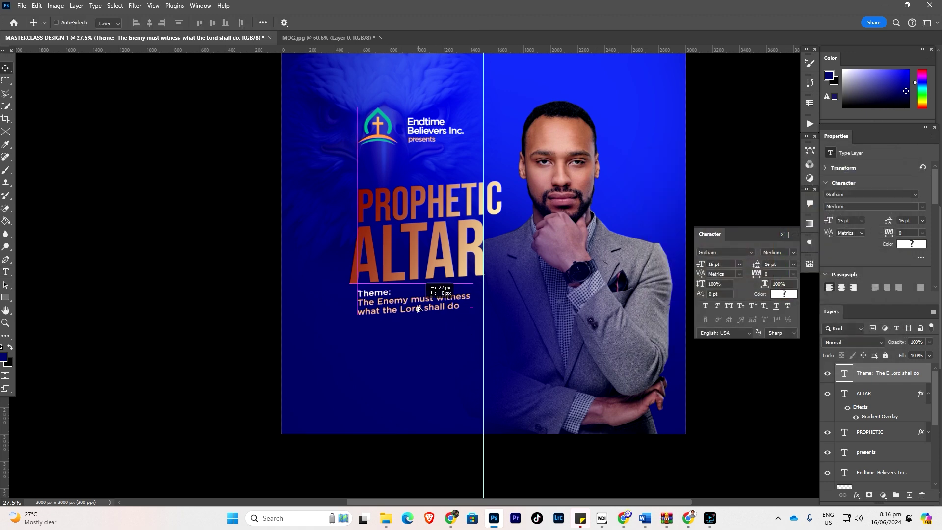
{"action": "left_click_drag", "start_coordinate": [425, 321], "coordinate": [420, 320]}
Collapse the ALTAR layer's effects list and reselect the theme text layer
{"action": "scroll", "coordinate": [442, 329], "scroll_direction": "down", "scroll_amount": 1}
{"action": "scroll", "coordinate": [432, 330], "scroll_direction": "up", "scroll_amount": 1}
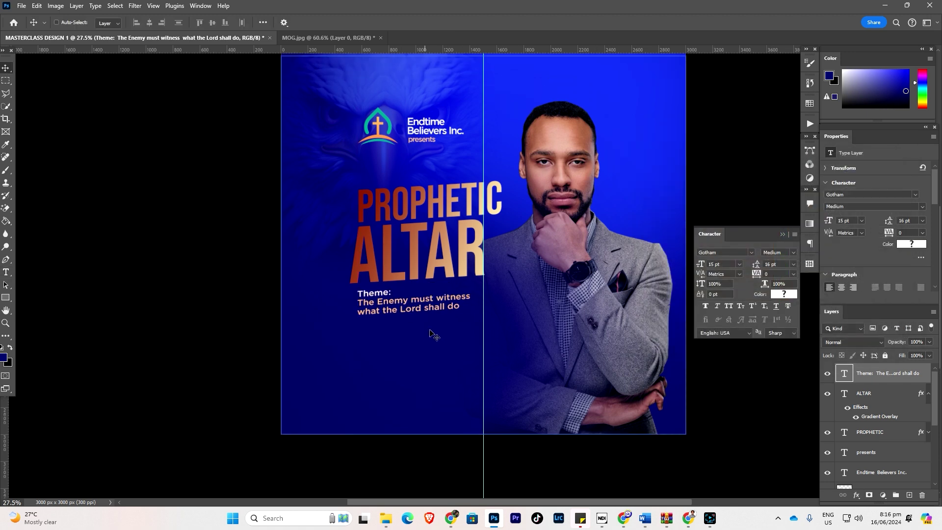
{"action": "scroll", "coordinate": [456, 336], "scroll_direction": "right", "scroll_amount": 1}
{"action": "scroll", "coordinate": [404, 337], "scroll_direction": "down", "scroll_amount": 3}
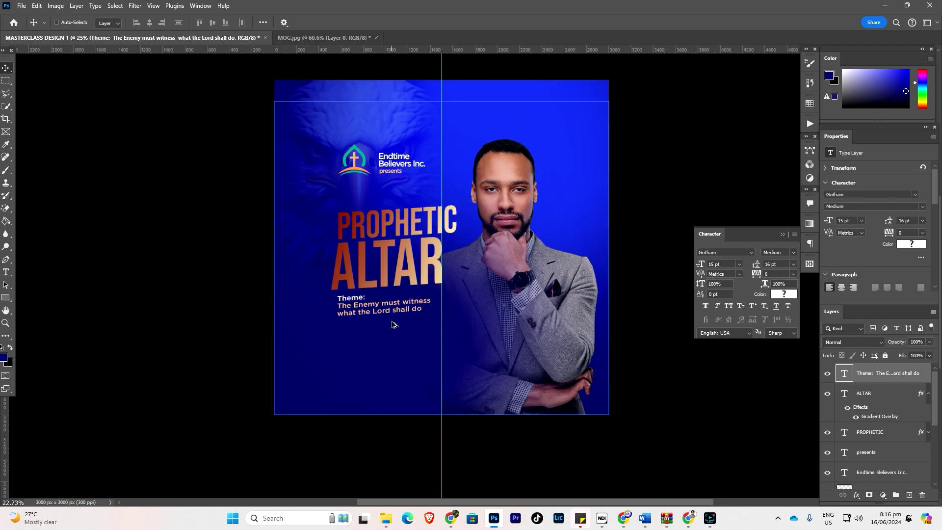
{"action": "scroll", "coordinate": [395, 328], "scroll_direction": "down", "scroll_amount": 1}
{"action": "scroll", "coordinate": [400, 323], "scroll_direction": "up", "scroll_amount": 3}
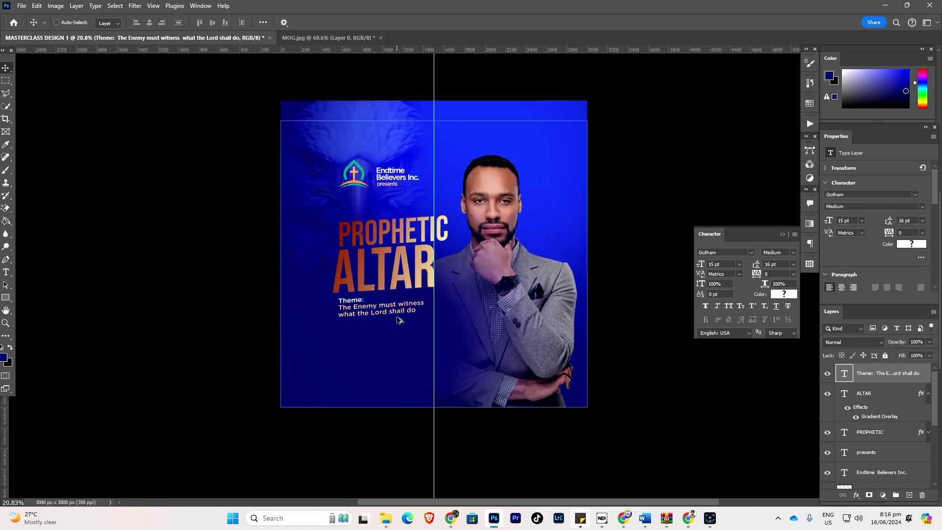
{"action": "scroll", "coordinate": [410, 312], "scroll_direction": "down", "scroll_amount": 1}
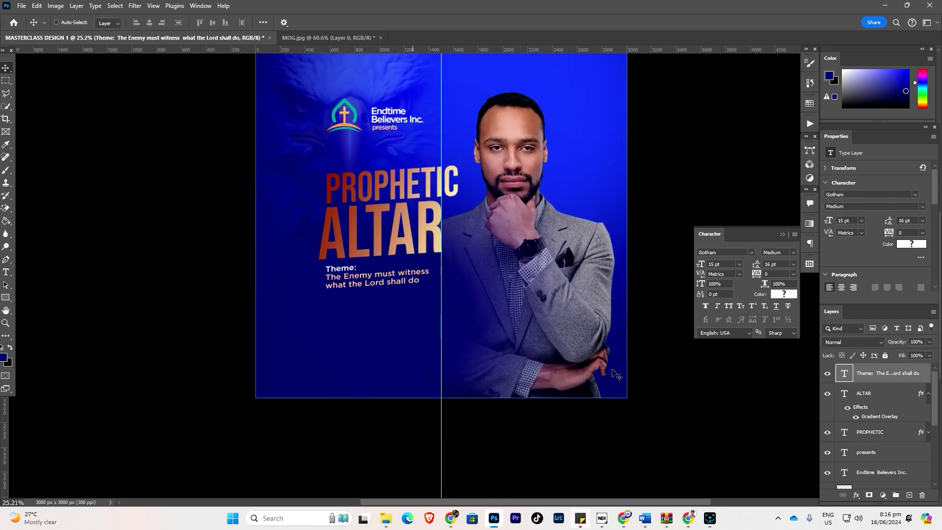
{"action": "left_click", "coordinate": [879, 417]}
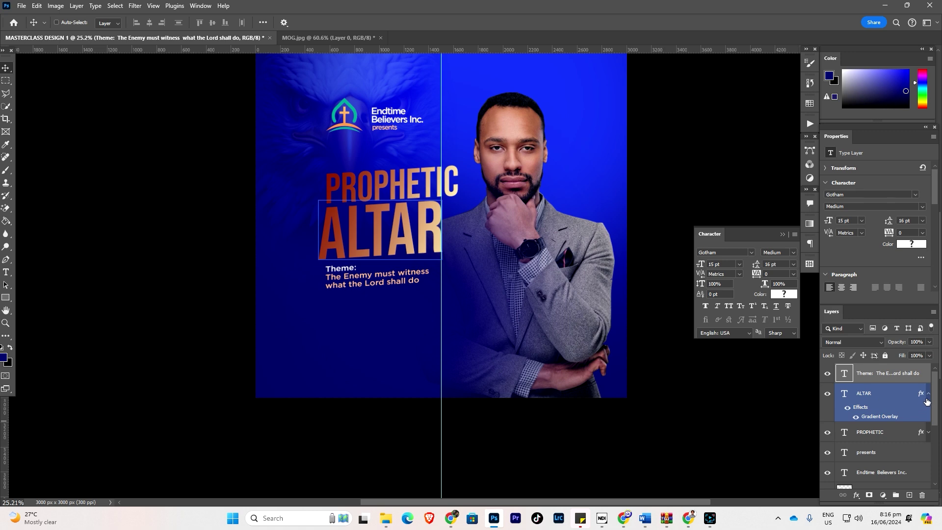
{"action": "left_click", "coordinate": [927, 397]}
{"action": "left_click", "coordinate": [877, 412], "text": "ctrl"}
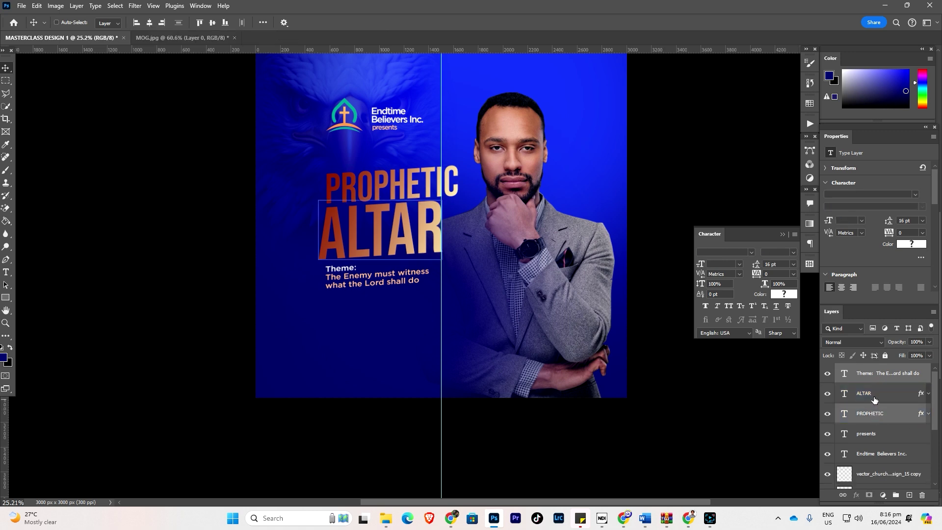
{"action": "left_click", "coordinate": [873, 397]}
{"action": "left_click", "coordinate": [870, 373]}
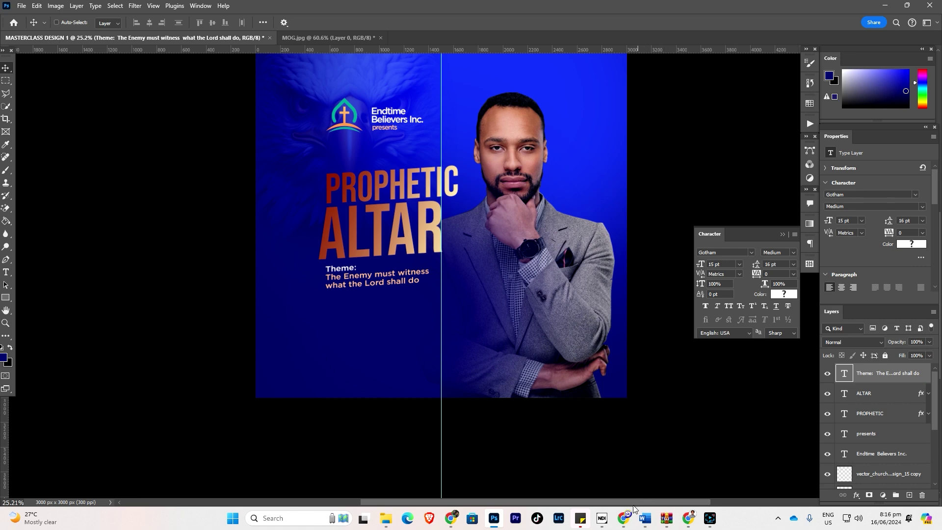
Check the "WILDERNESS XPERIENCE" reference flyer on Pinterest in the browser, and select the PROPHETIC text layer back in Photoshop
{"action": "left_click", "coordinate": [623, 520]}
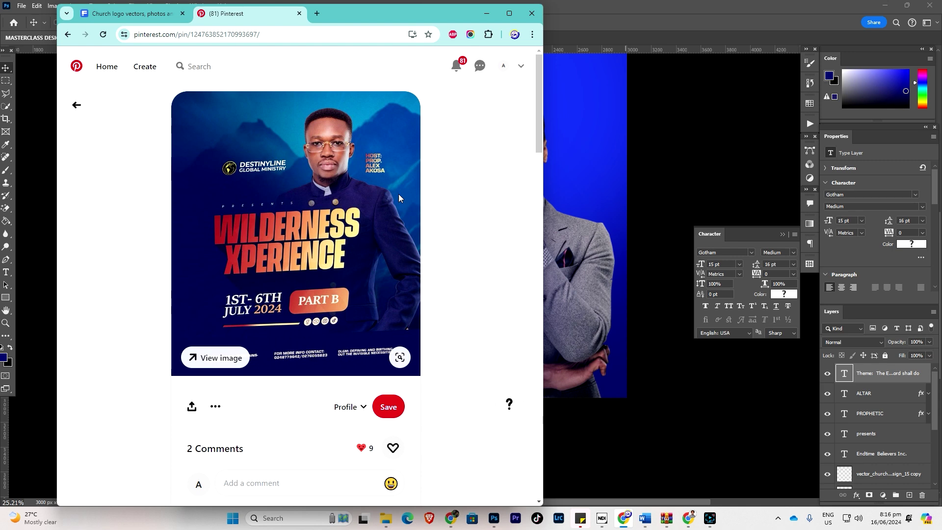
{"action": "left_click", "coordinate": [576, 167]}
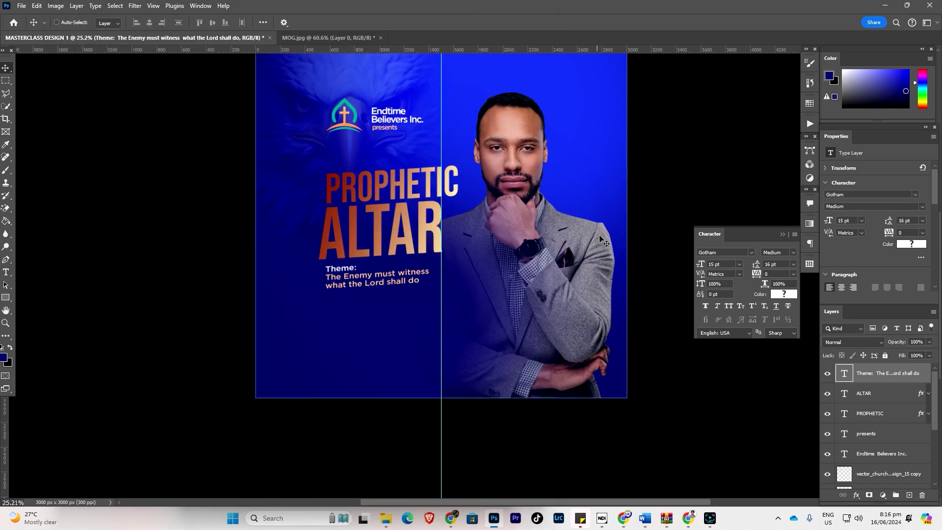
{"action": "left_click", "coordinate": [385, 246], "text": "ctrl"}
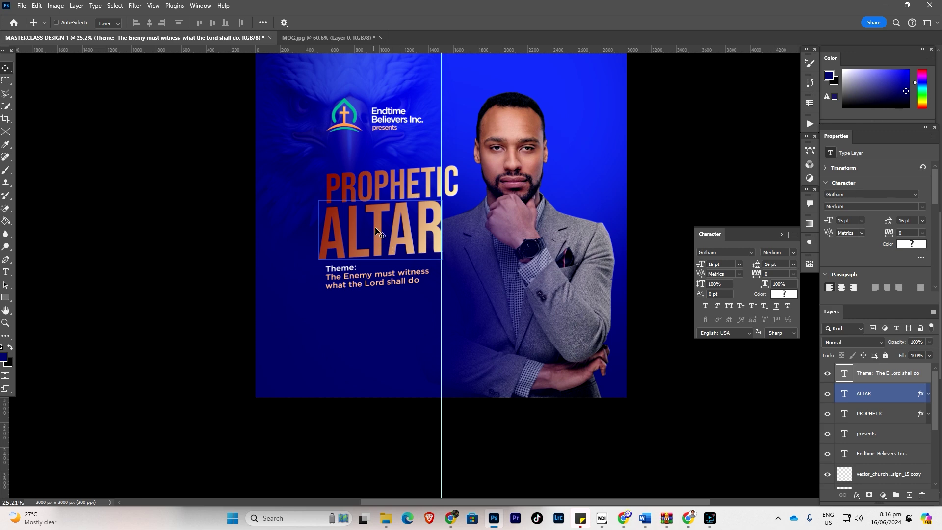
{"action": "left_click", "coordinate": [377, 193], "text": "ctrl"}
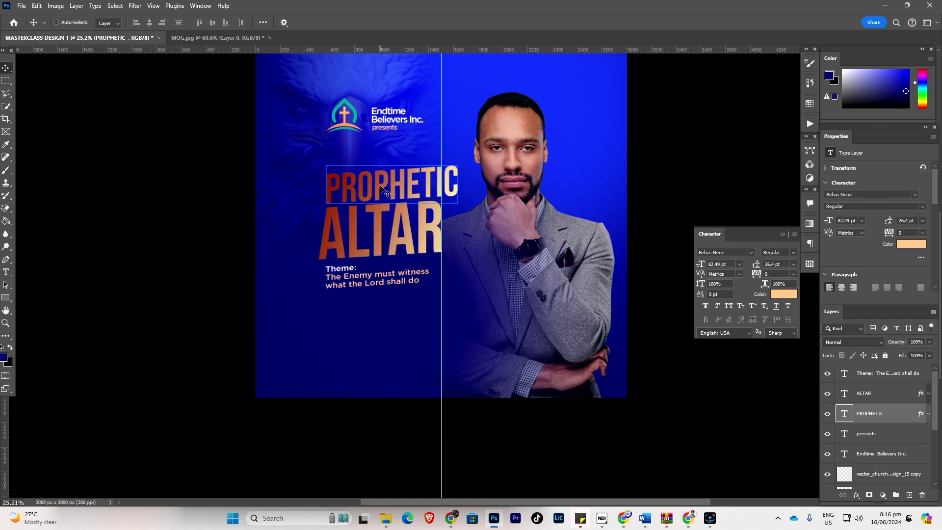
Add the date "20TH JUNE, 24" as a new Bebas Neue text layer below the theme text and align it with the theme's left edge
{"action": "left_click", "coordinate": [5, 273]}
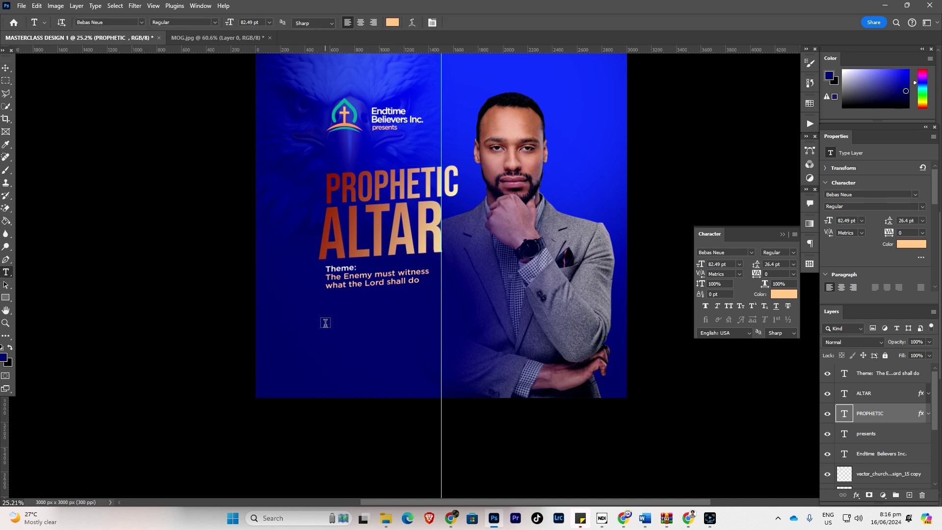
{"action": "left_click", "coordinate": [328, 320]}
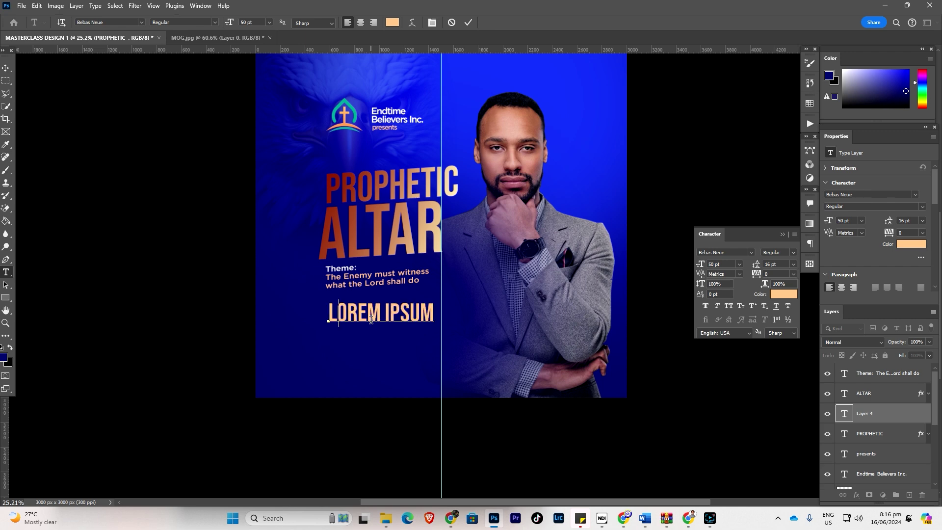
{"action": "type", "text": "20TH"}
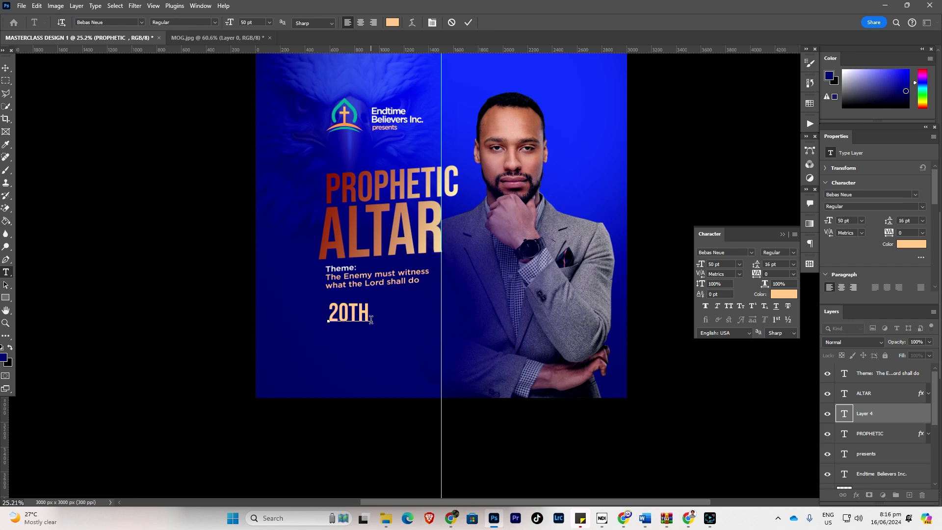
{"action": "type", "text": " JUNE"}
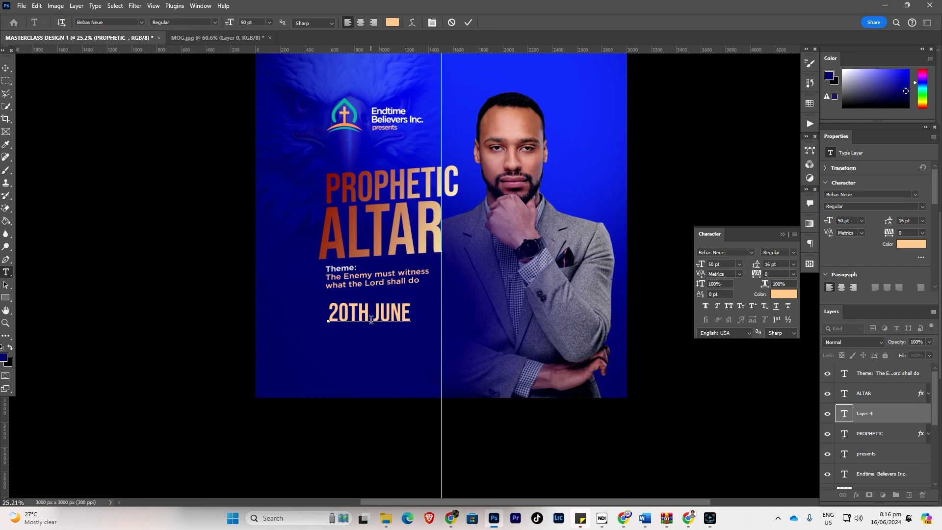
{"action": "type", "text": ", 23"}
{"action": "key", "text": "BackSpace"}
{"action": "type", "text": "4"}
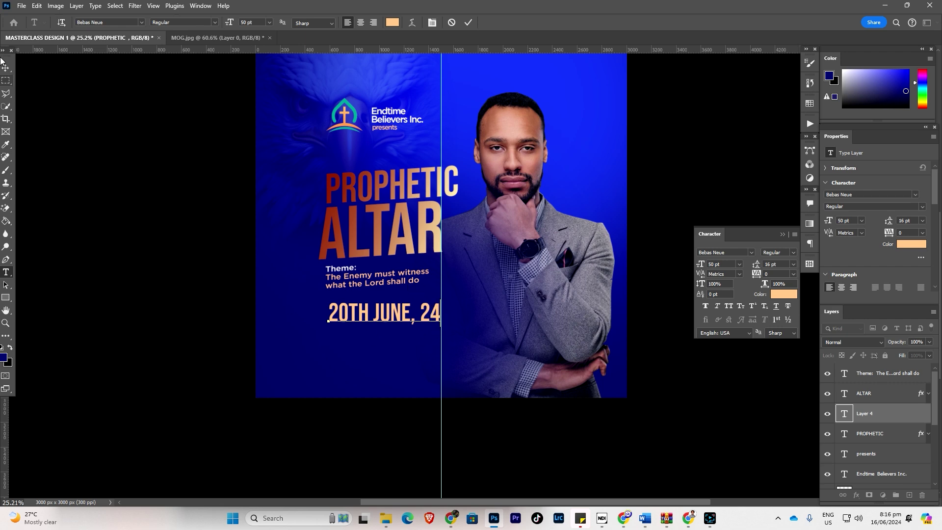
{"action": "left_click", "coordinate": [7, 69]}
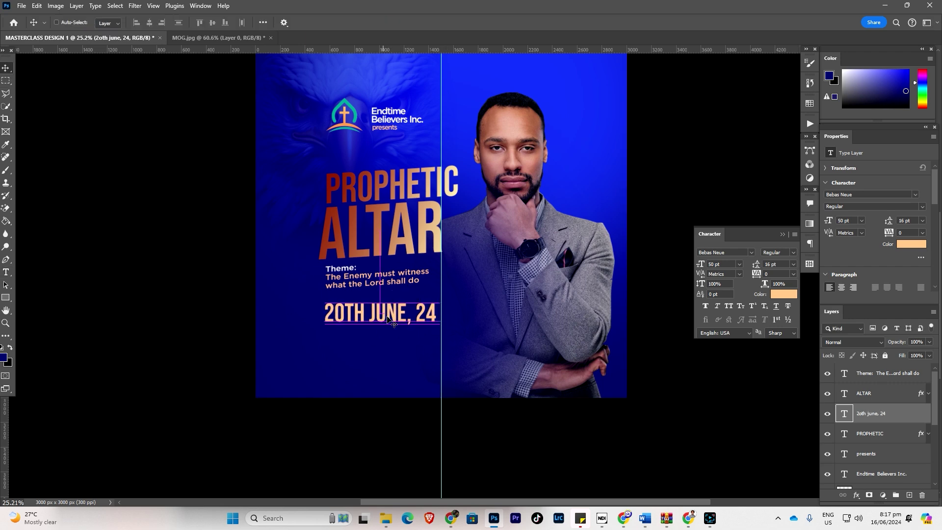
Add the event venue as a second line under the date, copied from the Venue entry of the ENDTIME Word document
{"action": "double_click", "coordinate": [844, 413]}
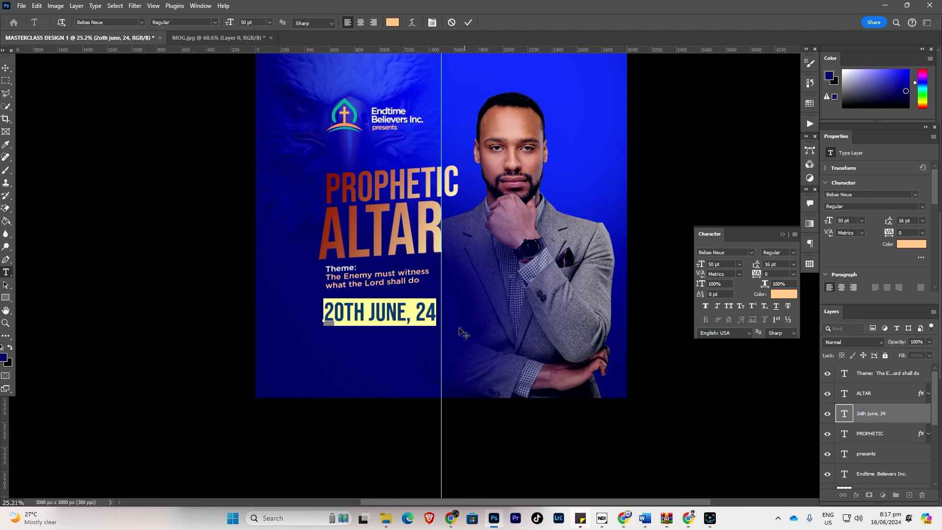
{"action": "left_click", "coordinate": [435, 310]}
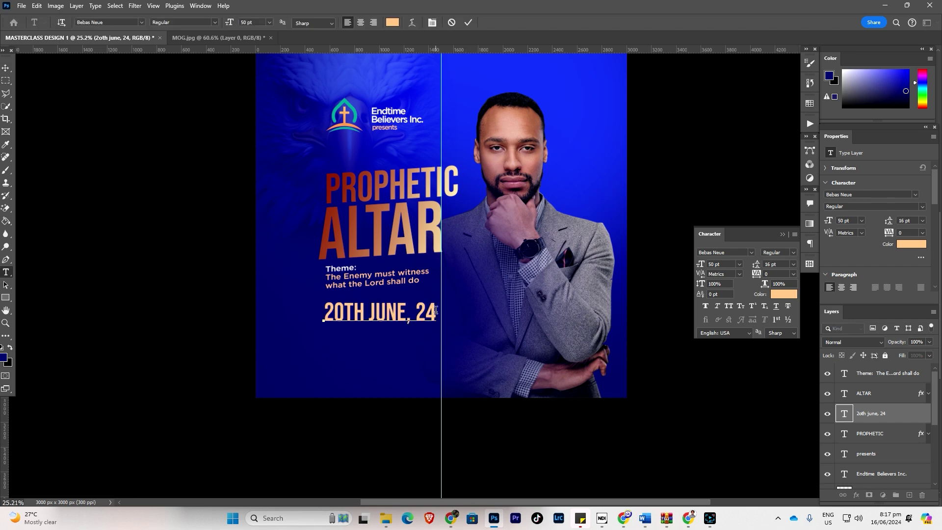
{"action": "type", "text": "n"}
{"action": "key", "text": "BackSpace"}
{"action": "mouse_move", "coordinate": [645, 518]}
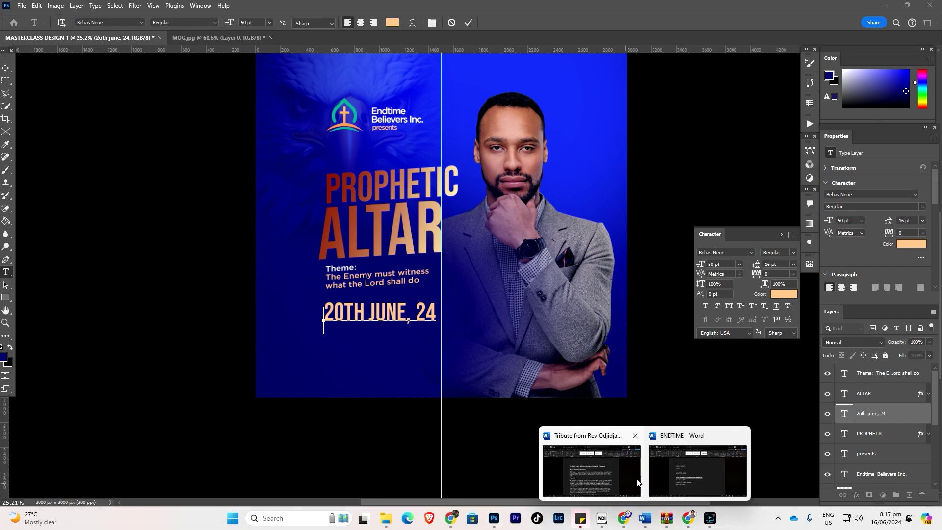
{"action": "left_click", "coordinate": [678, 476]}
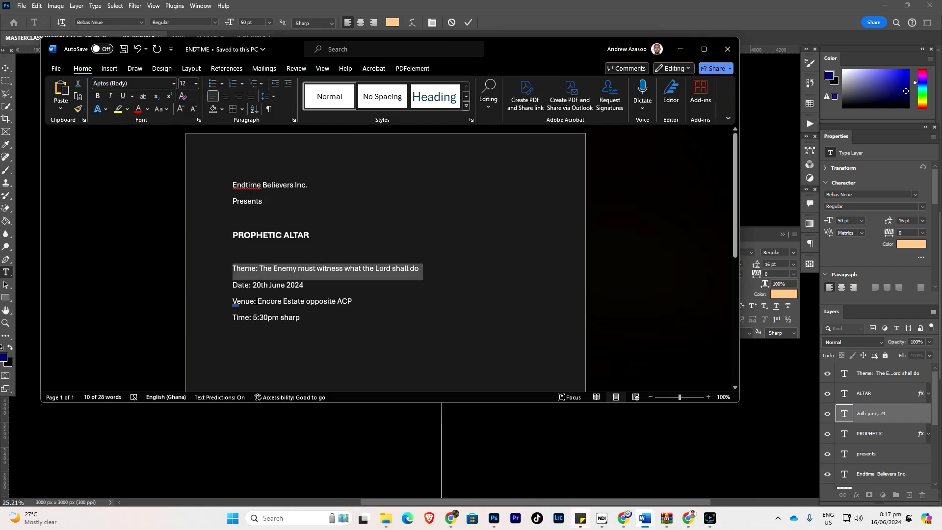
{"action": "left_click_drag", "start_coordinate": [258, 300], "coordinate": [355, 301]}
{"action": "key", "text": "ctrl+c"}
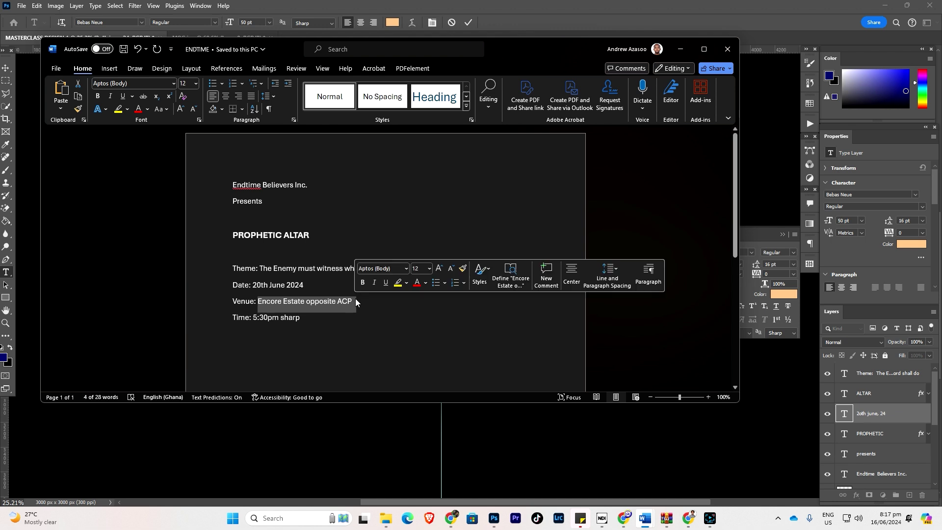
{"action": "left_click", "coordinate": [680, 50]}
{"action": "key", "text": "ctrl+v"}
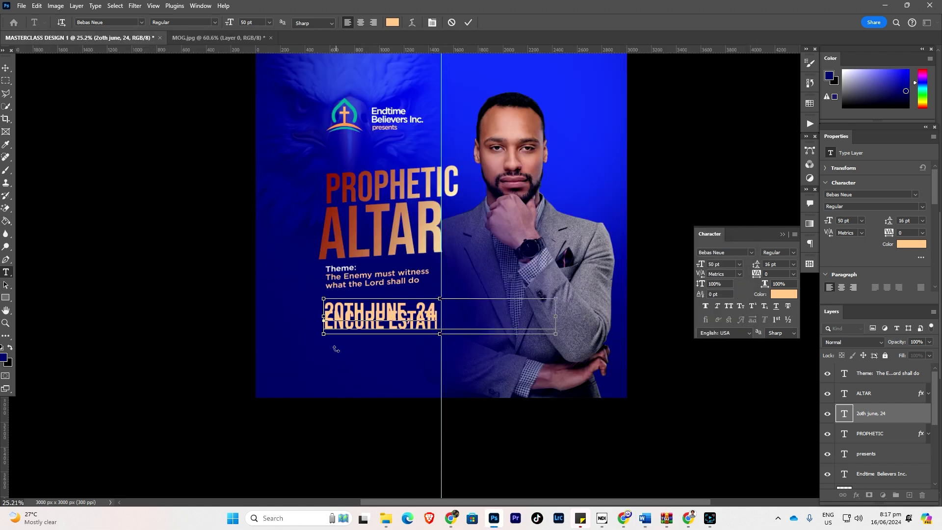
{"action": "left_click", "coordinate": [7, 68]}
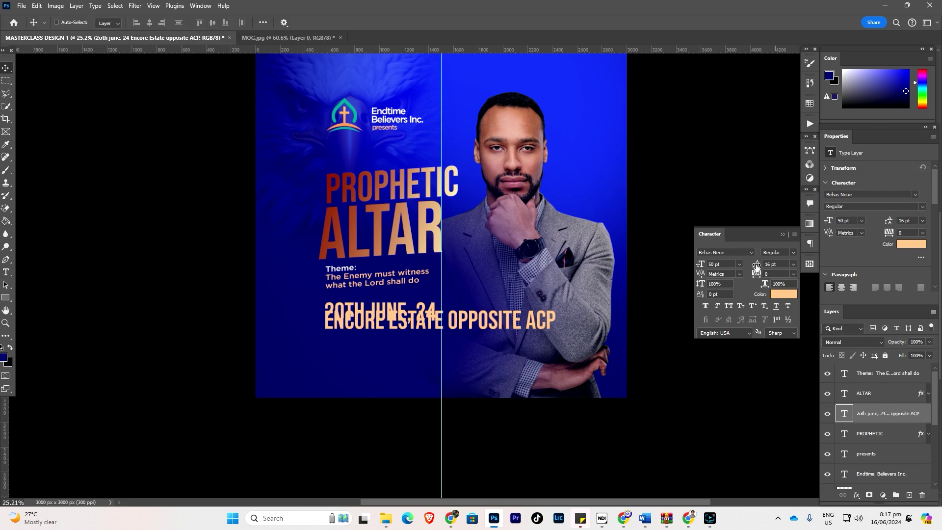
Set the leading of the date and venue text to 41 pt and shift the block slightly left
{"action": "type", "text": "32"}
{"action": "key", "text": "Return"}
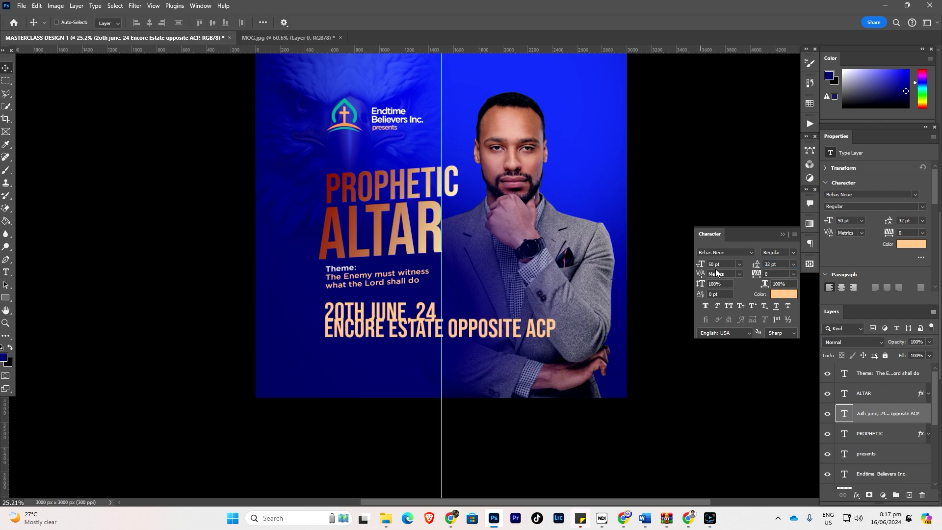
{"action": "left_click_drag", "start_coordinate": [756, 267], "coordinate": [765, 267]}
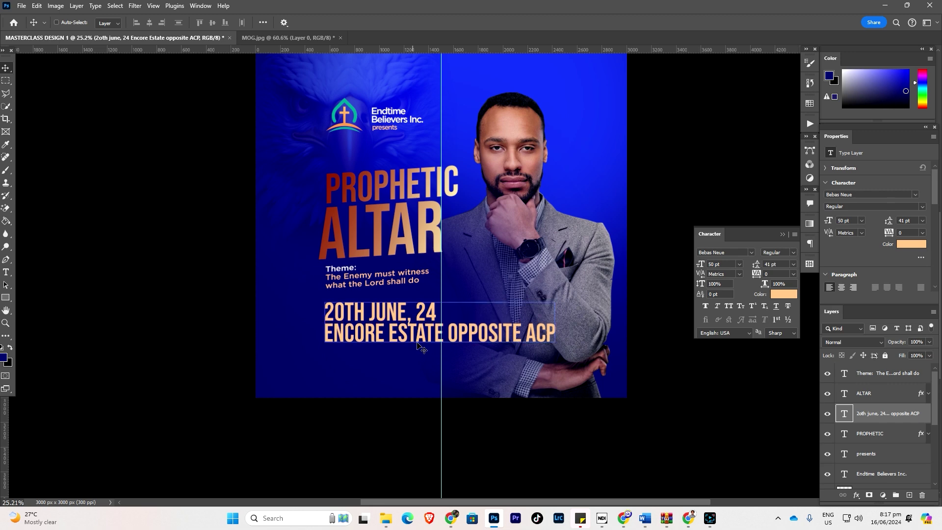
{"action": "left_click_drag", "start_coordinate": [414, 330], "coordinate": [397, 330]}
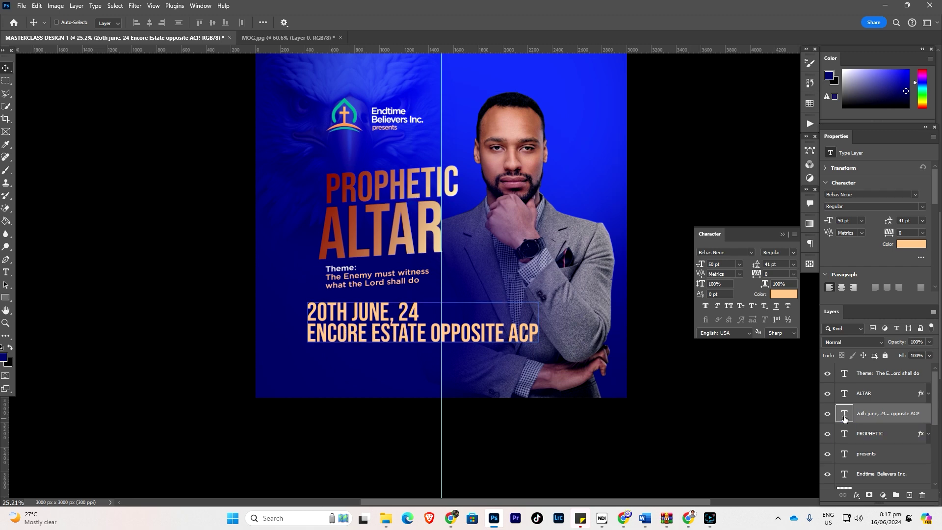
Add the time "5:30PM SHARP!" as a third line under the venue in the date and venue text layer
{"action": "double_click", "coordinate": [514, 320]}
{"action": "left_click", "coordinate": [538, 328]}
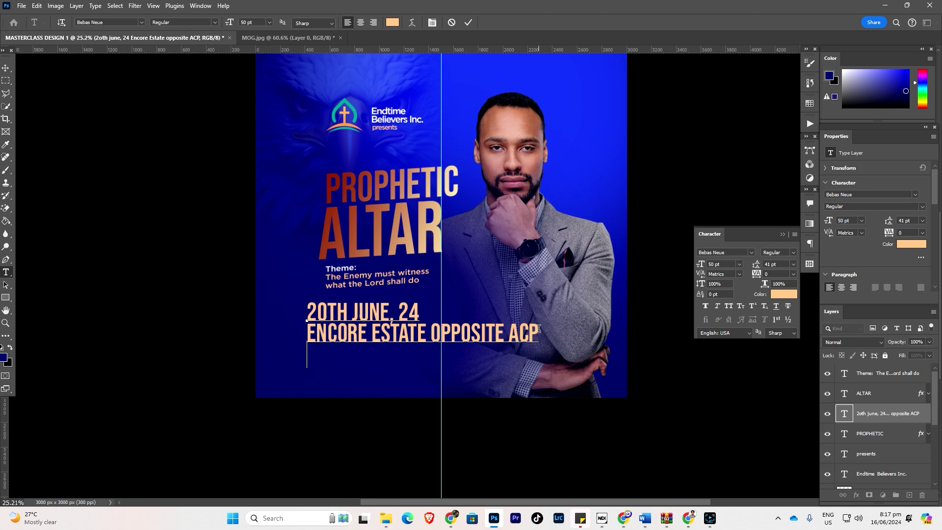
{"action": "type", "text": "5:20"}
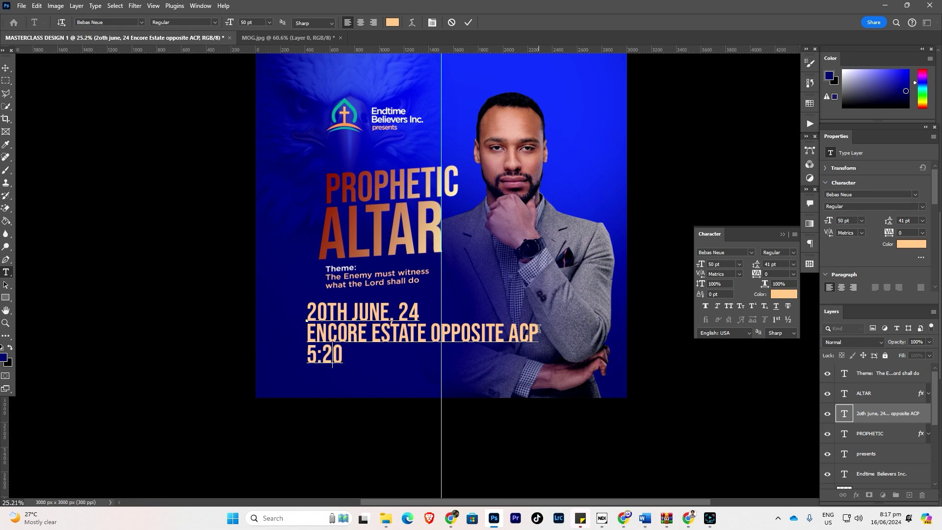
{"action": "key", "text": "BackSpace"}
{"action": "key", "text": "BackSpace"}
{"action": "type", "text": "30PM S"}
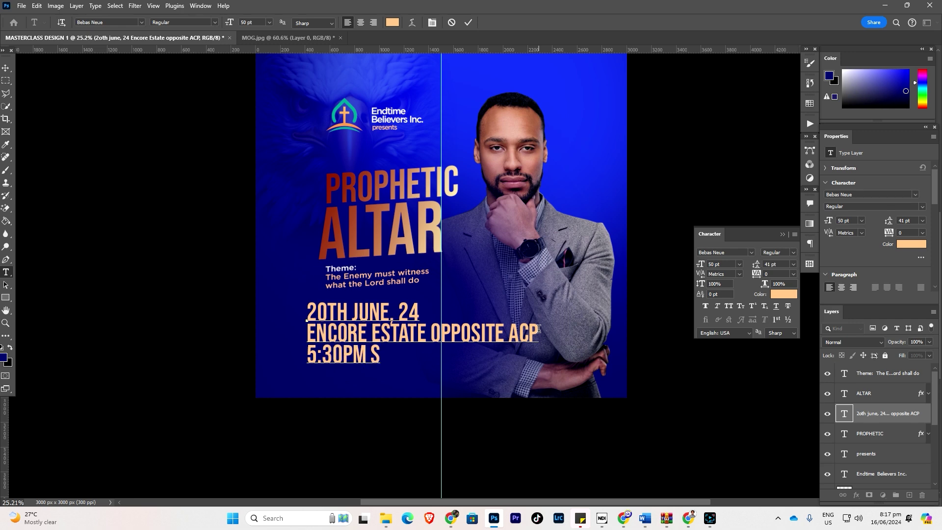
{"action": "type", "text": "HARP!"}
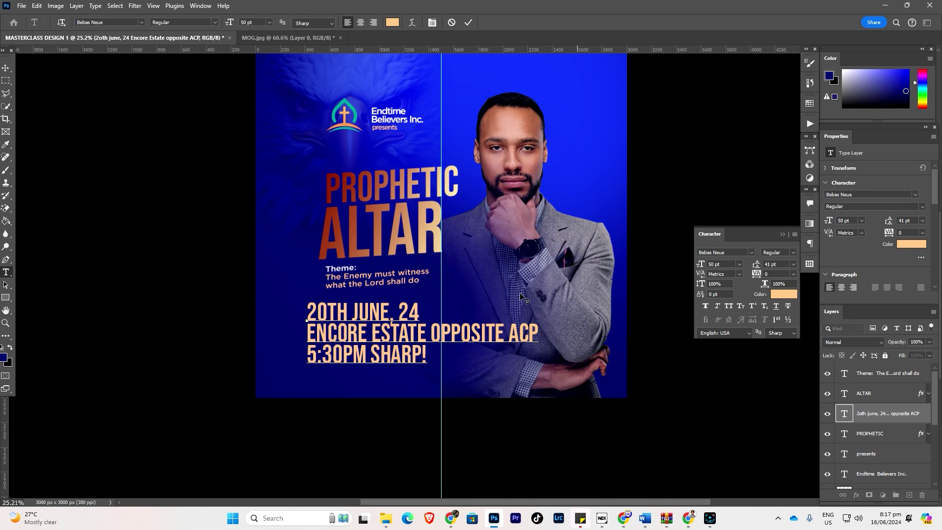
{"action": "left_click", "coordinate": [6, 68]}
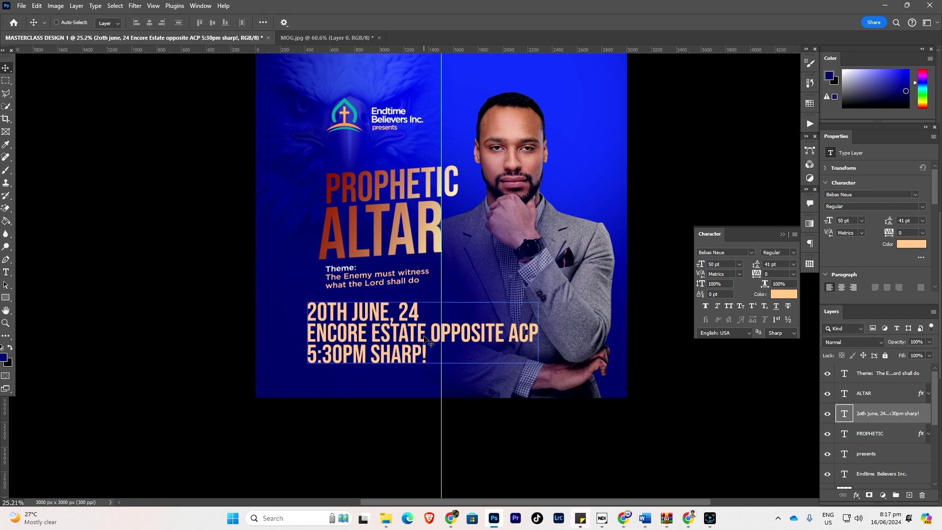
Skew the date, venue and time block vertically by -3.80°, scaling it down to about 28 pt beneath the theme text
{"action": "left_click", "coordinate": [425, 339], "text": "ctrl"}
{"action": "key", "text": "ctrl+t"}
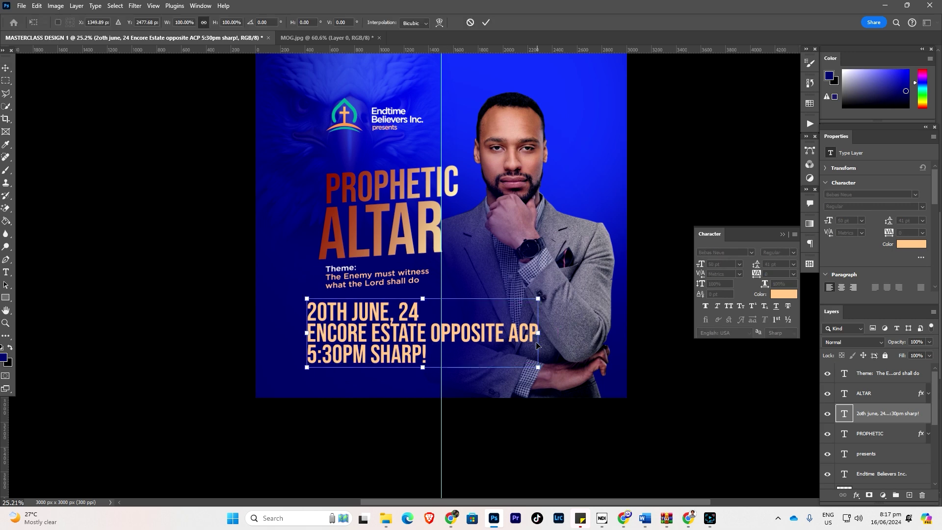
{"action": "mouse_move", "coordinate": [536, 332]}
{"action": "left_mouse_down"}
{"action": "mouse_move", "coordinate": [531, 302]}
{"action": "mouse_move", "coordinate": [534, 320]}
{"action": "left_mouse_up"}
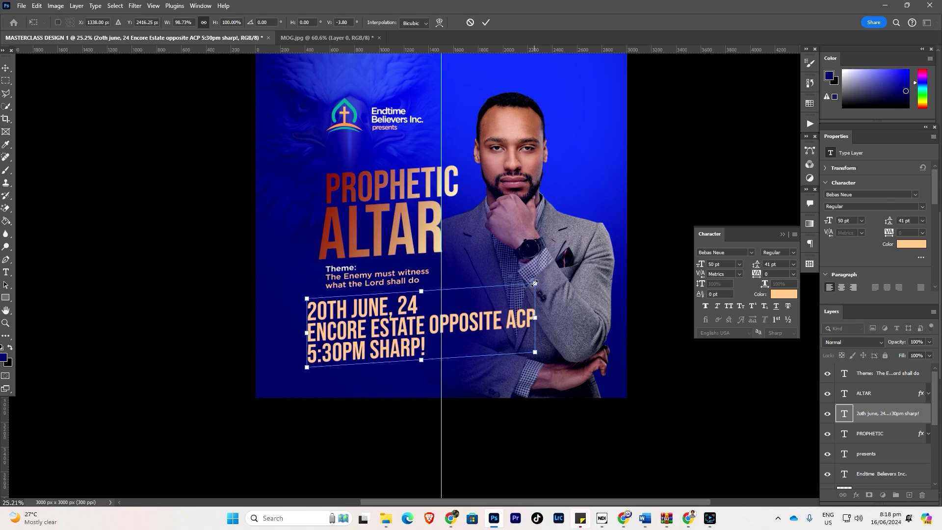
{"action": "left_click_drag", "start_coordinate": [534, 283], "coordinate": [431, 315]}
{"action": "left_click_drag", "start_coordinate": [377, 355], "coordinate": [368, 324]}
{"action": "key", "text": "Return"}
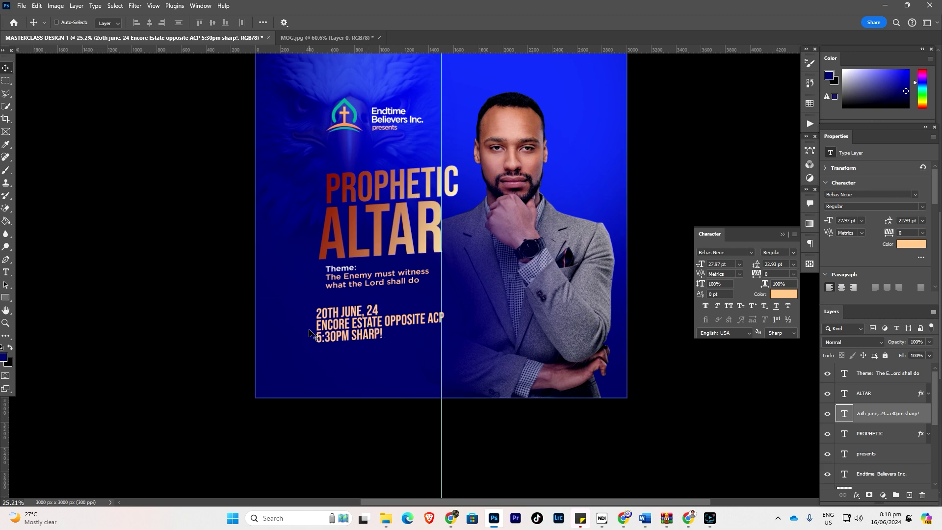
Change the color of the date, venue and time text to near-white fcfcfc
{"action": "left_click", "coordinate": [784, 293]}
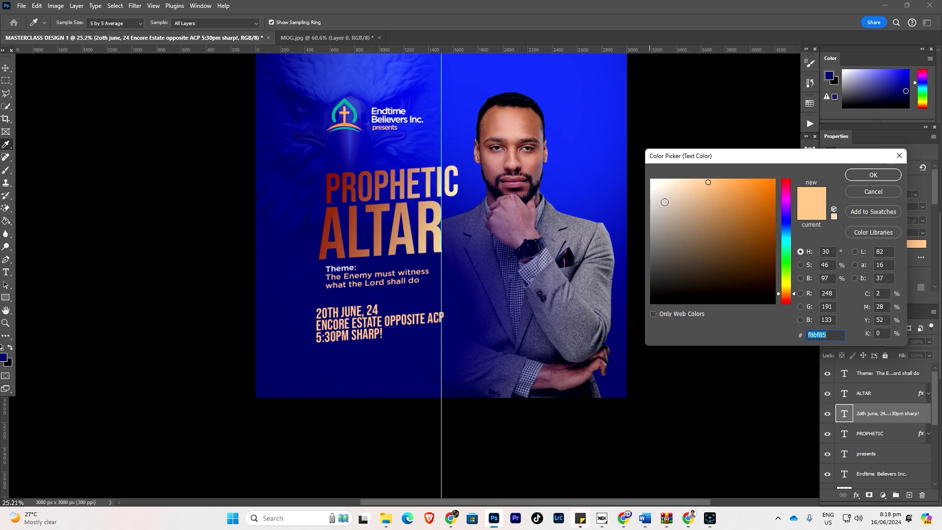
{"action": "left_click", "coordinate": [653, 183]}
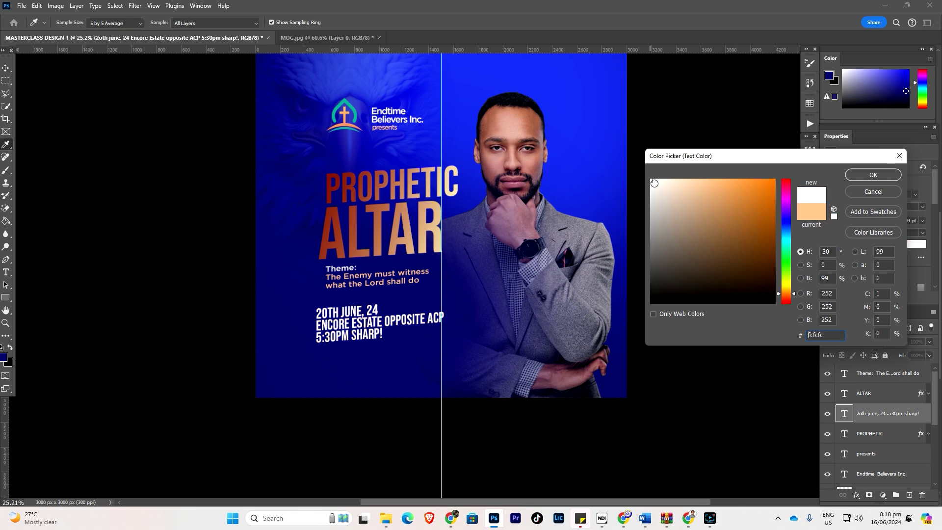
{"action": "left_click", "coordinate": [866, 177]}
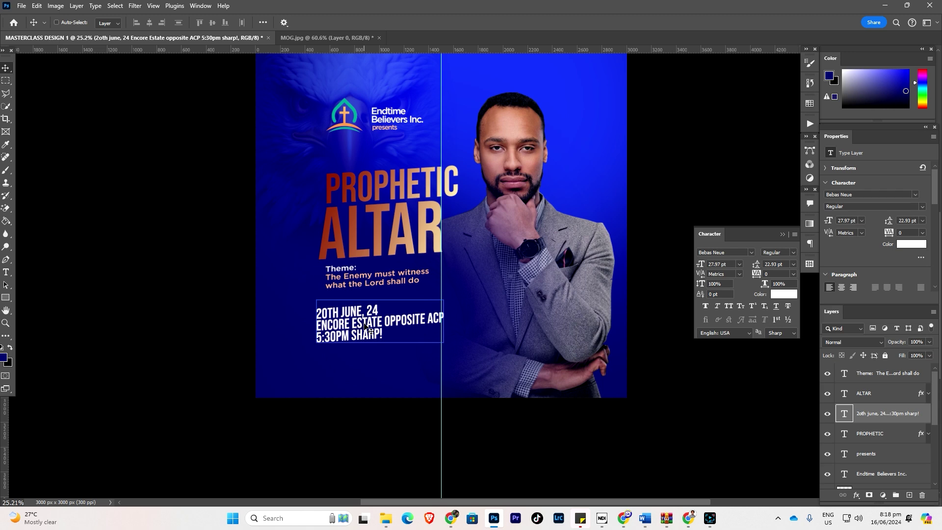
Enlarge only the "20TH JUNE, 24" line to 39 pt
{"action": "double_click", "coordinate": [836, 415]}
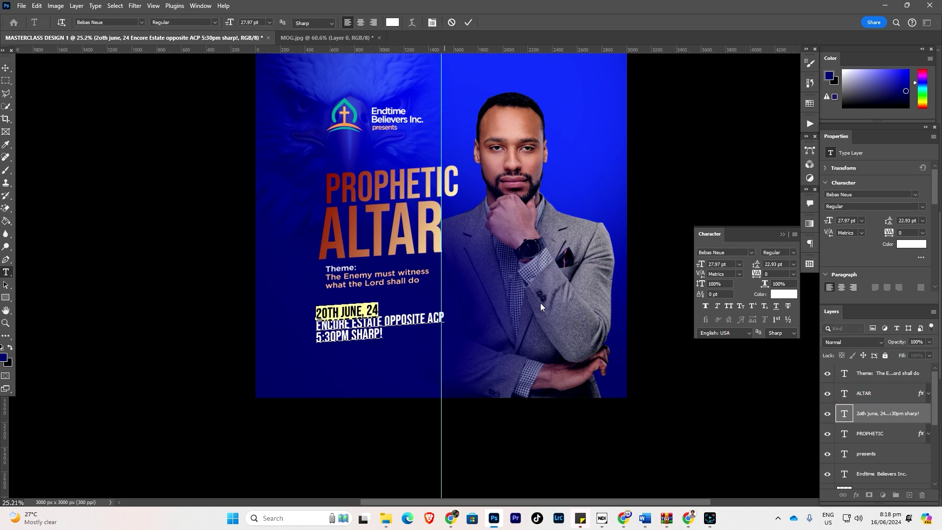
{"action": "left_click_drag", "start_coordinate": [701, 265], "coordinate": [708, 264]}
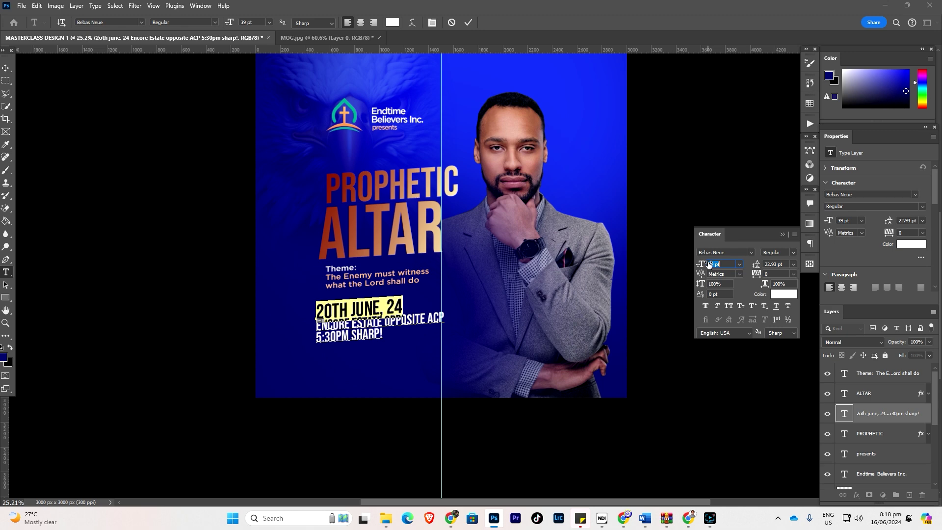
{"action": "left_click", "coordinate": [6, 67]}
Set the leading of the date, venue and time block to 27 pt and shift it slightly right and down
{"action": "left_click_drag", "start_coordinate": [753, 264], "coordinate": [759, 265]}
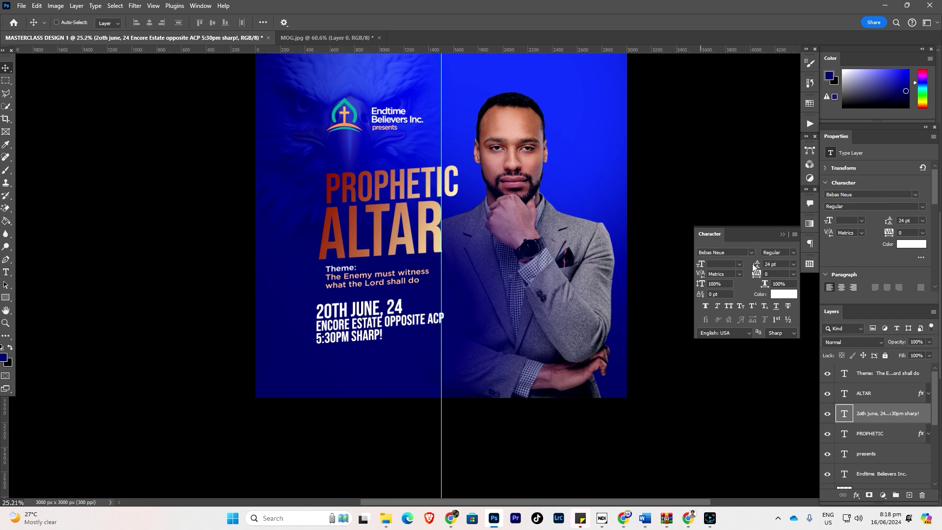
{"action": "left_click_drag", "start_coordinate": [754, 265], "coordinate": [757, 265]}
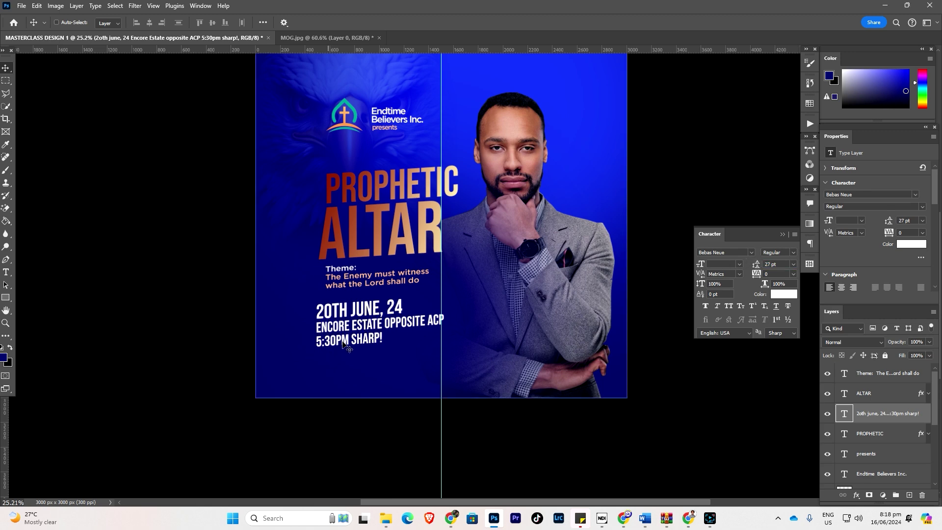
{"action": "left_click_drag", "start_coordinate": [381, 316], "coordinate": [385, 319]}
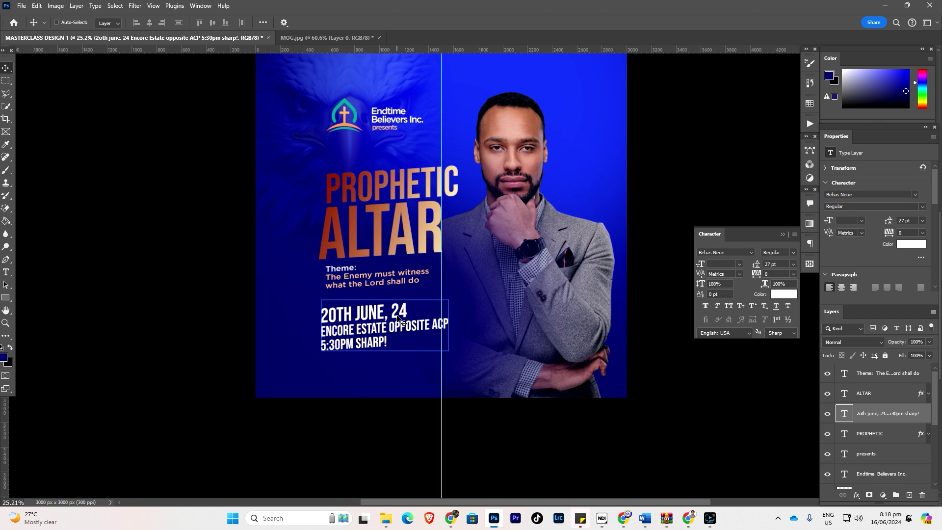
Make a thin horizontal rectangular selection about 1360 px wide and 25 px high between theme and date, and add a new layer for it
{"action": "left_click", "coordinate": [6, 80]}
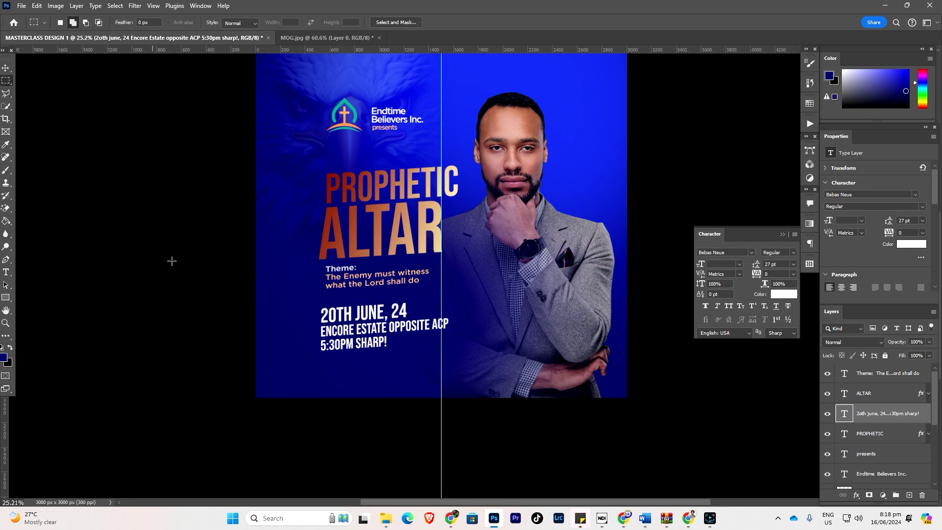
{"action": "left_click_drag", "start_coordinate": [324, 294], "coordinate": [536, 295]}
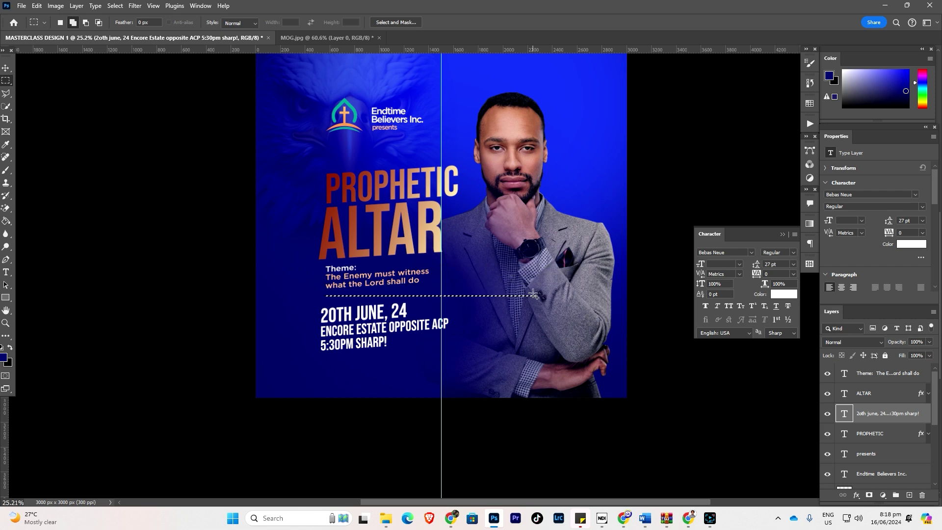
{"action": "right_click", "coordinate": [5, 82]}
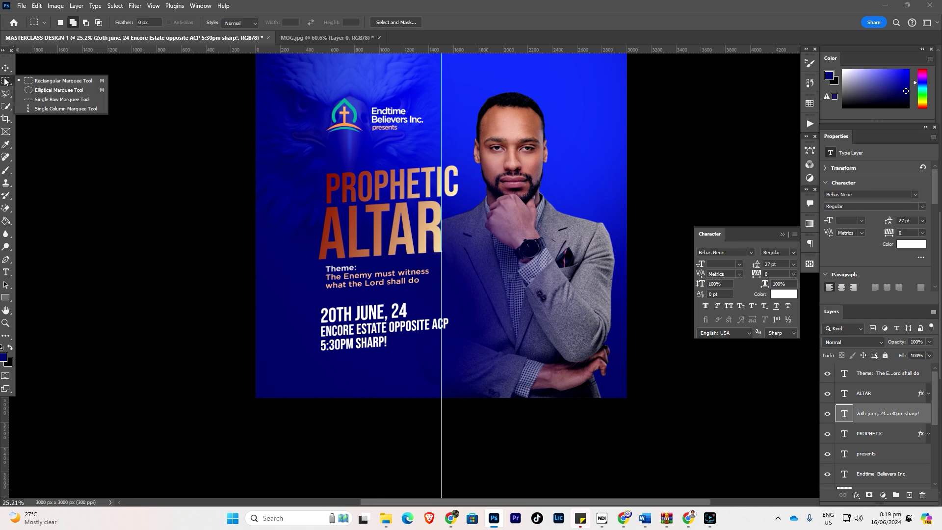
{"action": "left_click", "coordinate": [46, 81]}
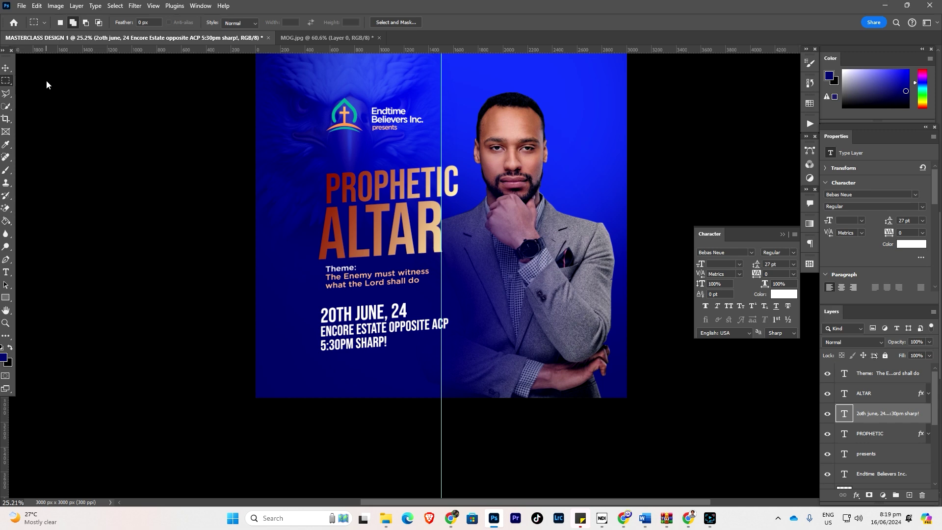
{"action": "left_click_drag", "start_coordinate": [314, 298], "coordinate": [480, 298]}
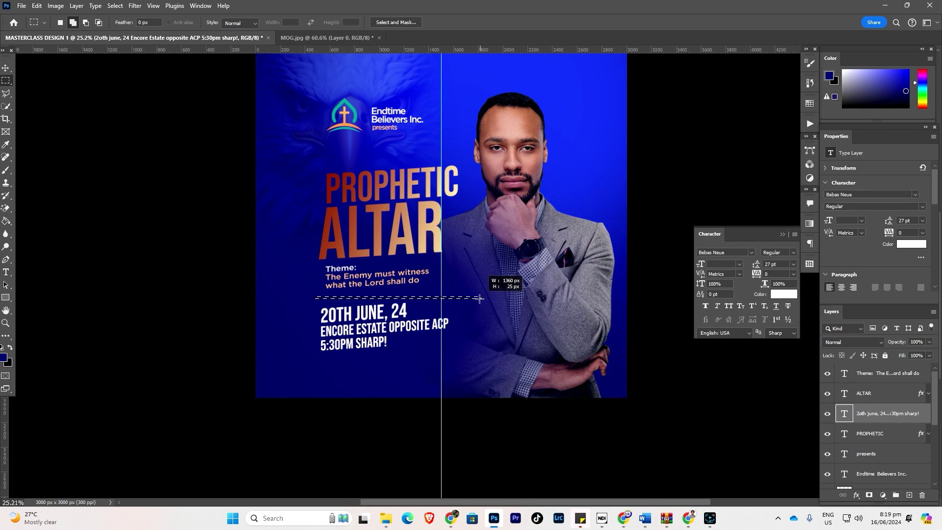
{"action": "left_click_drag", "start_coordinate": [479, 298], "coordinate": [480, 298]}
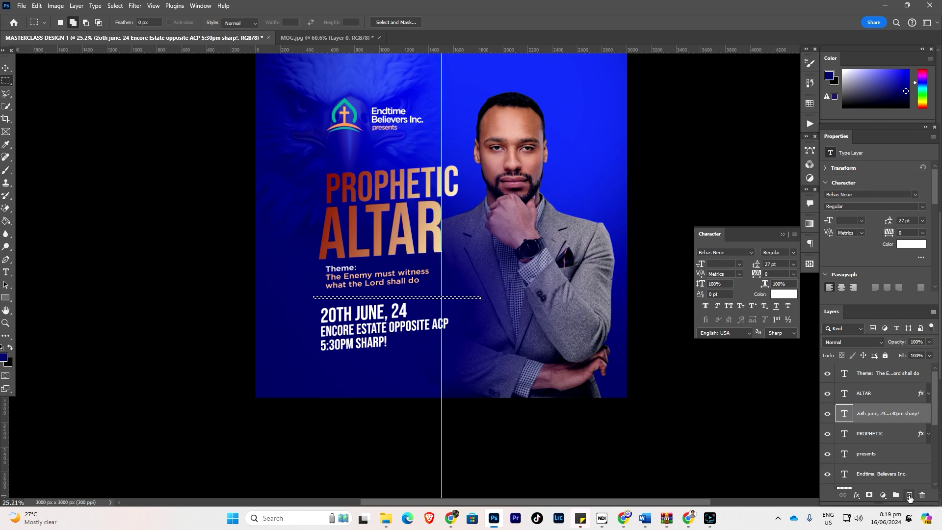
{"action": "left_click", "coordinate": [909, 495]}
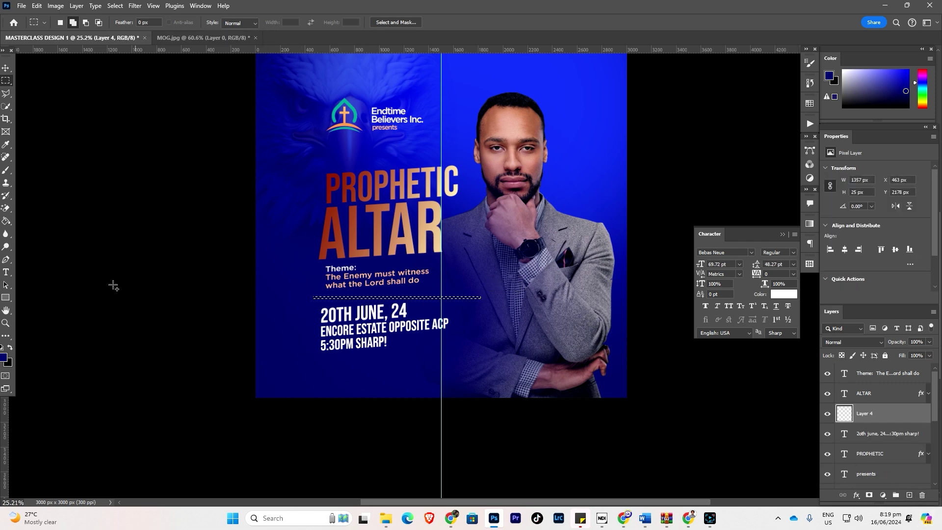
Set the foreground color to white and try the Paint Bucket tool for filling the thin selection
{"action": "left_click", "coordinate": [4, 357]}
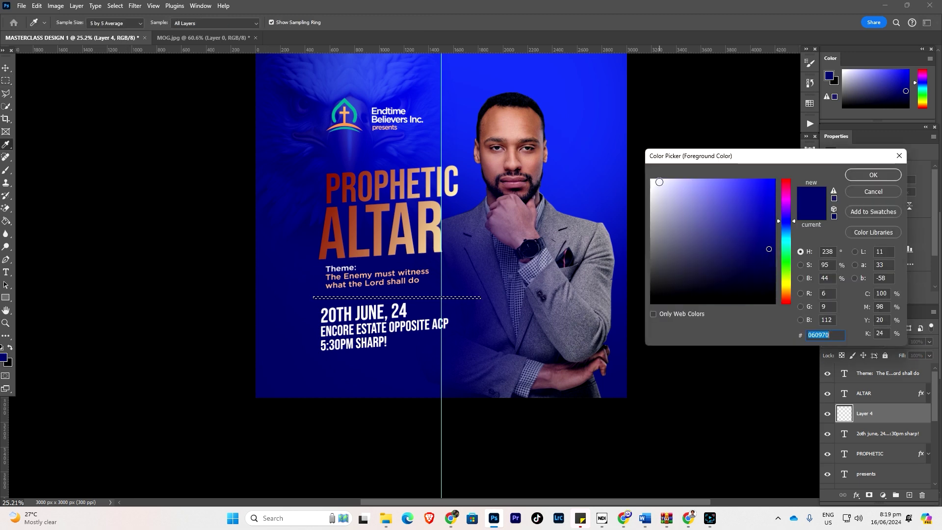
{"action": "left_click", "coordinate": [653, 181]}
{"action": "left_click", "coordinate": [872, 175]}
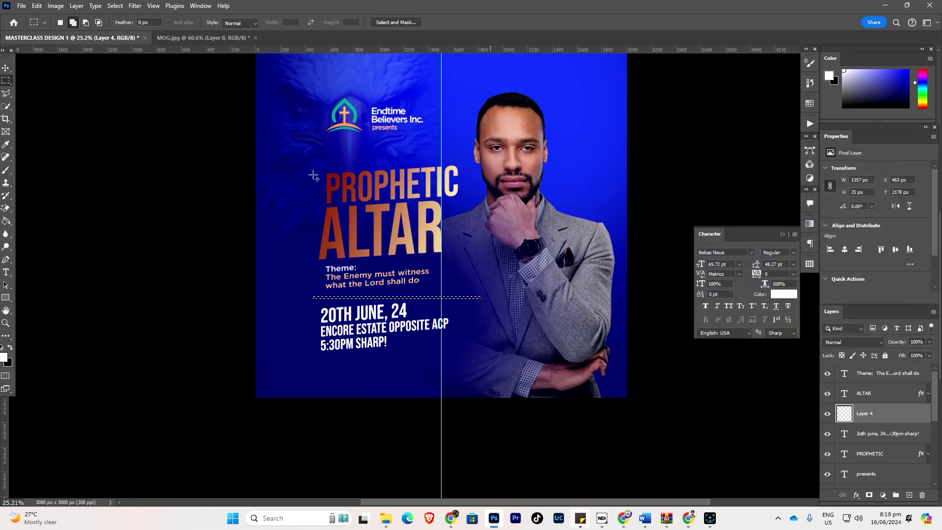
{"action": "left_click", "coordinate": [4, 223]}
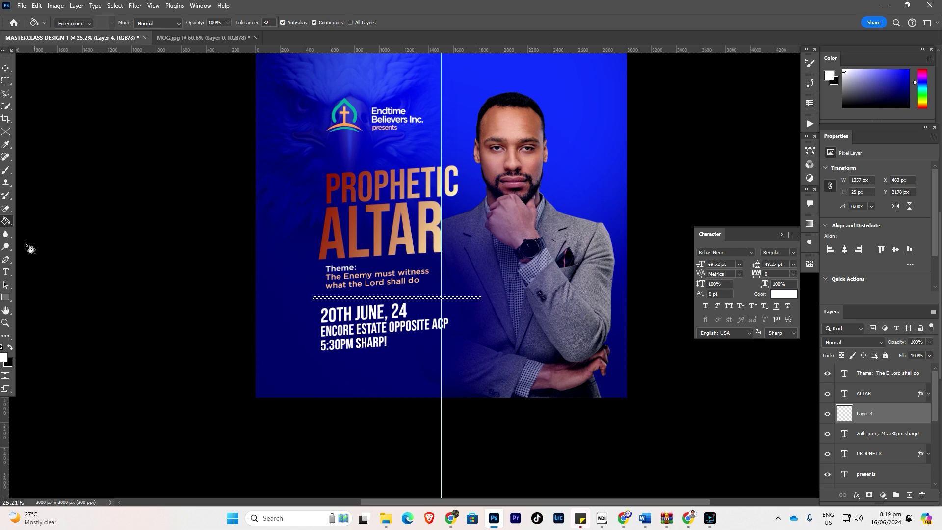
{"action": "left_click", "coordinate": [8, 67]}
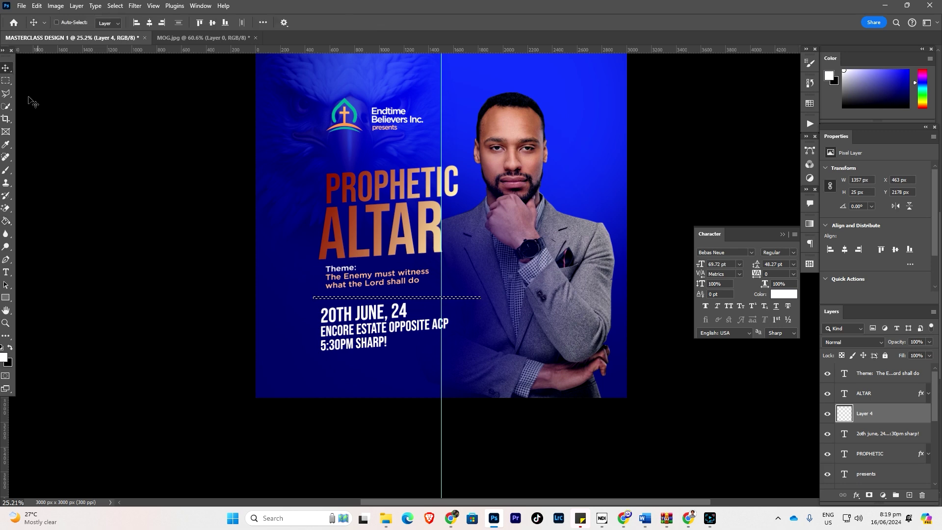
Fill the thin selection on the new layer with solid white using the Fill command, and switch to the Move tool
{"action": "left_click", "coordinate": [5, 81]}
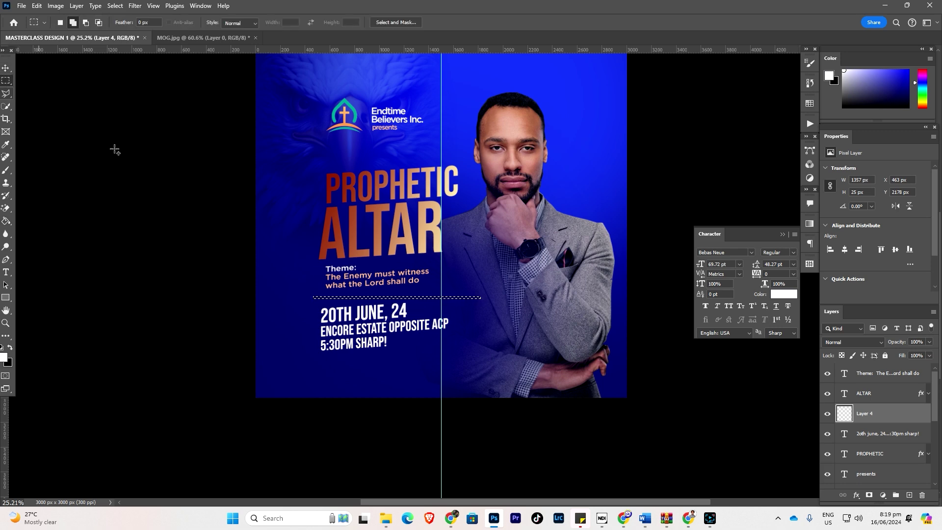
{"action": "right_click", "coordinate": [380, 298]}
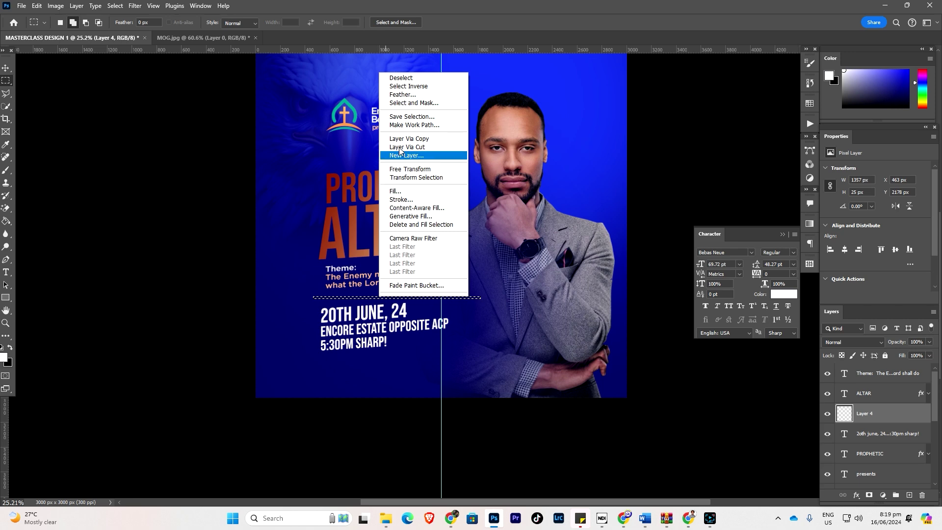
{"action": "left_click", "coordinate": [405, 192]}
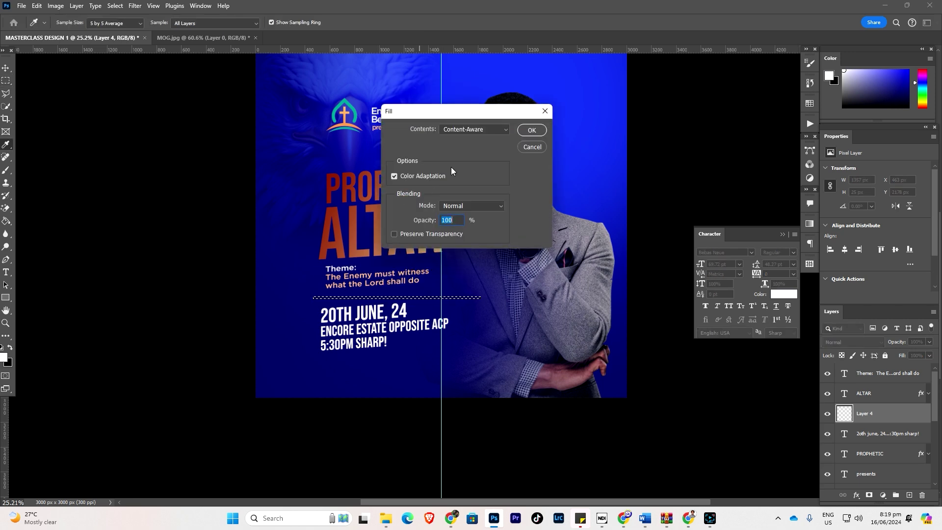
{"action": "left_click", "coordinate": [506, 127]}
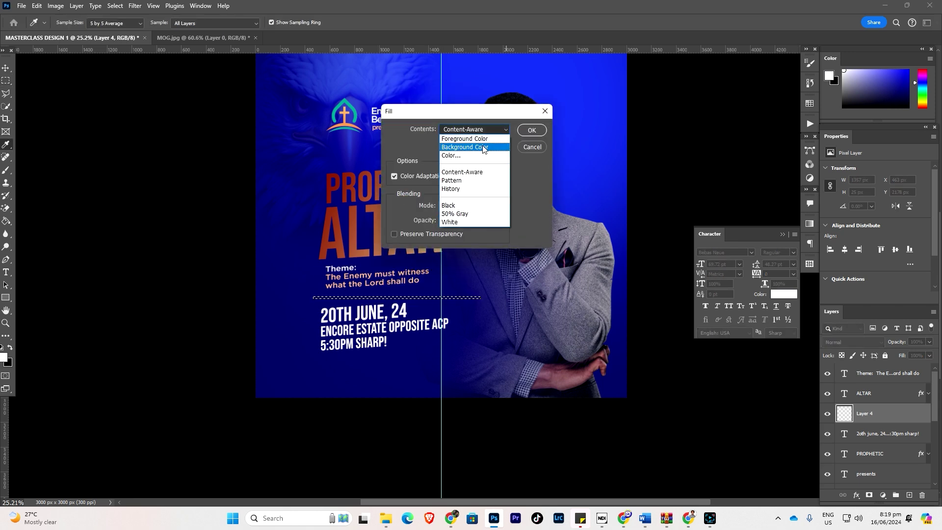
{"action": "left_click", "coordinate": [466, 156]}
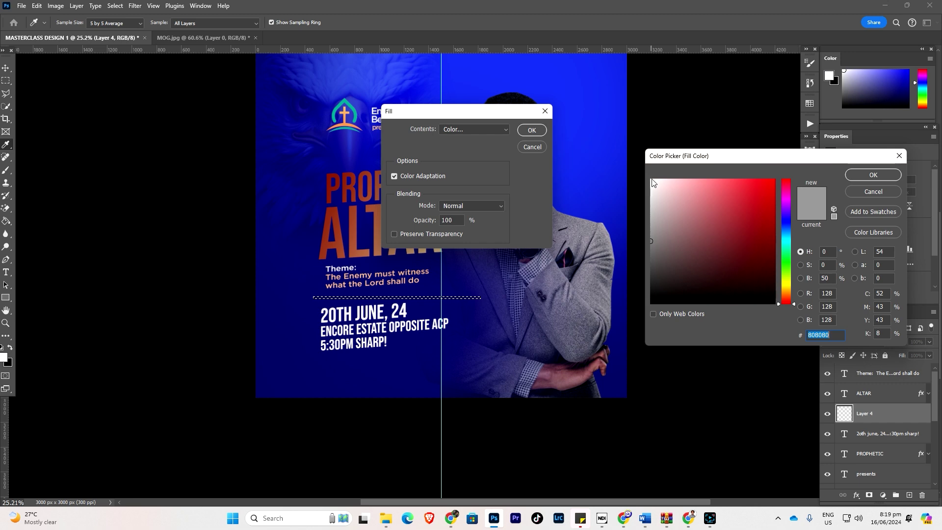
{"action": "left_click", "coordinate": [873, 175]}
{"action": "left_click", "coordinate": [531, 130]}
{"action": "key", "text": "m"}
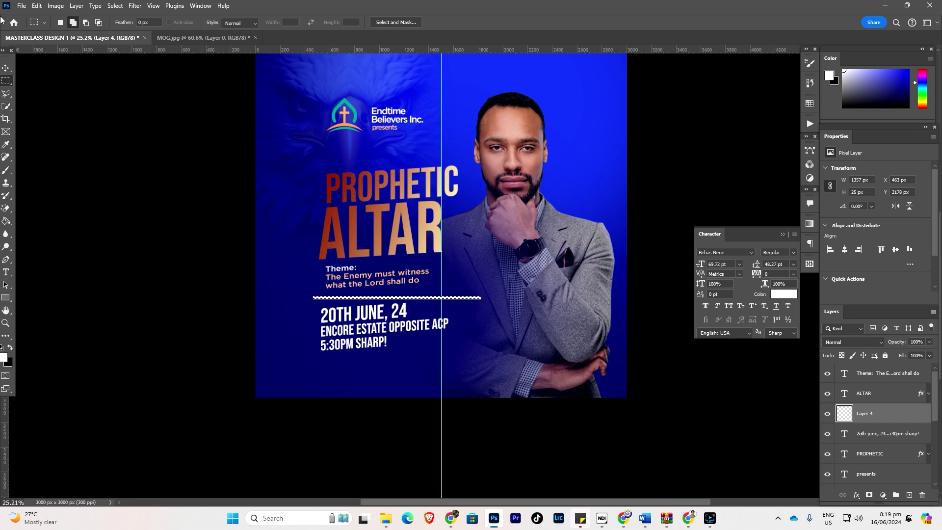
{"action": "left_click", "coordinate": [6, 68]}
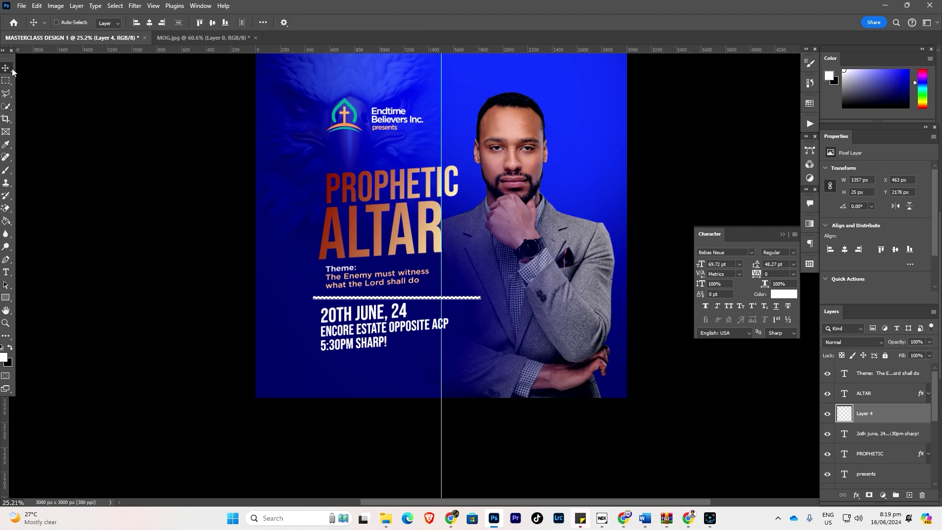
{"action": "key", "text": "ctrl"}
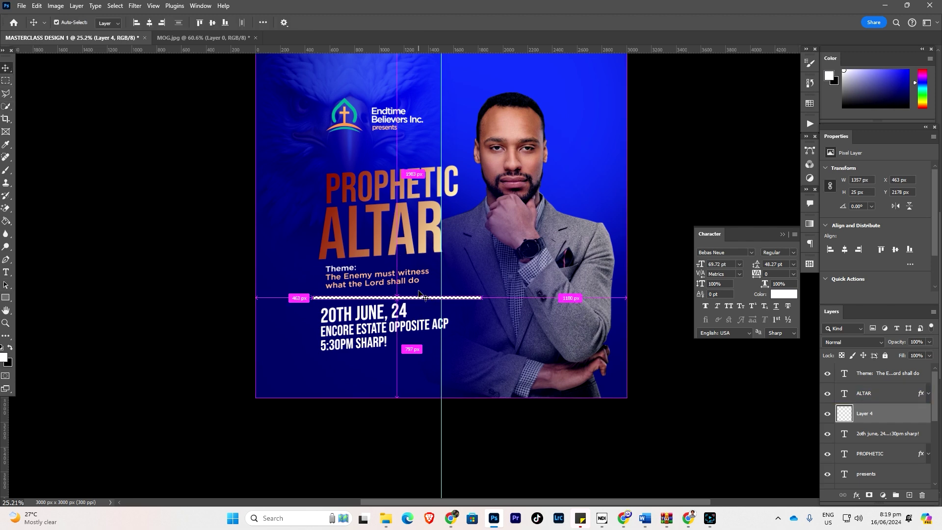
Shift the white line right to start at the date text's edge, raise it slightly and scale it down to about 57%
{"action": "left_click_drag", "start_coordinate": [418, 289], "coordinate": [428, 295]}
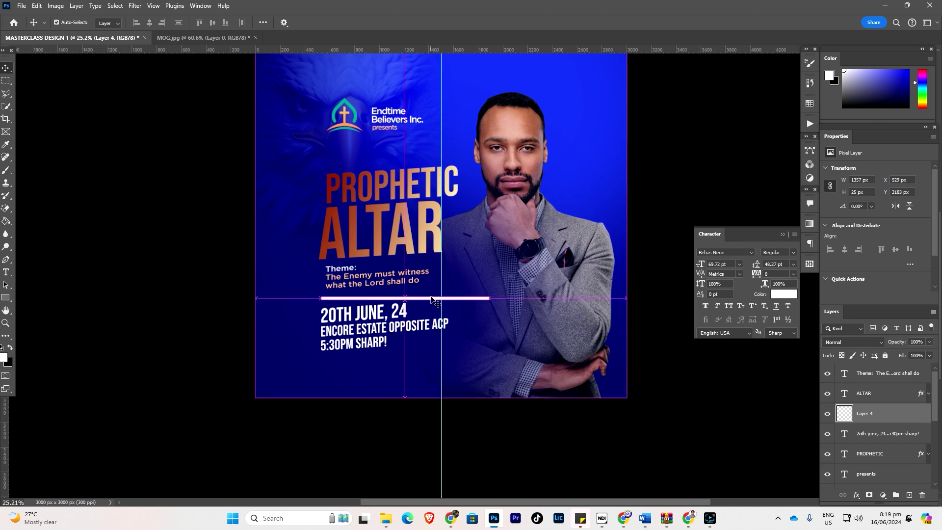
{"action": "key", "text": "ctrl+t"}
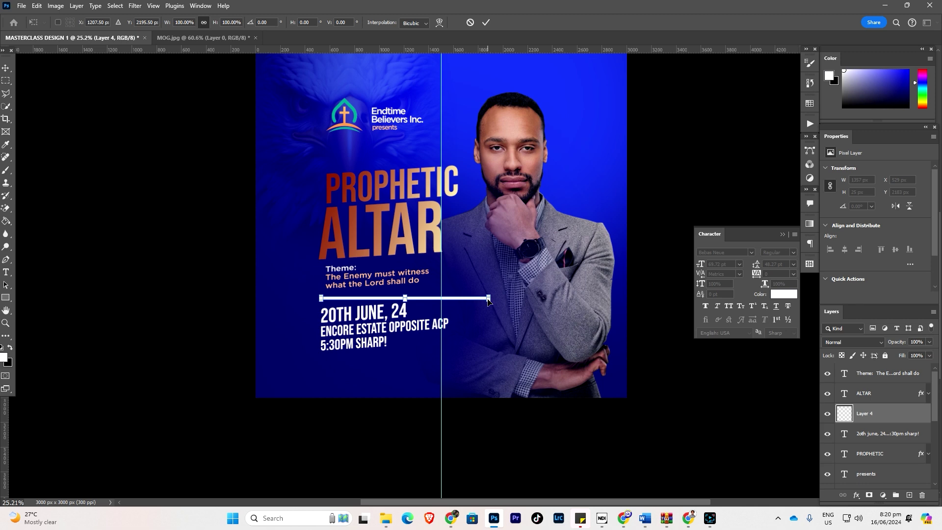
{"action": "left_click_drag", "start_coordinate": [488, 300], "coordinate": [486, 296]}
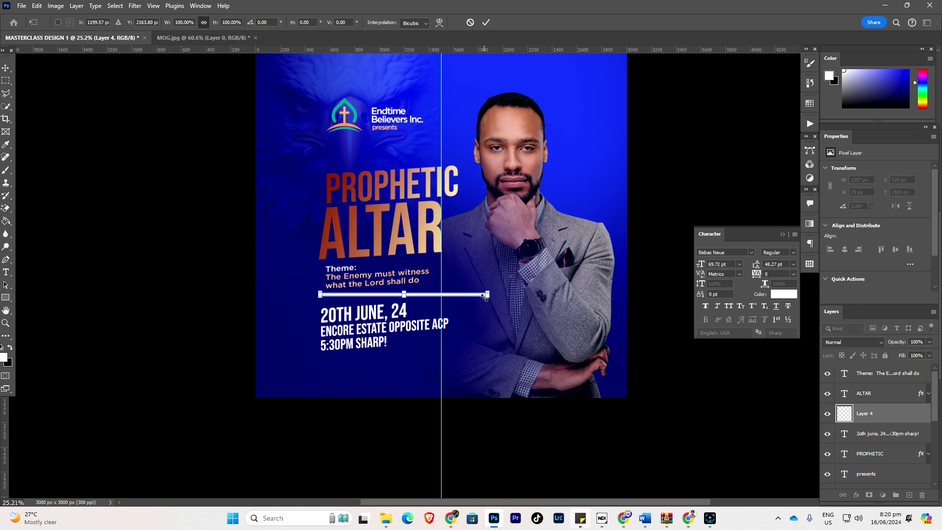
{"action": "scroll", "coordinate": [484, 295], "scroll_direction": "up", "scroll_amount": 4}
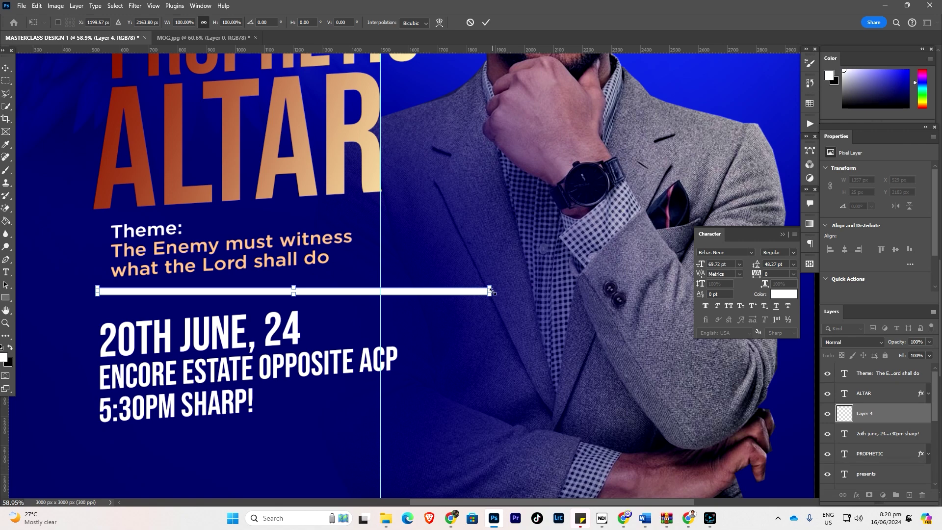
{"action": "scroll", "coordinate": [491, 292], "scroll_direction": "up", "scroll_amount": 1}
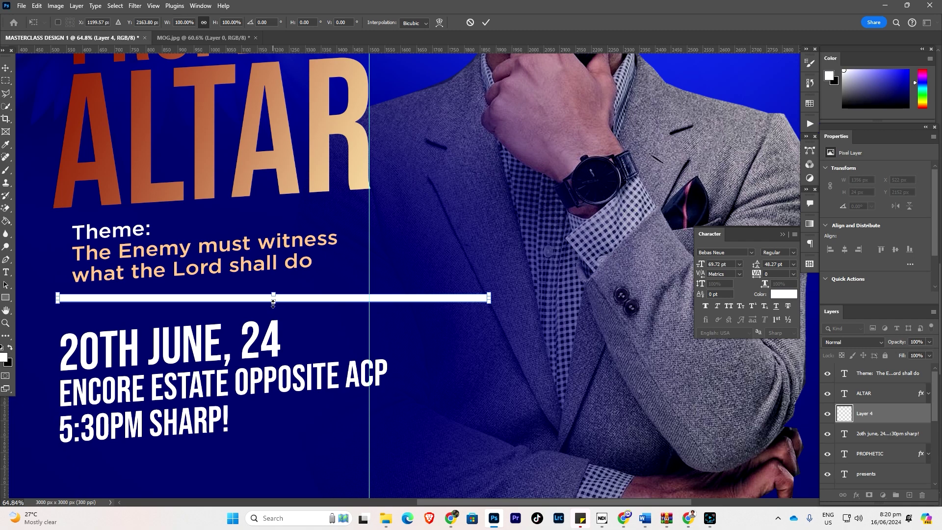
{"action": "left_click_drag", "start_coordinate": [273, 300], "coordinate": [273, 297]}
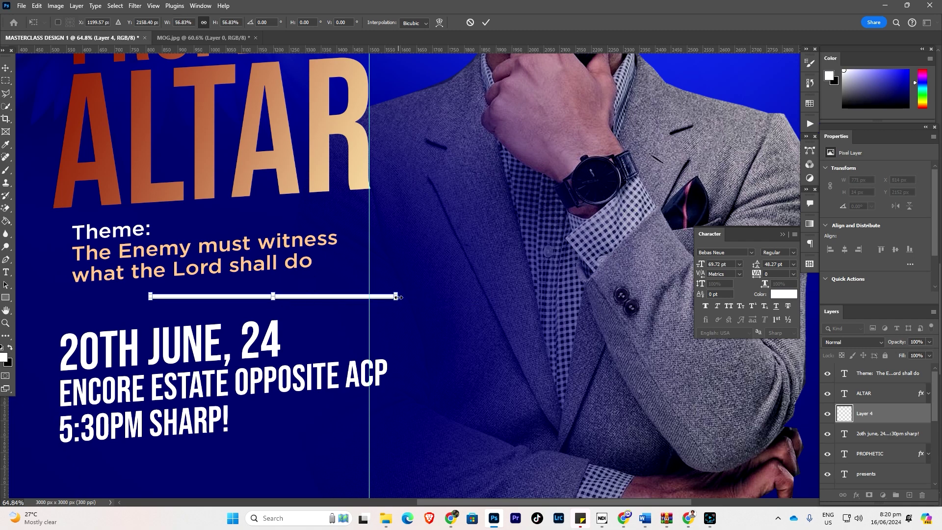
Place the white line under the theme text, skew it vertically by -3.75° and enlarge it to about 954 px wide
{"action": "left_click_drag", "start_coordinate": [396, 298], "coordinate": [258, 298]}
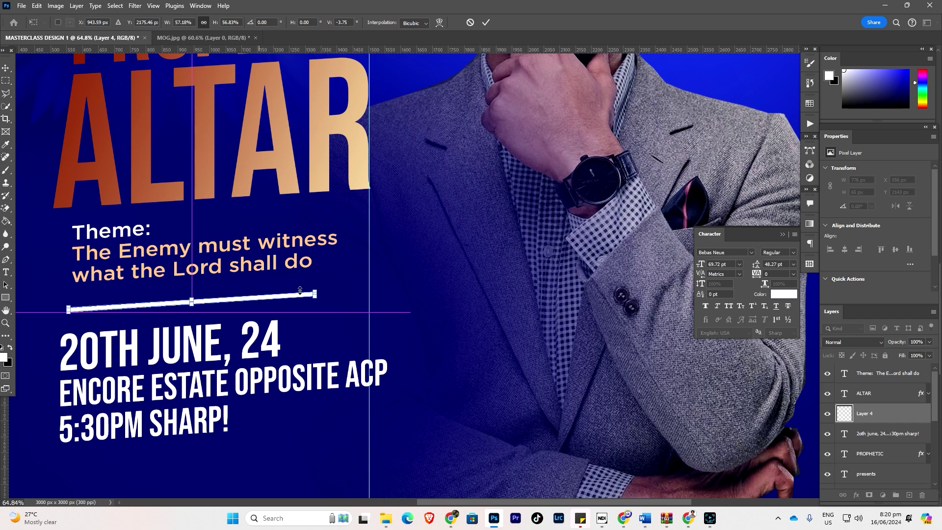
{"action": "left_click_drag", "start_coordinate": [317, 293], "coordinate": [371, 289]}
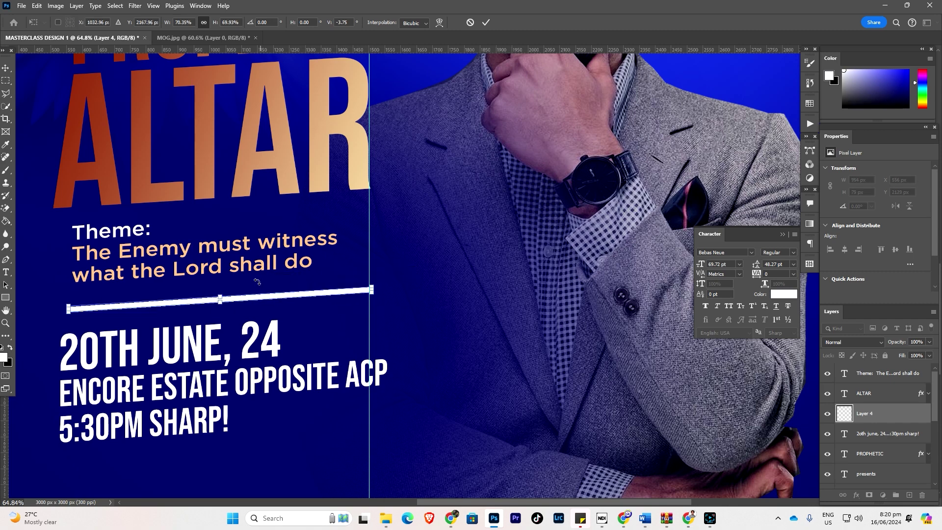
{"action": "scroll", "coordinate": [257, 276], "scroll_direction": "down", "scroll_amount": 1}
{"action": "key", "text": "Return"}
{"action": "scroll", "coordinate": [240, 277], "scroll_direction": "down", "scroll_amount": 3}
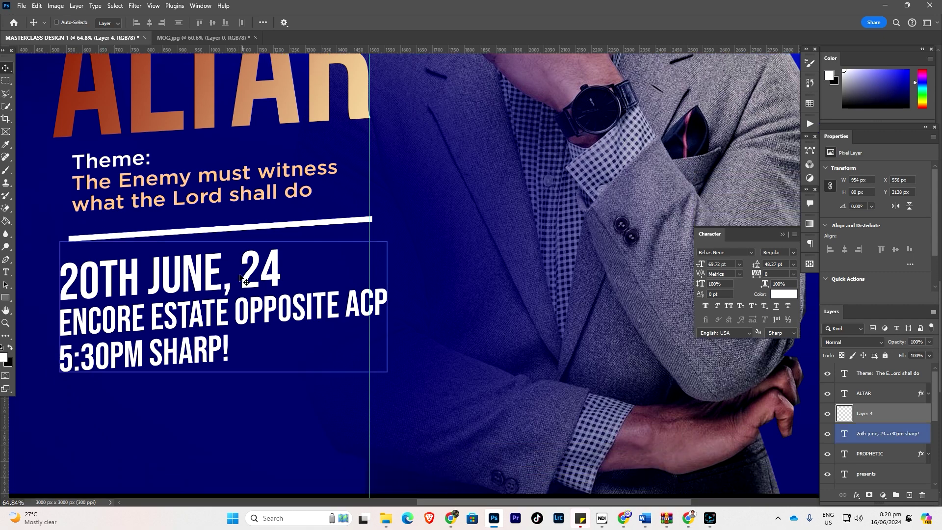
Nudge the slanted line slightly left and down to align its left end with the date block
{"action": "left_click_drag", "start_coordinate": [197, 230], "coordinate": [189, 233]}
{"action": "left_click", "coordinate": [226, 275], "text": "ctrl"}
{"action": "scroll", "coordinate": [226, 275], "scroll_direction": "down", "scroll_amount": 5}
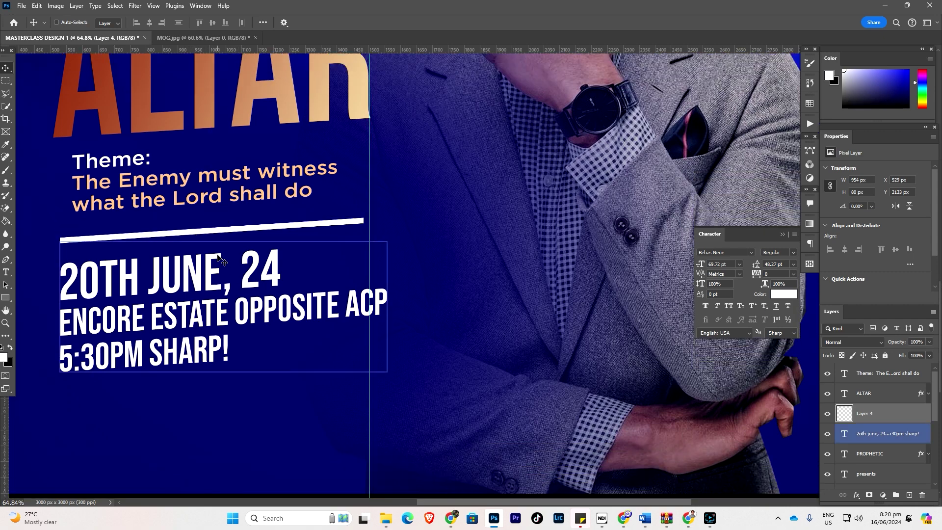
{"action": "scroll", "coordinate": [229, 259], "scroll_direction": "down", "scroll_amount": 1}
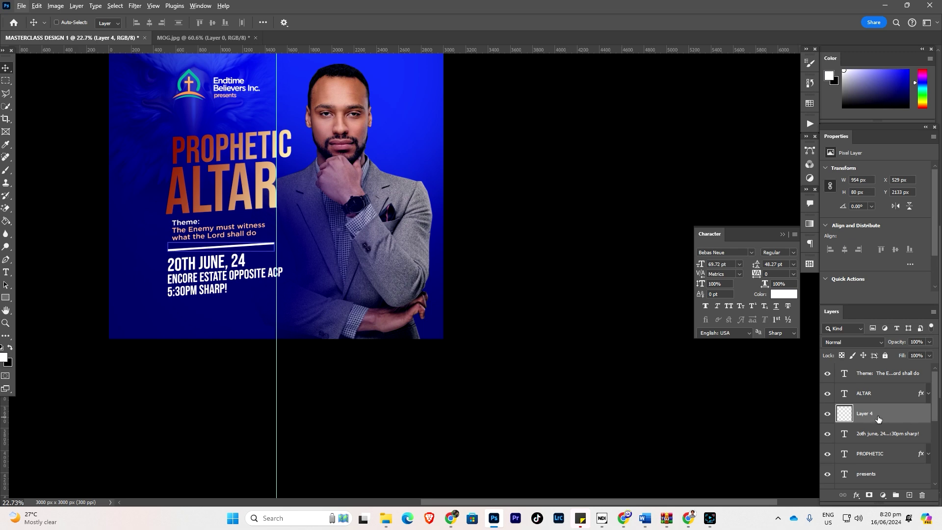
Duplicate the slanted divider line and place the copy directly below the "5:30PM SHARP!" line, at about Y 2636 px
{"action": "key", "text": "ctrl"}
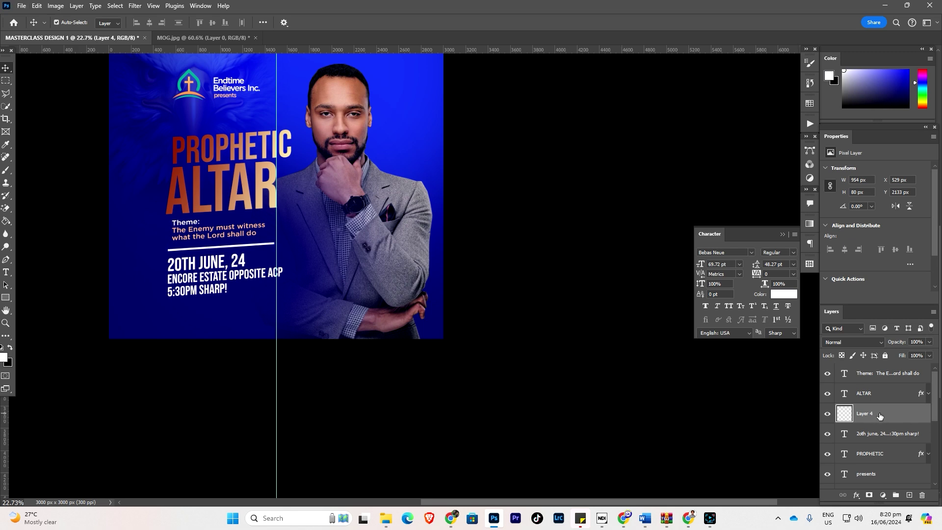
{"action": "key", "text": "ctrl+j"}
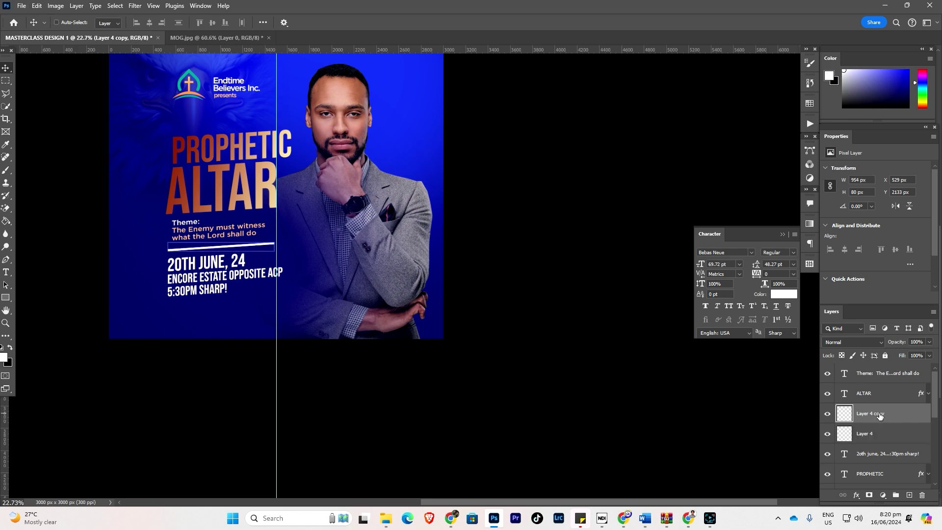
{"action": "left_click_drag", "start_coordinate": [219, 252], "coordinate": [222, 304]}
{"action": "scroll", "coordinate": [252, 290], "scroll_direction": "down", "scroll_amount": 2}
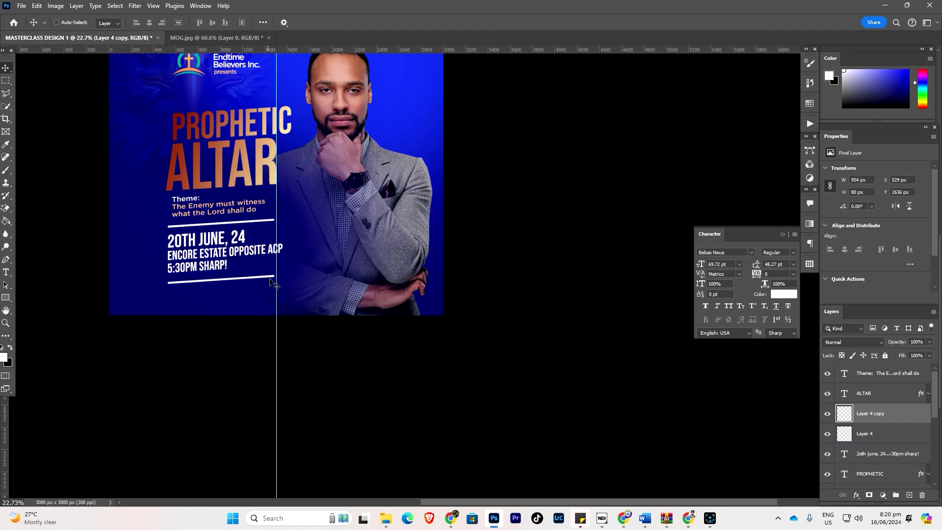
{"action": "scroll", "coordinate": [269, 221], "scroll_direction": "down", "scroll_amount": 1}
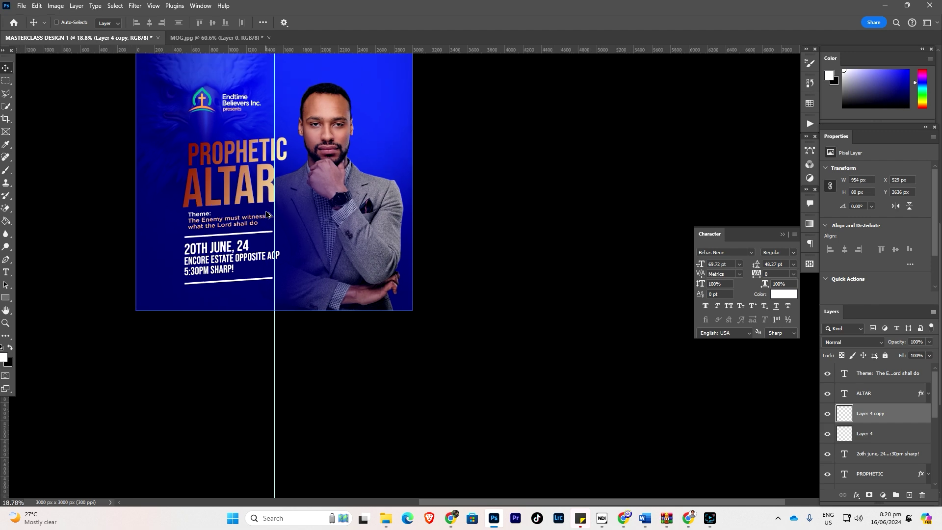
{"action": "scroll", "coordinate": [285, 206], "scroll_direction": "down", "scroll_amount": 1}
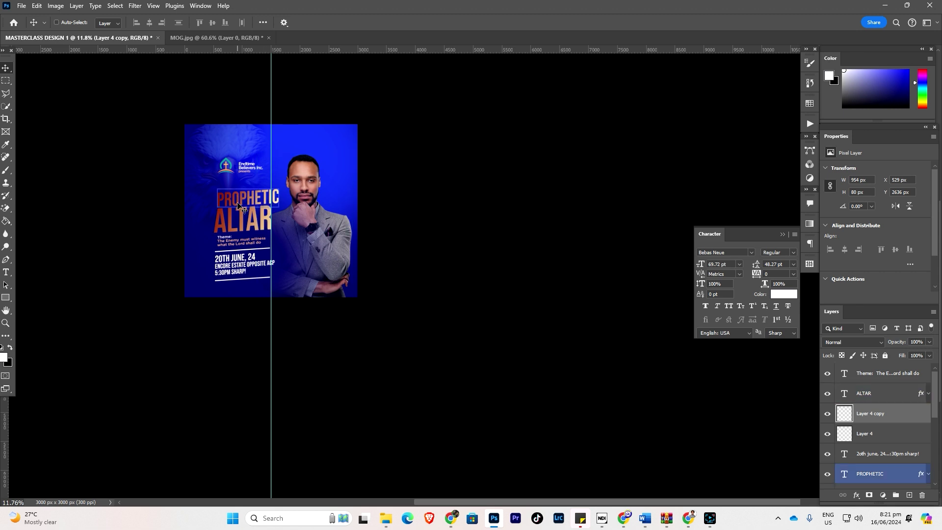
Move the man's portrait slightly up and left, to about X 1219 px and Y 457 px
{"action": "scroll", "coordinate": [261, 203], "scroll_direction": "up", "scroll_amount": 1}
{"action": "scroll", "coordinate": [290, 223], "scroll_direction": "left", "scroll_amount": 2}
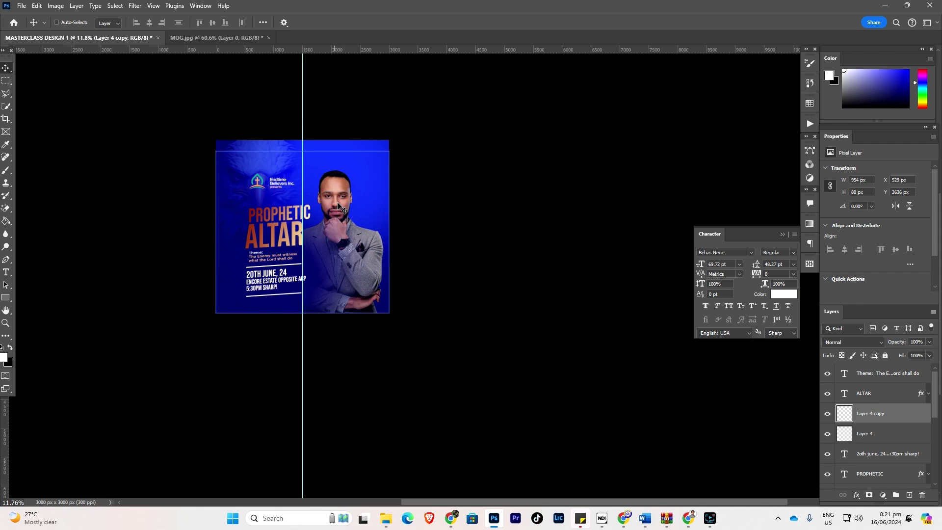
{"action": "scroll", "coordinate": [343, 201], "scroll_direction": "up", "scroll_amount": 2}
{"action": "scroll", "coordinate": [343, 201], "scroll_direction": "up", "scroll_amount": 1}
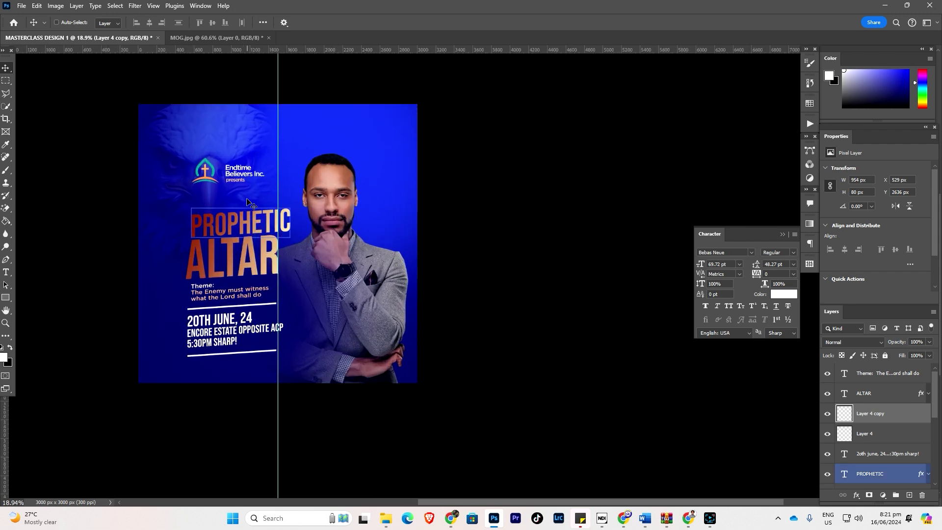
{"action": "left_click", "coordinate": [345, 256], "text": "ctrl"}
{"action": "left_click_drag", "start_coordinate": [396, 284], "coordinate": [397, 277]}
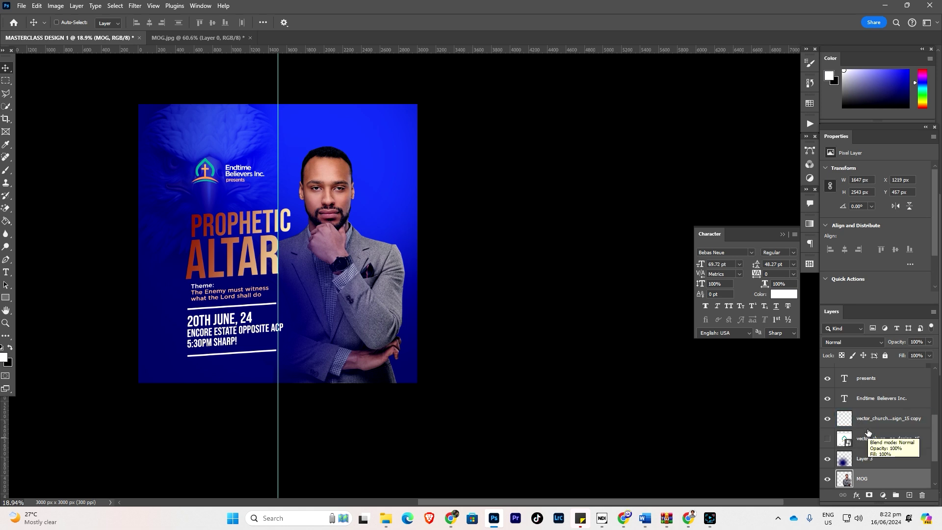
Select the lower divider line's layer, Layer 4 copy, in the layer stack
{"action": "scroll", "coordinate": [867, 431], "scroll_direction": "up", "scroll_amount": 5}
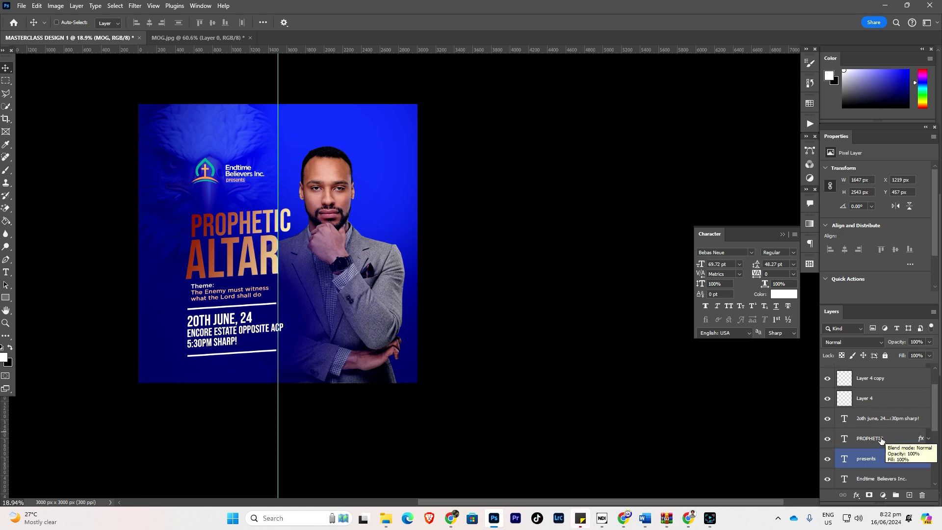
{"action": "left_click", "coordinate": [872, 393]}
{"action": "left_click", "coordinate": [884, 413]}
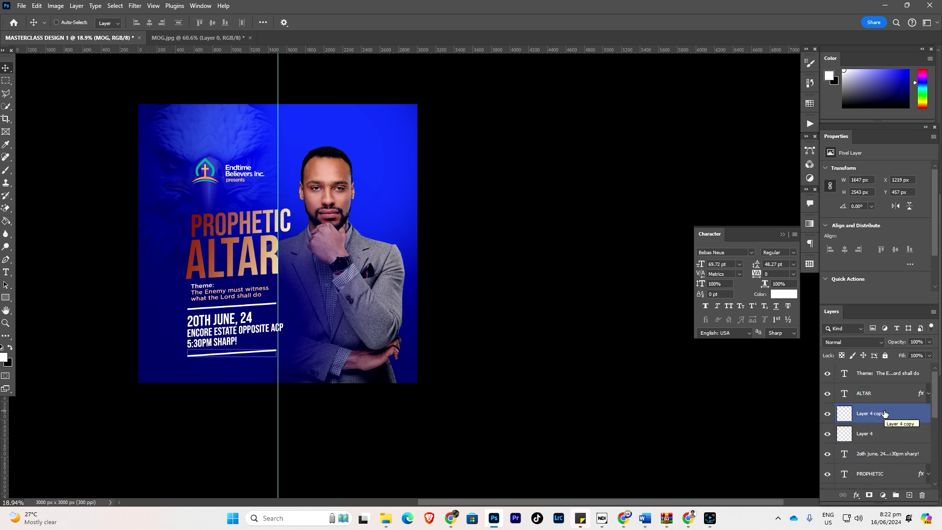